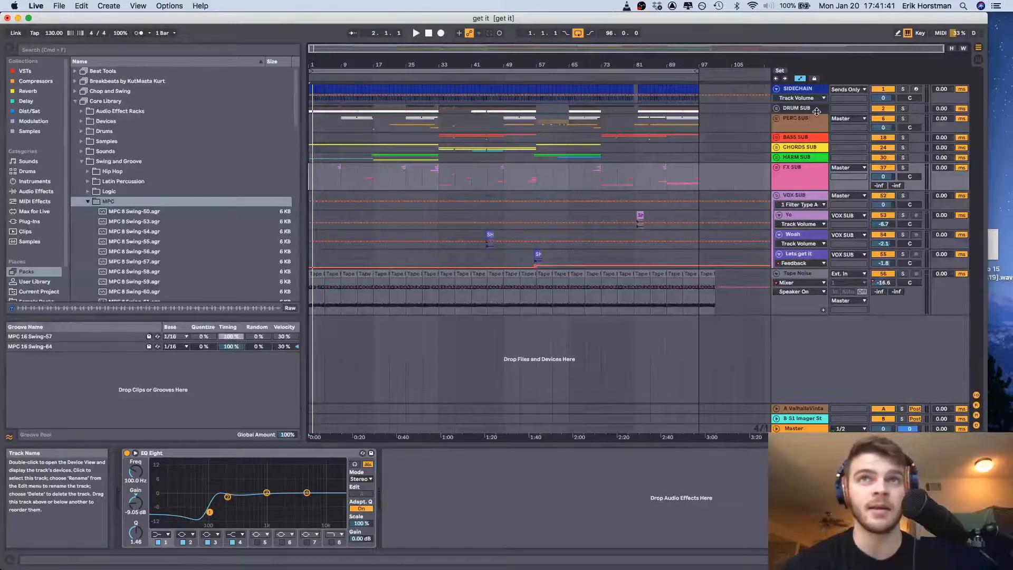
# Unfold the DRUM SUB group and reduce the height of the Hi Hat track
pyautogui.moveTo(817, 112); pyautogui.dragTo(816, 118)
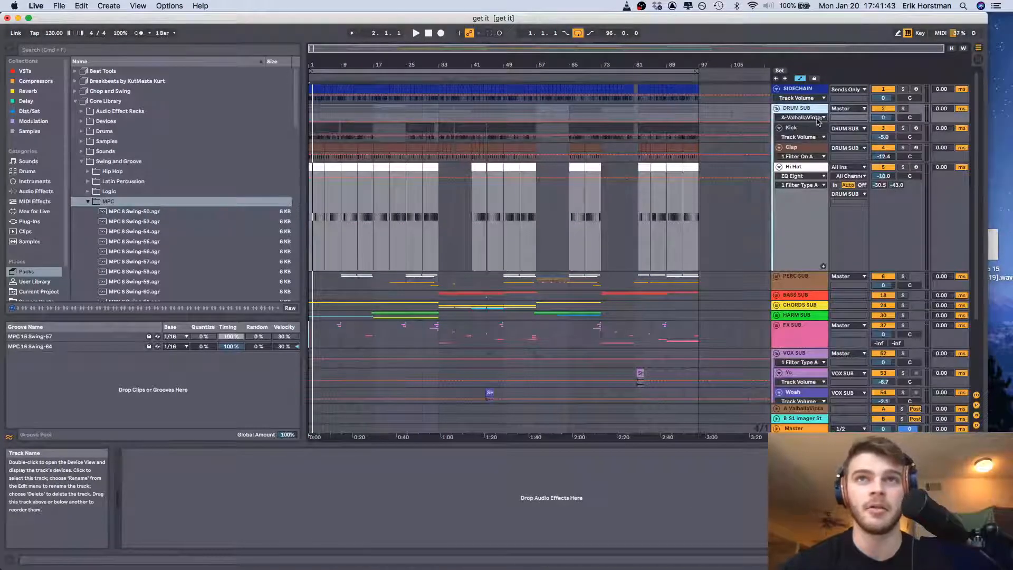
pyautogui.moveTo(806, 270); pyautogui.dragTo(812, 187)
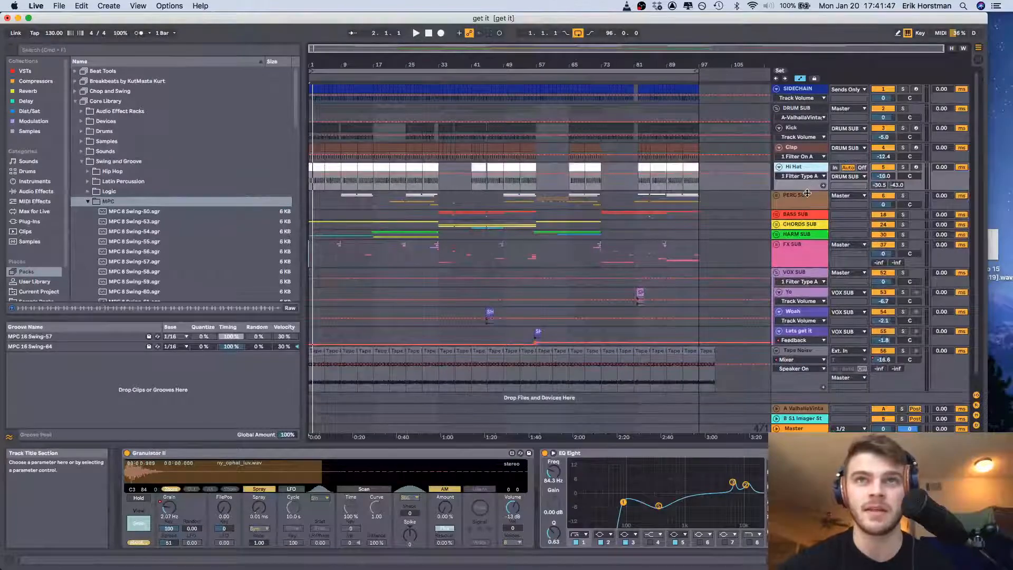
# Solo the DRUM SUB group and play the arrangement from the Kick clip at bar 25
pyautogui.click(416, 128)
pyautogui.click(903, 108)
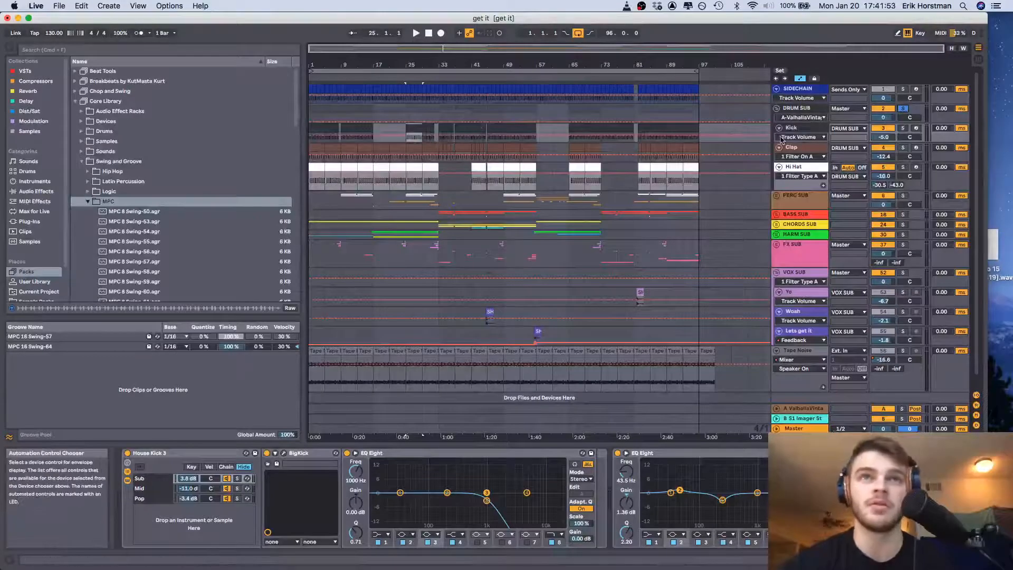
pyautogui.press('space')
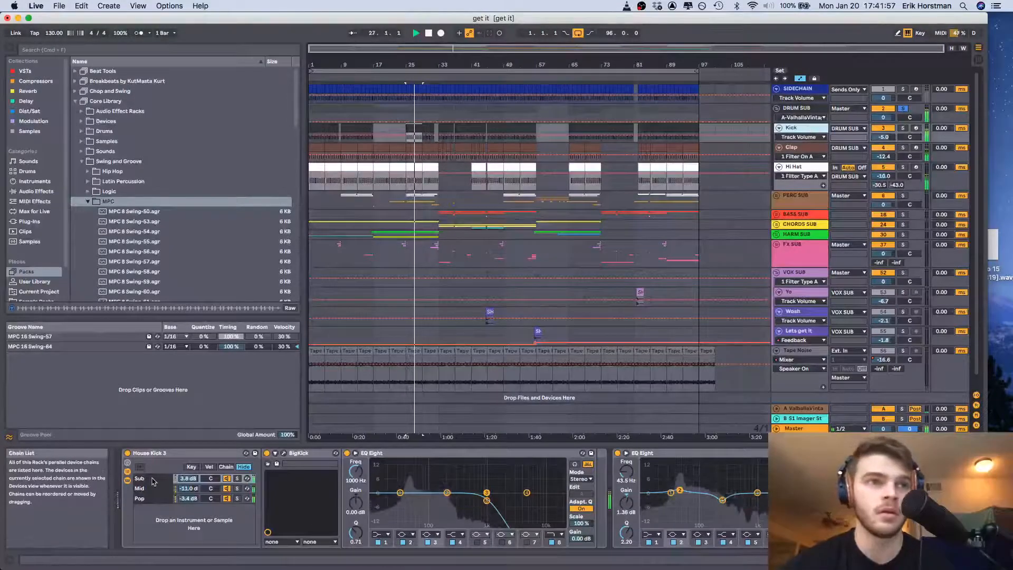
# Solo the Sub chain of the House Kick 3 rack and play it on its own
pyautogui.click(153, 481)
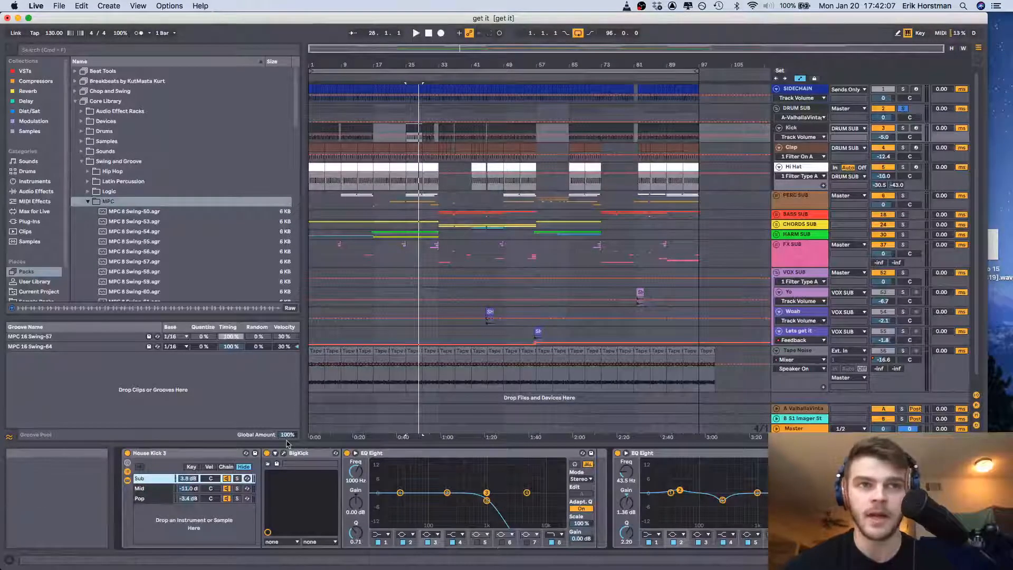
pyautogui.click(392, 453)
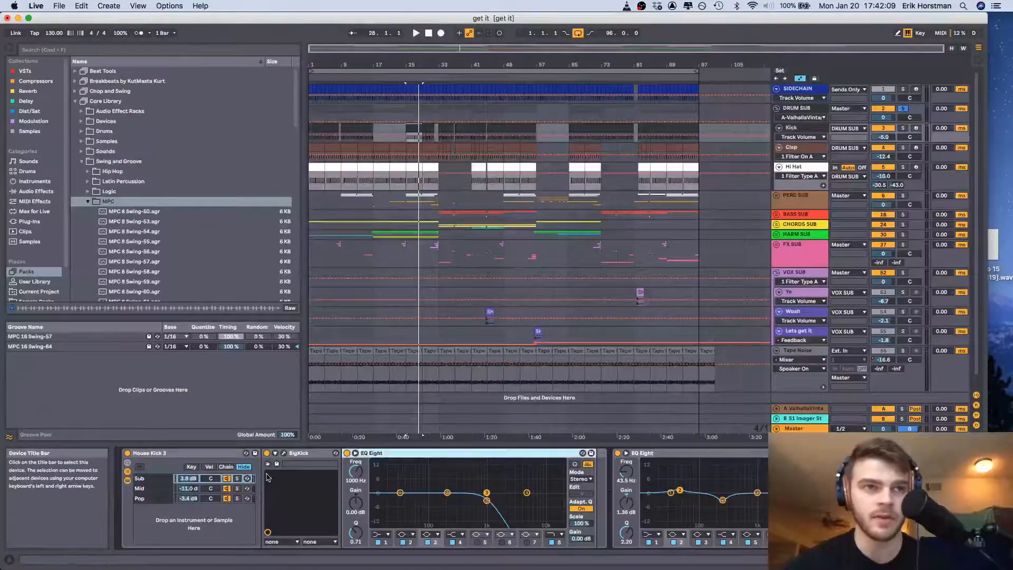
pyautogui.click(237, 478)
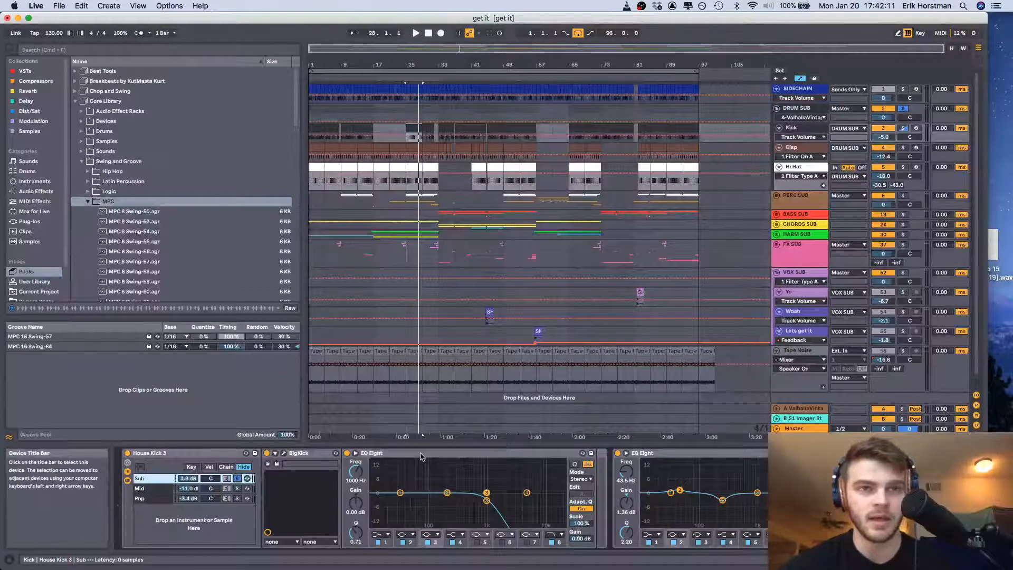
pyautogui.press('space')
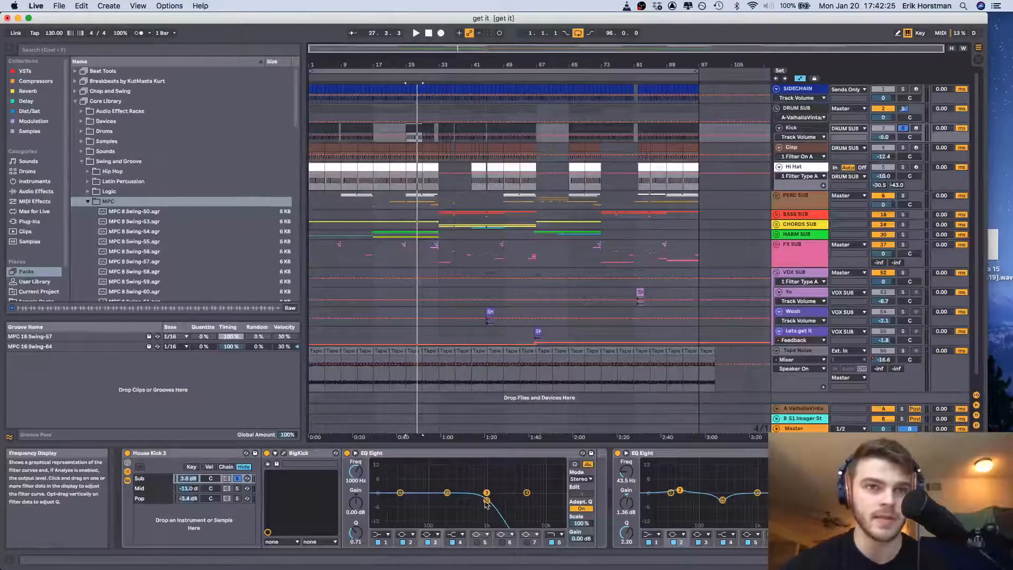
# Examine the samples and EQ Eight curves of the Mid, Pop and Sub chains in the House Kick 3 rack
pyautogui.click(148, 490)
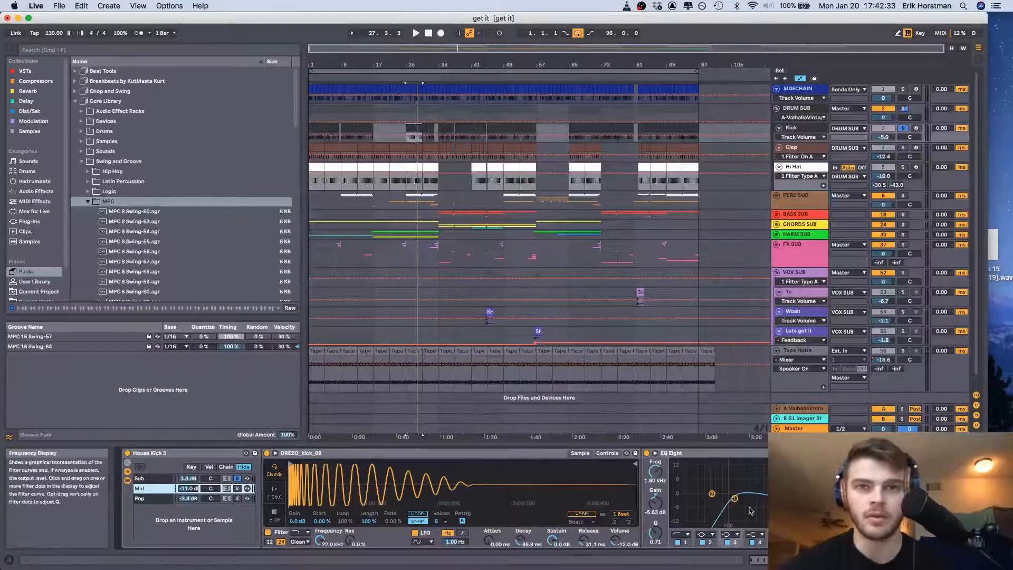
pyautogui.click(159, 498)
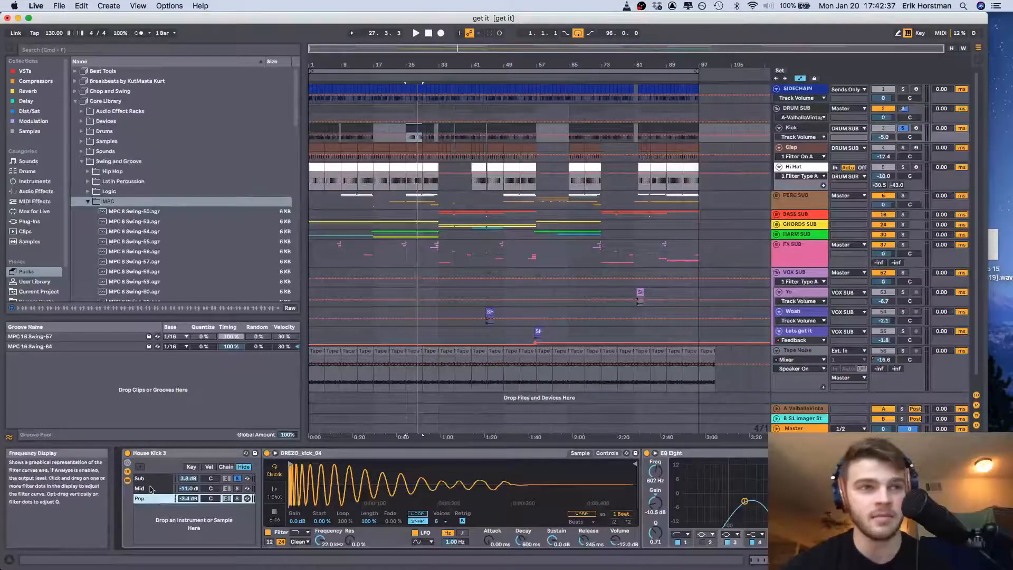
pyautogui.click(143, 480)
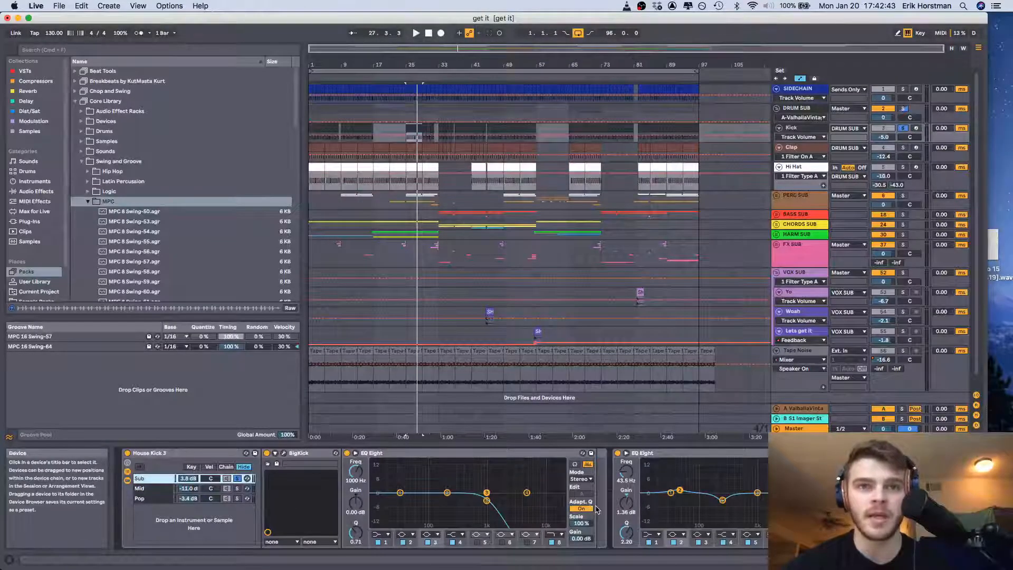
pyautogui.moveTo(597, 509); pyautogui.dragTo(598, 510)
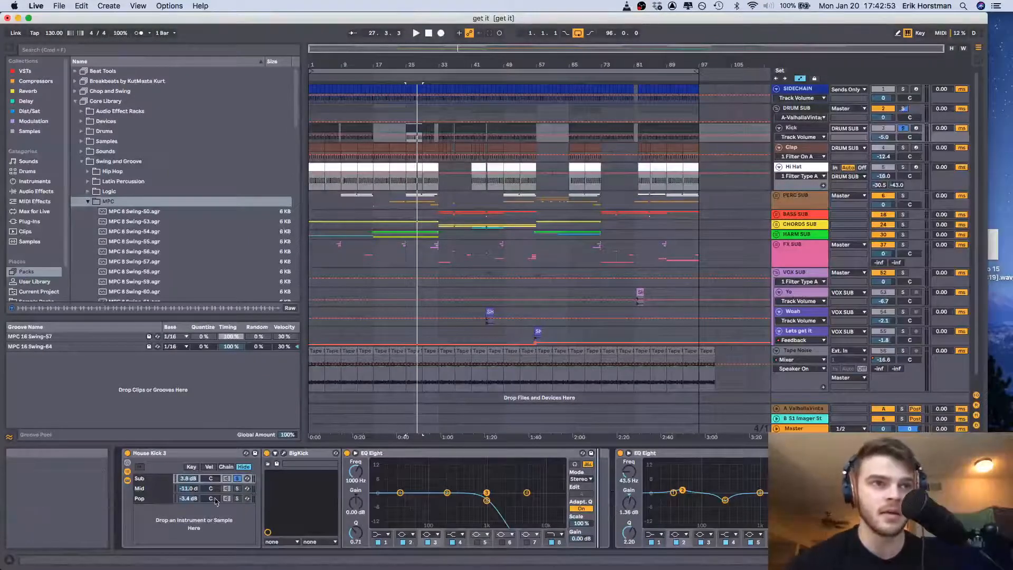
pyautogui.click(150, 491)
pyautogui.click(153, 499)
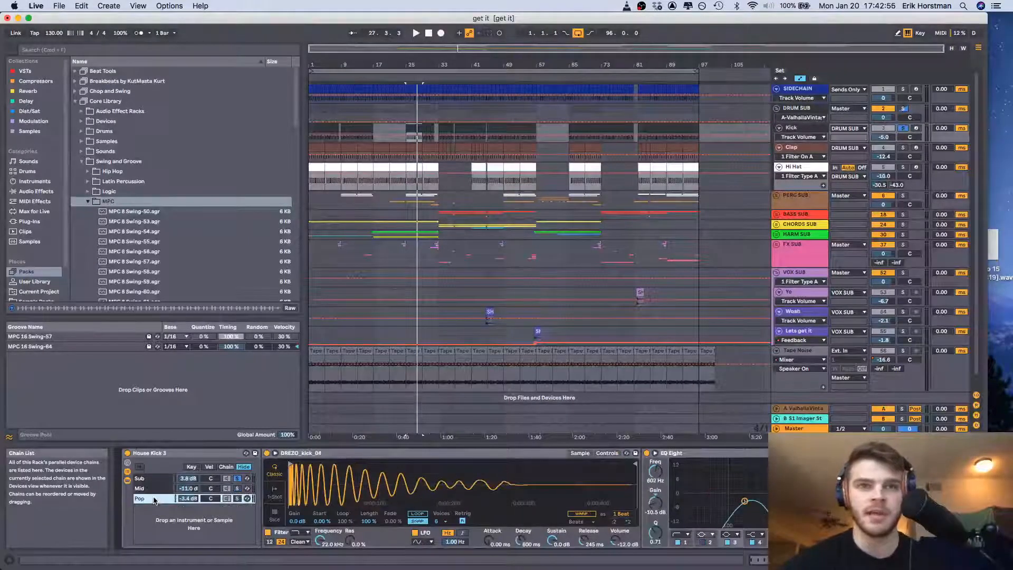
pyautogui.hscroll(5, 765, 502)
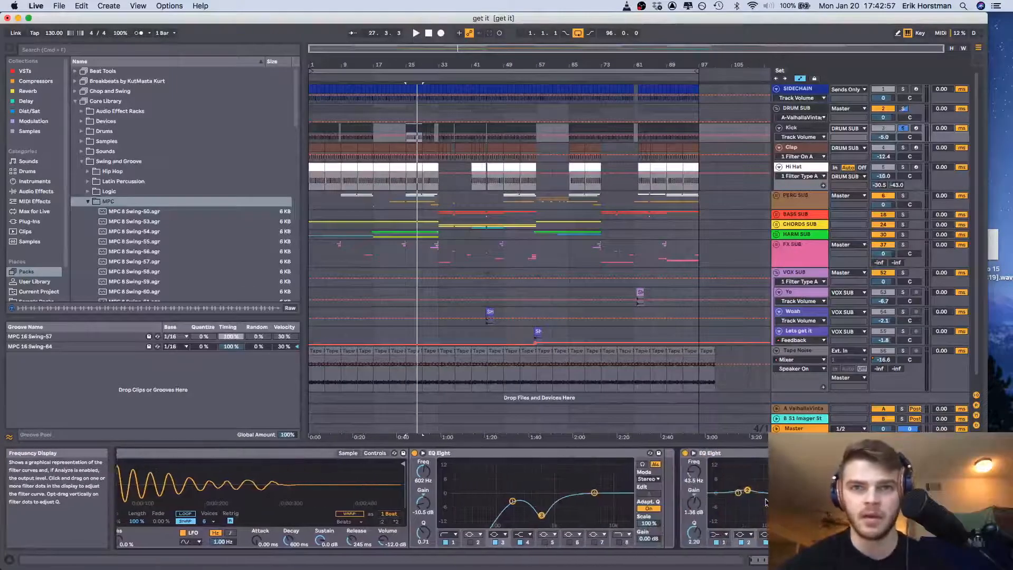
pyautogui.hscroll(-5, 766, 502)
pyautogui.click(158, 488)
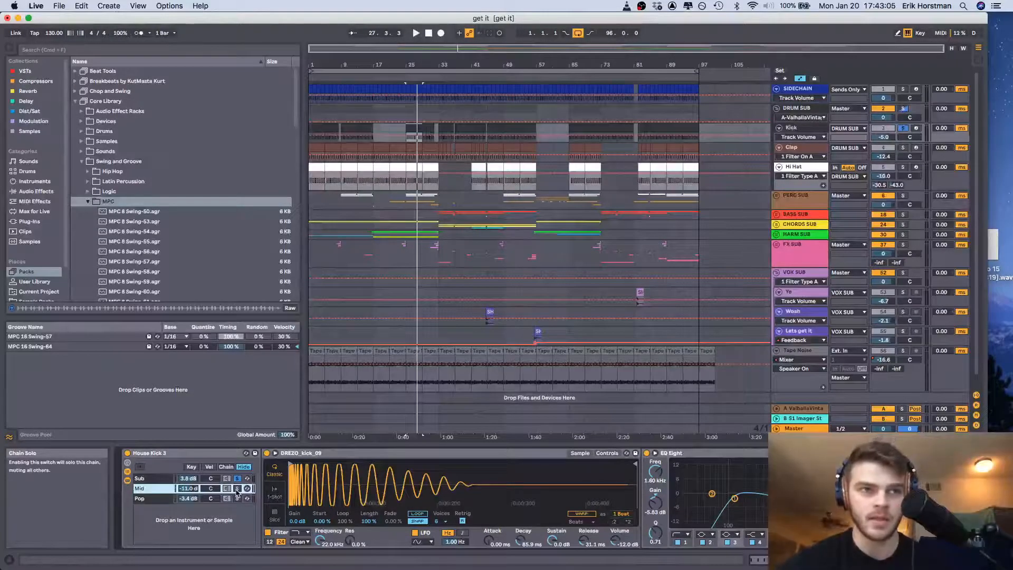
# Audition the Mid and Pop chains of the kick rack in solo, ending with all three layers playing together
pyautogui.press('space')
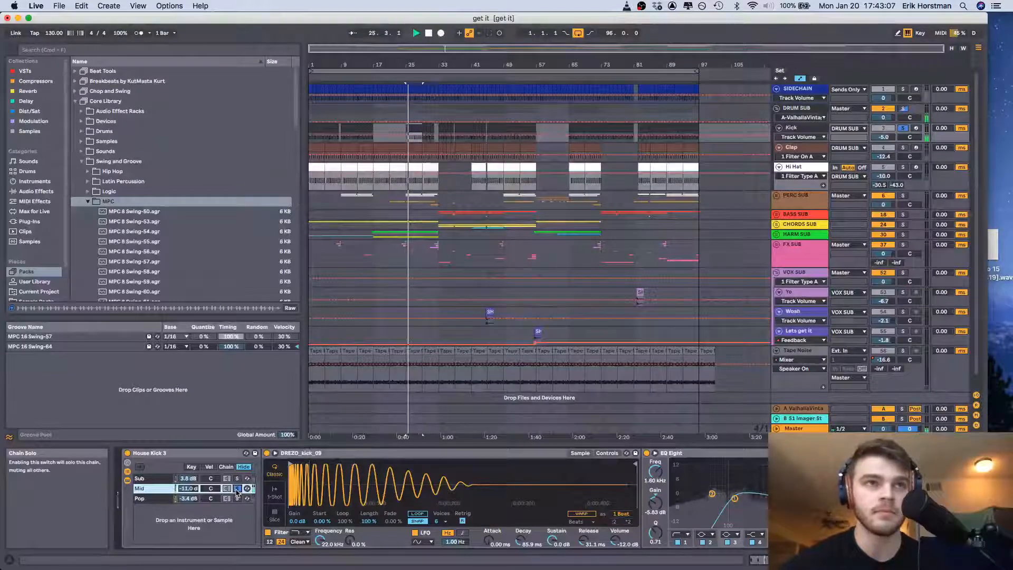
pyautogui.click(238, 498)
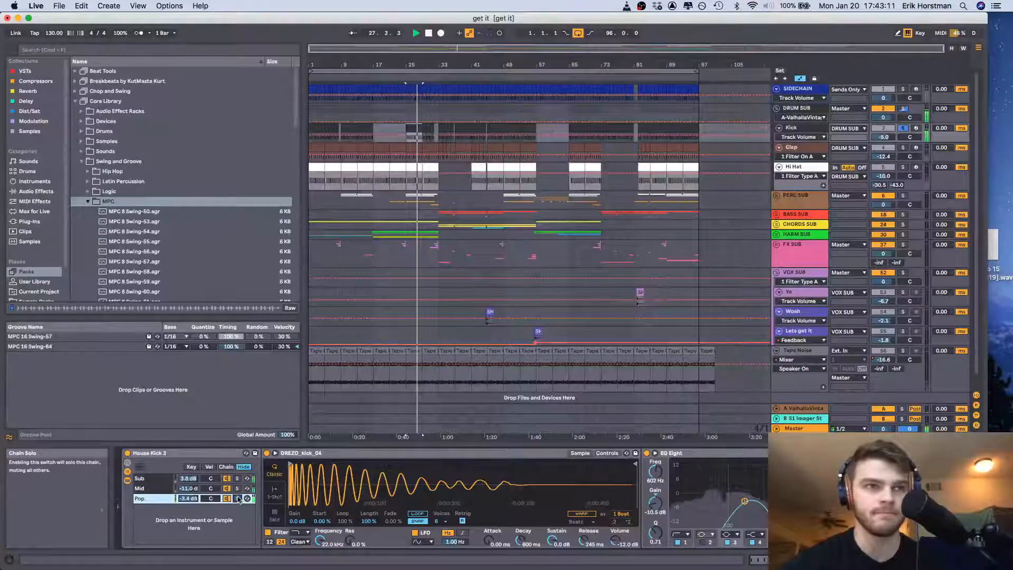
pyautogui.click(238, 499)
# Solo the Clap track and show the Clap_30 and Operator chains of its Instrument Rack
pyautogui.click(903, 148)
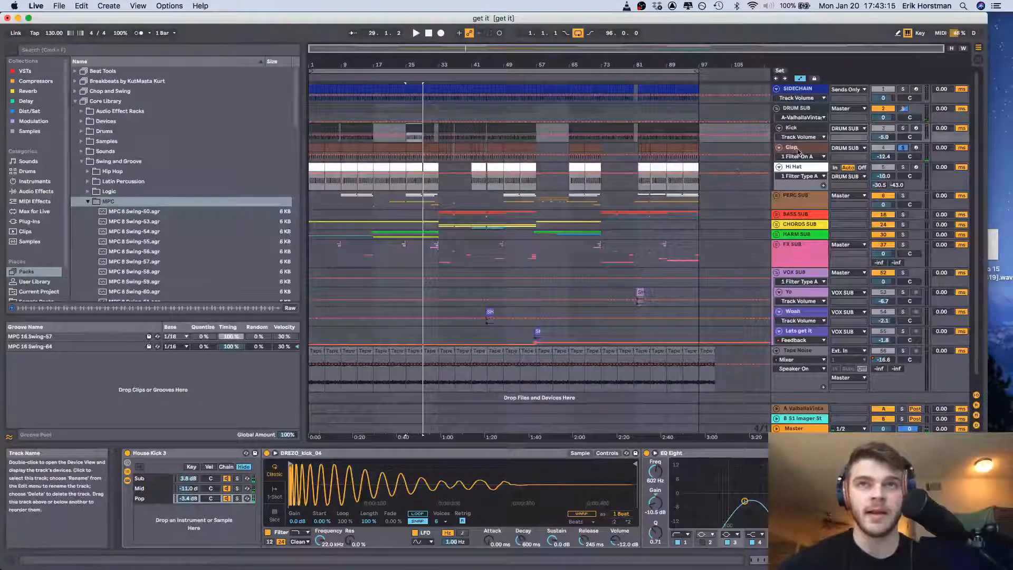
pyautogui.click(477, 142)
pyautogui.hscroll(-10, 281, 502)
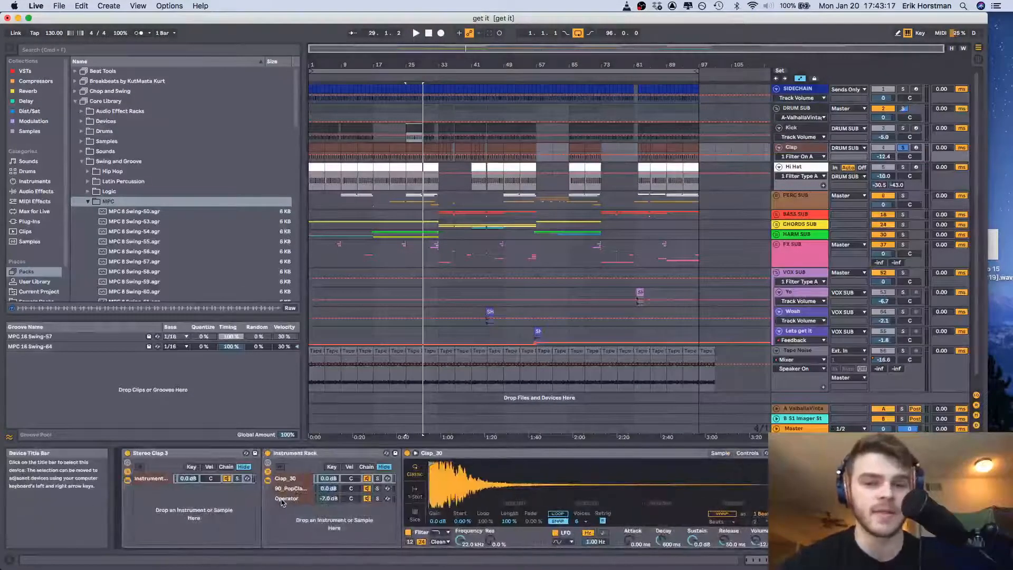
pyautogui.click(293, 480)
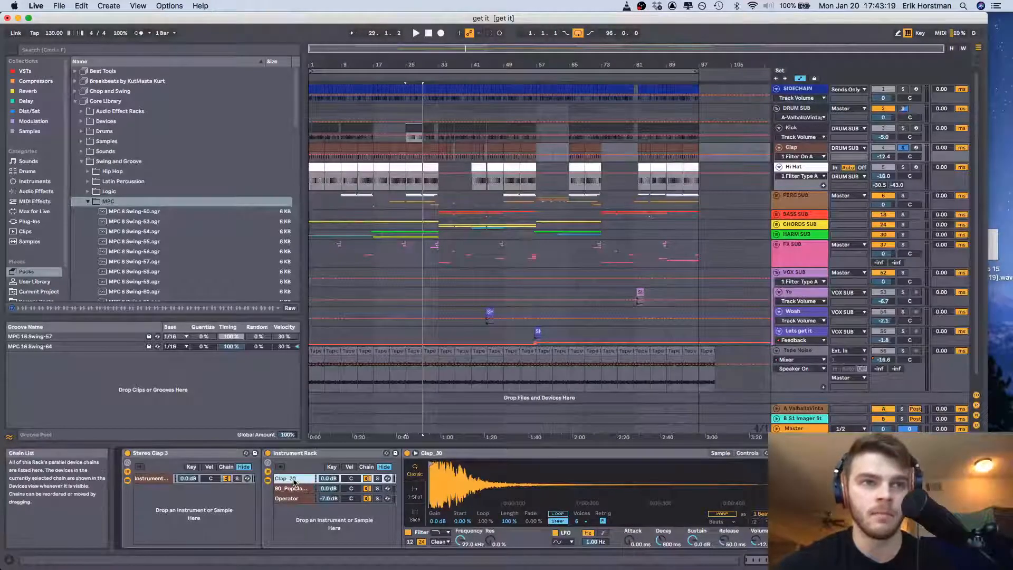
pyautogui.click(300, 499)
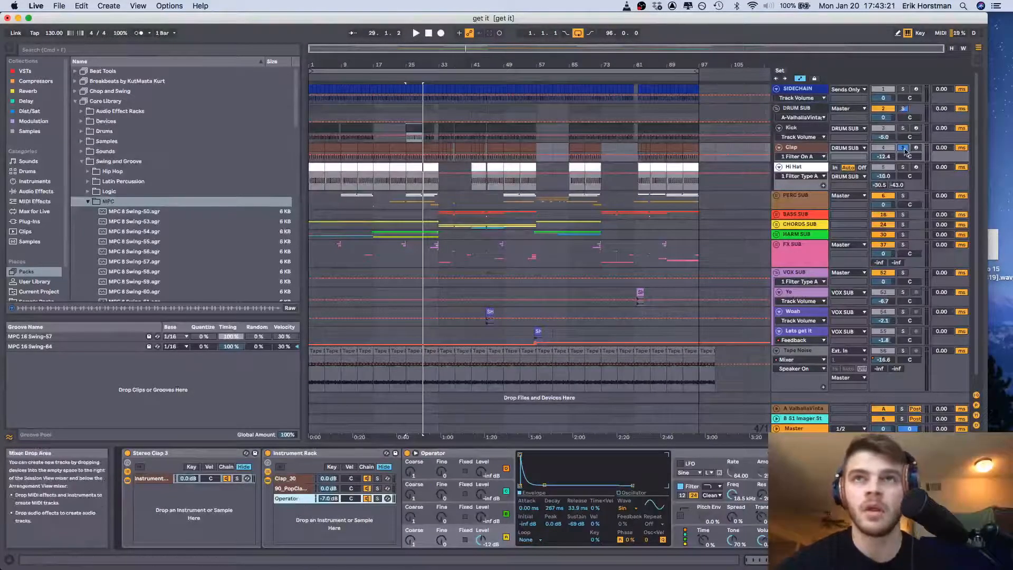
# Play the clap from bar 25 with the Operator chain soloed and examine the Operator, Glue Compressor, ValhallaRoom and EQ Eight devices
pyautogui.click(410, 148)
pyautogui.press('space')
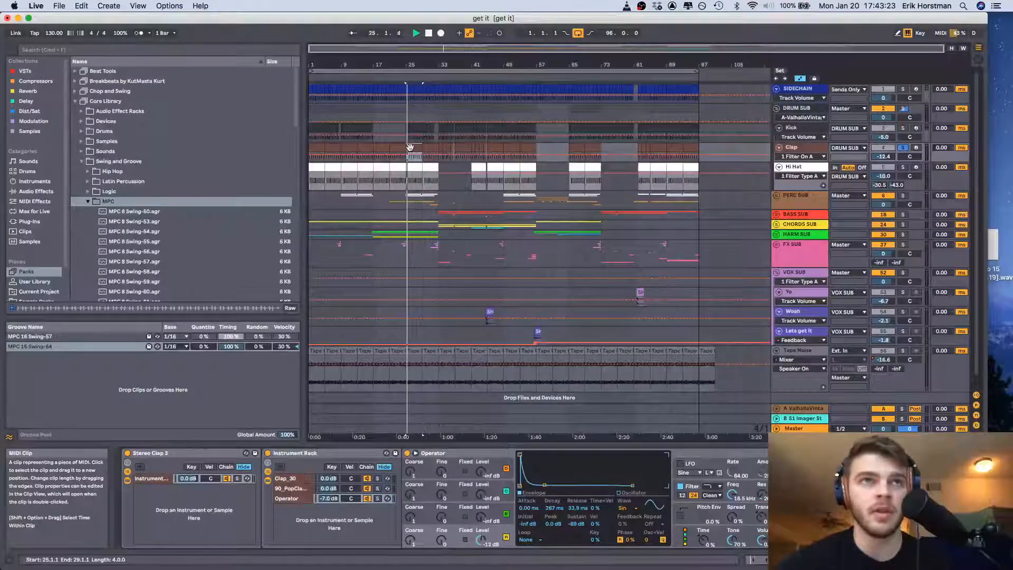
pyautogui.click(378, 499)
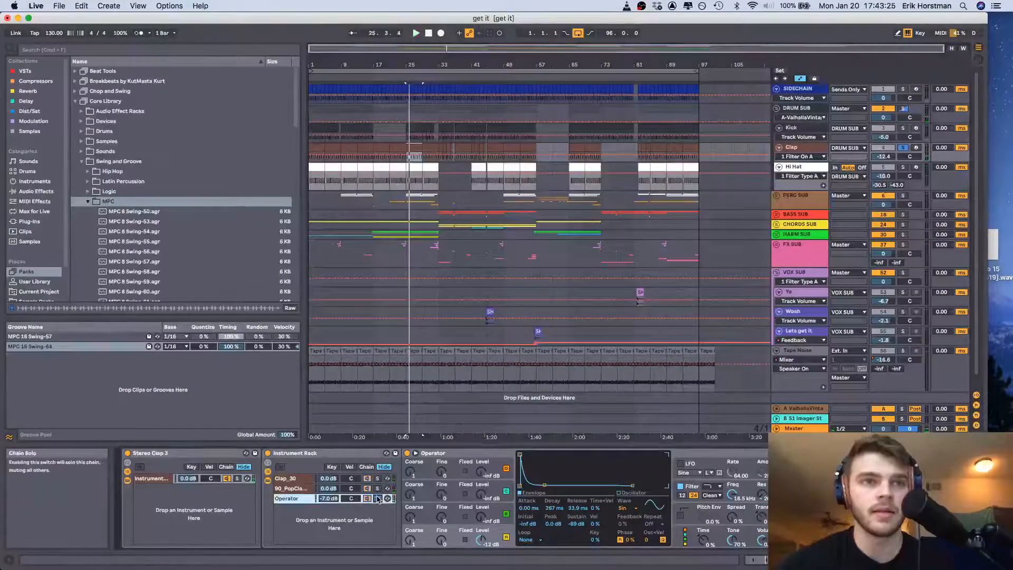
pyautogui.hscroll(3, 378, 499)
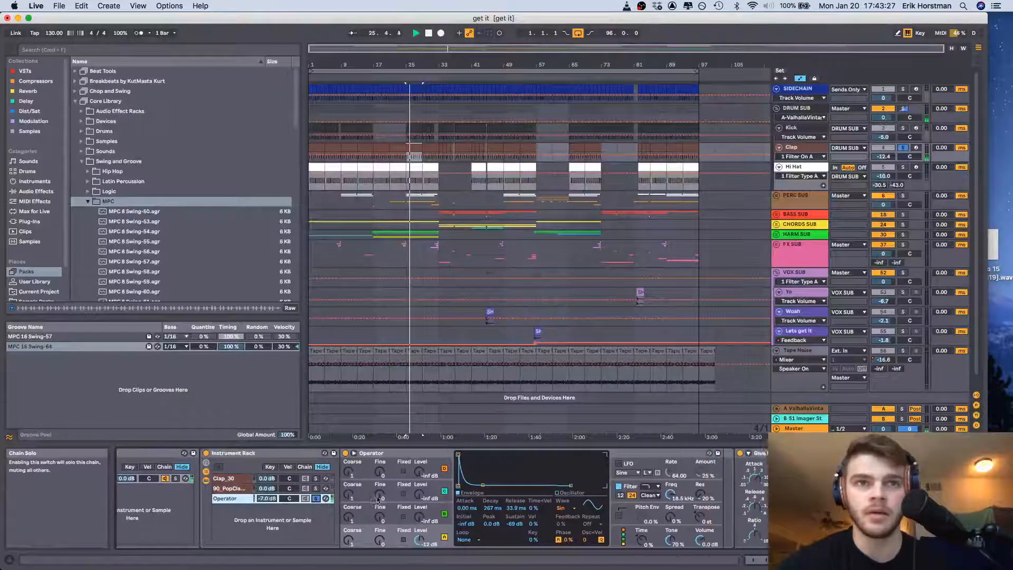
pyautogui.hscroll(2, 377, 499)
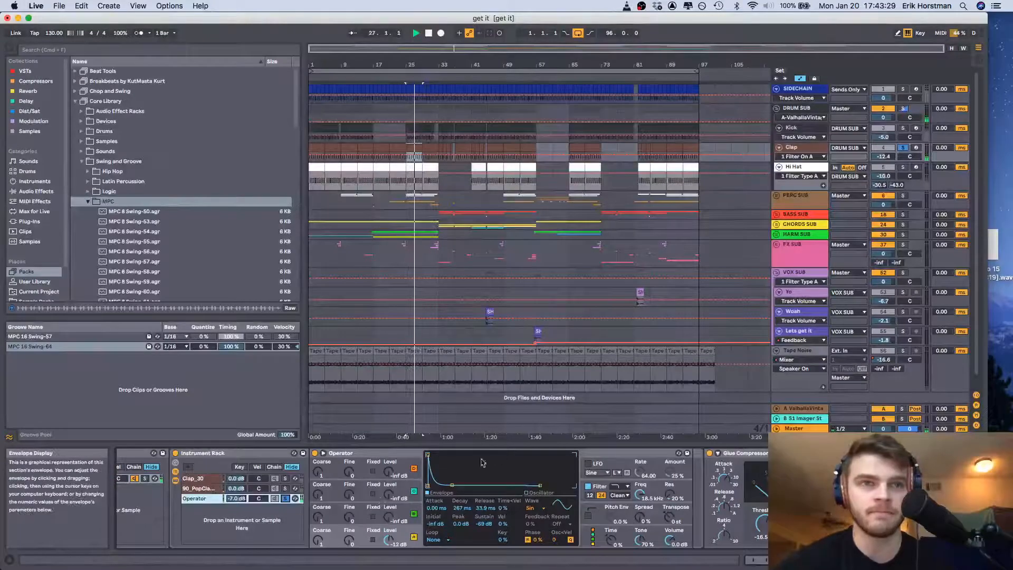
pyautogui.hscroll(-3, 636, 521)
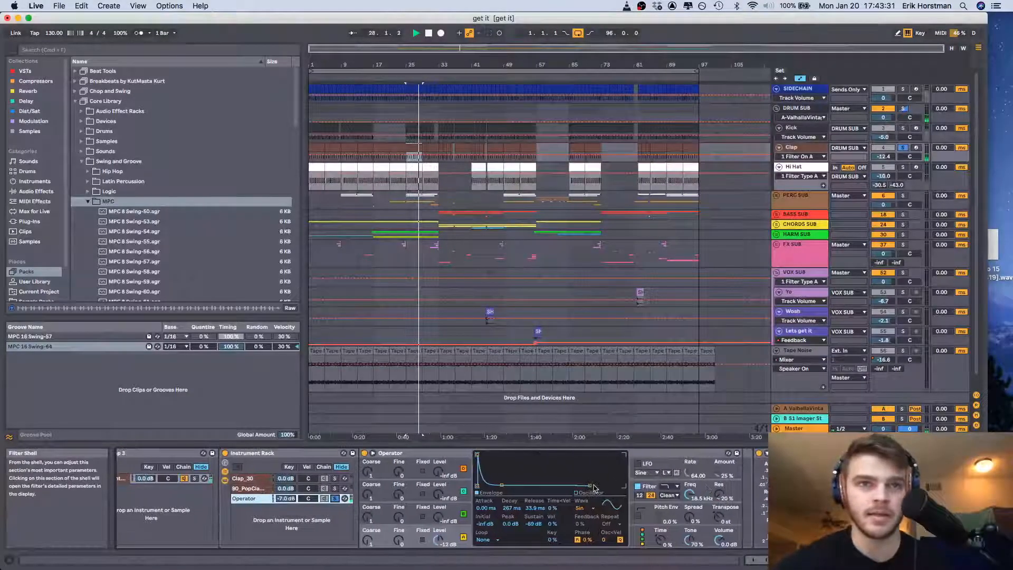
pyautogui.hscroll(10, 581, 511)
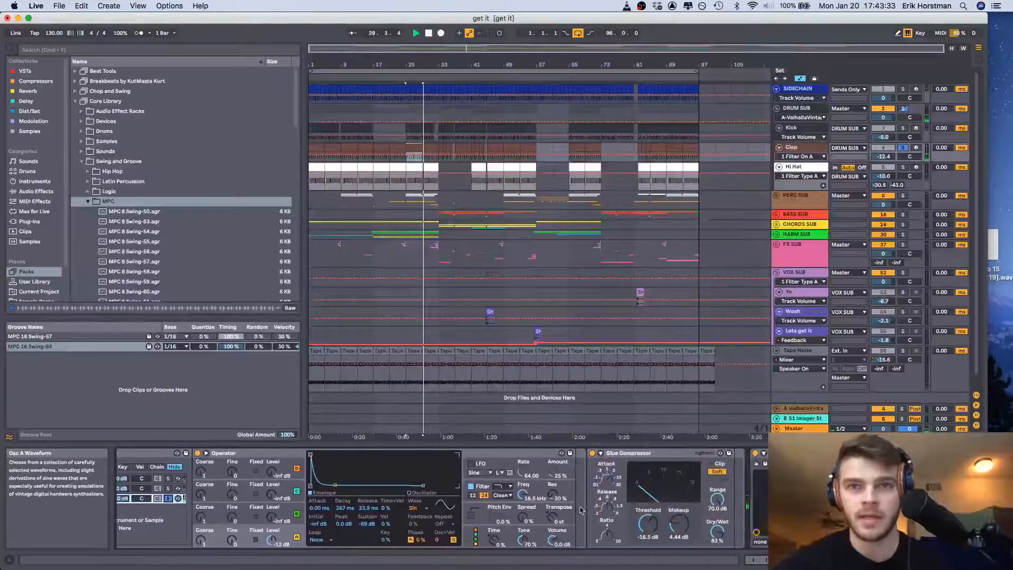
pyautogui.hscroll(7, 581, 509)
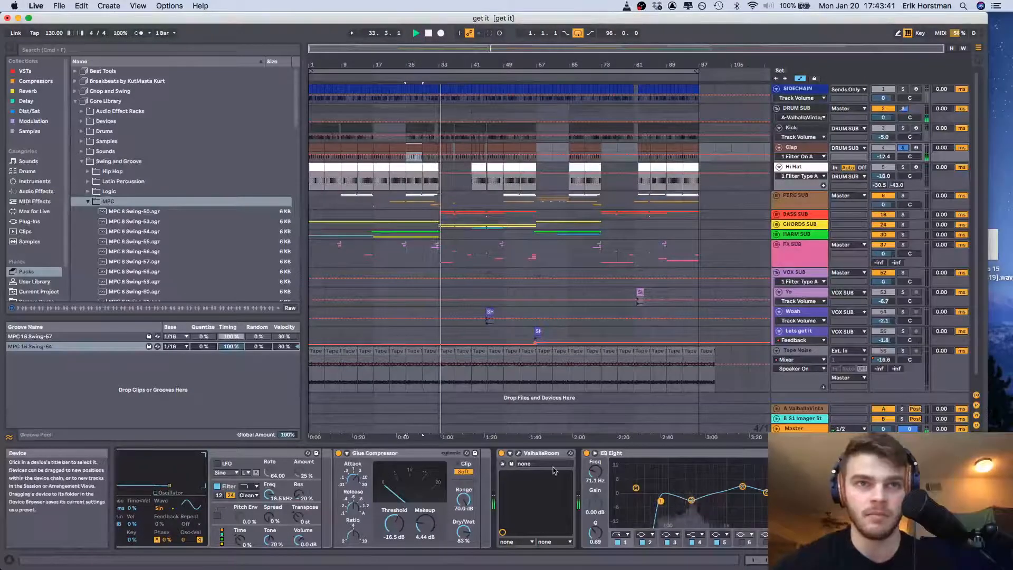
pyautogui.hscroll(-1, 492, 476)
pyautogui.hscroll(-6, 491, 476)
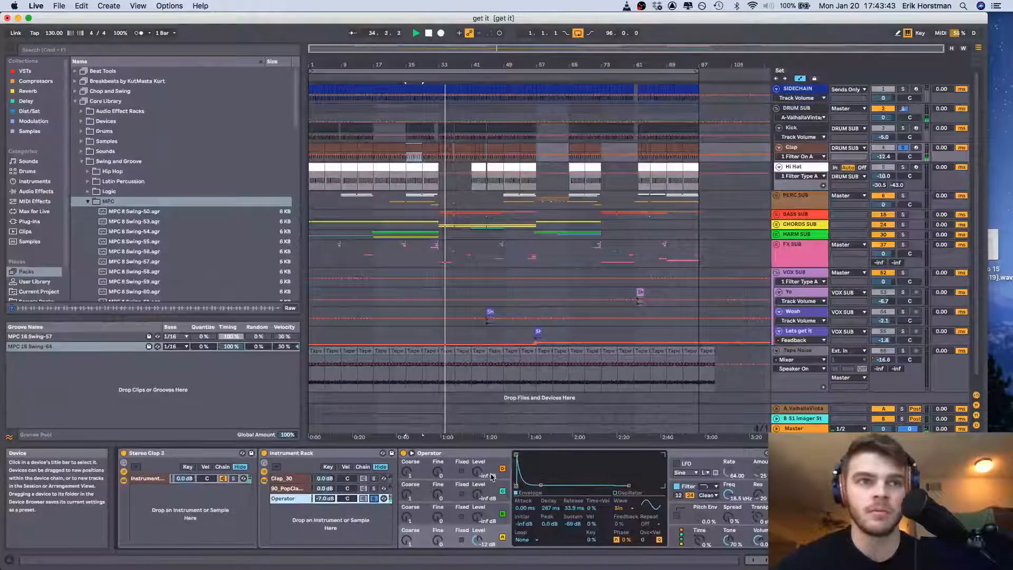
# Audition the 90_PopClapOneShot and Clap_30 chains in solo, ending with the full clap rack playing from bar 25
pyautogui.click(376, 489)
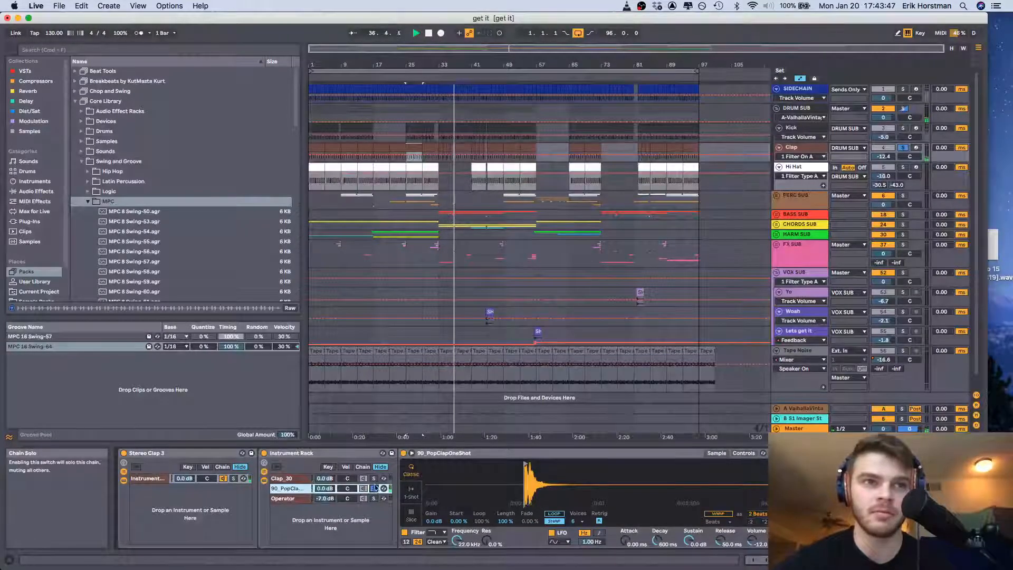
pyautogui.click(374, 479)
pyautogui.press('space')
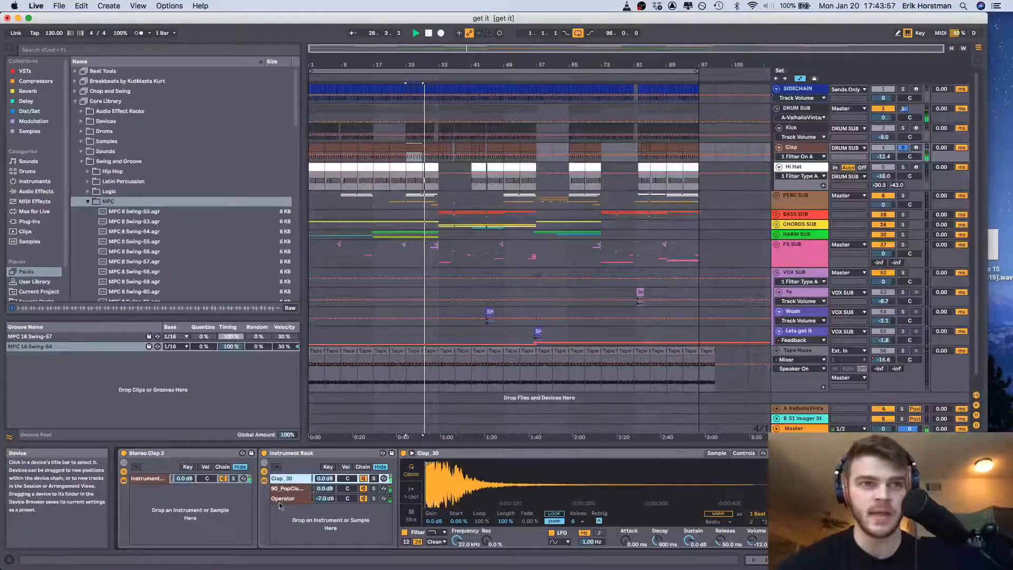
# Review the Operator, Clap_30 and 90_PopClapOneShot chains and the Glue Compressor, ValhallaRoom and EQ Eight processing the clap layers
pyautogui.click(284, 498)
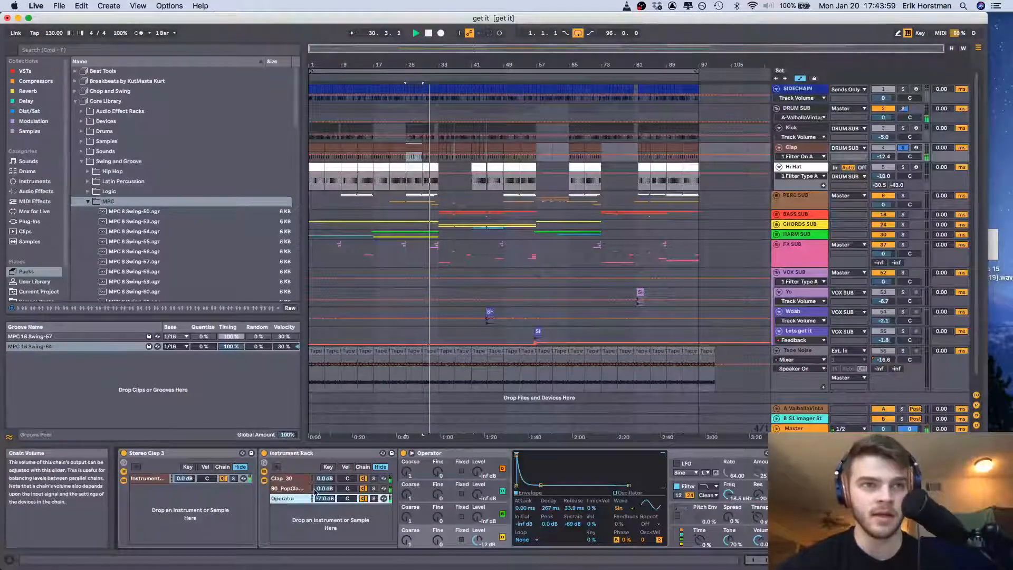
pyautogui.click(289, 478)
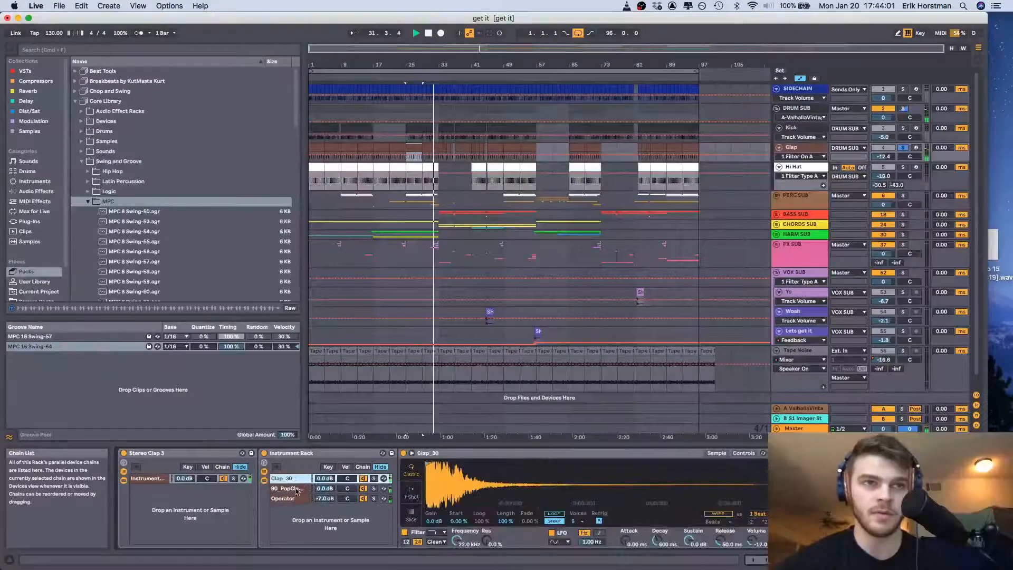
pyautogui.click(289, 489)
pyautogui.hscroll(5, 560, 524)
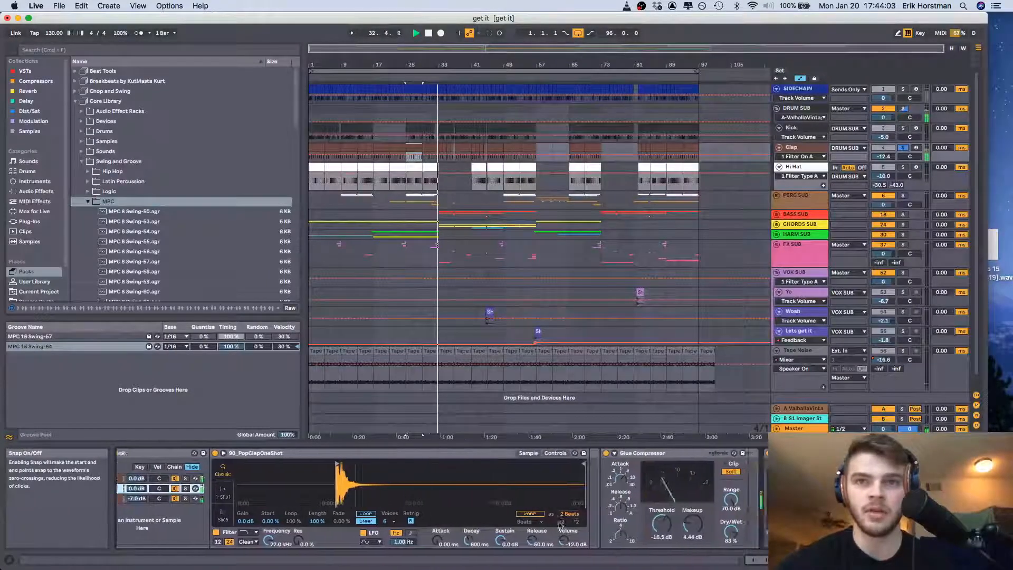
pyautogui.hscroll(8, 561, 524)
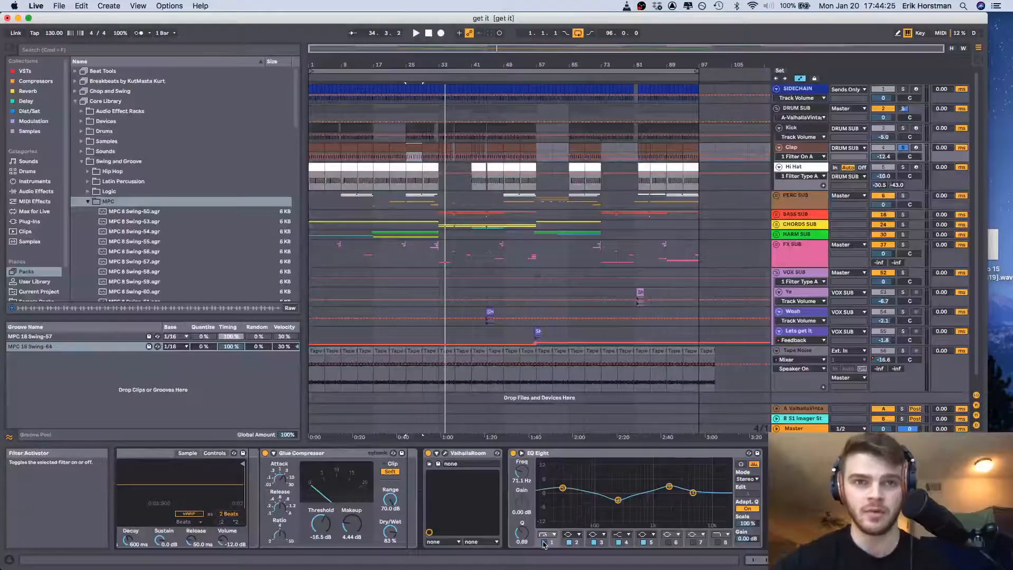
# Play the soloed clap and switch on filter band 1 of its EQ Eight
pyautogui.press('space')
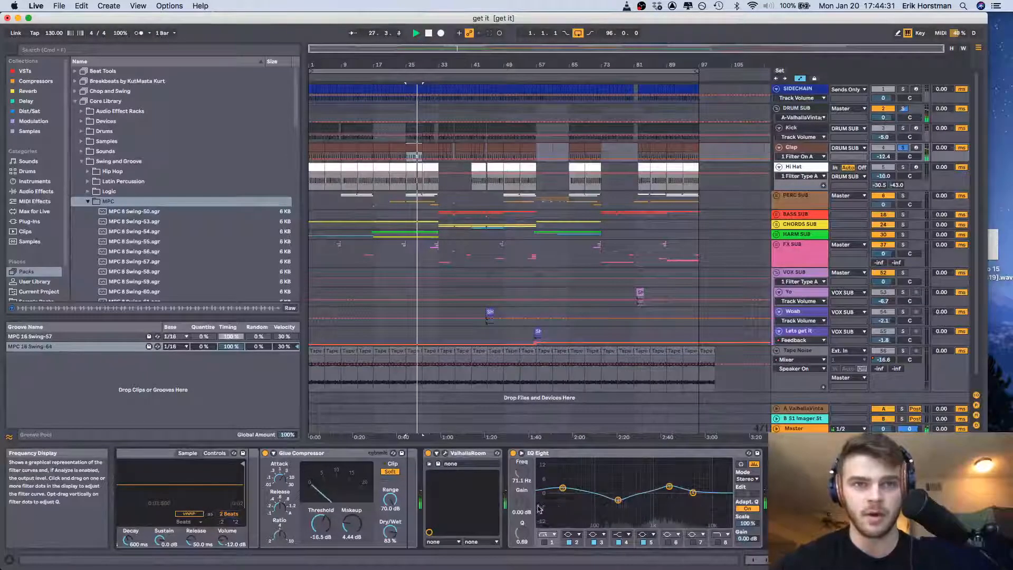
pyautogui.click(544, 543)
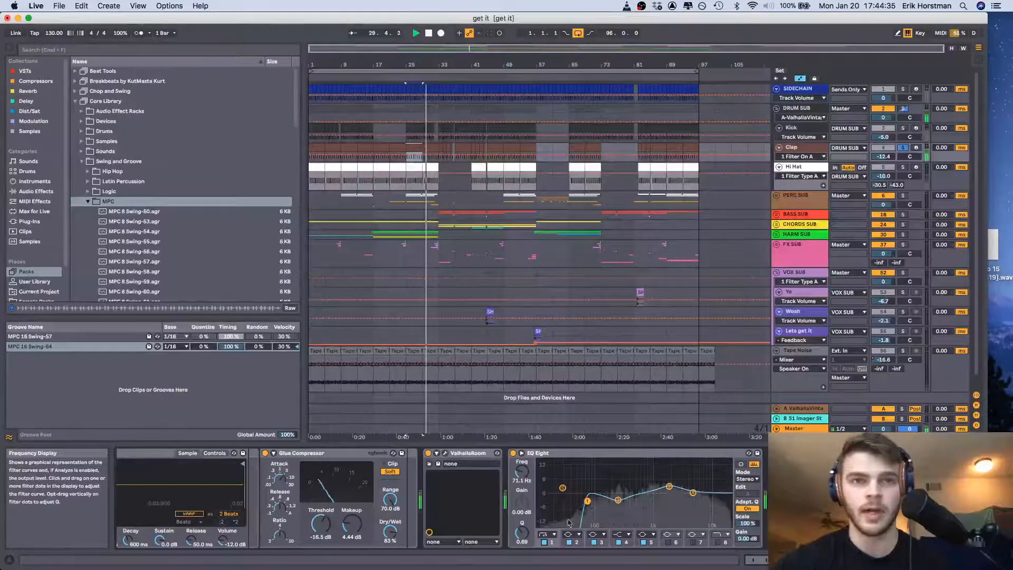
pyautogui.click(545, 542)
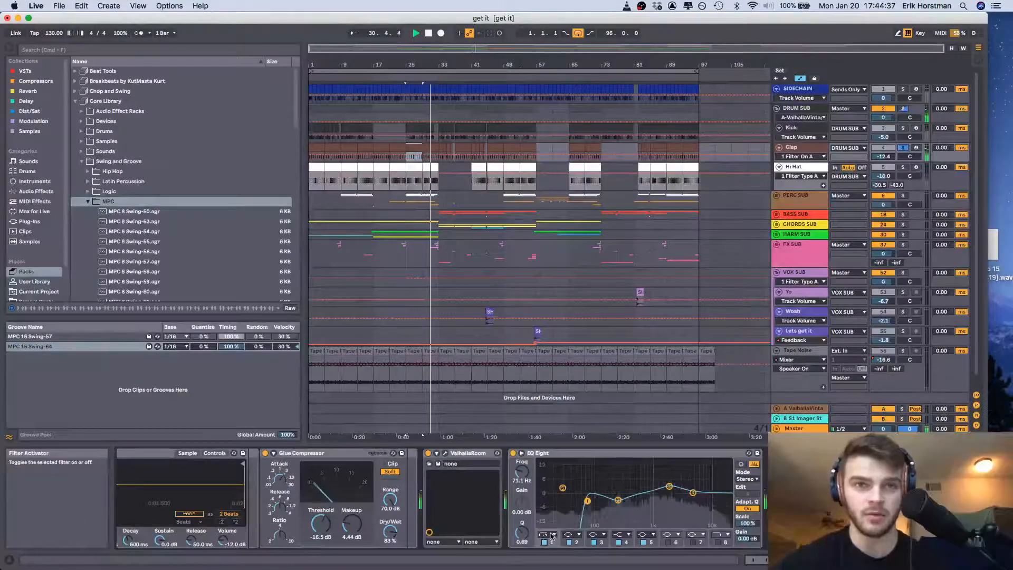
# Audition band 1 as a 12 dB low cut, restore the 48 dB low cut, set its frequency to 74.2 Hz, and stop playback
pyautogui.click(551, 535)
pyautogui.click(549, 479)
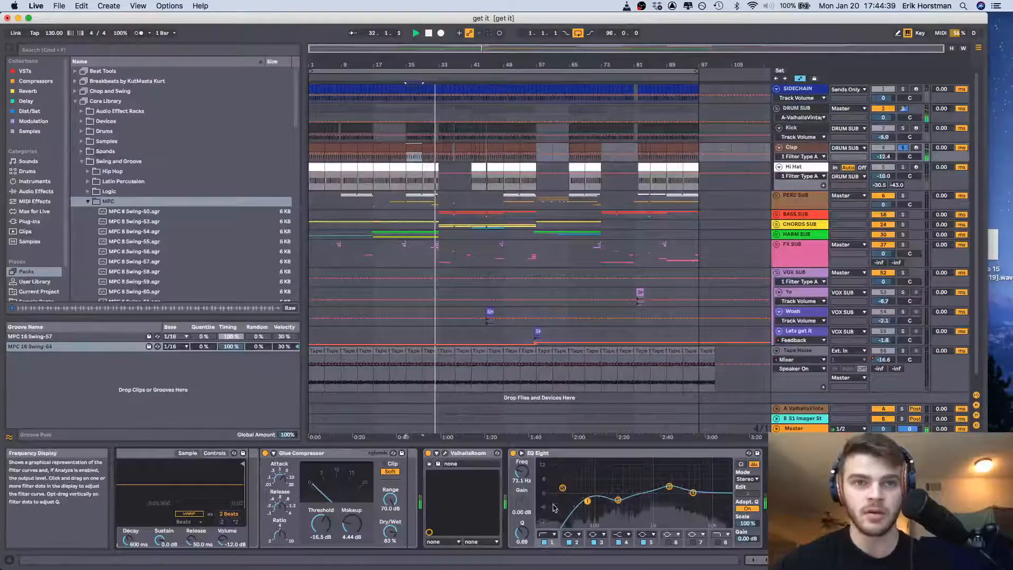
pyautogui.click(550, 535)
pyautogui.click(549, 474)
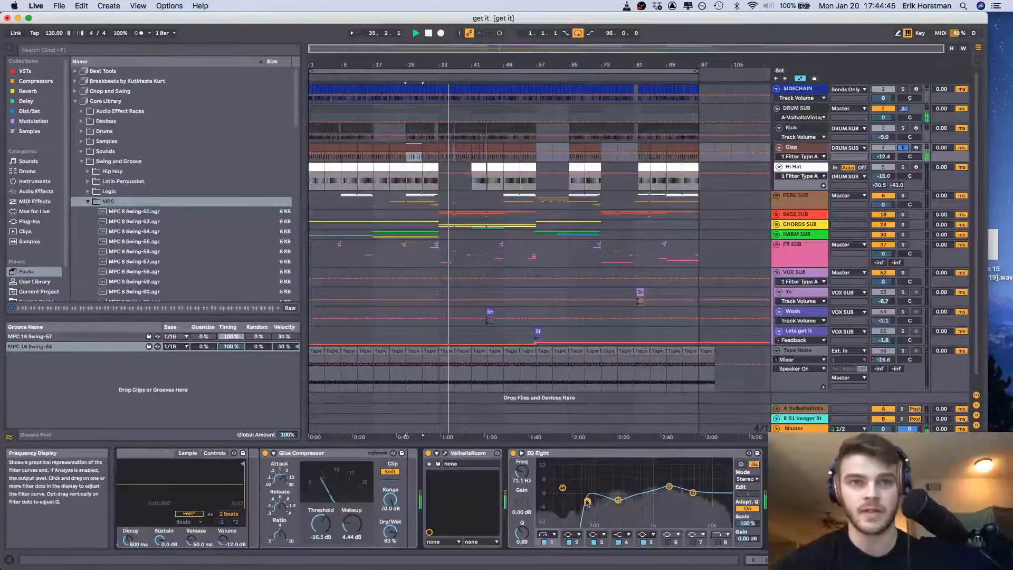
pyautogui.moveTo(587, 501); pyautogui.dragTo(589, 504)
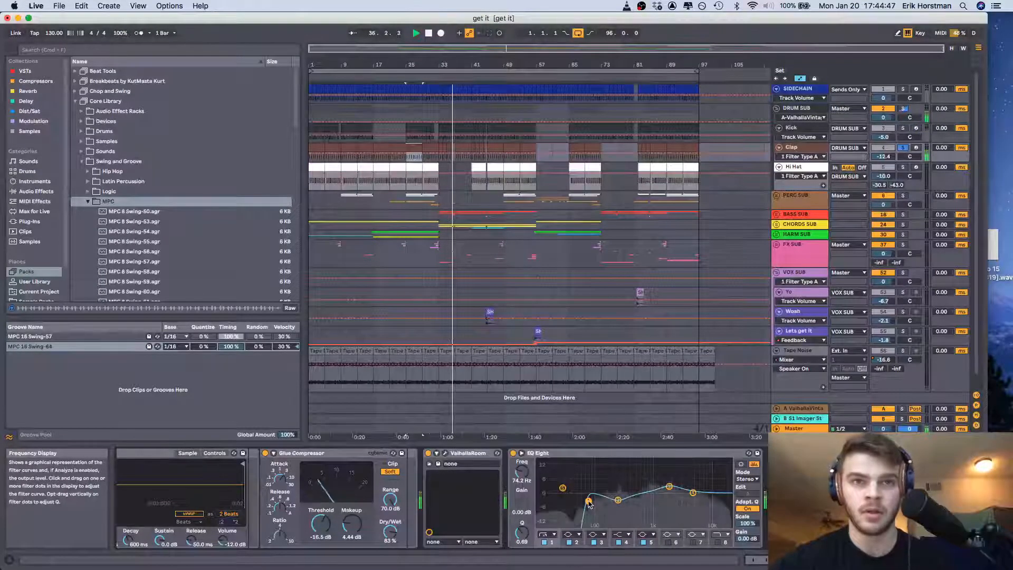
pyautogui.press('space')
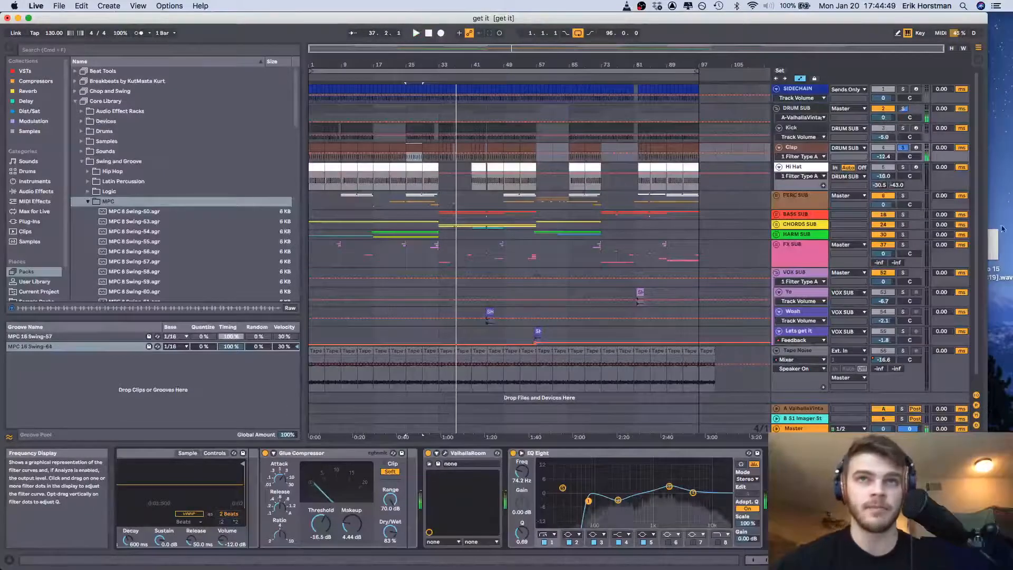
# Show the Hi Hat track's Granulator II and EQ Eight devices and solo the track with its first four bars selected
pyautogui.click(797, 168)
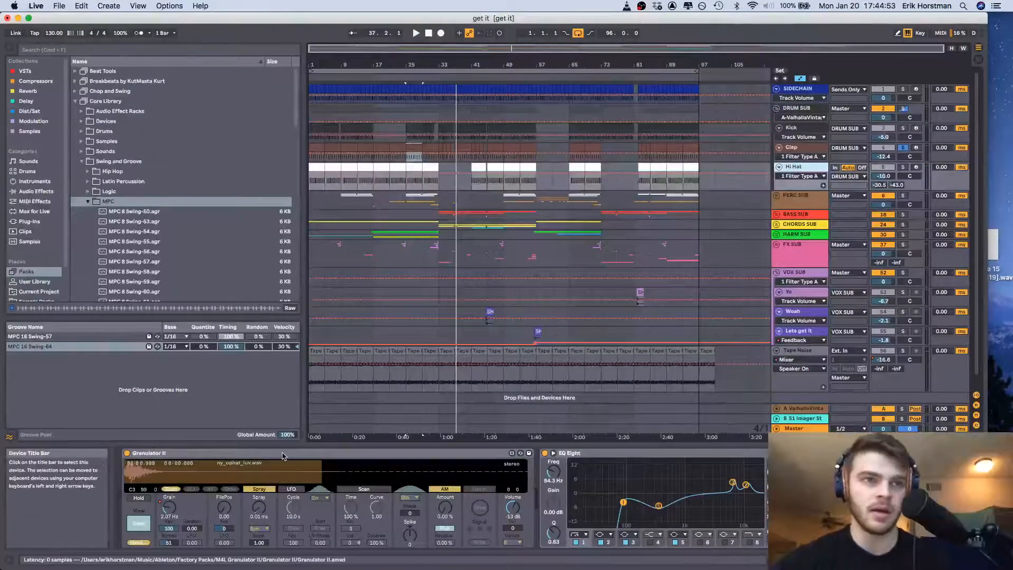
pyautogui.click(315, 167)
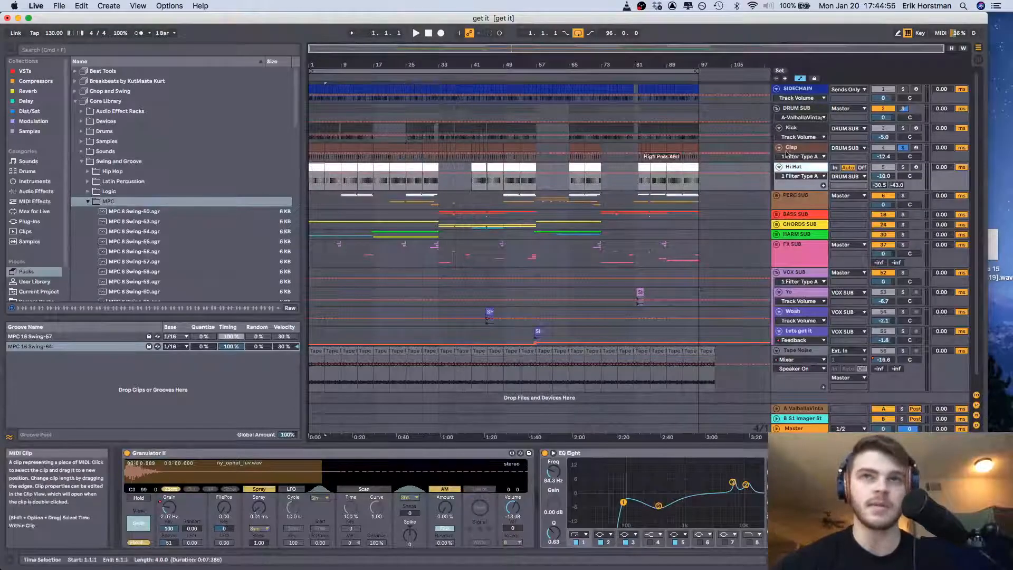
pyautogui.click(903, 167)
pyautogui.moveTo(340, 66); pyautogui.dragTo(340, 95)
pyautogui.hscroll(-2, 376, 189)
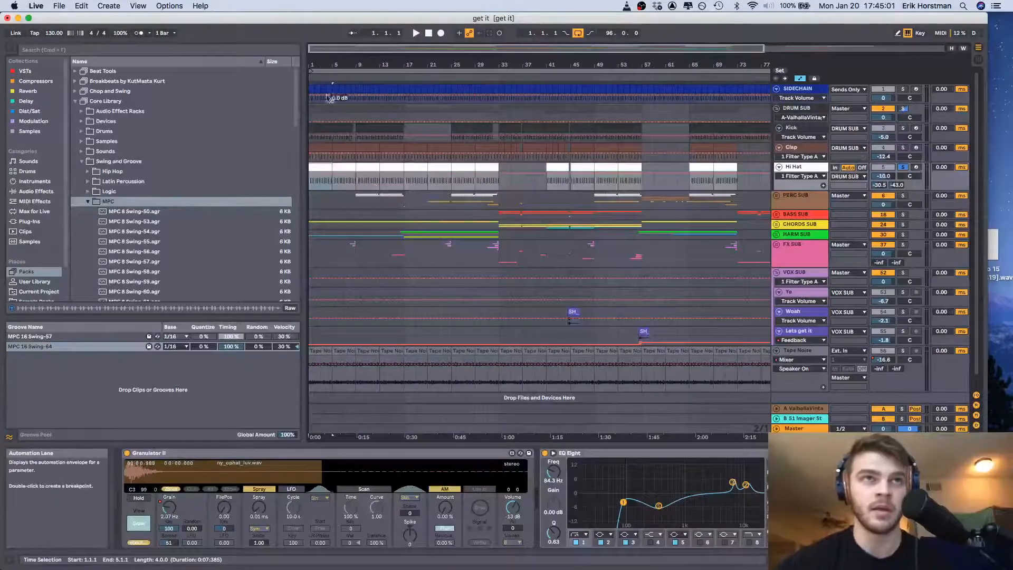
pyautogui.moveTo(470, 65); pyautogui.dragTo(588, 269)
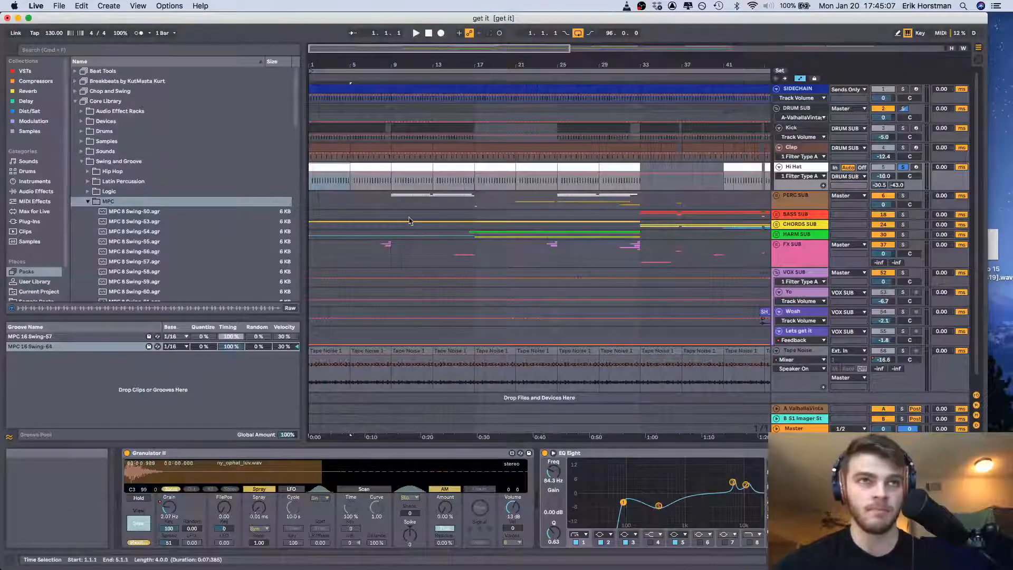
# Show Granulator II's Grain automation on the Hi Hat track and play the part from bar 1
pyautogui.click(166, 510)
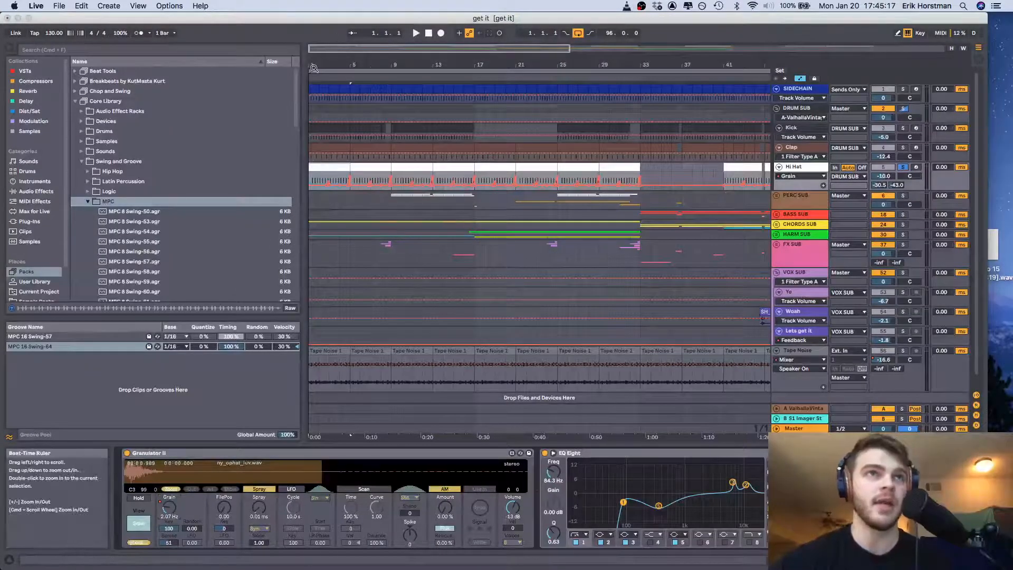
pyautogui.moveTo(321, 64); pyautogui.dragTo(321, 98)
pyautogui.scroll(-1, 335, 171)
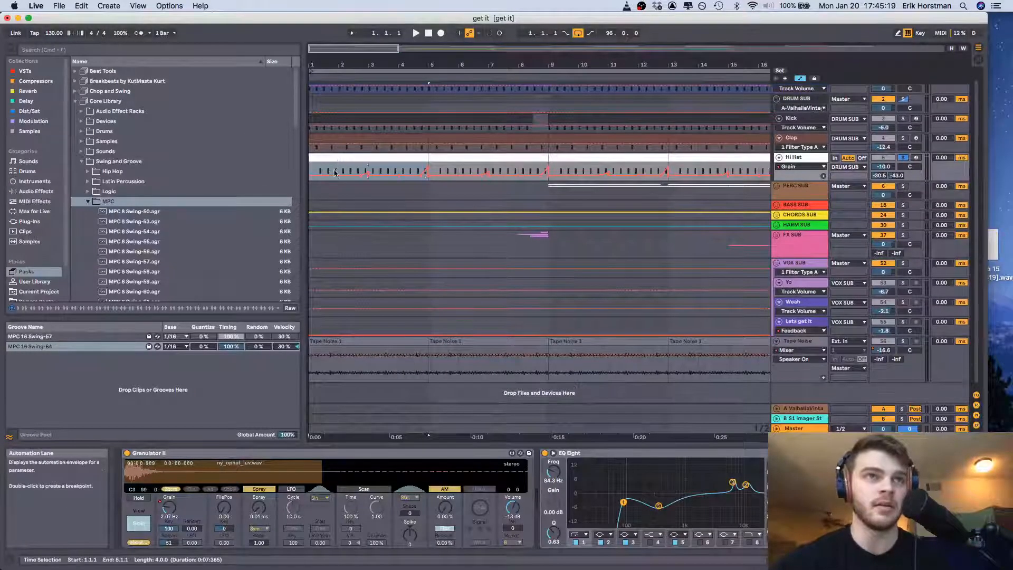
pyautogui.press('space')
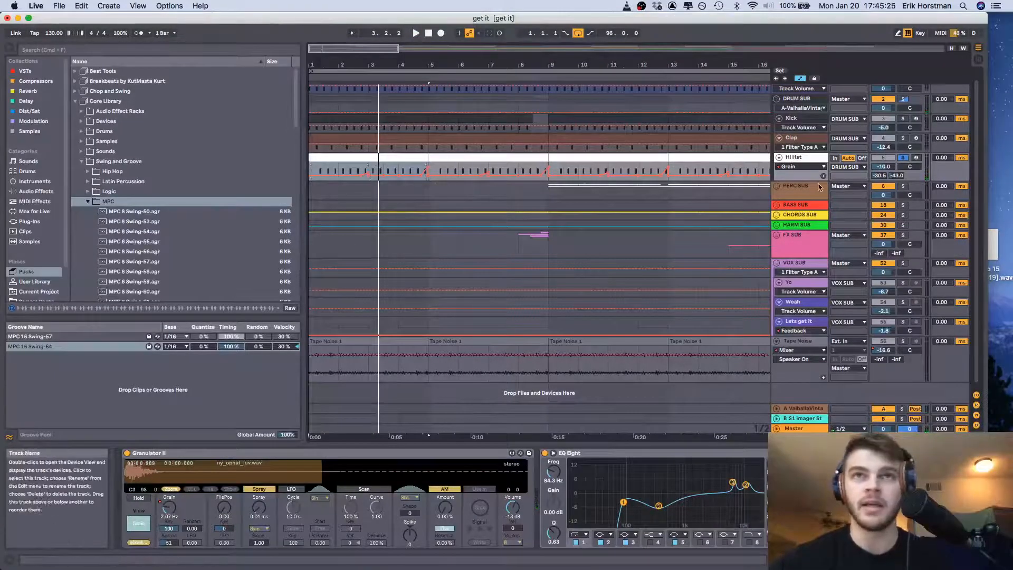
# Enlarge the Hi Hat track's lane and play from 2.3.1 to audition the first Grain automation ramp
pyautogui.moveTo(807, 180); pyautogui.dragTo(806, 234)
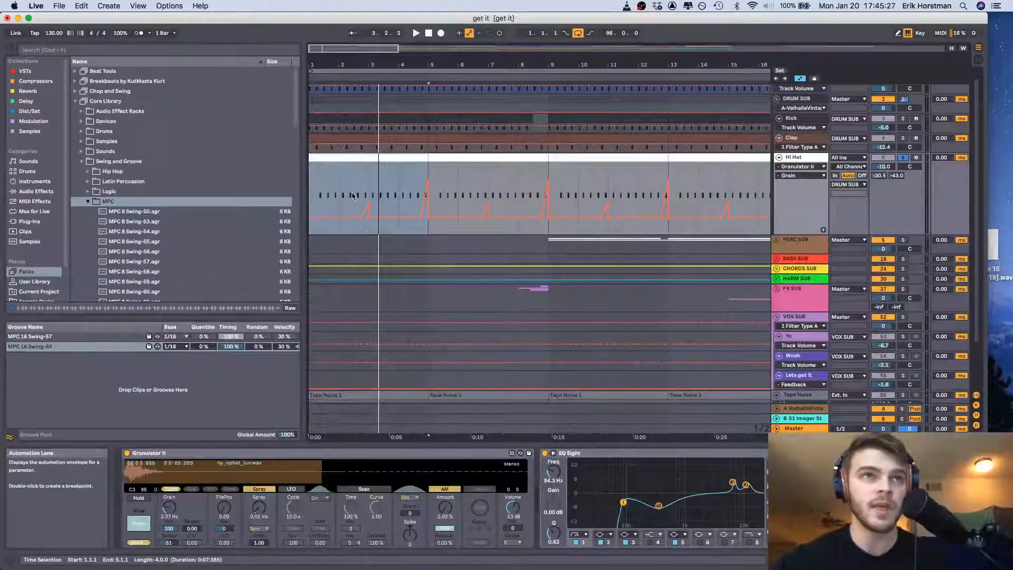
pyautogui.press('space')
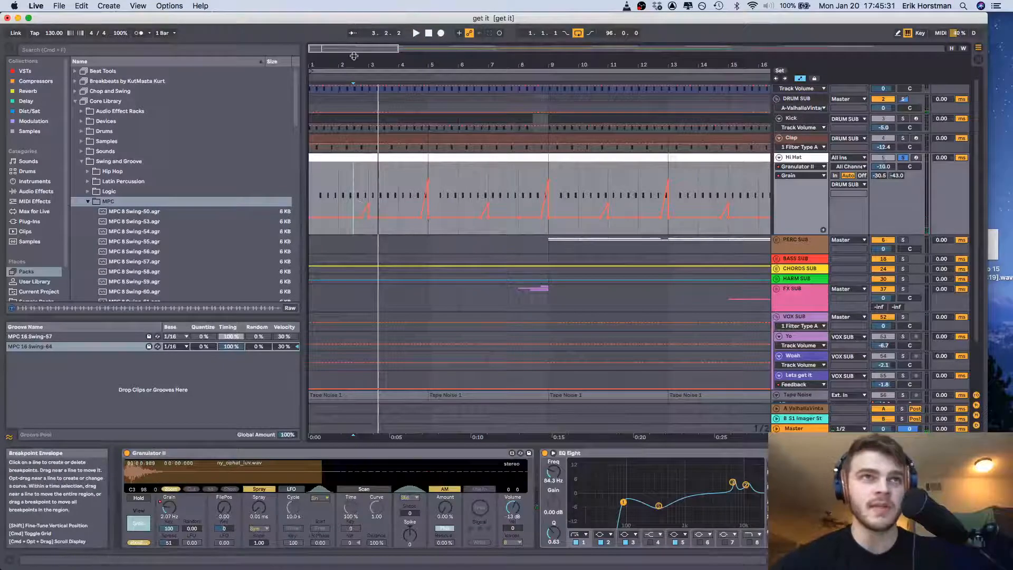
pyautogui.press('space')
pyautogui.moveTo(363, 62); pyautogui.dragTo(364, 90)
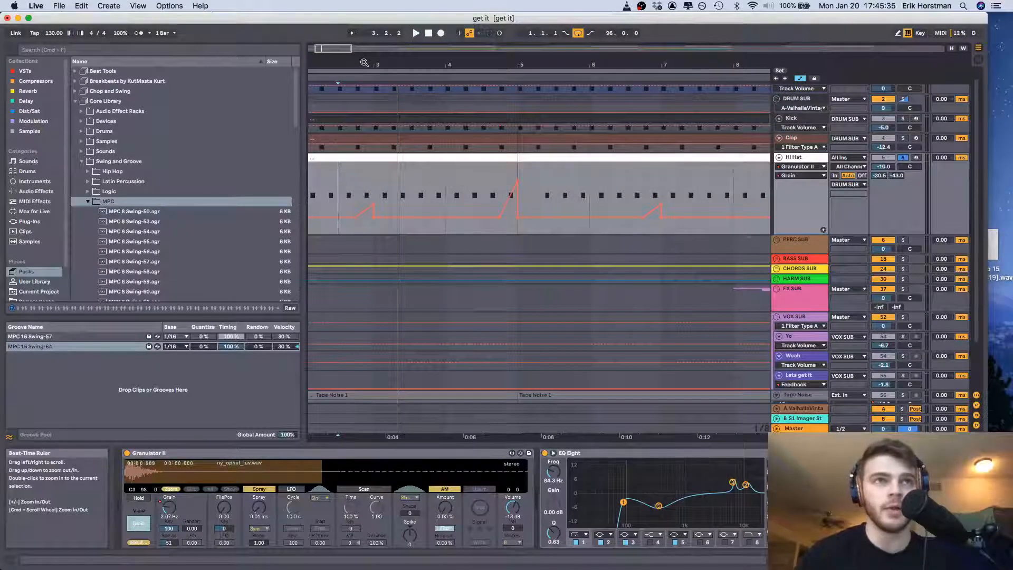
pyautogui.hscroll(-5, 414, 200)
pyautogui.scroll(-1, 414, 200)
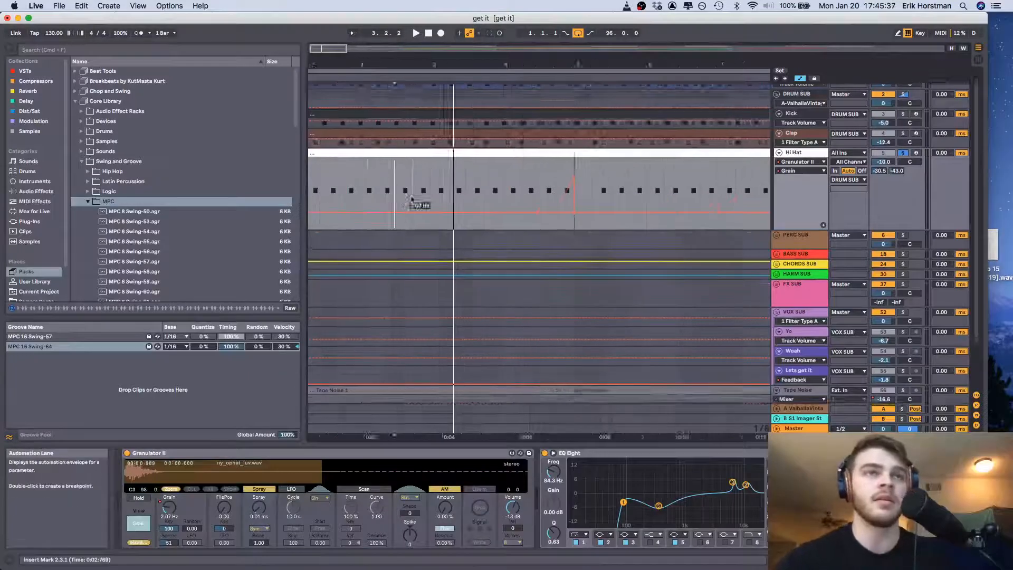
# Play the soloed hi-hat from 4.3.1 through the taller Grain ramp leading into bar 5
pyautogui.click(566, 182)
pyautogui.press('space')
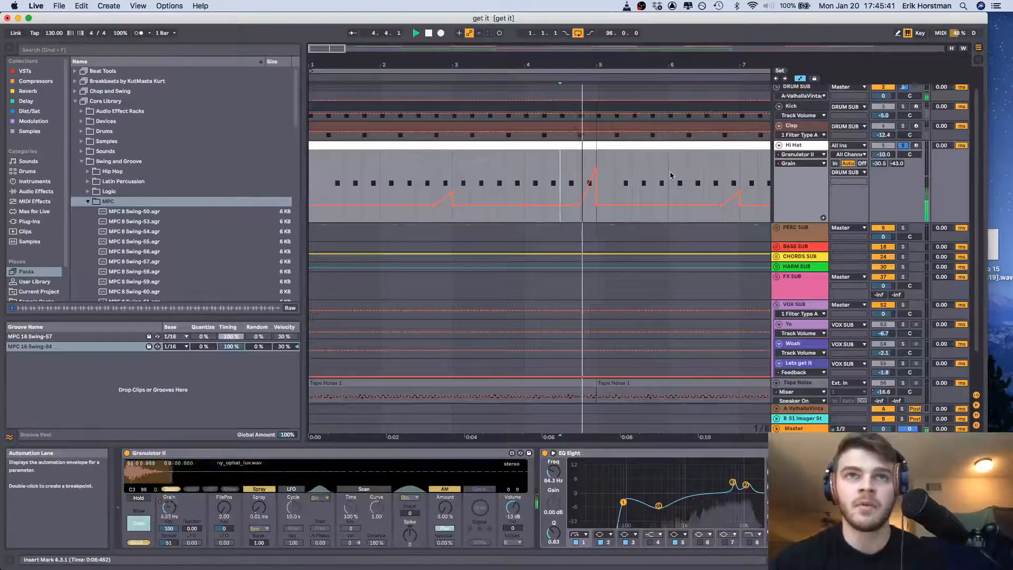
pyautogui.press('space')
# Examine the taller Grain ramp up close and play the hi-hat across it from 4.4.1
pyautogui.click(578, 171)
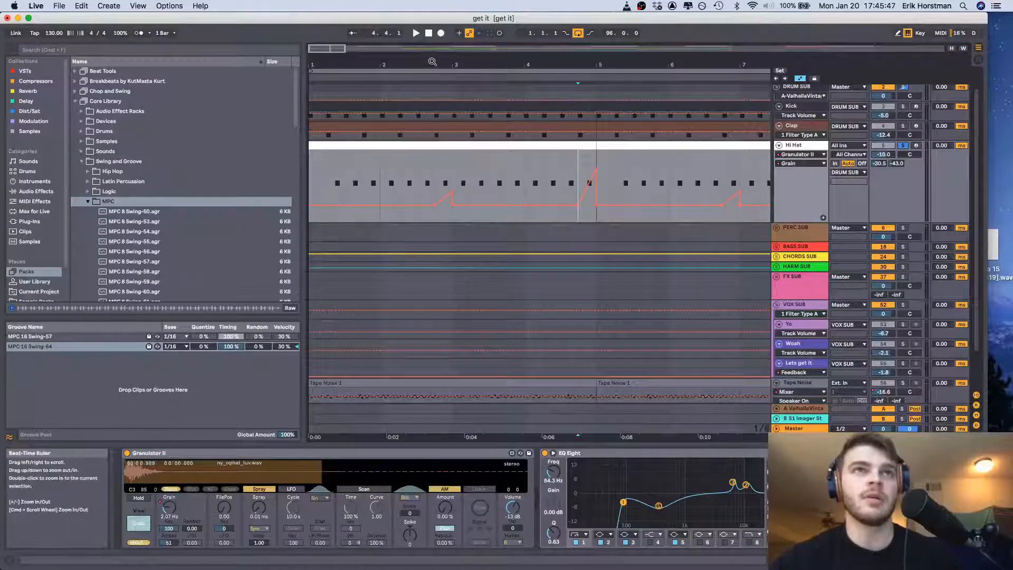
pyautogui.moveTo(432, 62); pyautogui.dragTo(416, 61)
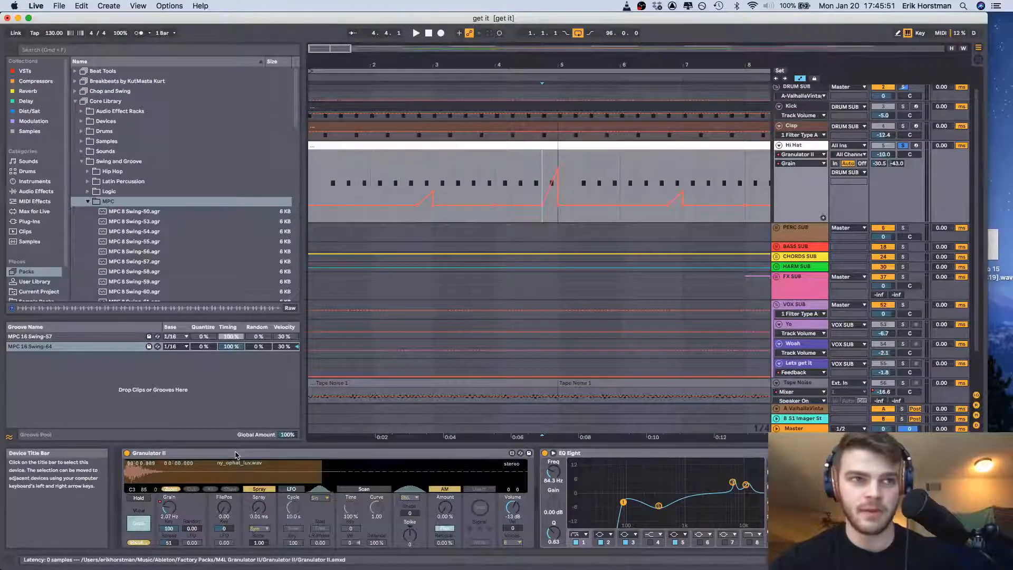
pyautogui.moveTo(523, 64); pyautogui.dragTo(522, 69)
pyautogui.click(522, 64)
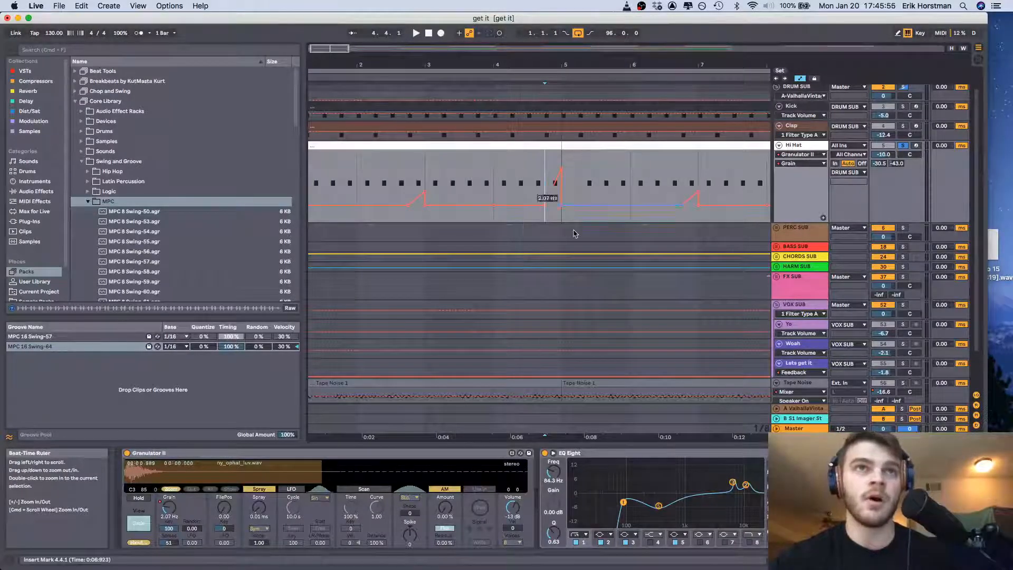
pyautogui.hscroll(-2, 575, 233)
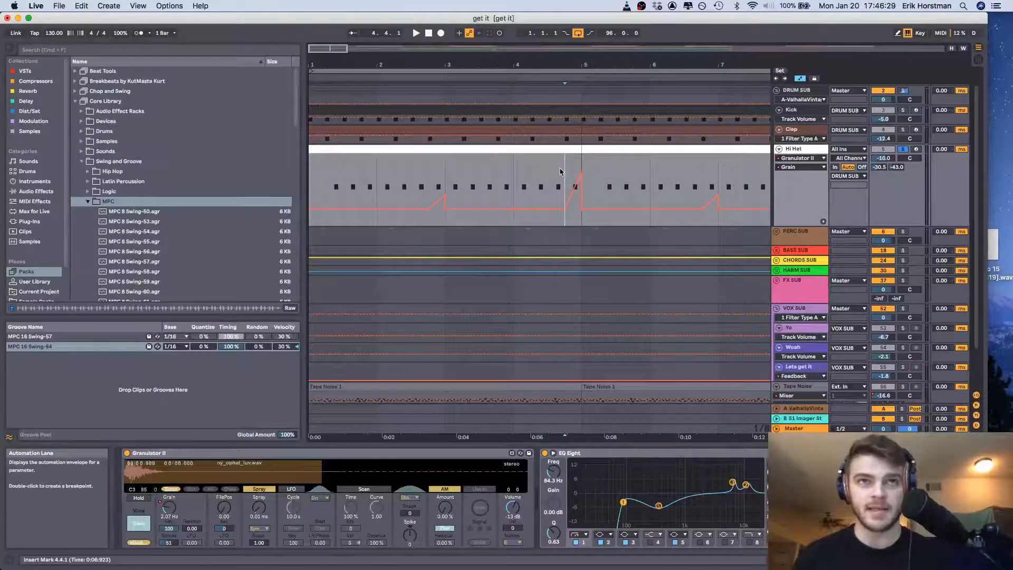
pyautogui.press('space')
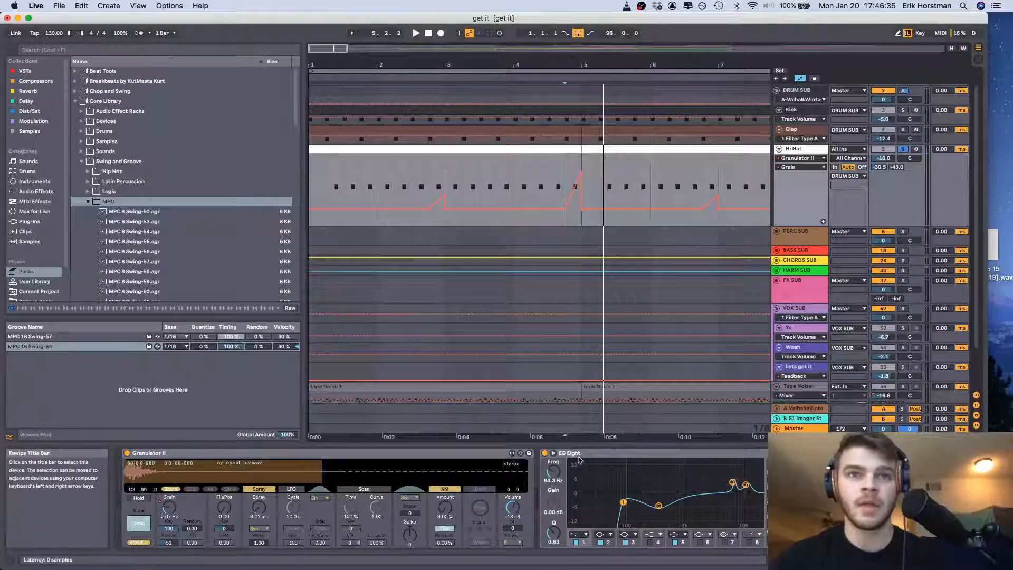
# Examine the hi-hat's EQ Eight curve in an enlarged expanded display, collapse it, and show the OTT device that follows
pyautogui.click(764, 503)
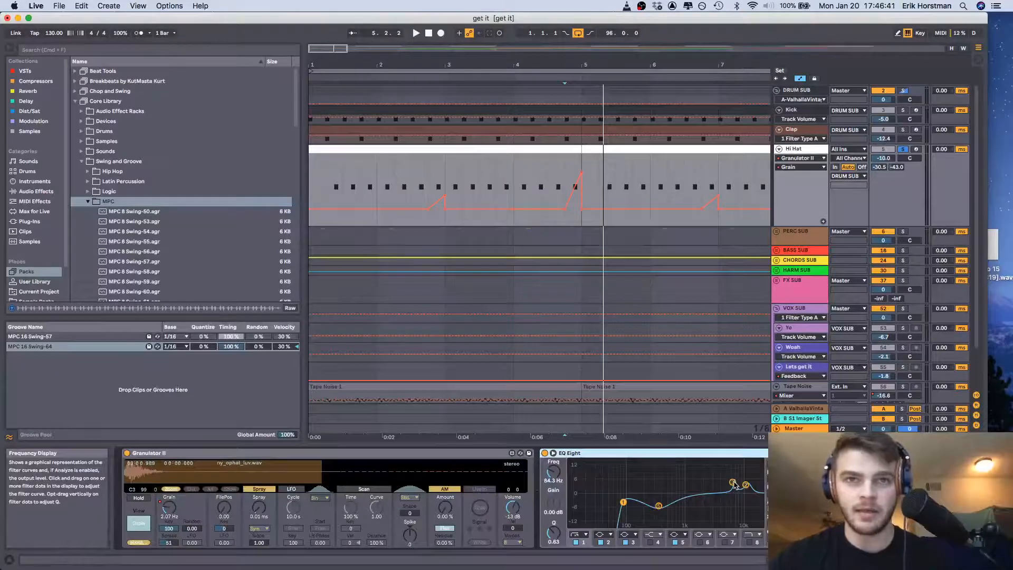
pyautogui.click(552, 453)
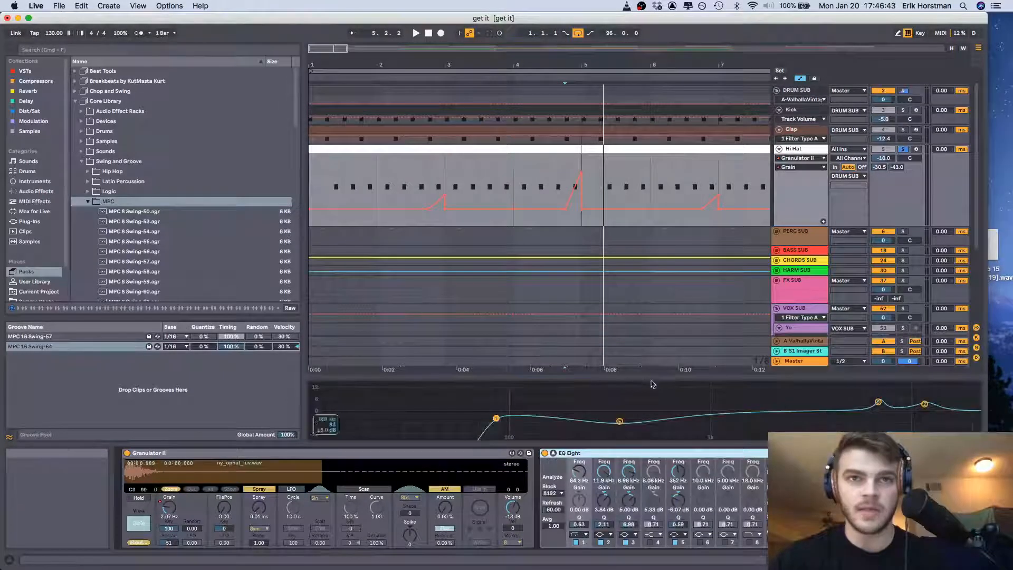
pyautogui.moveTo(655, 375); pyautogui.dragTo(610, 301)
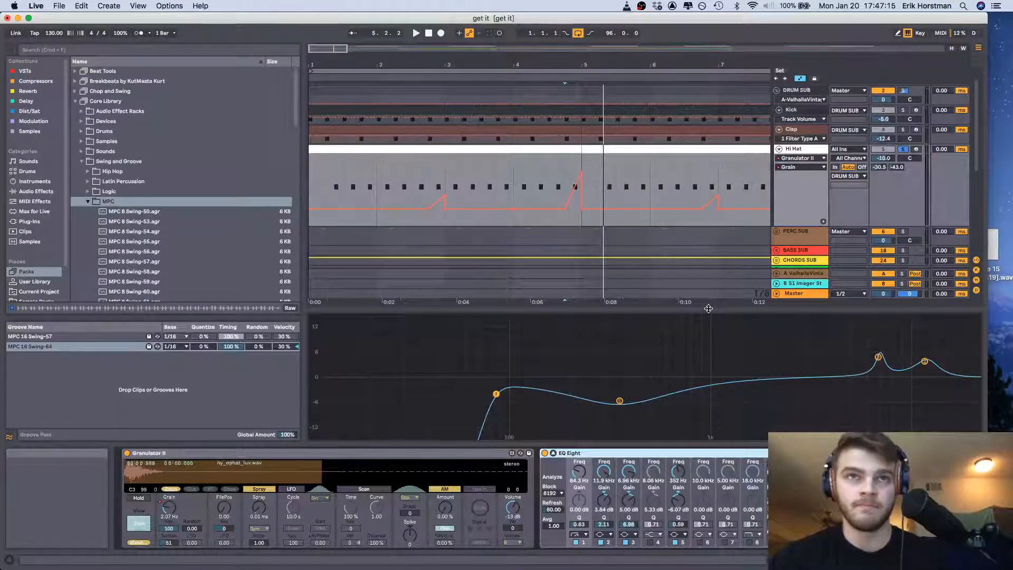
pyautogui.moveTo(708, 308); pyautogui.dragTo(698, 437)
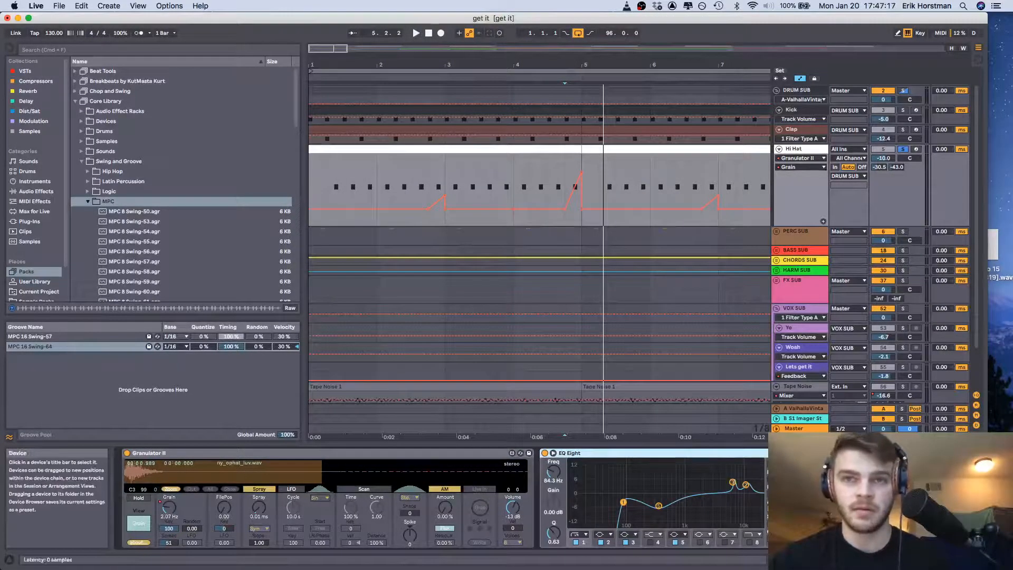
pyautogui.hscroll(3, 442, 498)
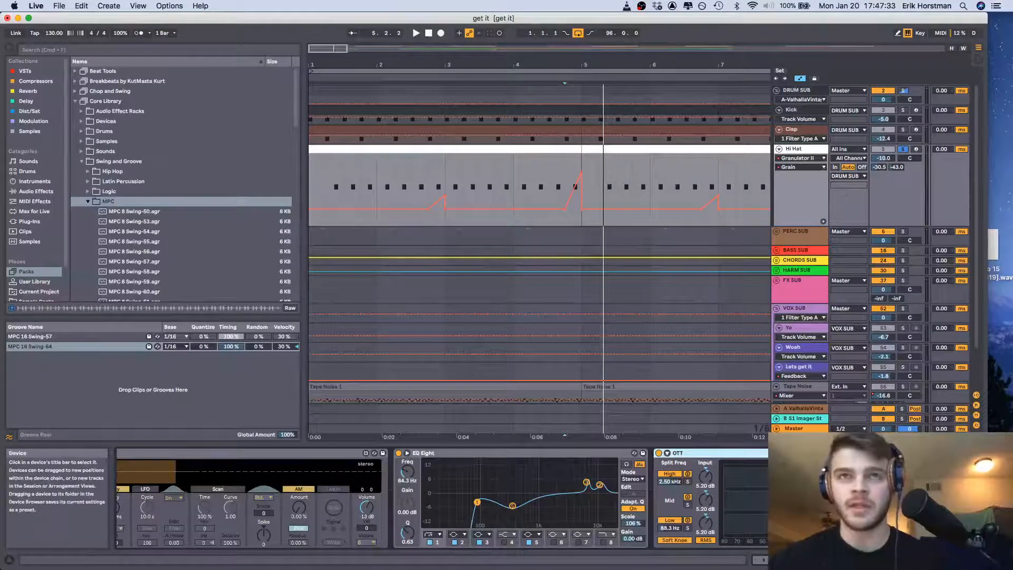
# Unfold the PERC SUB group and show the Reverse Clap track's devices, with the insert mark at 3.1.3
pyautogui.click(801, 239)
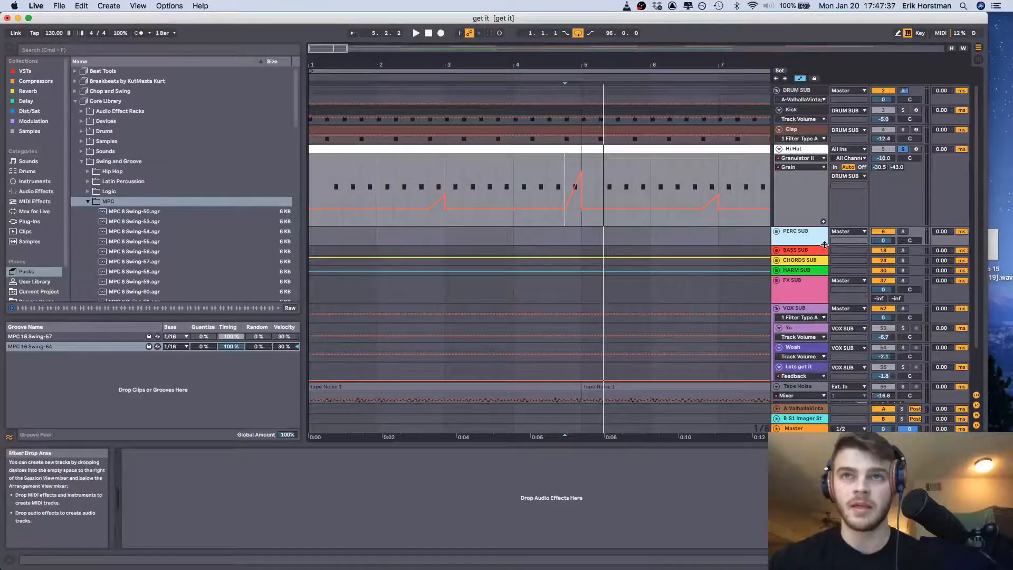
pyautogui.press('u')
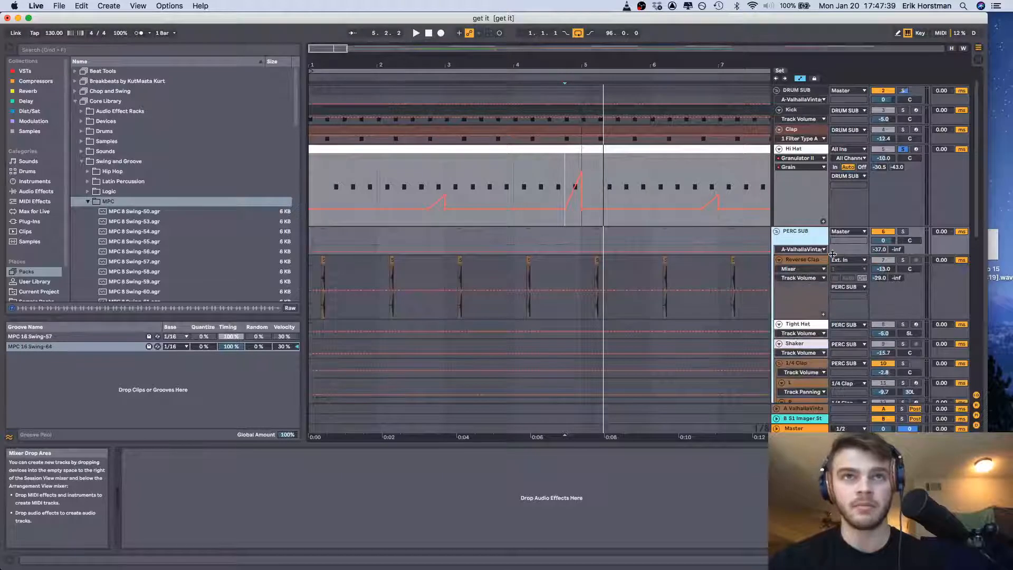
pyautogui.scroll(1, 597, 267)
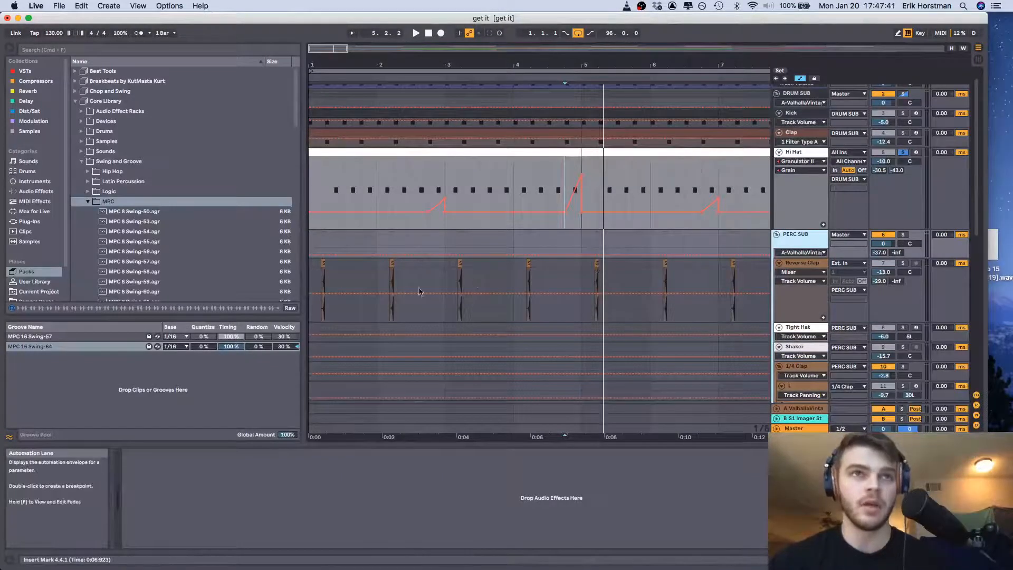
pyautogui.click(447, 285)
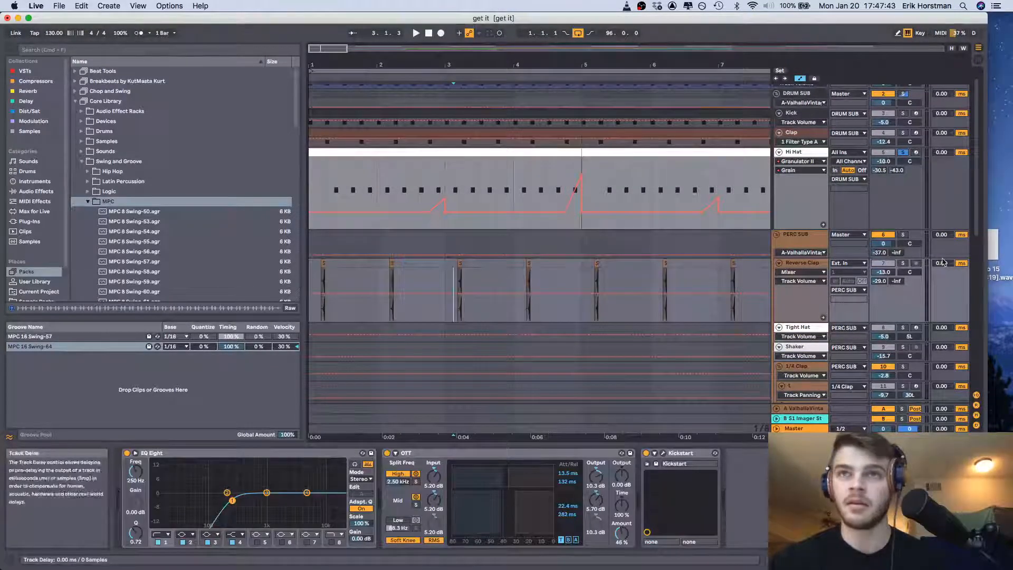
# Solo the Reverse Clap track together with the whole DRUM SUB group and play them from 3.1.3
pyautogui.click(903, 264)
pyautogui.scroll(1, 906, 112)
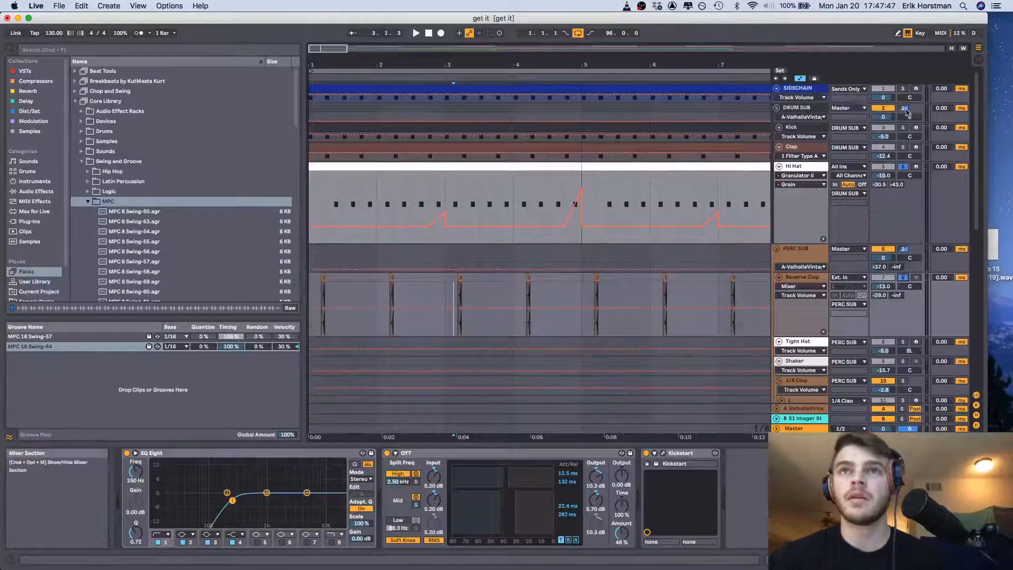
pyautogui.click(904, 109)
pyautogui.press('space')
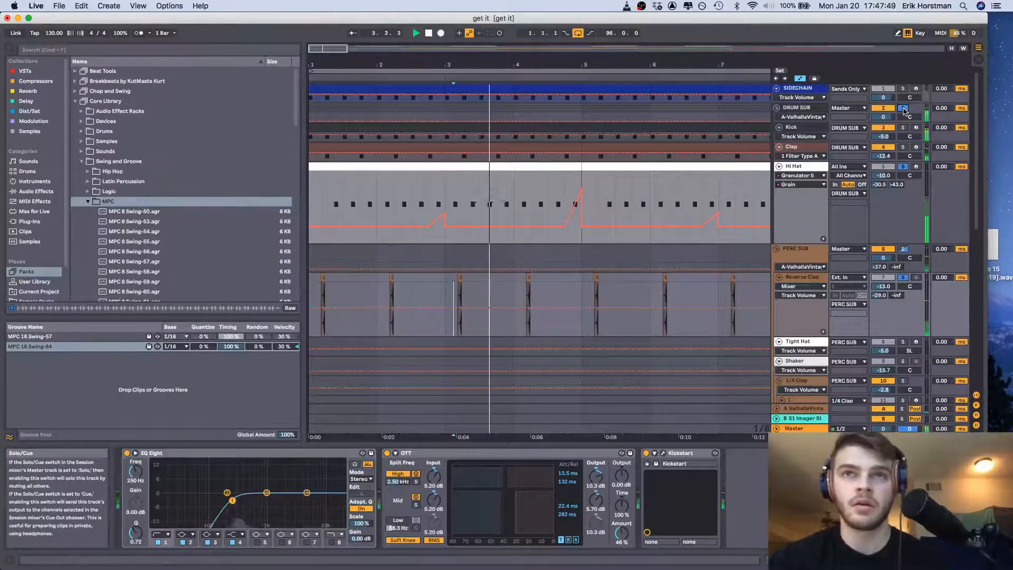
# Replay the soloed Reverse Clap and drums from 3.1.3 to hear how the clap sits in the beat
pyautogui.scroll(-2, 923, 247)
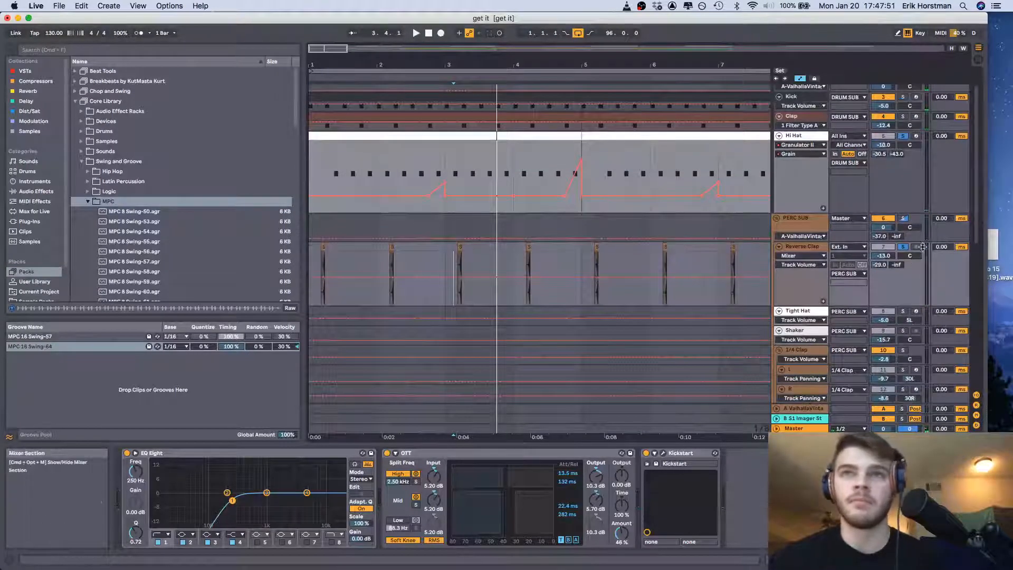
pyautogui.press('space')
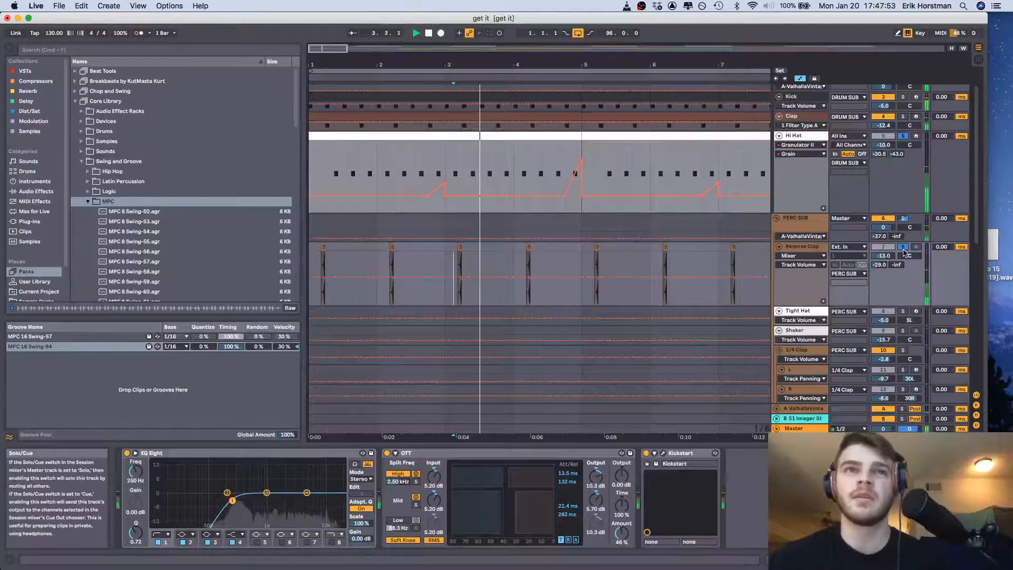
pyautogui.press('space')
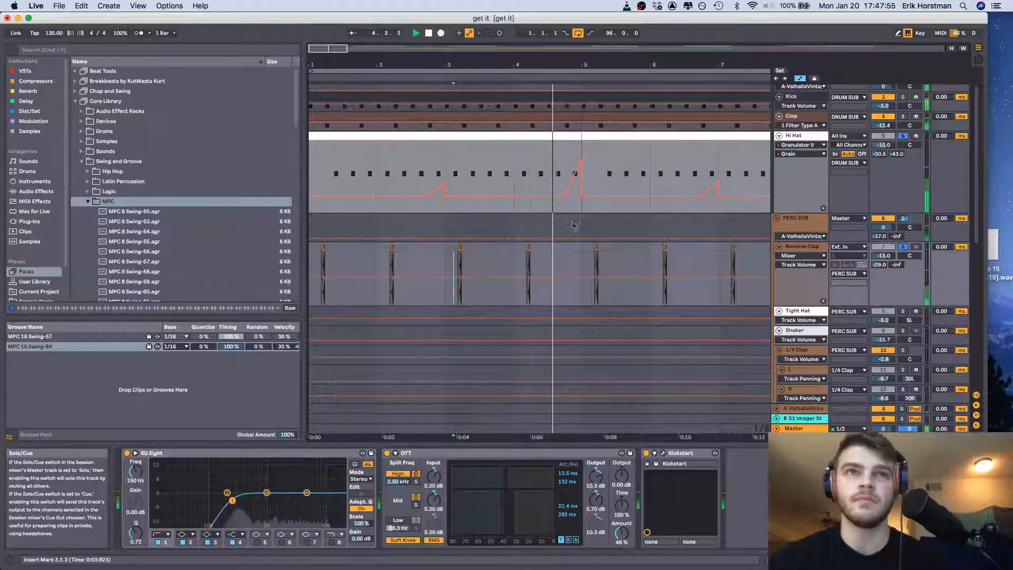
pyautogui.scroll(2, 539, 164)
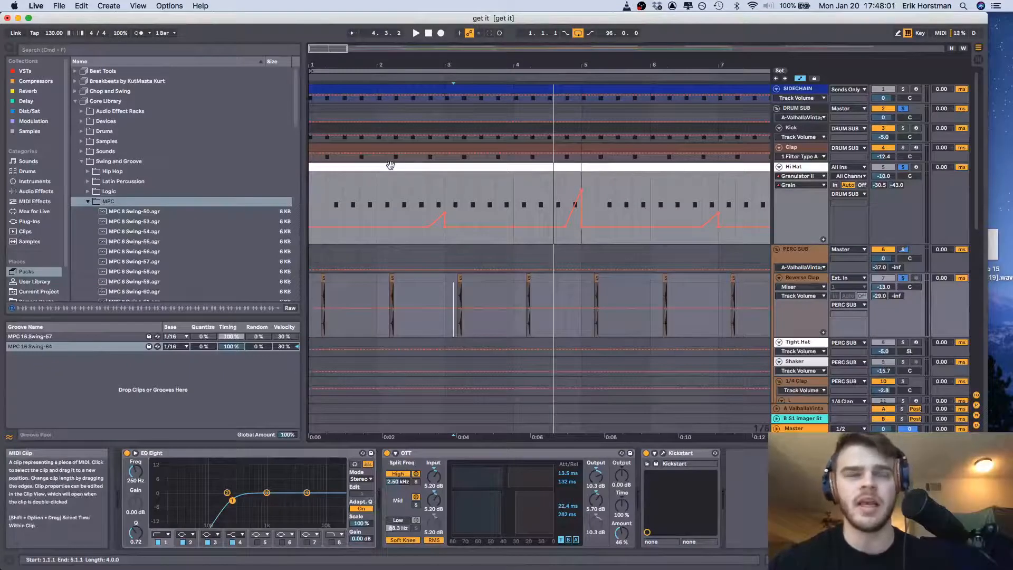
# Remove the Kickstart device from the end of the Reverse Clap track's effect chain
pyautogui.scroll(-5, 580, 222)
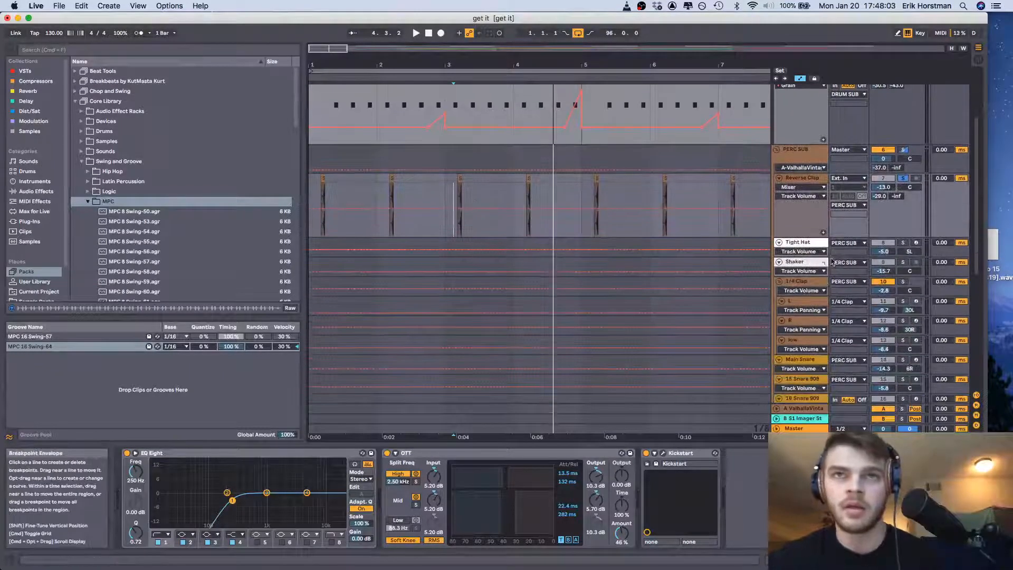
pyautogui.hscroll(5, 658, 241)
pyautogui.scroll(1, 657, 241)
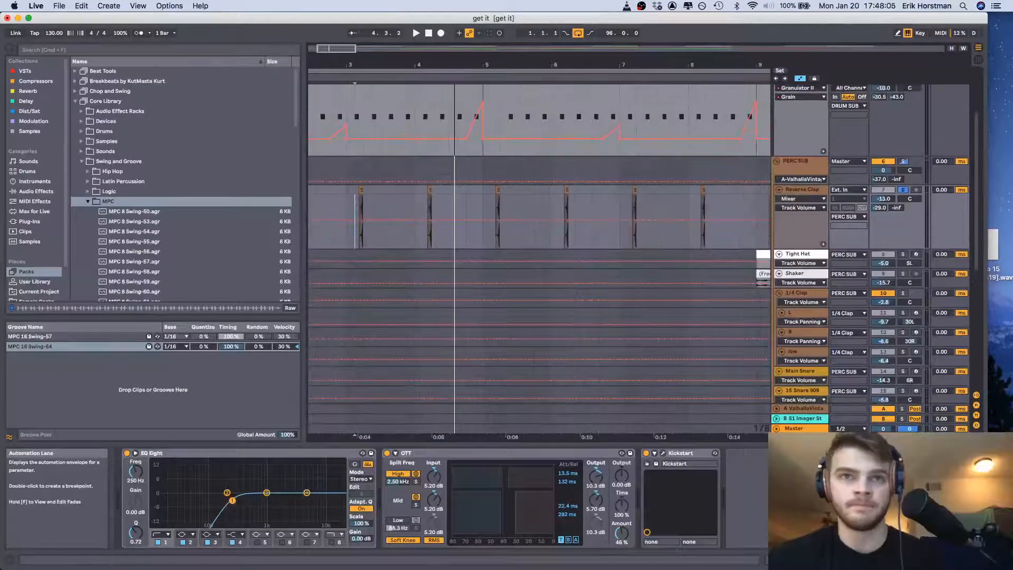
pyautogui.click(675, 454)
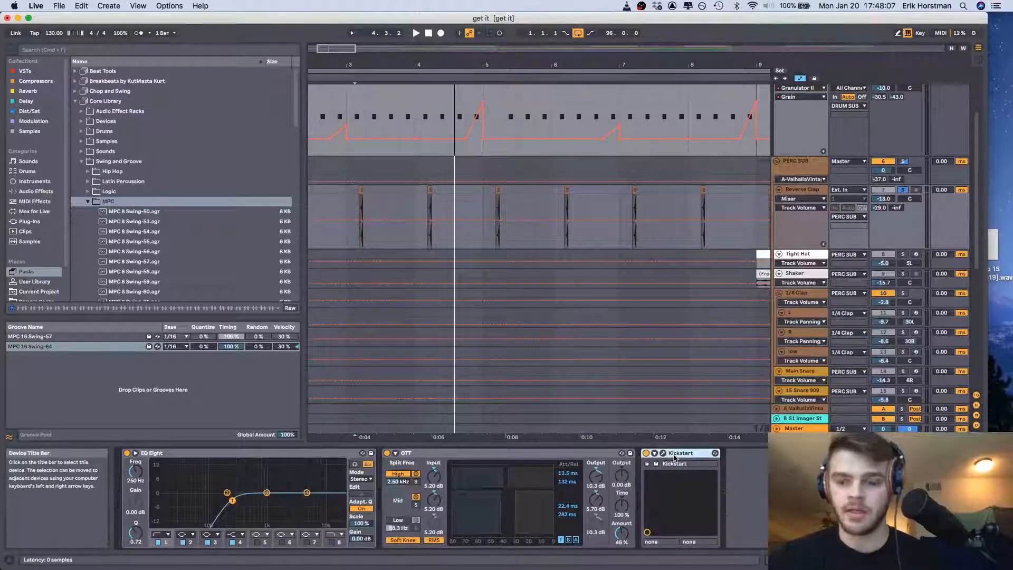
pyautogui.press('Delete')
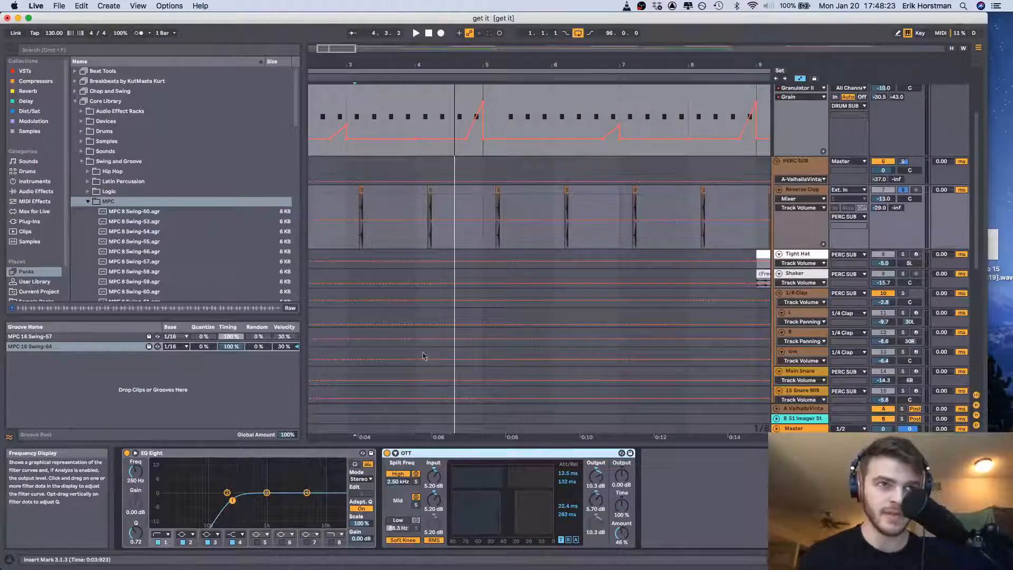
# Show the Tight Hat track's devices, and open its MIDI clip at bar 9 in the note editor
pyautogui.click(817, 255)
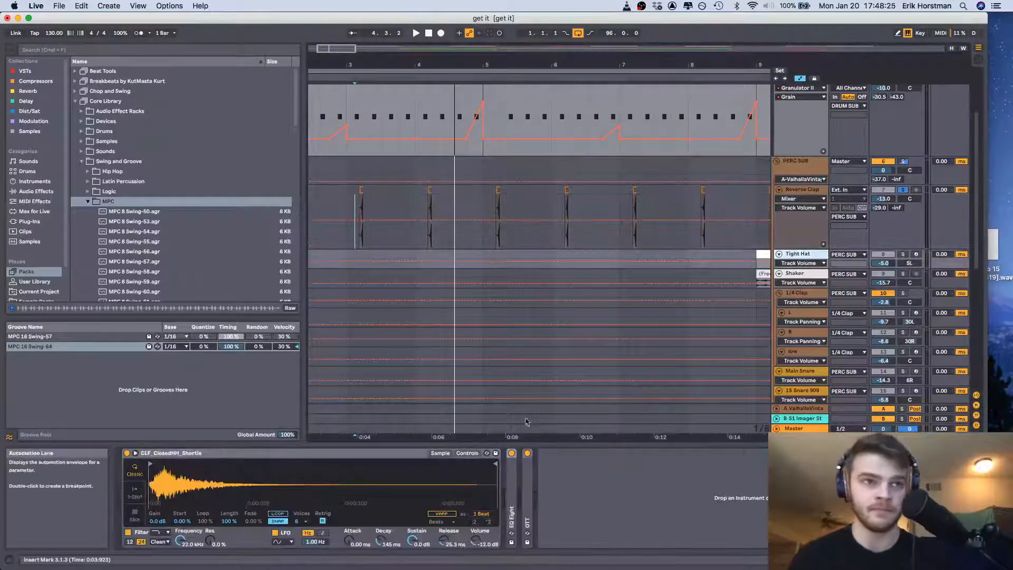
pyautogui.hscroll(5, 538, 350)
pyautogui.scroll(1, 538, 350)
pyautogui.hscroll(2, 540, 350)
pyautogui.scroll(1, 540, 350)
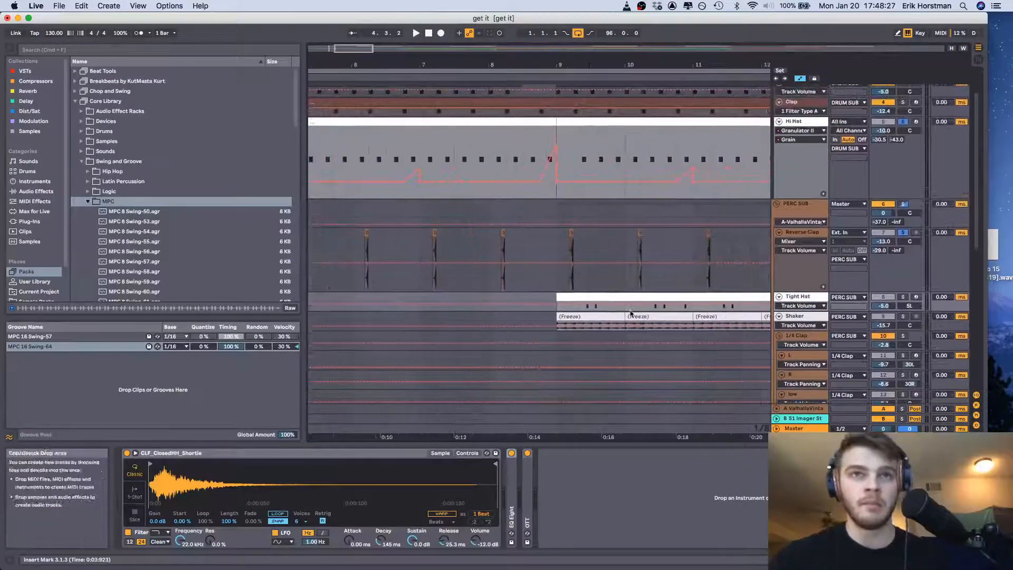
pyautogui.click(640, 297)
pyautogui.click(871, 559)
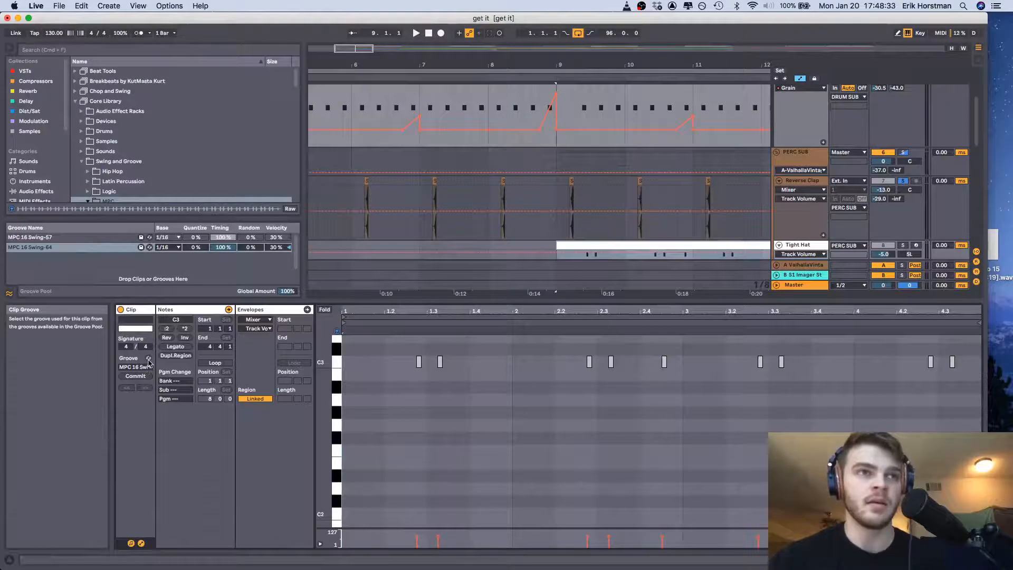
pyautogui.moveTo(381, 299); pyautogui.dragTo(381, 307)
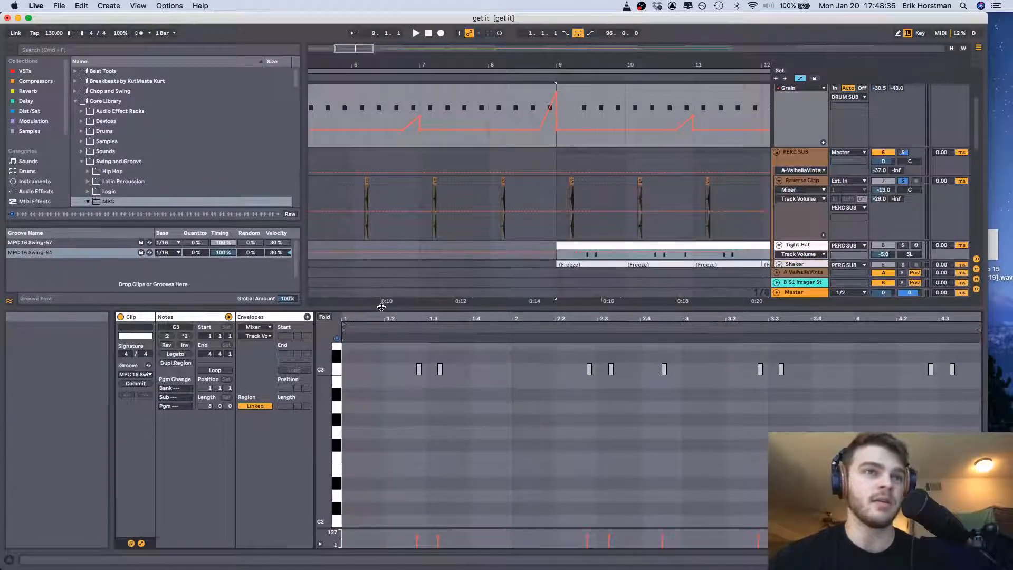
# Start hot-swapping the Tight Hat clip's groove and browse the MPC 16 Swing grooves in the Core Library's MPC folder
pyautogui.click(150, 367)
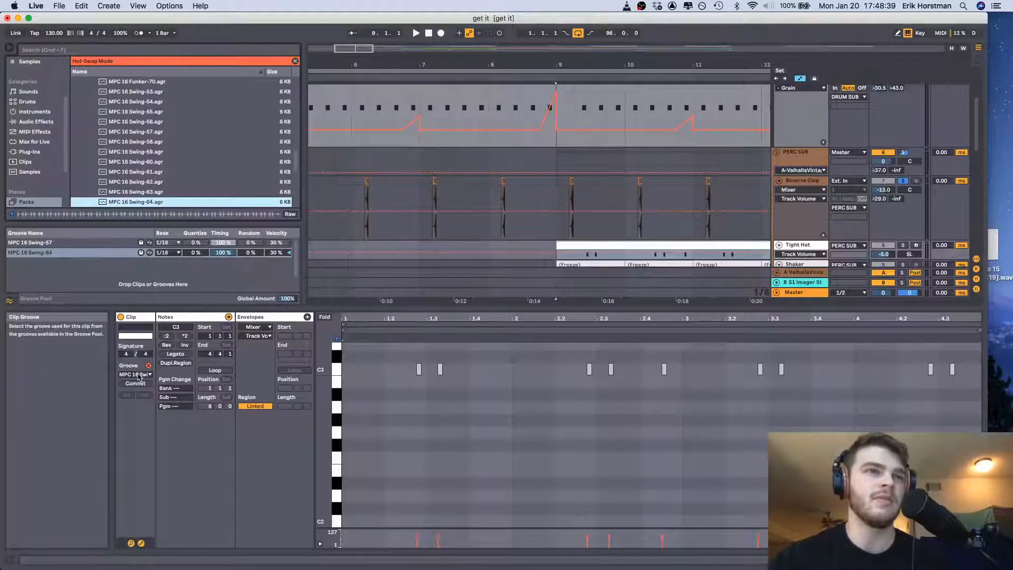
pyautogui.scroll(10, 148, 165)
pyautogui.scroll(5, 147, 165)
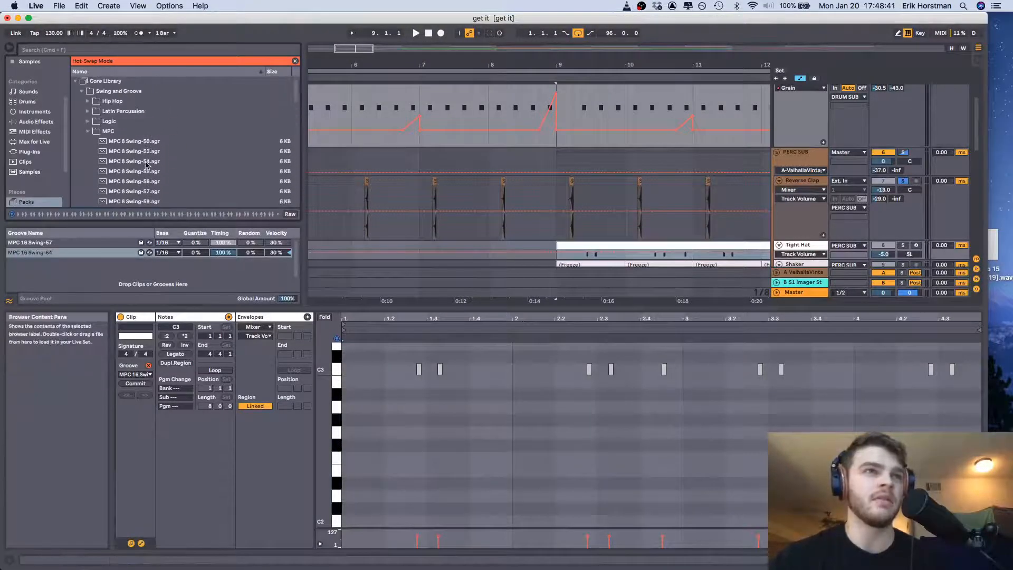
pyautogui.click(87, 131)
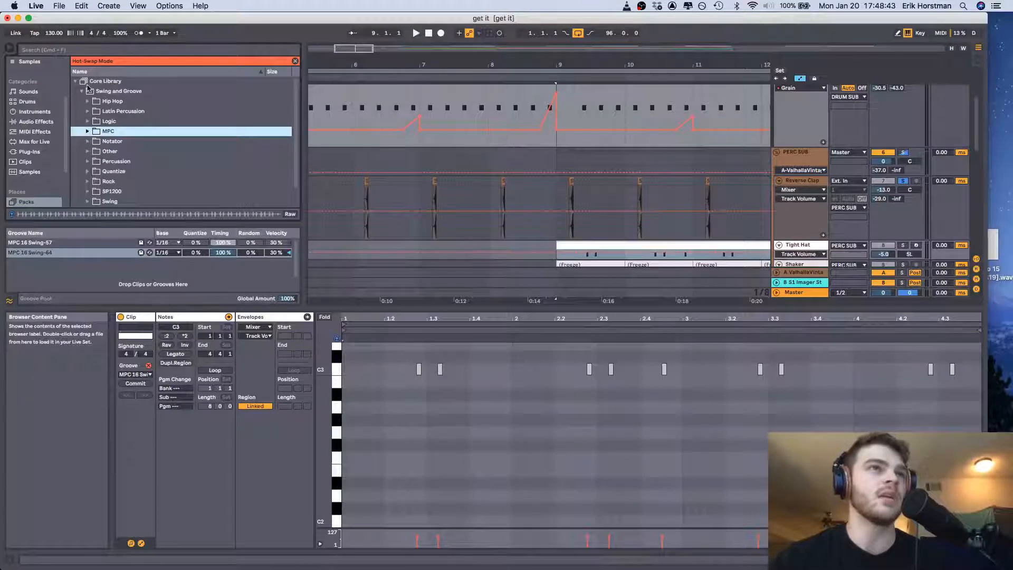
pyautogui.click(87, 131)
pyautogui.scroll(-8, 138, 161)
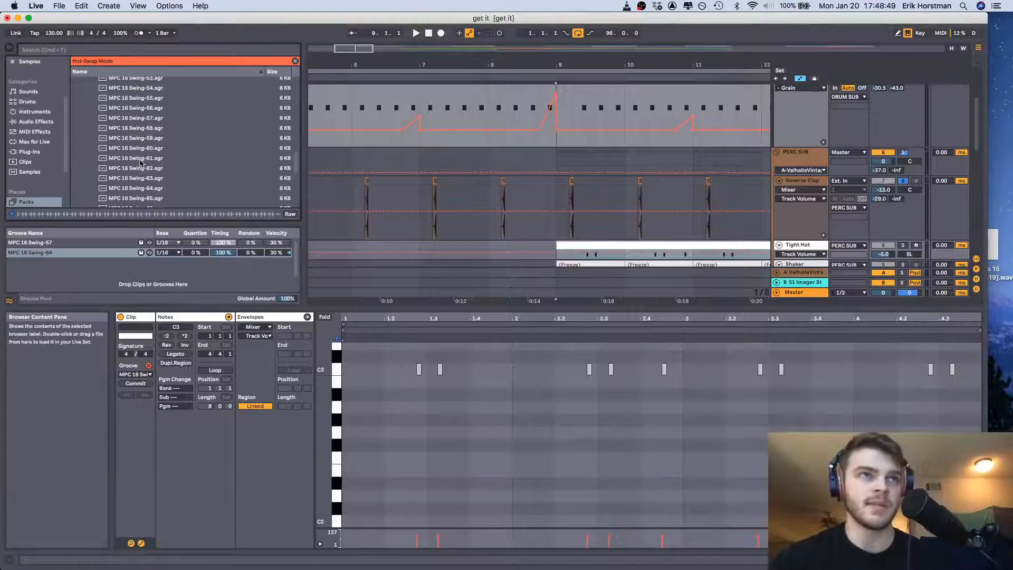
pyautogui.scroll(1, 142, 163)
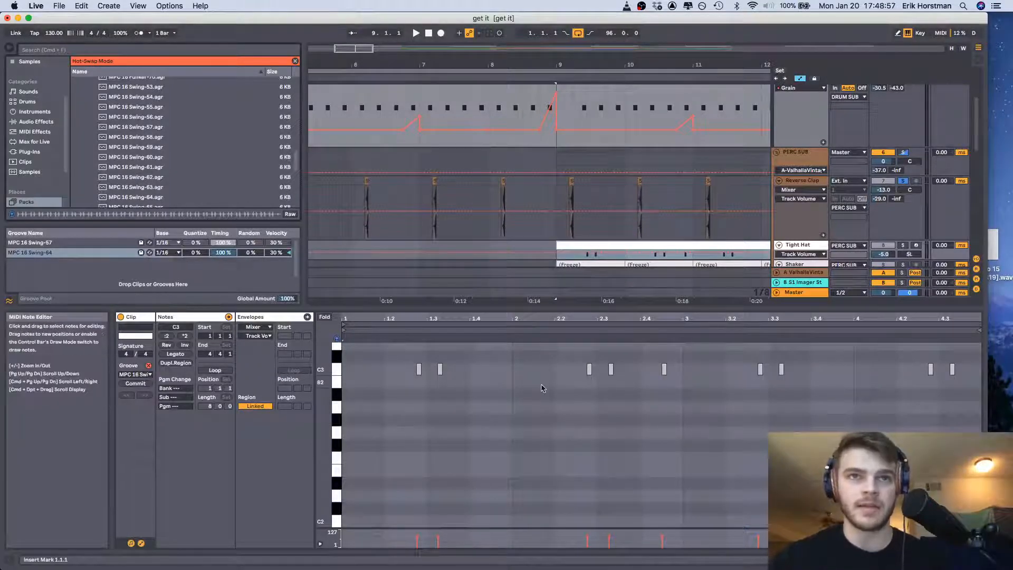
# Set the Tight Hat clip's groove to None and briefly play the passage from bar 9
pyautogui.click(567, 370)
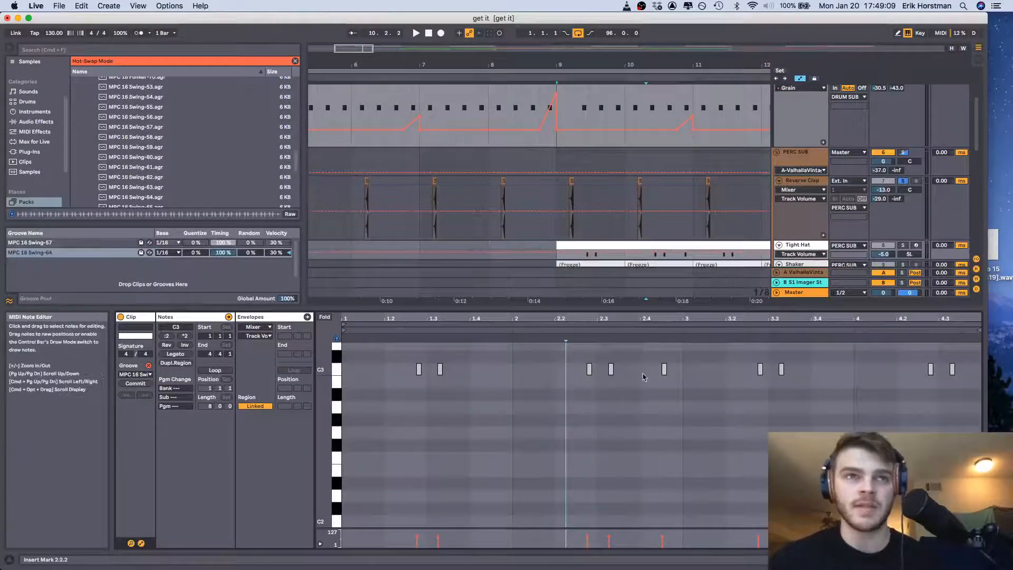
pyautogui.click(135, 374)
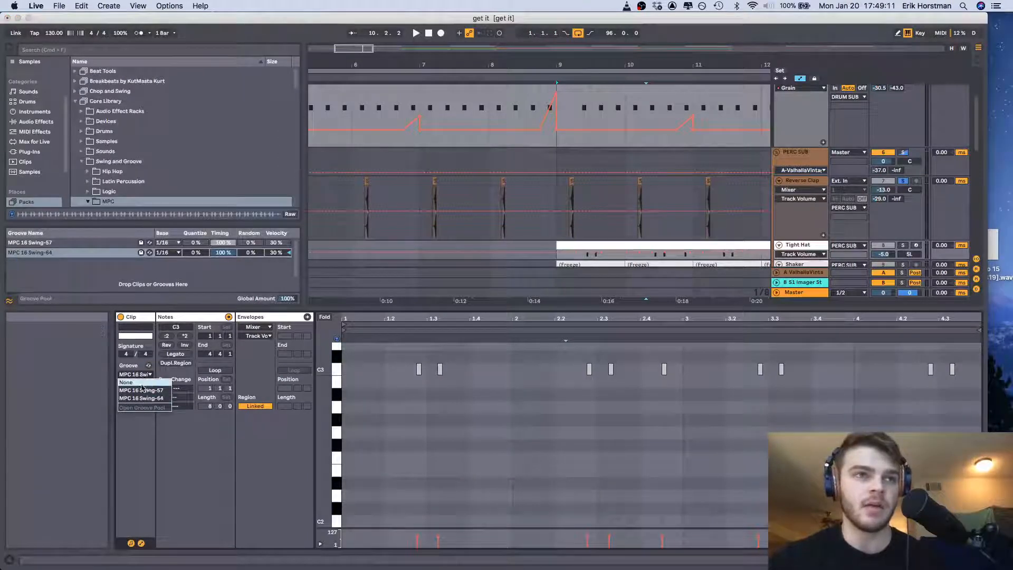
pyautogui.click(141, 383)
pyautogui.press('space')
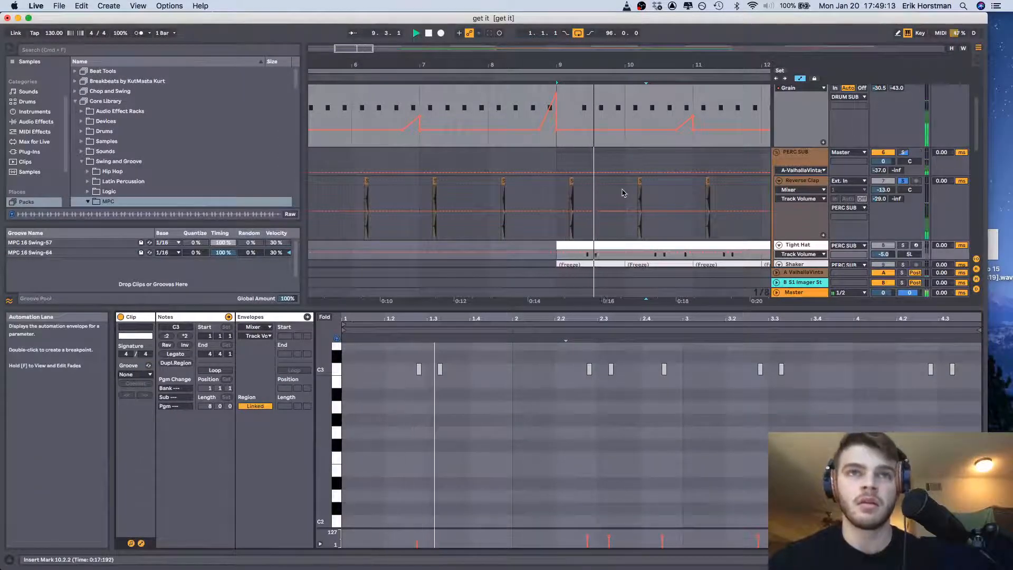
pyautogui.press('space')
# Solo the Tight Hat track along with the drums and Reverse Clap, and play it without groove from bar 9
pyautogui.click(903, 246)
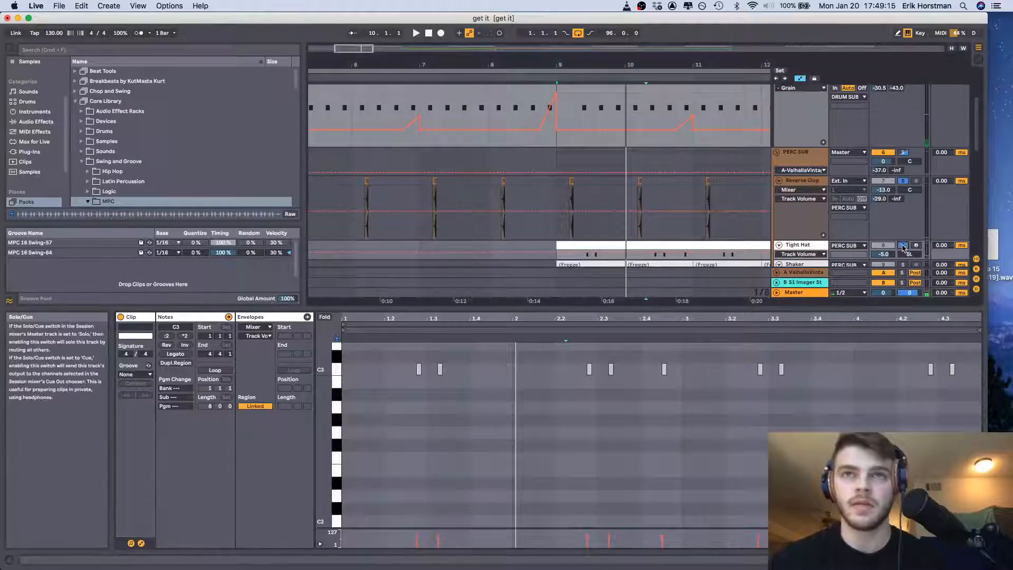
pyautogui.press('space')
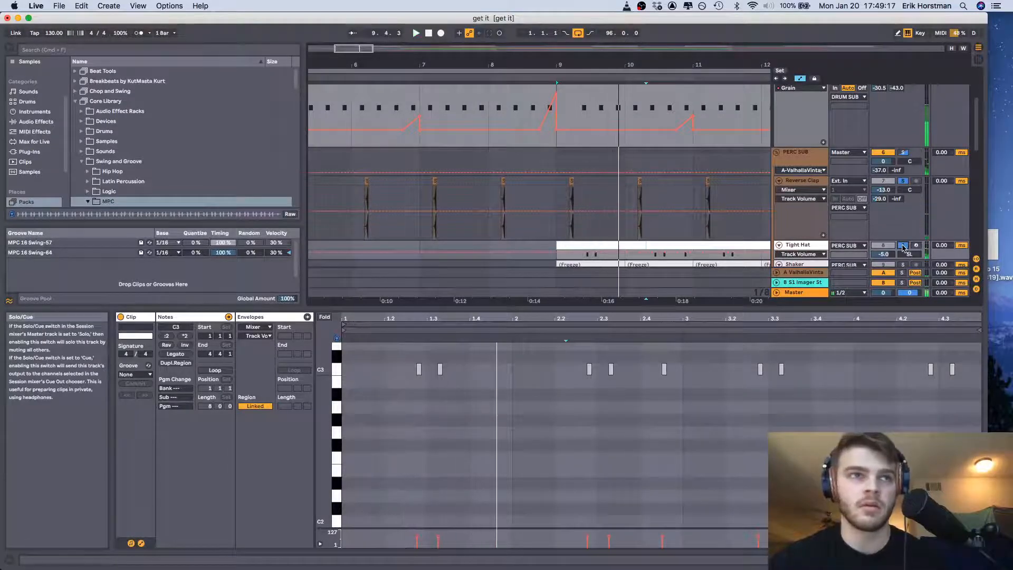
pyautogui.scroll(-2, 704, 209)
pyautogui.hscroll(3, 704, 209)
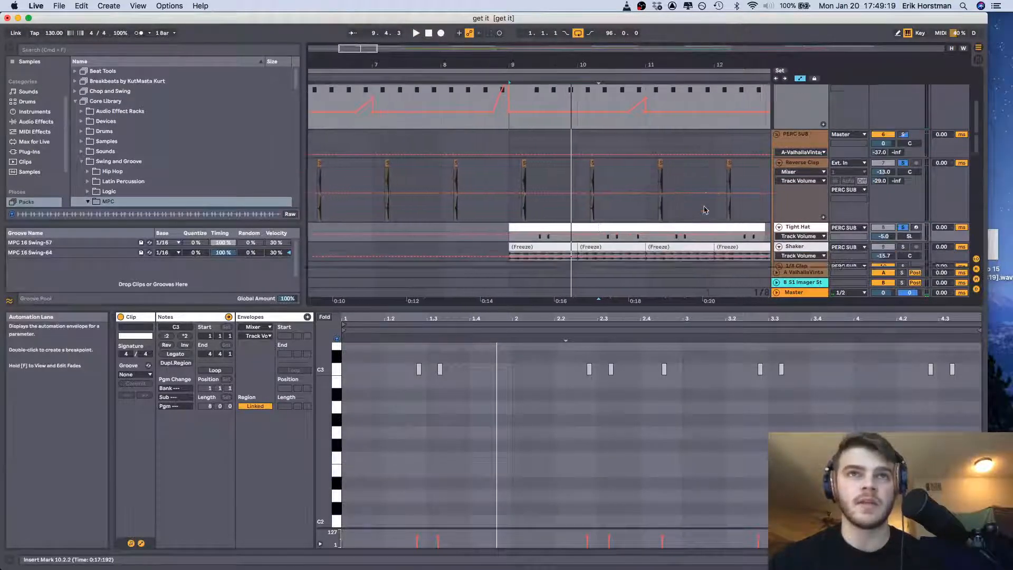
pyautogui.press('space')
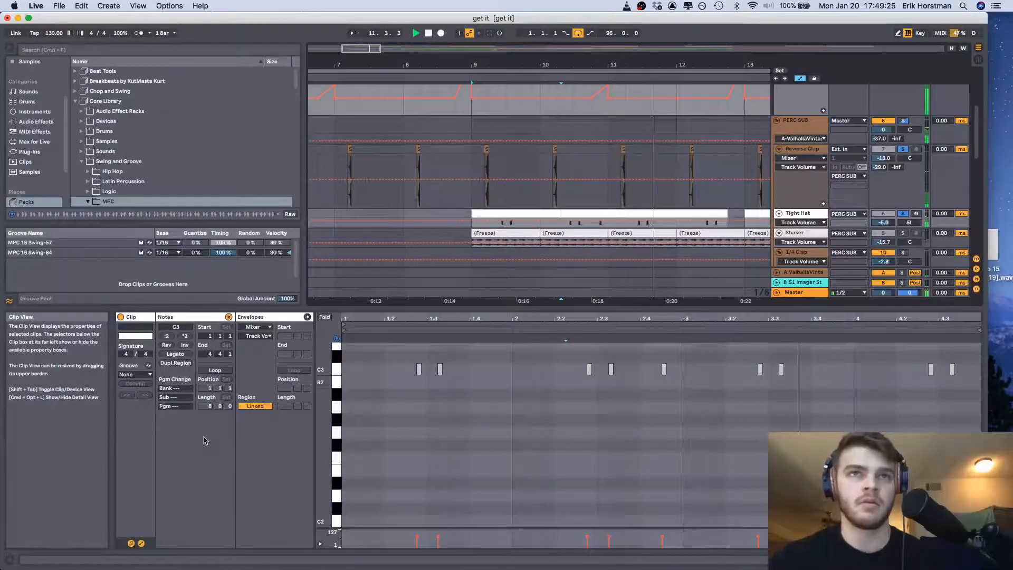
# Set the Tight Hat clip's groove to MPC 16 Swing-64 and play the passage from bar 9
pyautogui.click(138, 374)
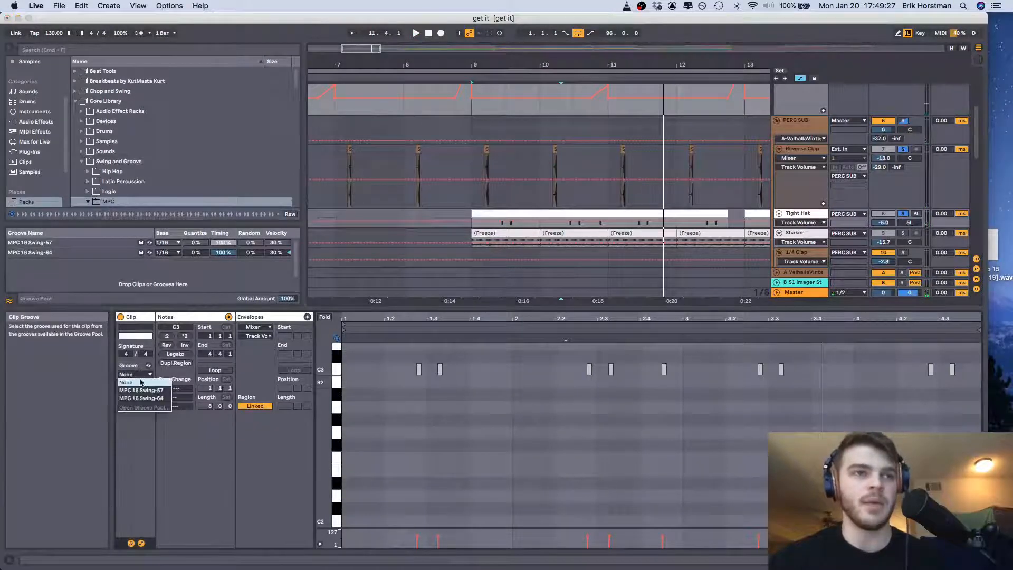
pyautogui.click(147, 399)
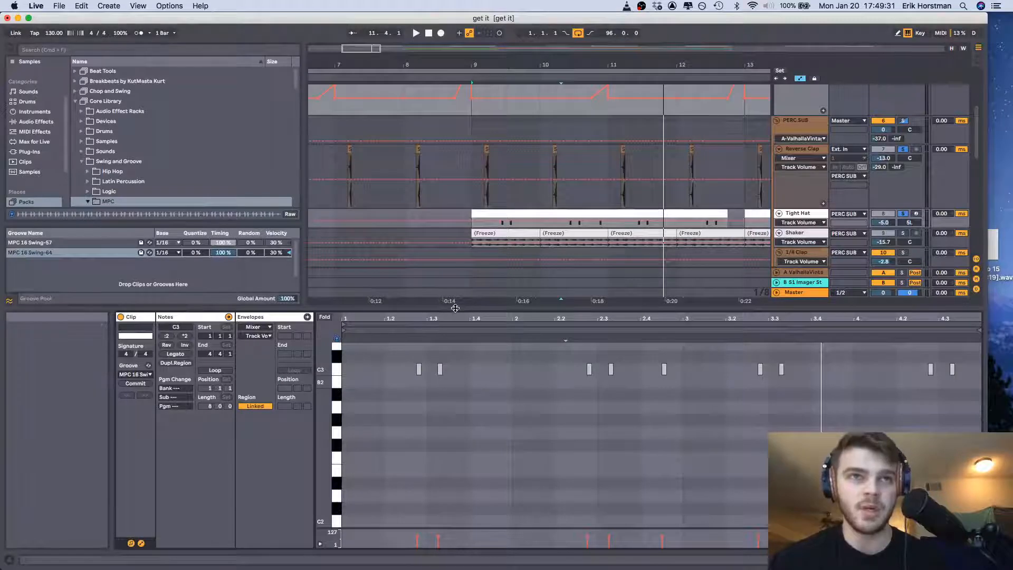
pyautogui.press('space')
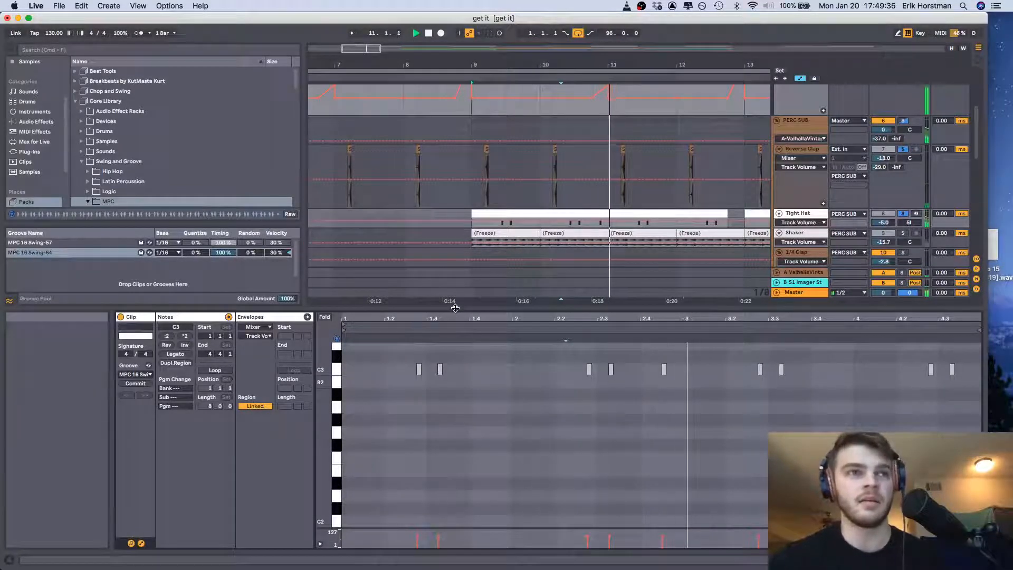
# Set the Tight Hat clip's groove to MPC 16 Swing-57 and reopen the list of available grooves
pyautogui.click(148, 374)
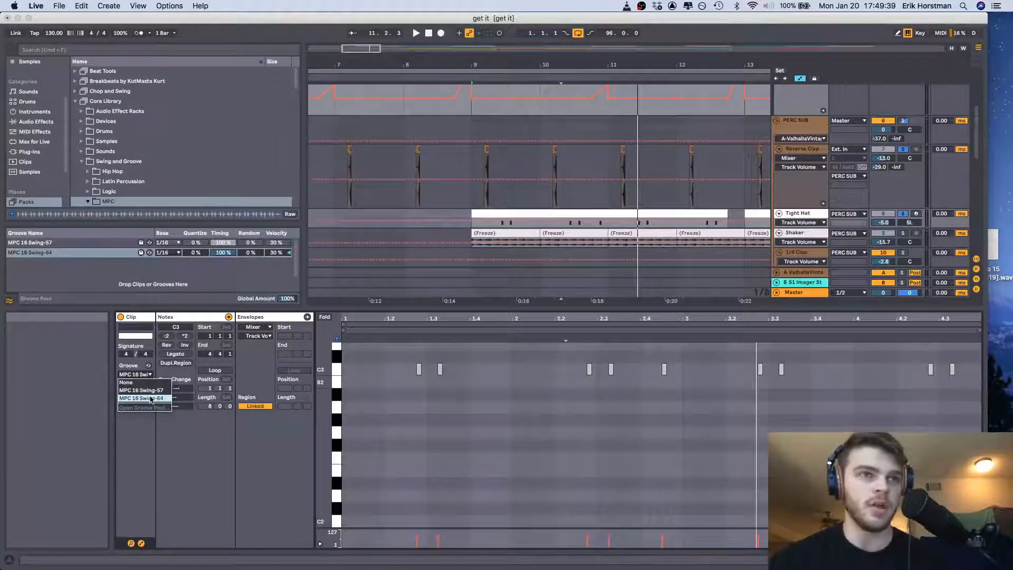
pyautogui.click(164, 391)
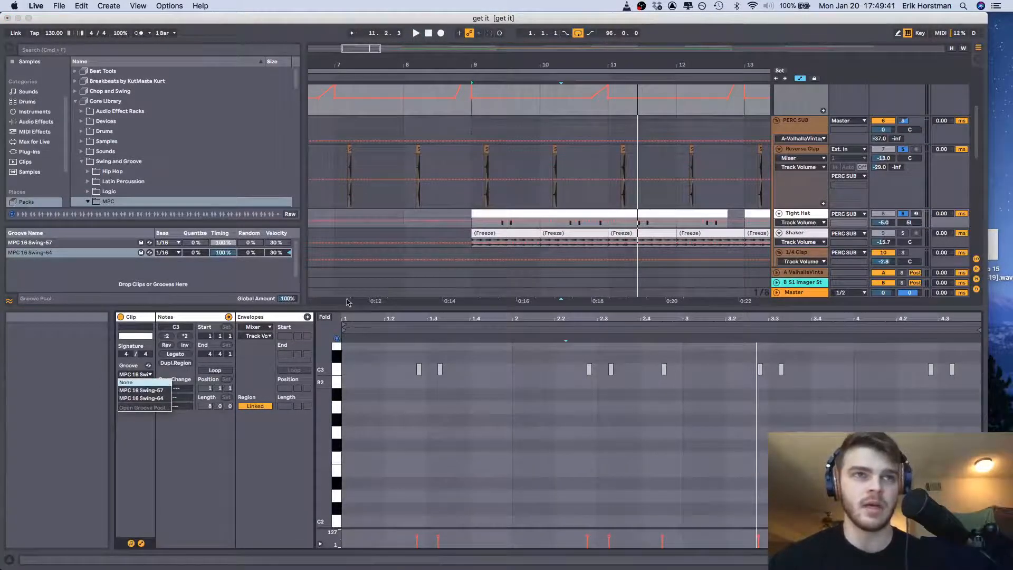
pyautogui.click(135, 374)
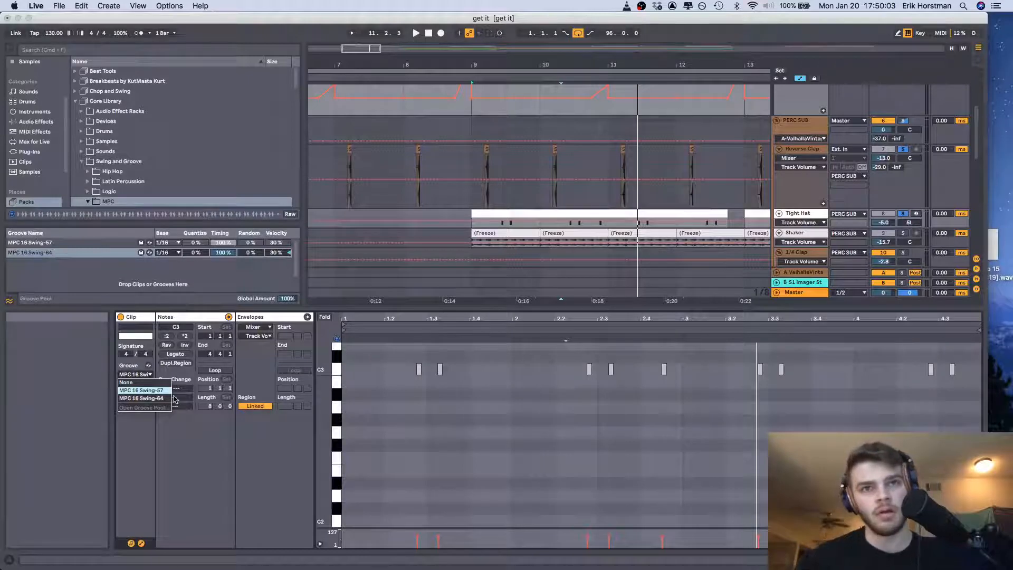
# Examine the placement of the Tight Hat clip's C3 notes between 2.2 and 2.4, and check its groove choices again
pyautogui.click(652, 372)
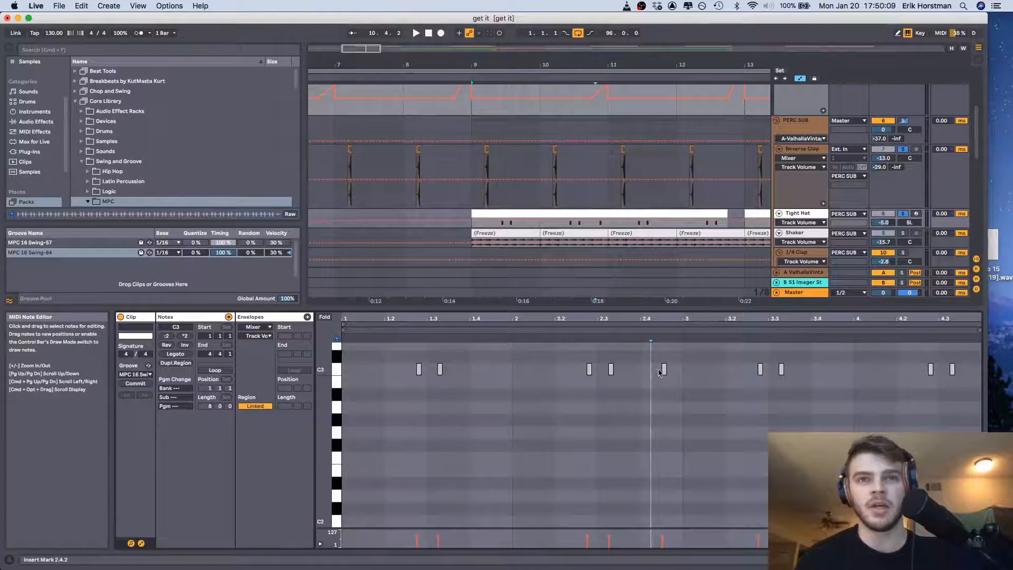
pyautogui.click(590, 369)
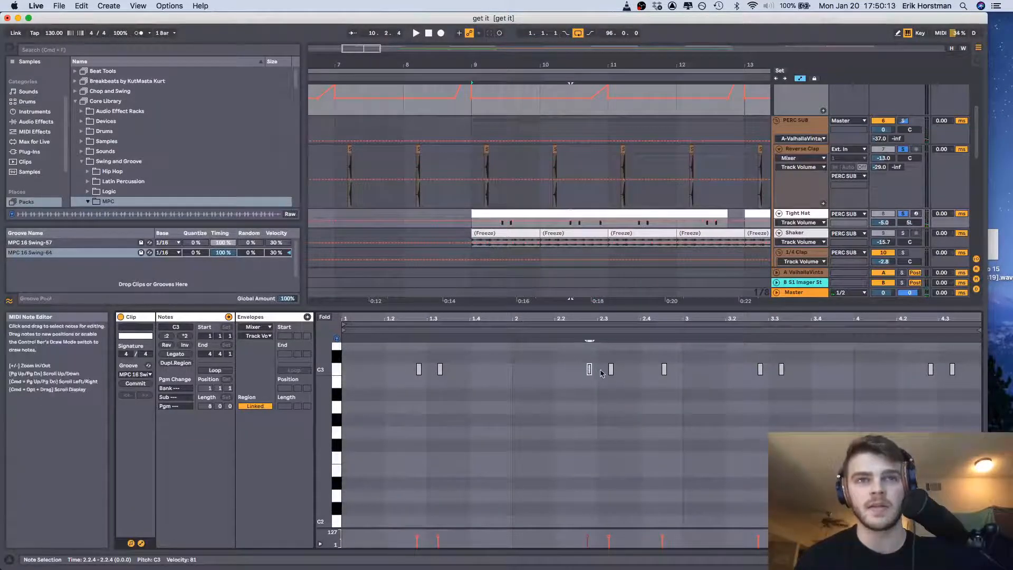
pyautogui.click(598, 372)
pyautogui.doubleClick(599, 371)
pyautogui.doubleClick(599, 371)
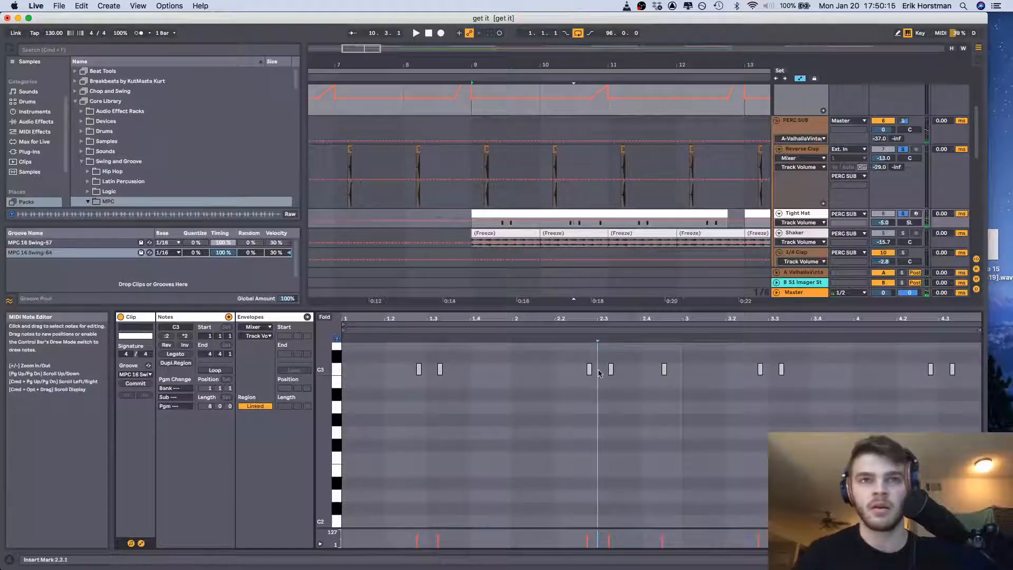
pyautogui.click(136, 374)
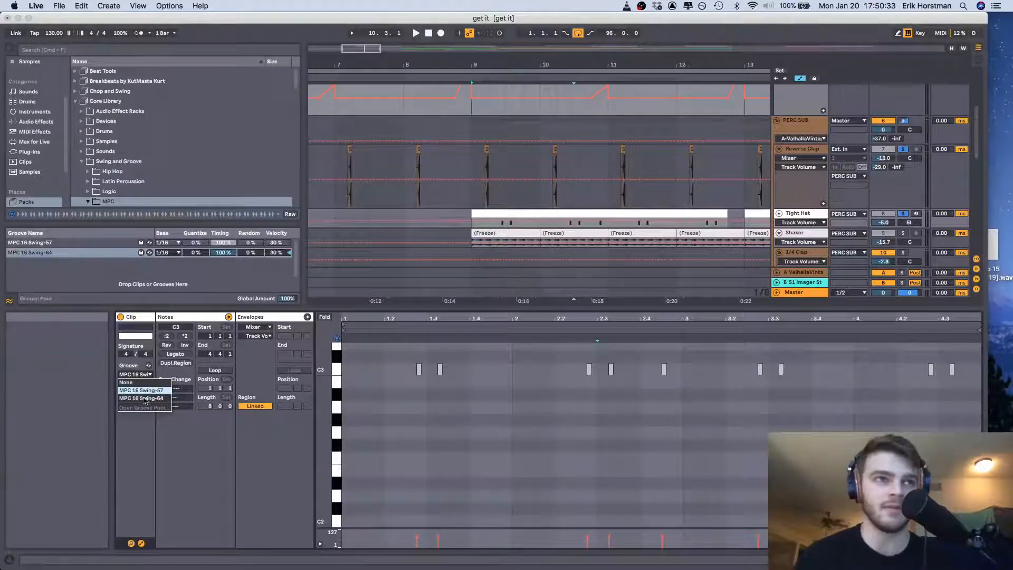
pyautogui.click(519, 215)
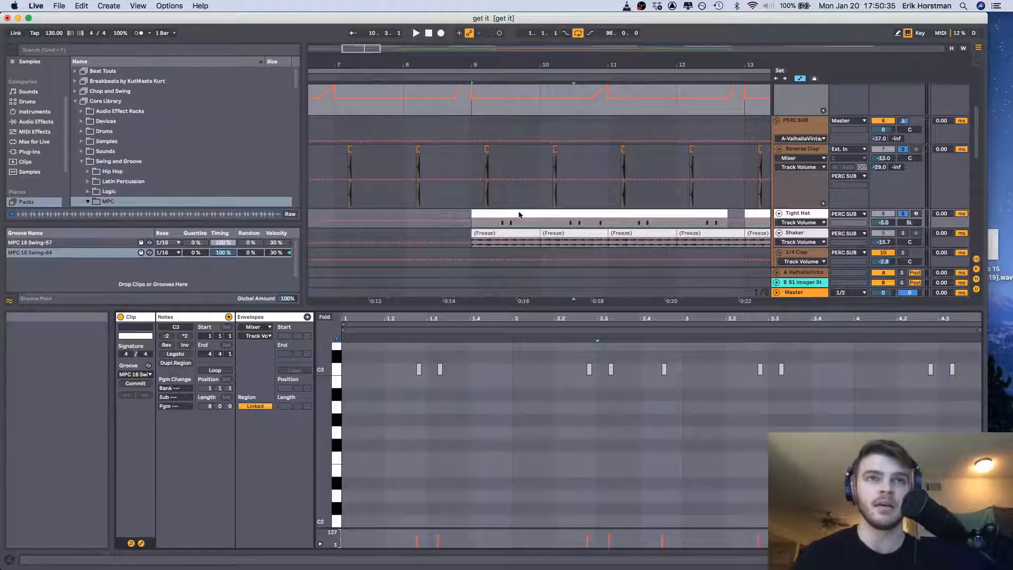
# Select the frozen Shaker clip at bar 9, solo the Shaker track with the Tight Hat, and play the passage
pyautogui.scroll(-1, 782, 220)
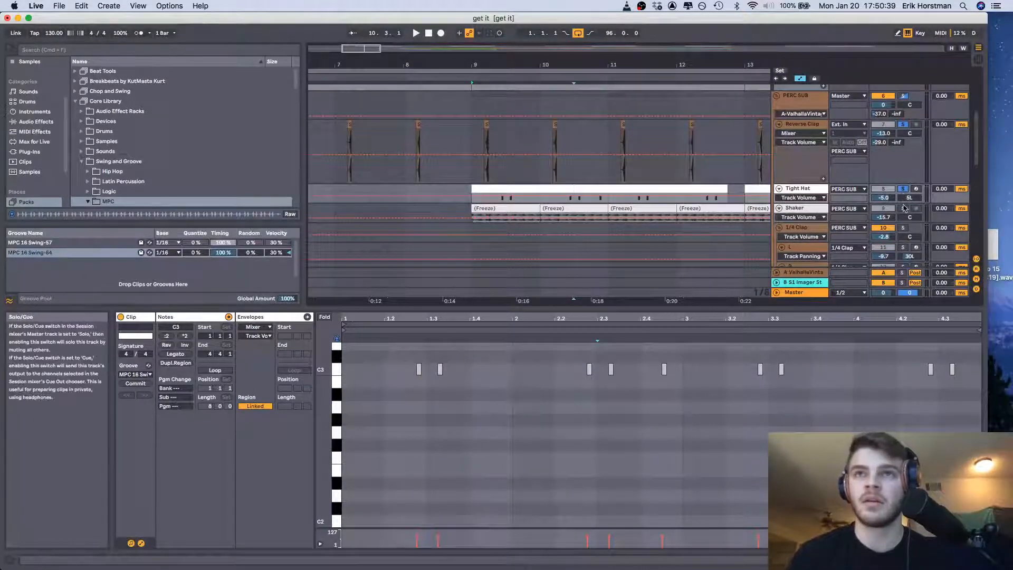
pyautogui.click(529, 188)
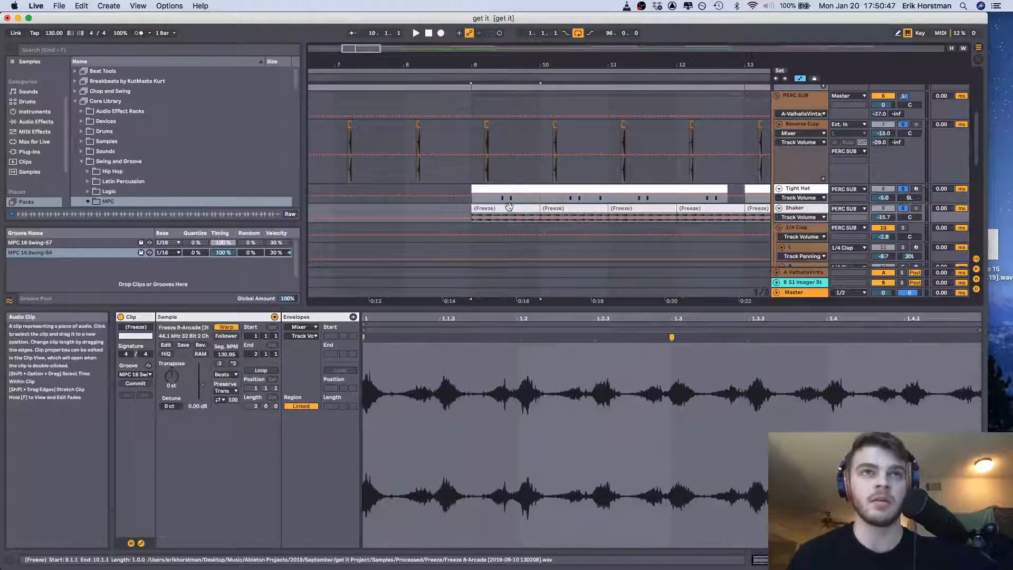
pyautogui.click(526, 216)
pyautogui.press('space')
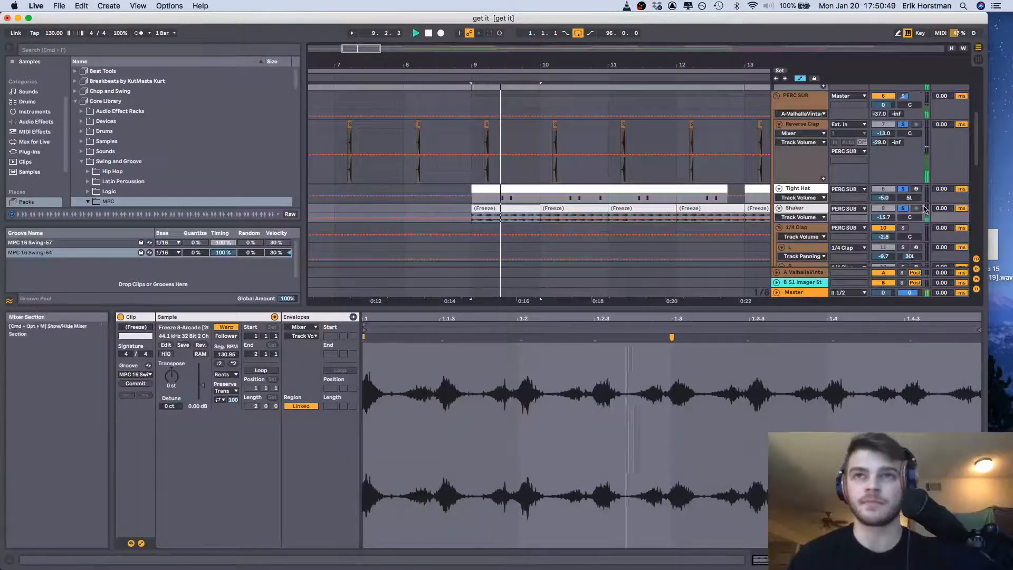
pyautogui.press('space')
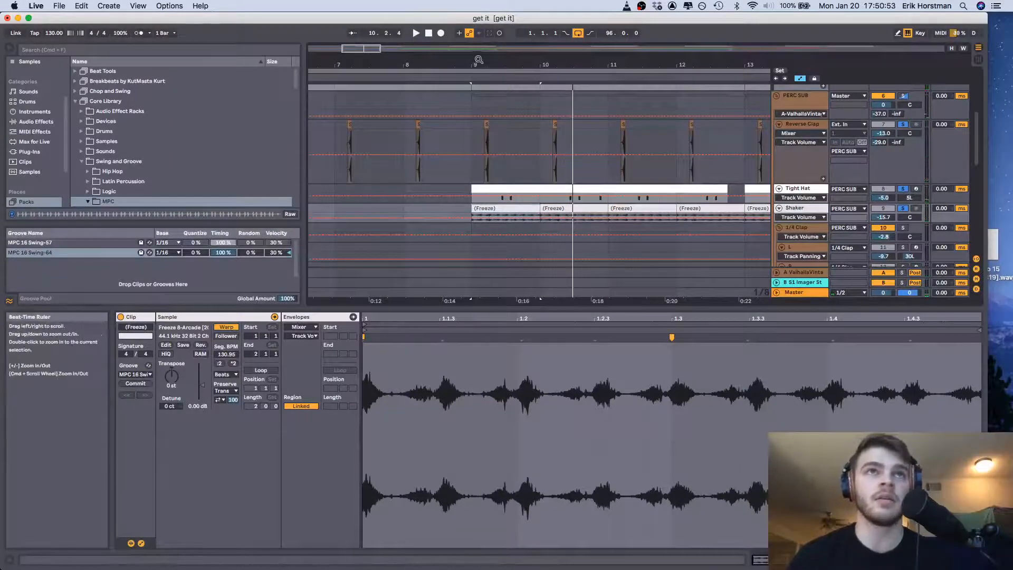
# Try shifting the Shaker clip's beats with warp markers near 1.2 and 1.2.3, and remove both markers again
pyautogui.moveTo(477, 61); pyautogui.dragTo(477, 70)
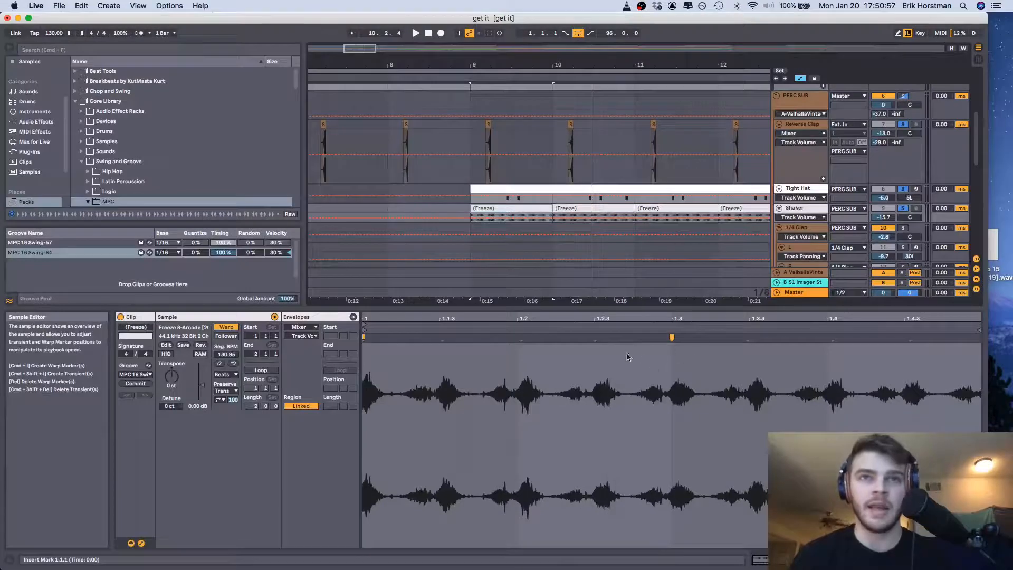
pyautogui.click(517, 338)
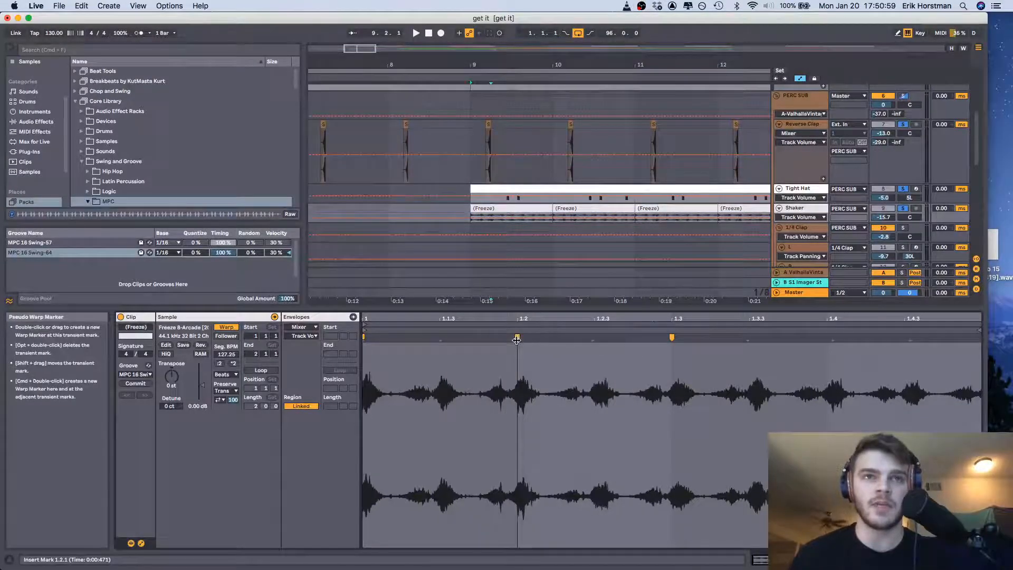
pyautogui.doubleClick(590, 339)
pyautogui.press('super+z')
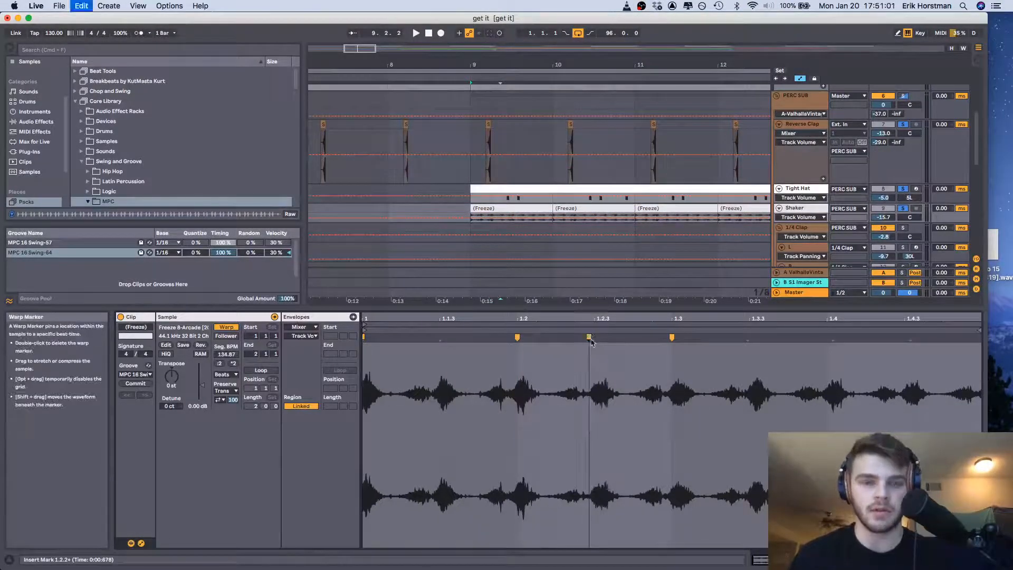
pyautogui.moveTo(591, 342); pyautogui.dragTo(597, 342)
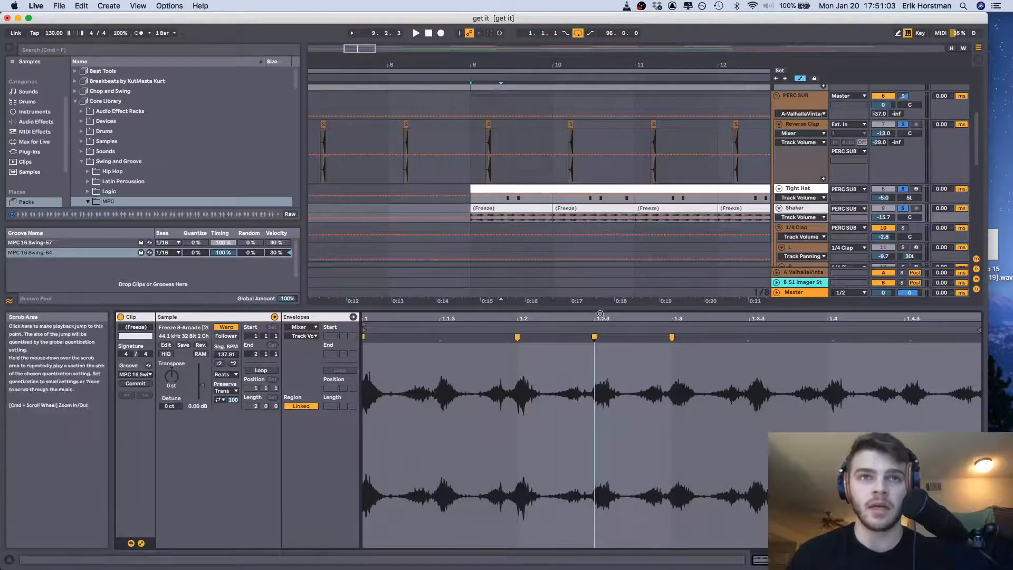
pyautogui.doubleClick(593, 338)
pyautogui.click(519, 338)
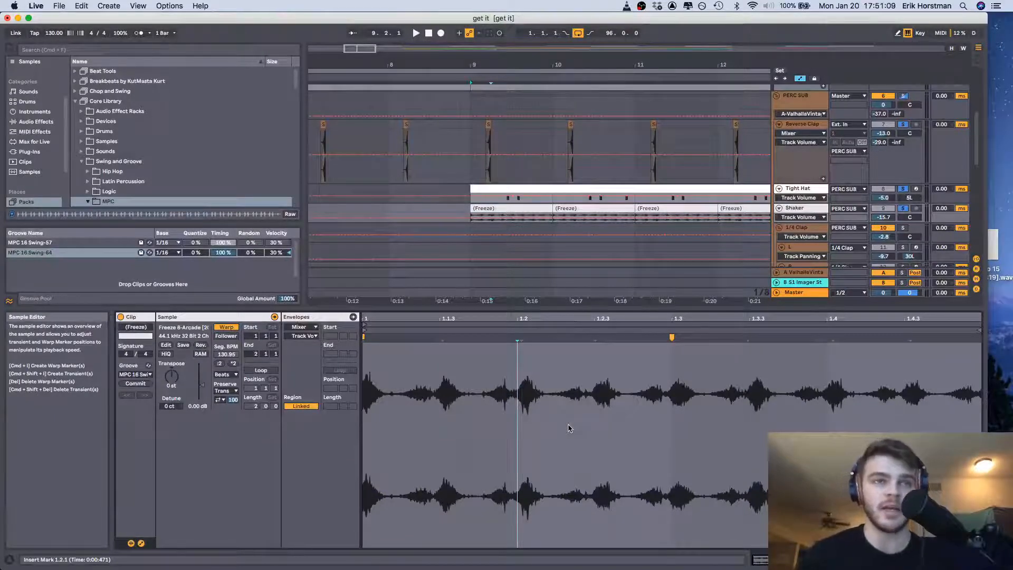
# Check the Shaker clip's available grooves and keep MPC 16 Swing-64 selected
pyautogui.click(135, 374)
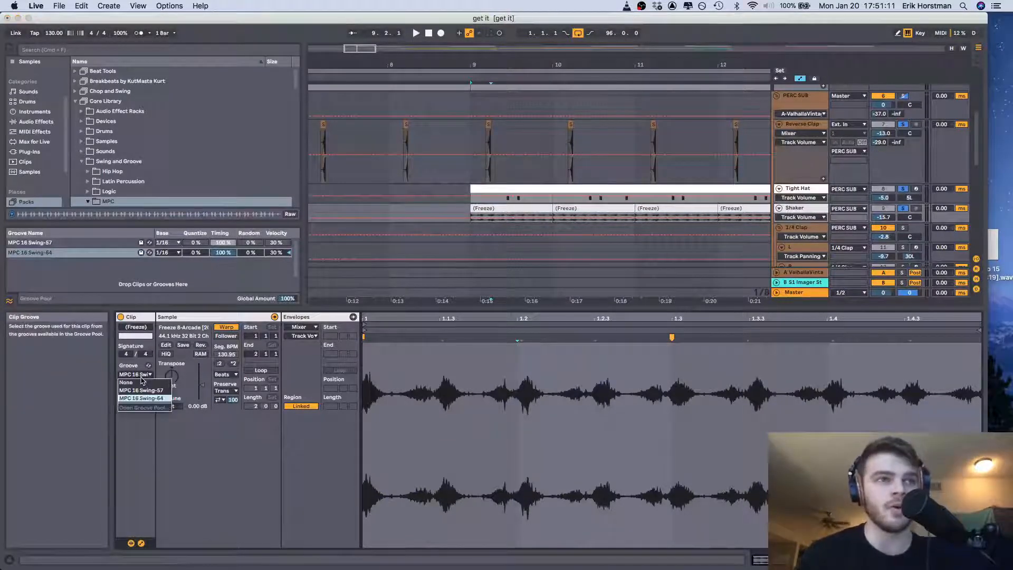
pyautogui.click(153, 399)
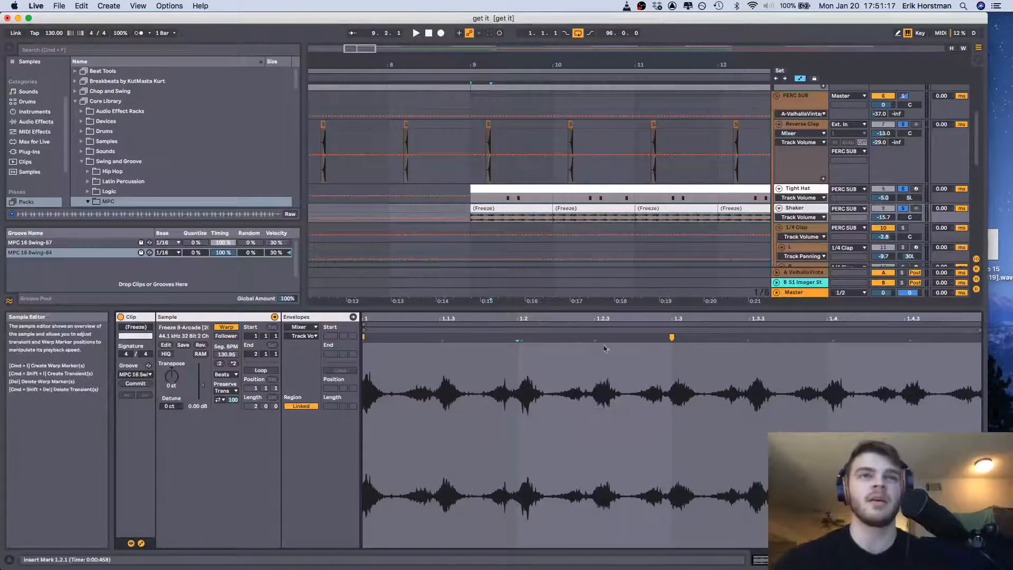
# Select the 16 Snare 909 clip at bar 31, solo its track, and play it
pyautogui.scroll(-2, 688, 233)
pyautogui.hscroll(2, 688, 232)
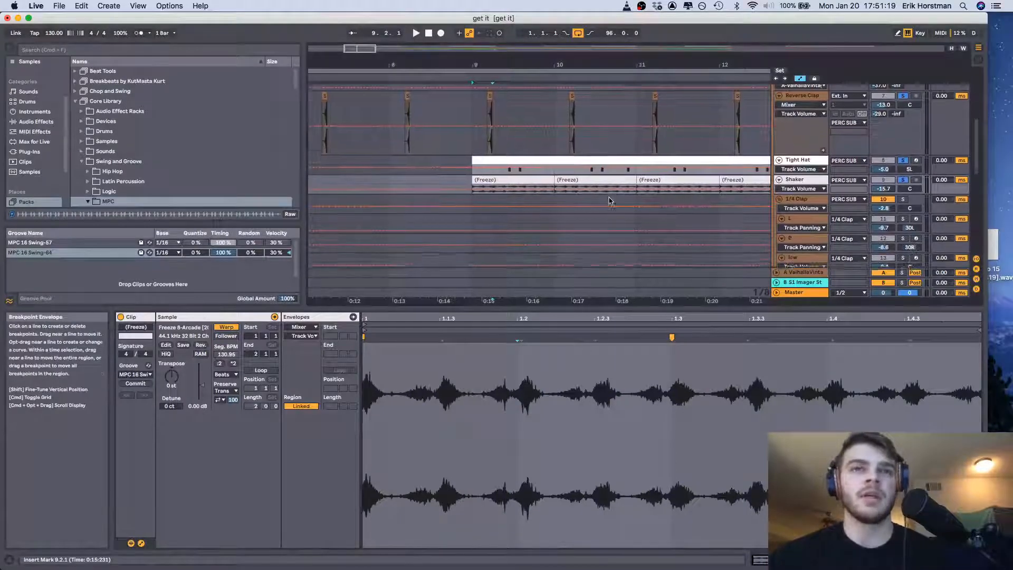
pyautogui.moveTo(689, 65); pyautogui.dragTo(506, 63)
pyautogui.scroll(-5, 540, 224)
pyautogui.scroll(5, 539, 222)
pyautogui.hscroll(1, 540, 222)
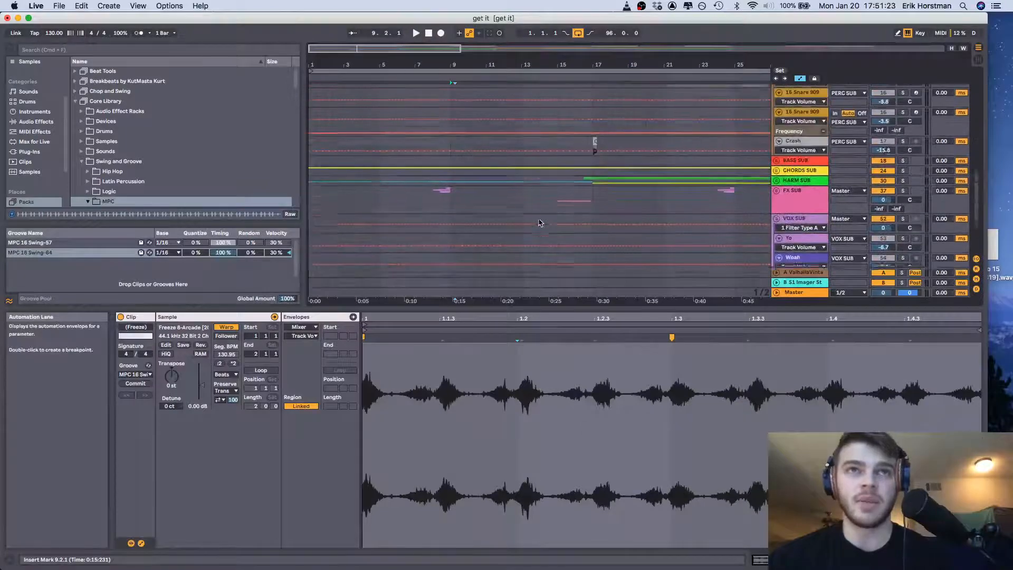
pyautogui.scroll(-5, 540, 222)
pyautogui.hscroll(8, 540, 222)
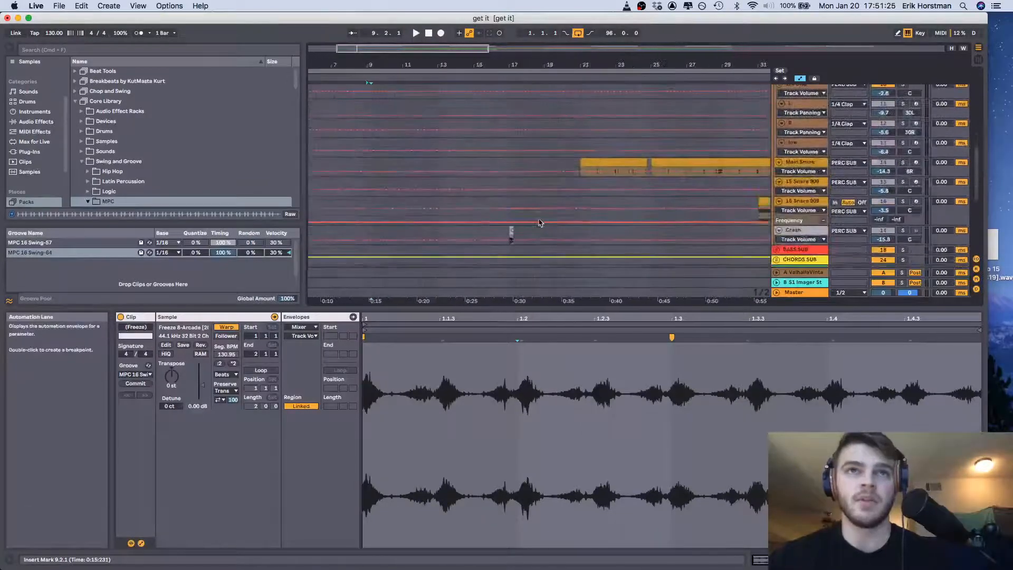
pyautogui.click(621, 207)
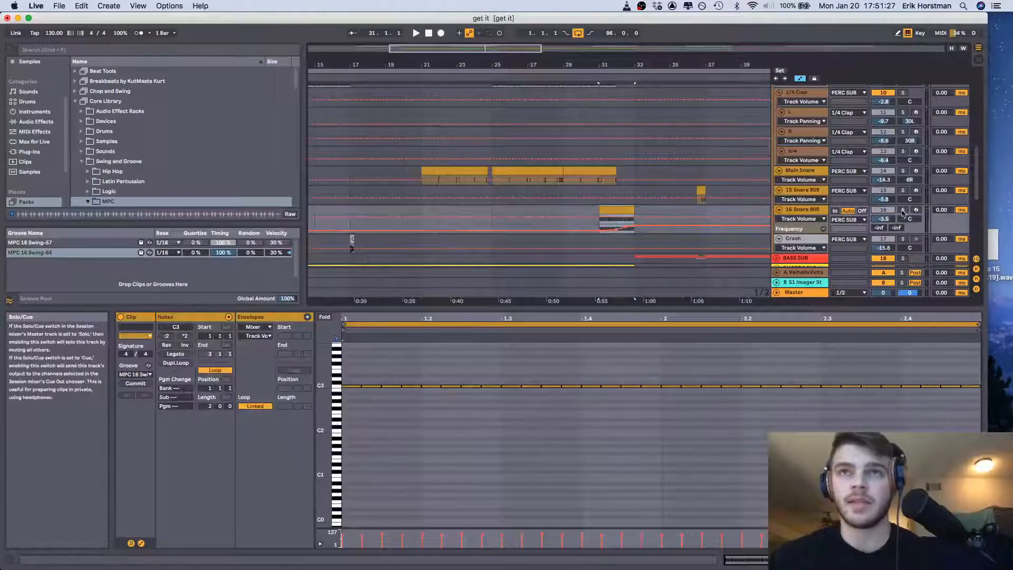
pyautogui.scroll(1, 901, 214)
pyautogui.hscroll(1, 902, 221)
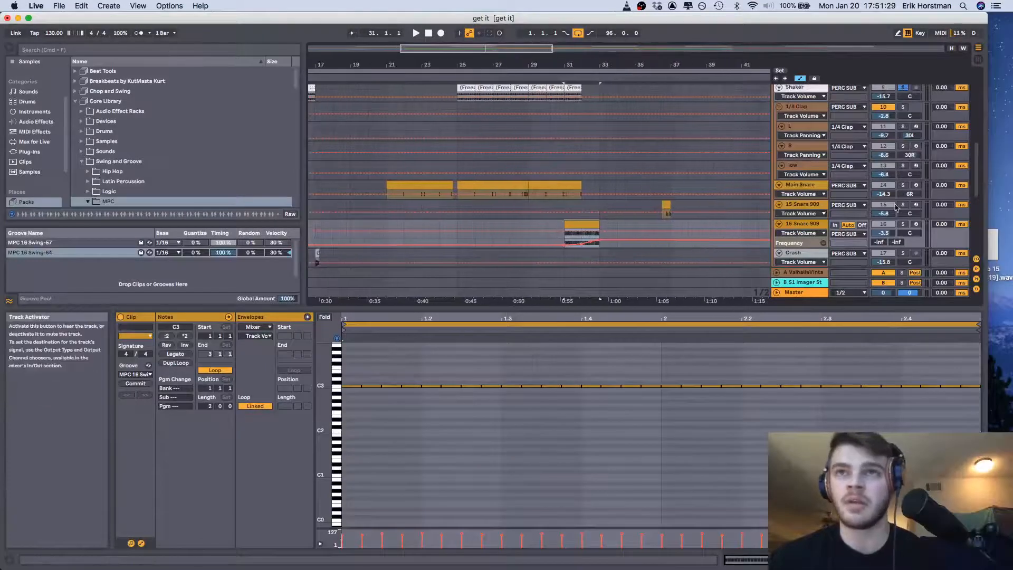
pyautogui.click(903, 224)
pyautogui.press('space')
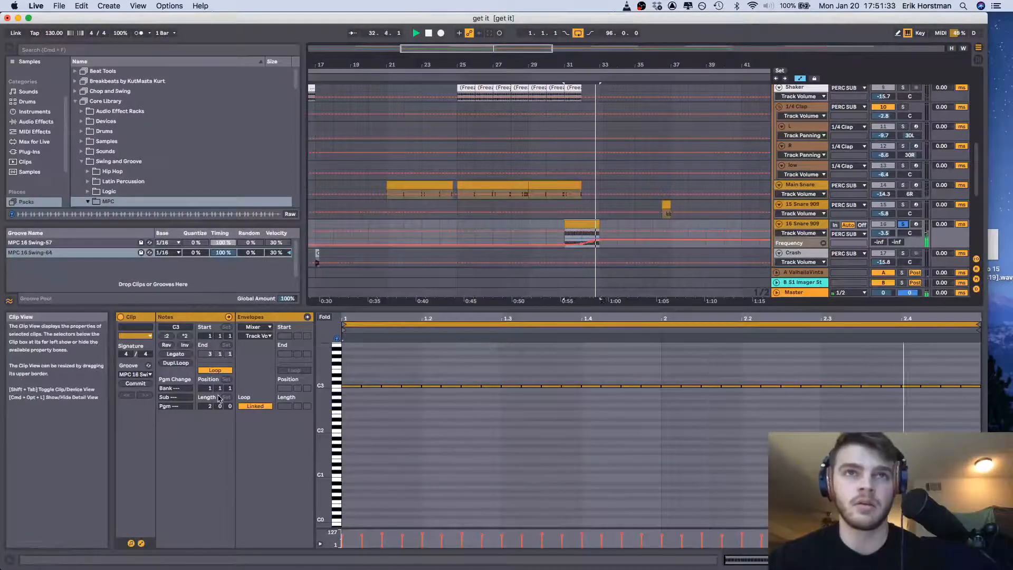
# Play the 16 Snare 909 clip with its groove set to None, and return it to MPC 16 Swing-64
pyautogui.click(142, 374)
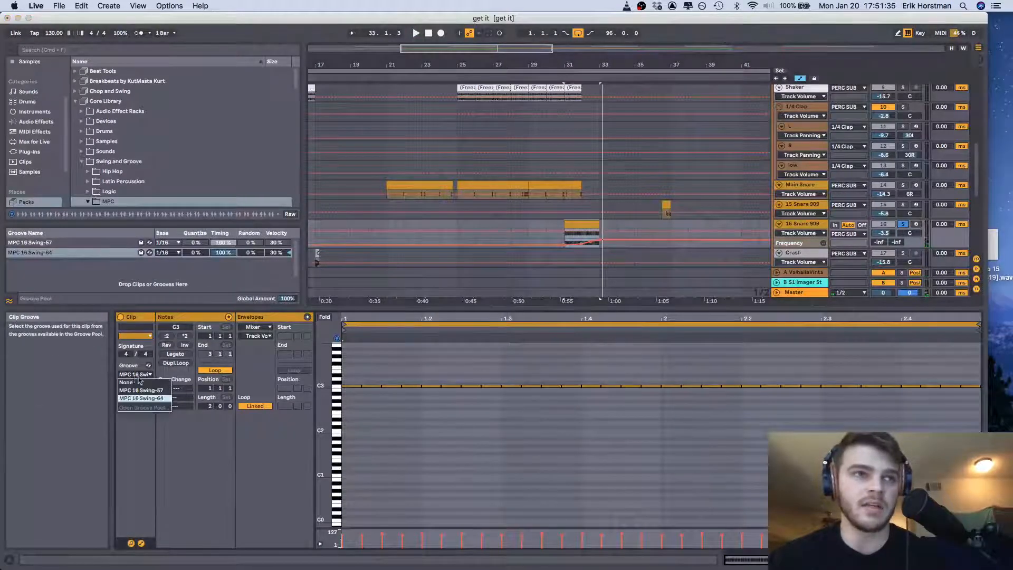
pyautogui.click(138, 376)
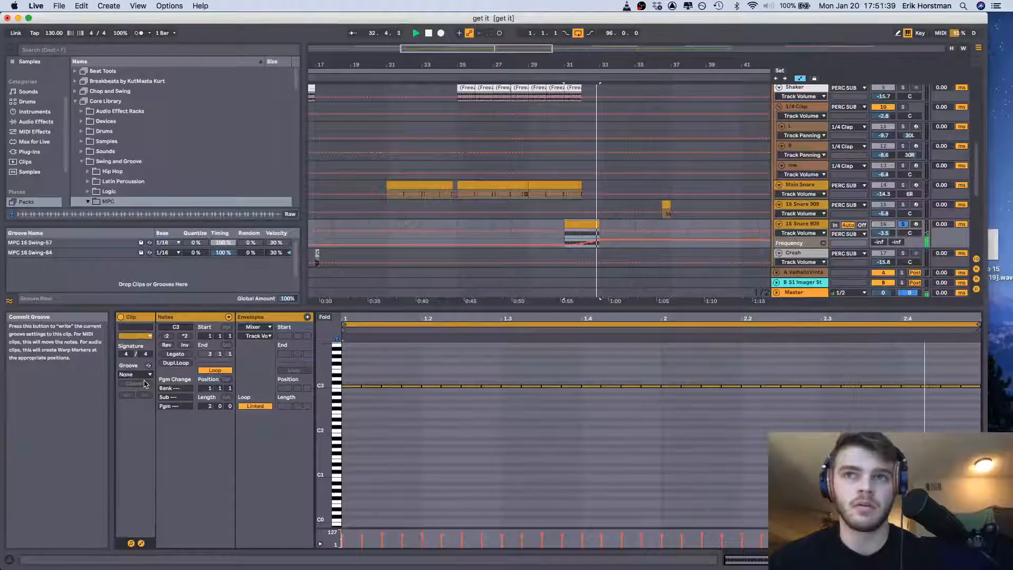
pyautogui.click(142, 374)
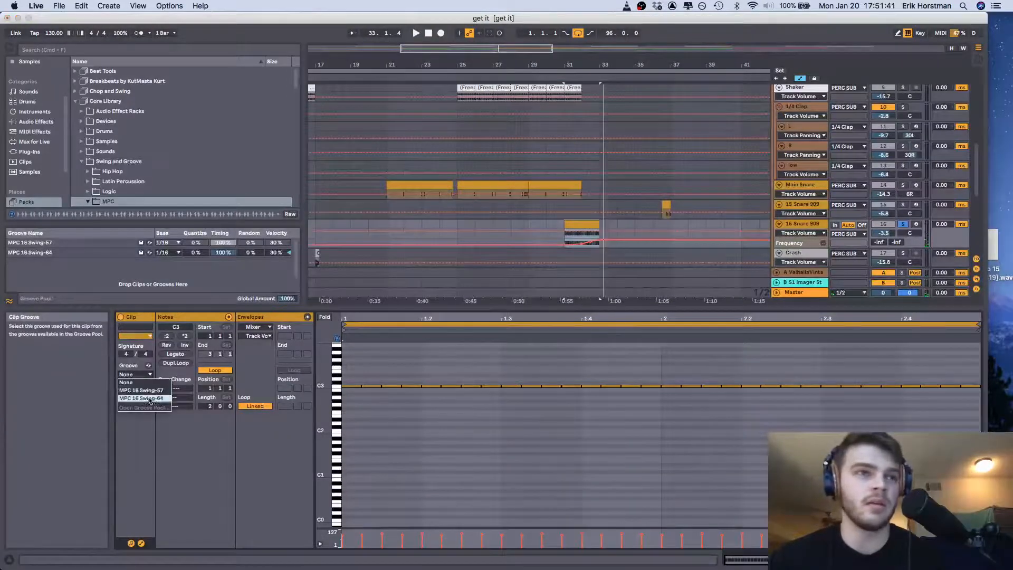
pyautogui.click(151, 403)
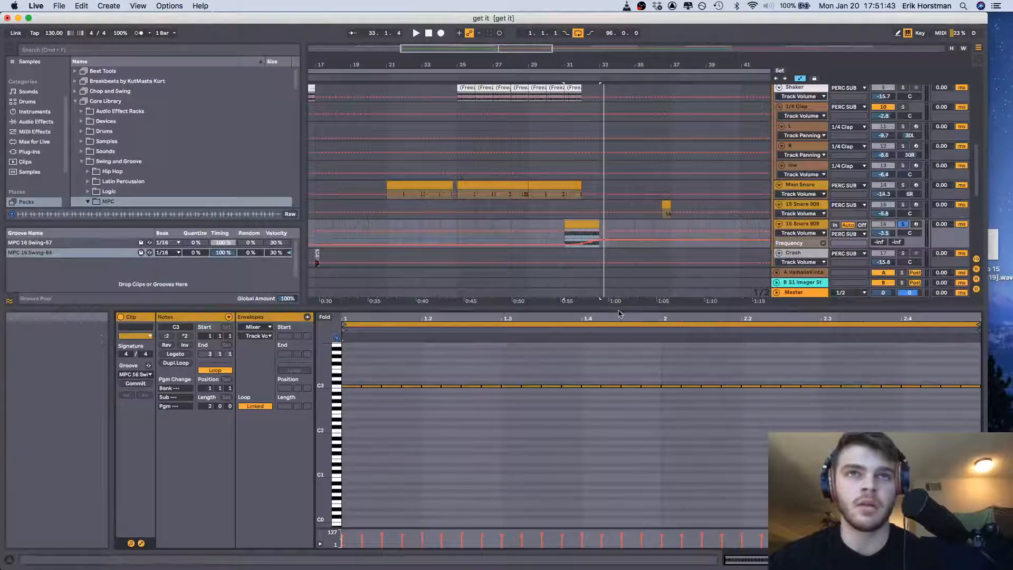
# Select the Main Snare clip at bar 25, solo the DRUM SUB and PERC SUB groups, and optimize the arrangement's track heights
pyautogui.moveTo(617, 308); pyautogui.dragTo(617, 326)
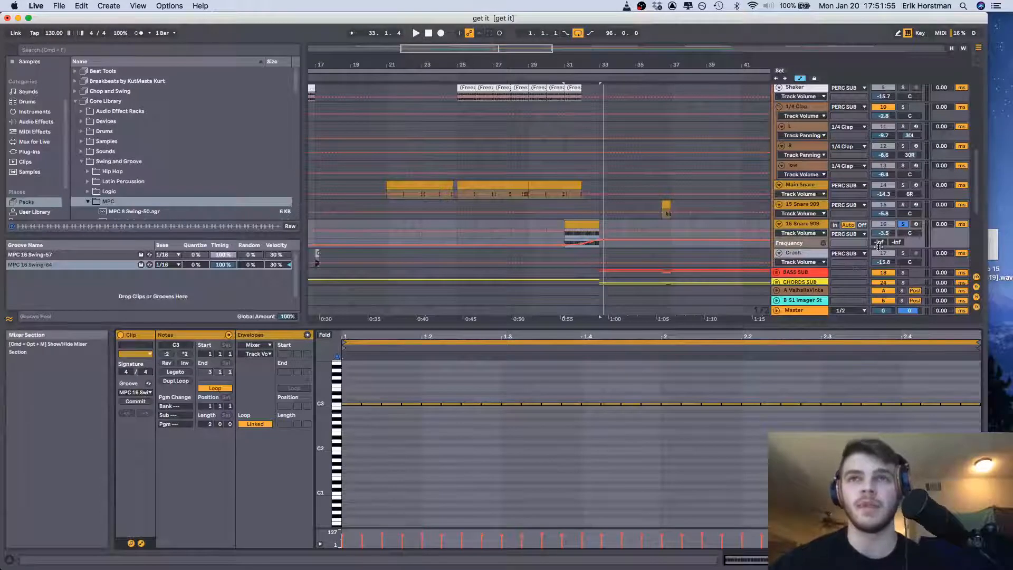
pyautogui.scroll(2, 663, 206)
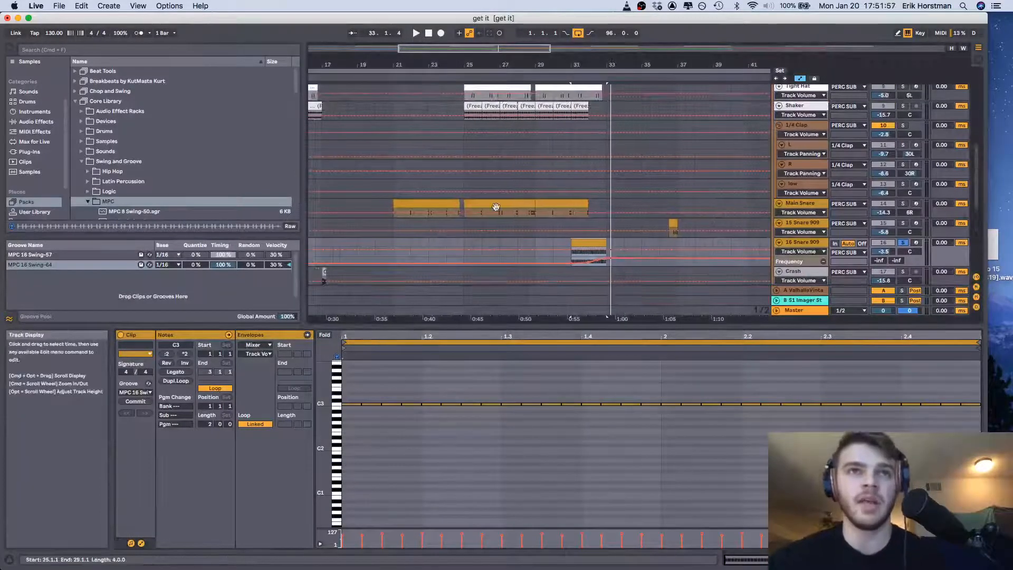
pyautogui.click(489, 205)
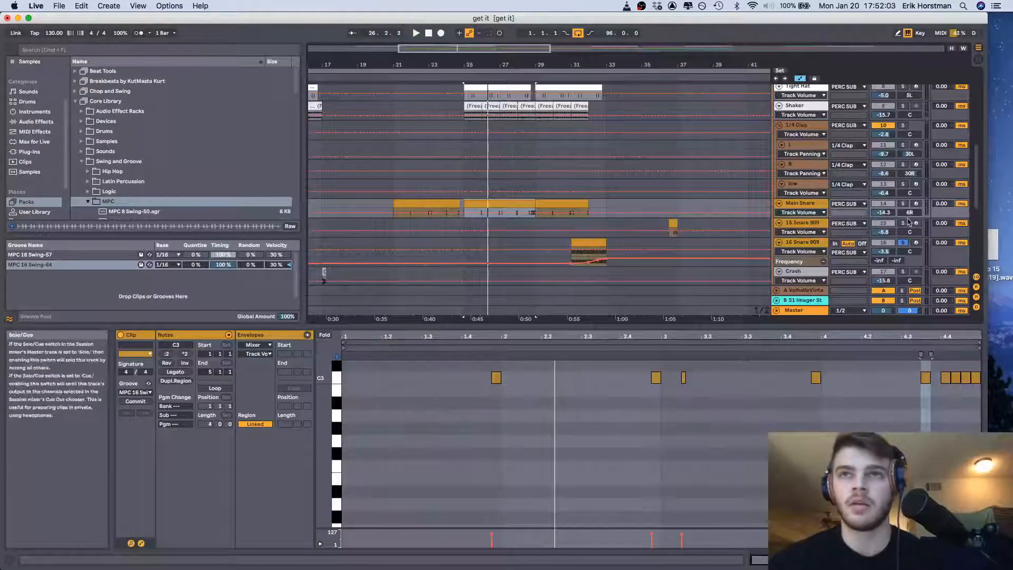
pyautogui.scroll(3, 902, 207)
pyautogui.scroll(2, 902, 207)
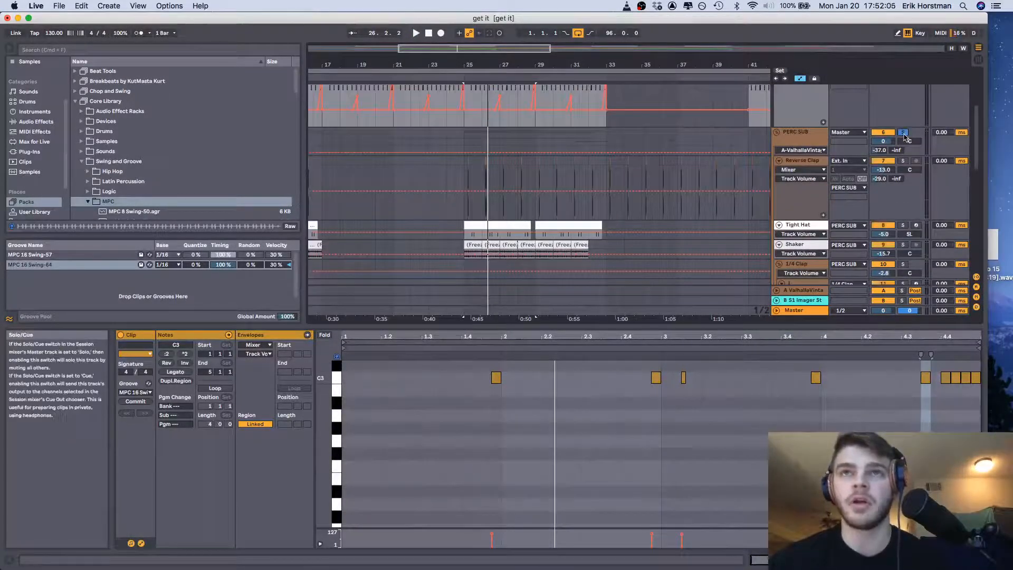
pyautogui.scroll(3, 905, 137)
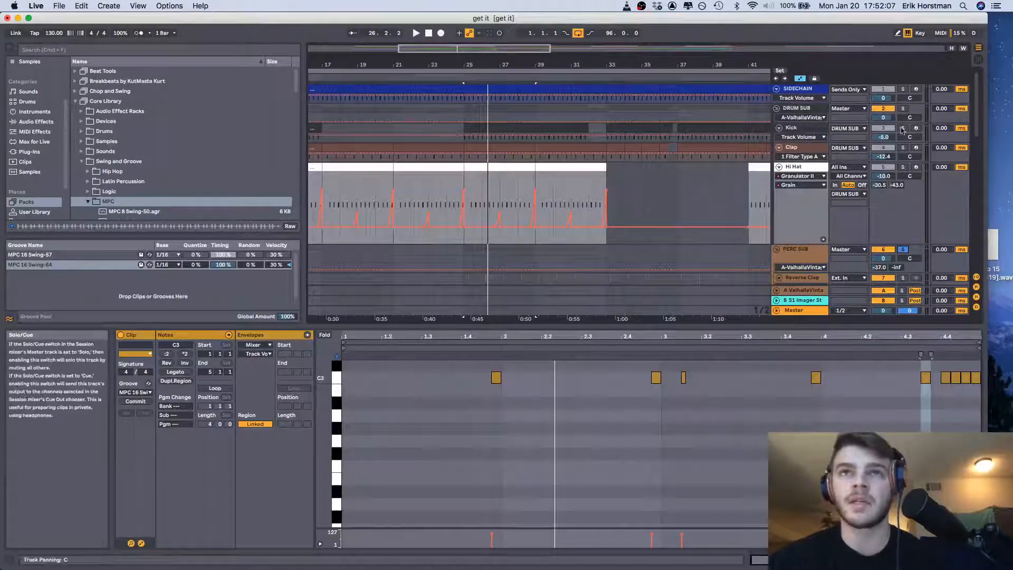
pyautogui.click(903, 108)
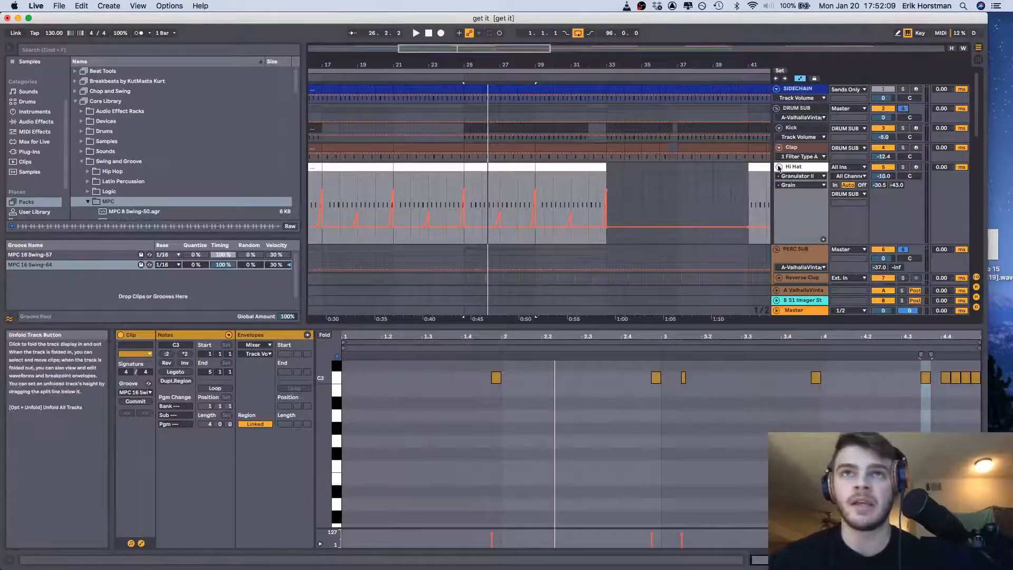
pyautogui.click(951, 49)
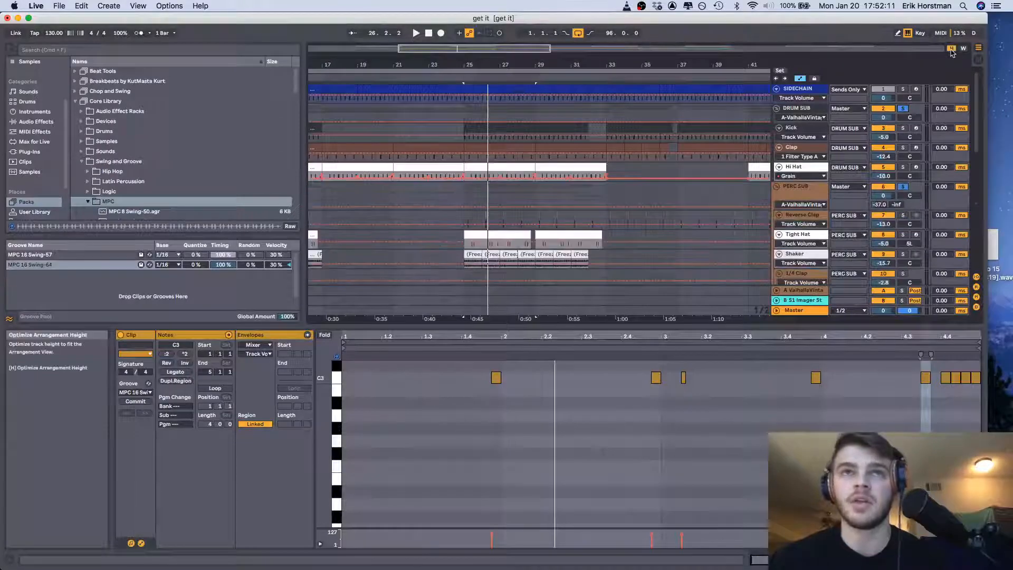
# Play the soloed drums and percussion from bar 25, keeping the Main Snare track in view
pyautogui.scroll(-3, 624, 191)
pyautogui.hscroll(-2, 623, 187)
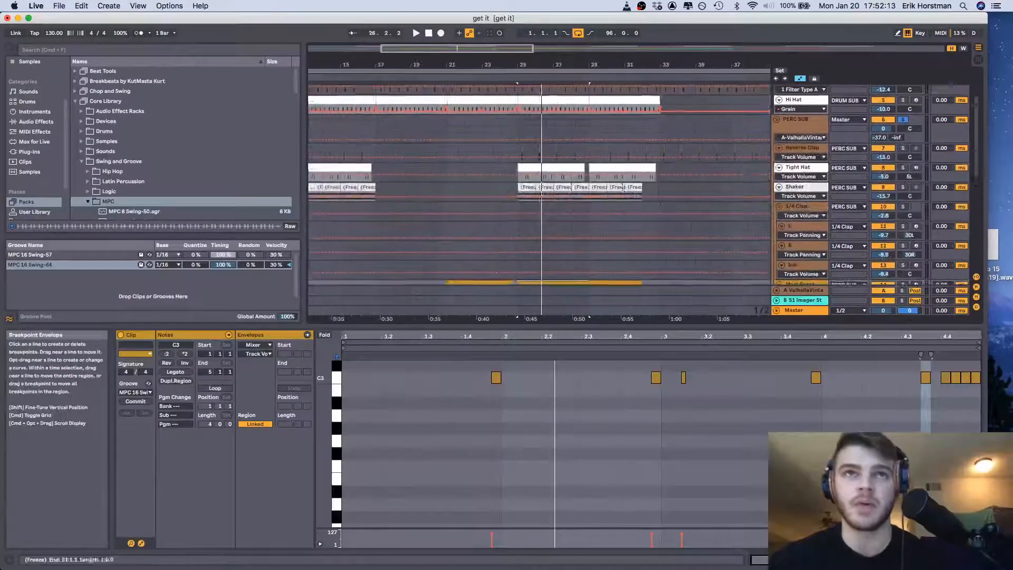
pyautogui.click(535, 144)
pyautogui.press('space')
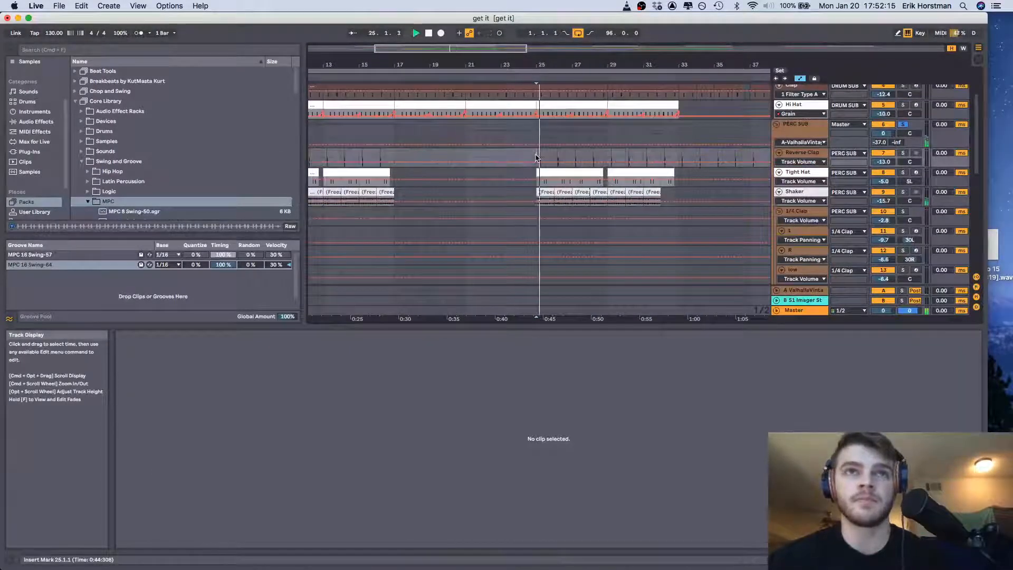
pyautogui.scroll(-4, 644, 169)
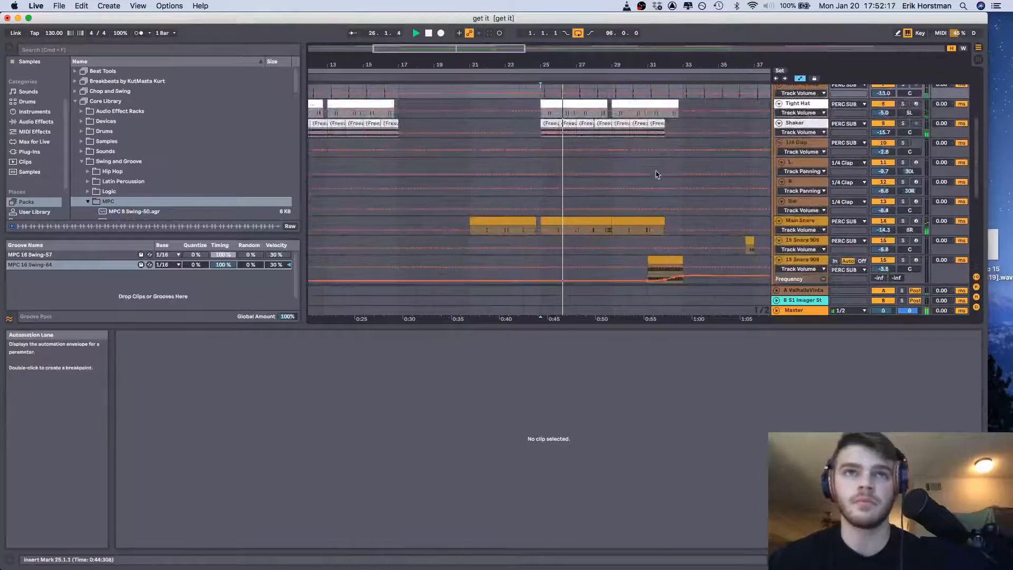
# Check the Main Snare clip's groove choices, show the track's device chain, and expand its first EQ Eight
pyautogui.click(587, 228)
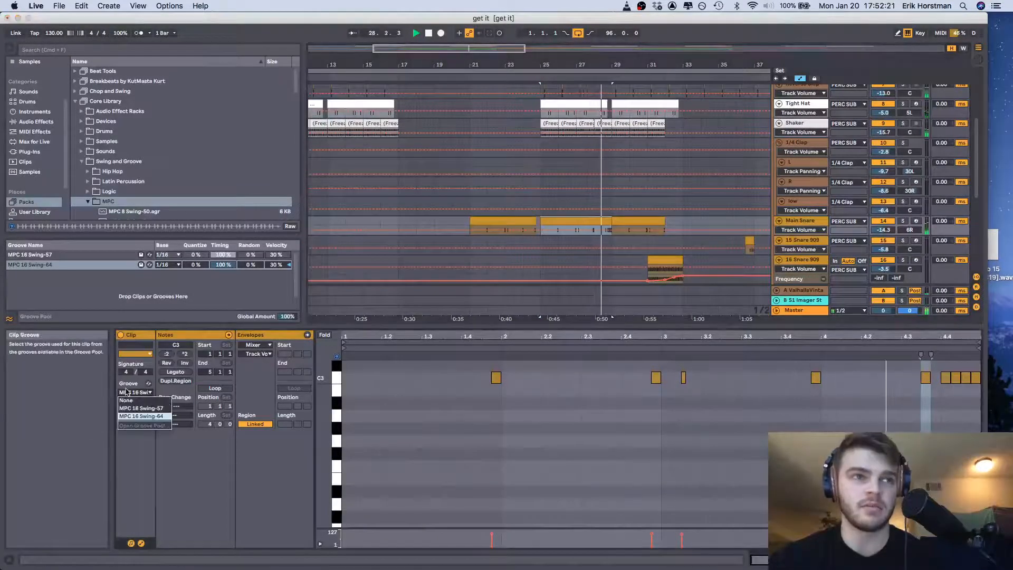
pyautogui.click(902, 560)
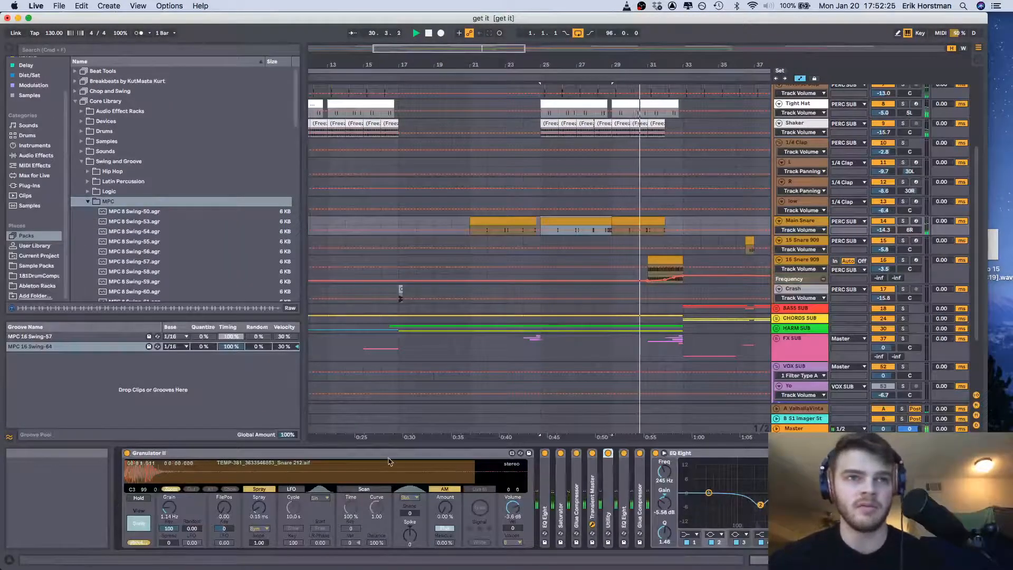
pyautogui.doubleClick(544, 503)
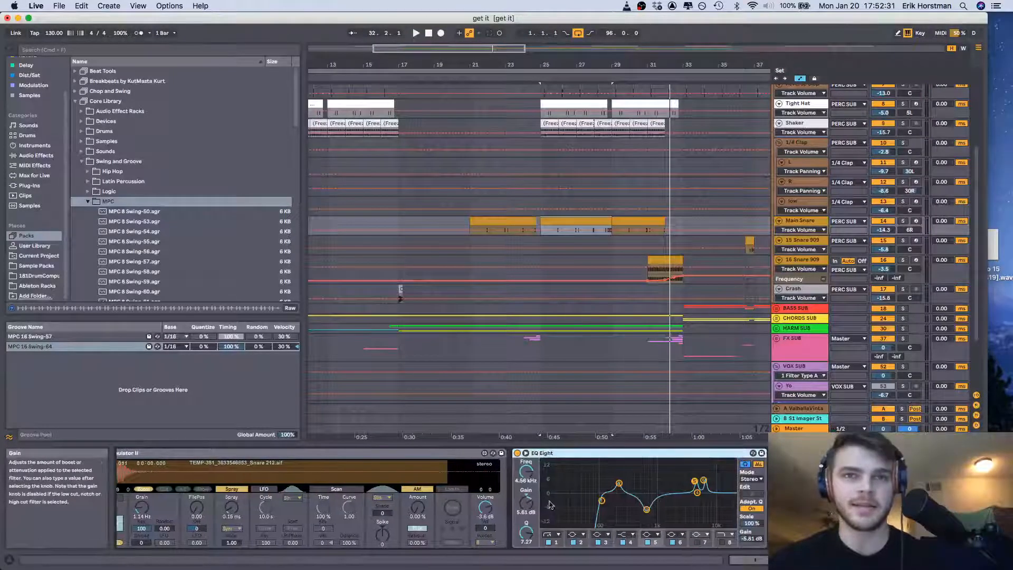
pyautogui.hscroll(5, 687, 505)
pyautogui.hscroll(3, 687, 505)
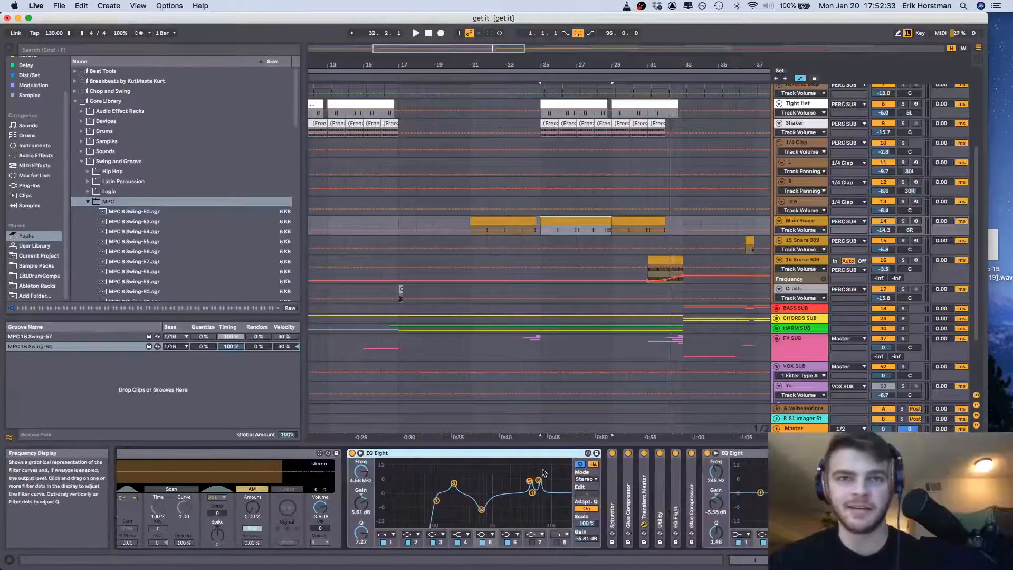
# Collapse the Main Snare track's first EQ Eight, and fold the PERC SUB and DRUM SUB groups
pyautogui.doubleClick(506, 457)
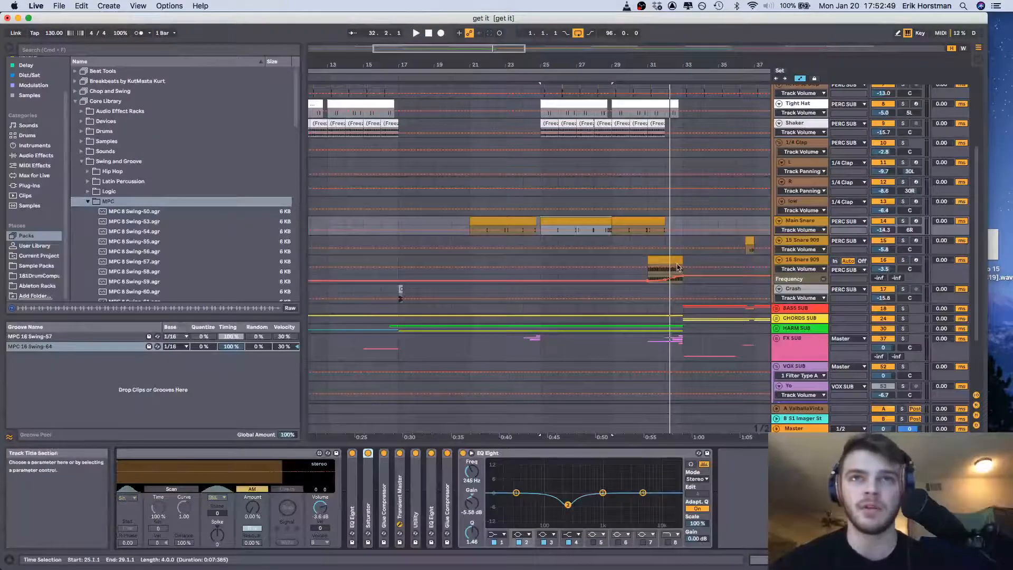
pyautogui.scroll(-2, 677, 267)
pyautogui.scroll(6, 678, 266)
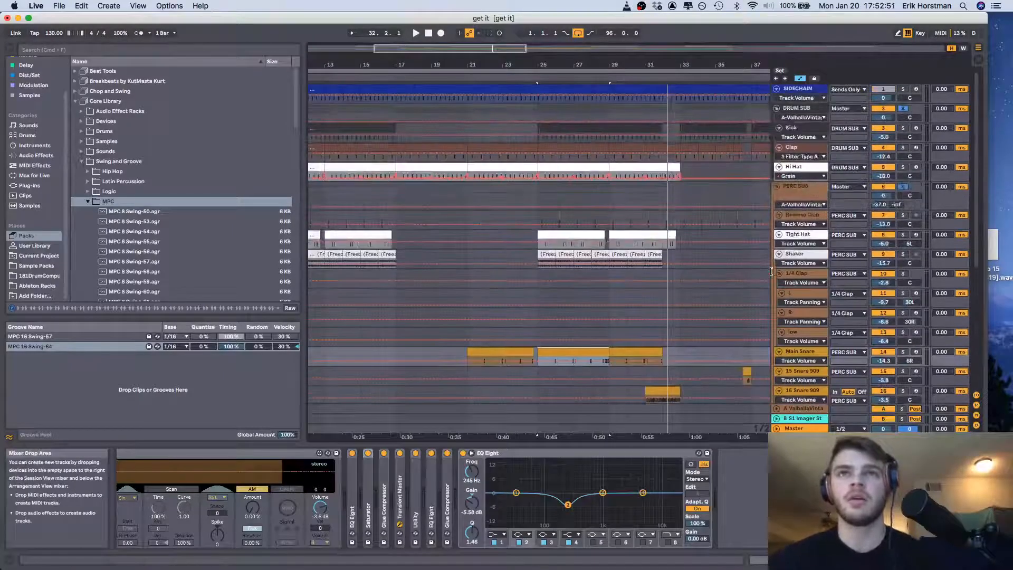
pyautogui.click(776, 186)
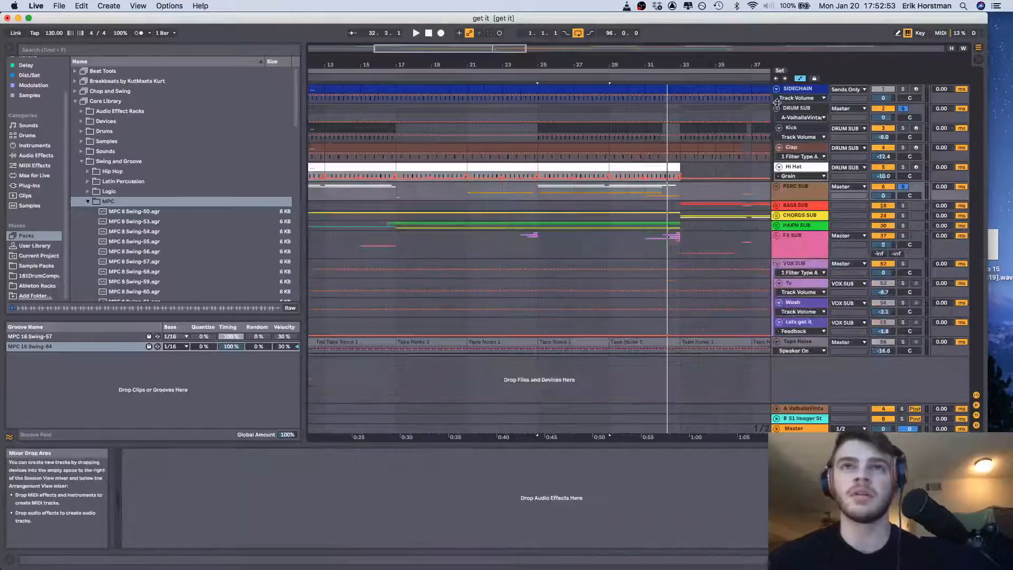
pyautogui.click(776, 109)
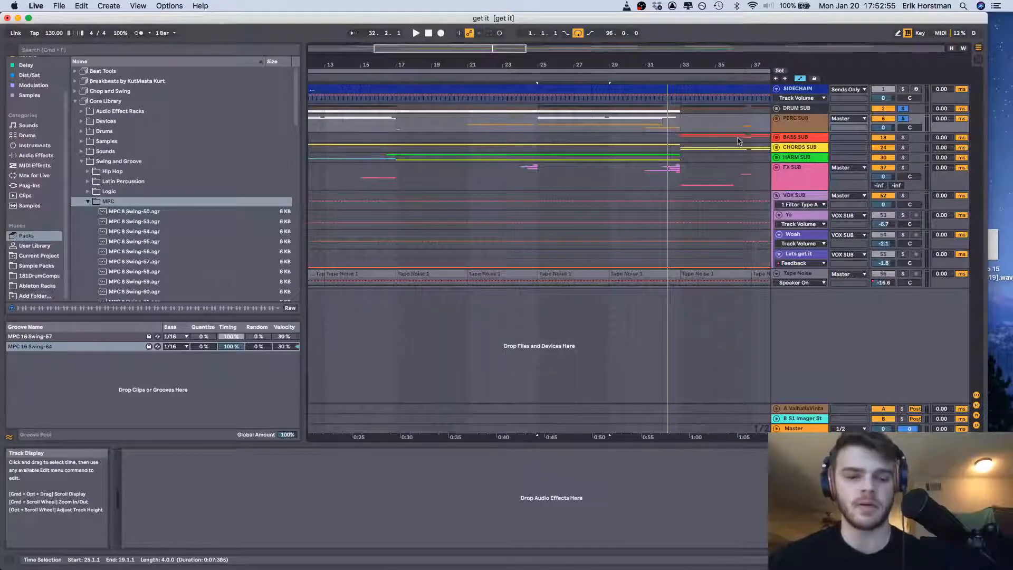
# Solo the BASS SUB group with the drums and percussion, play from bar 33, and unfold the bass group
pyautogui.click(679, 140)
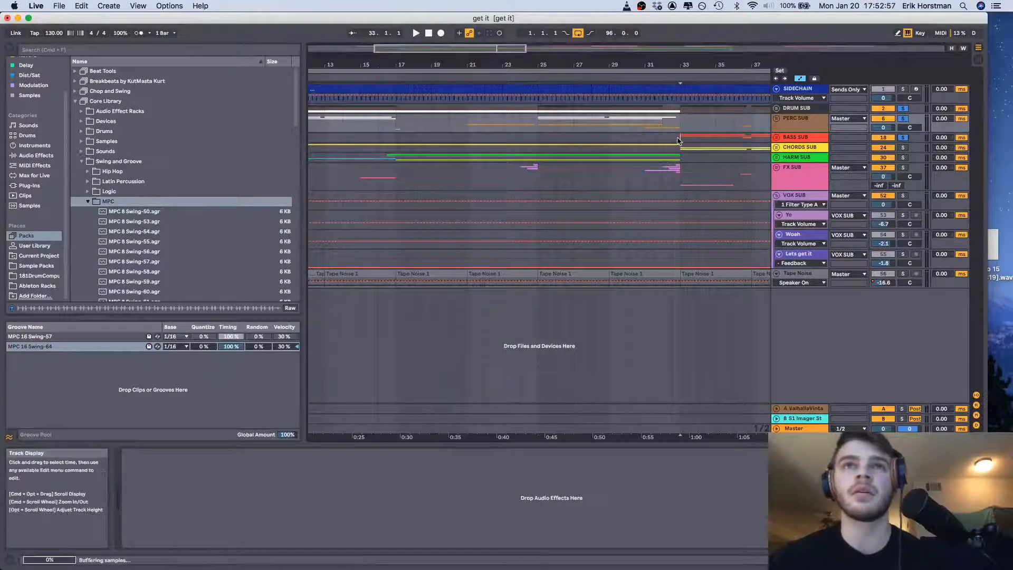
pyautogui.press('space')
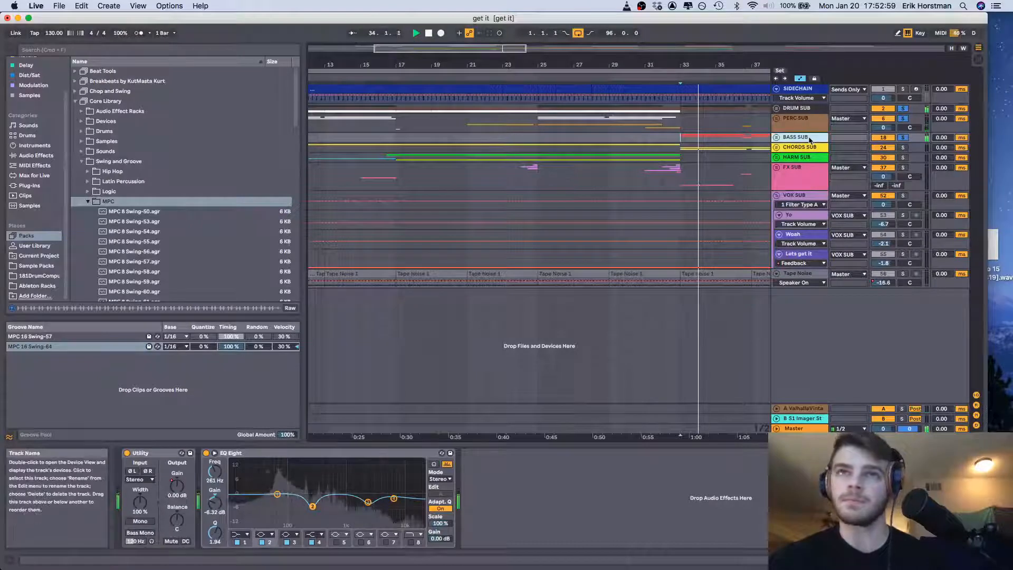
pyautogui.click(777, 138)
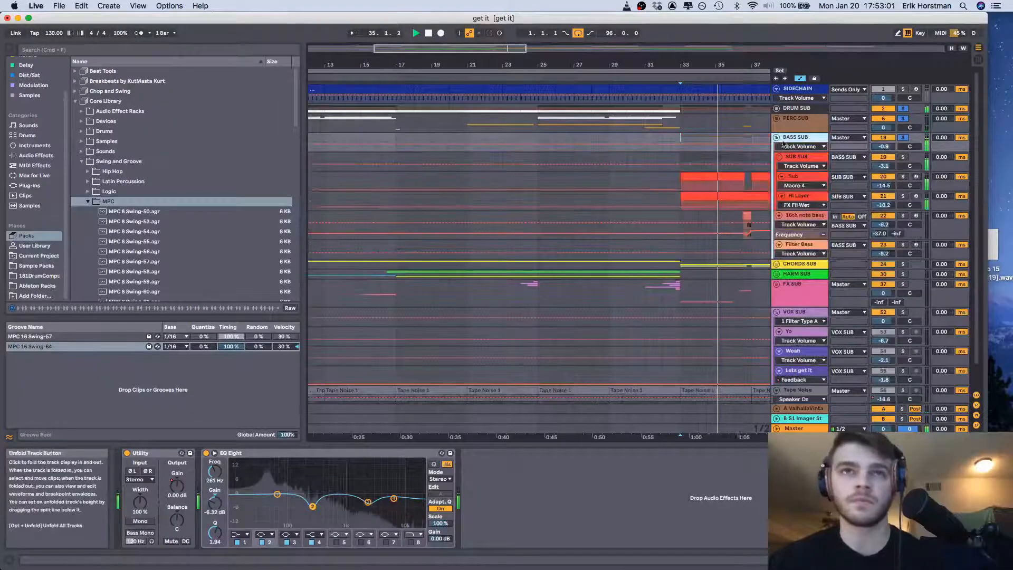
# Show the Sub track's devices, solo Sub instead of the whole BASS SUB group, and select its clip at bar 33
pyautogui.click(793, 177)
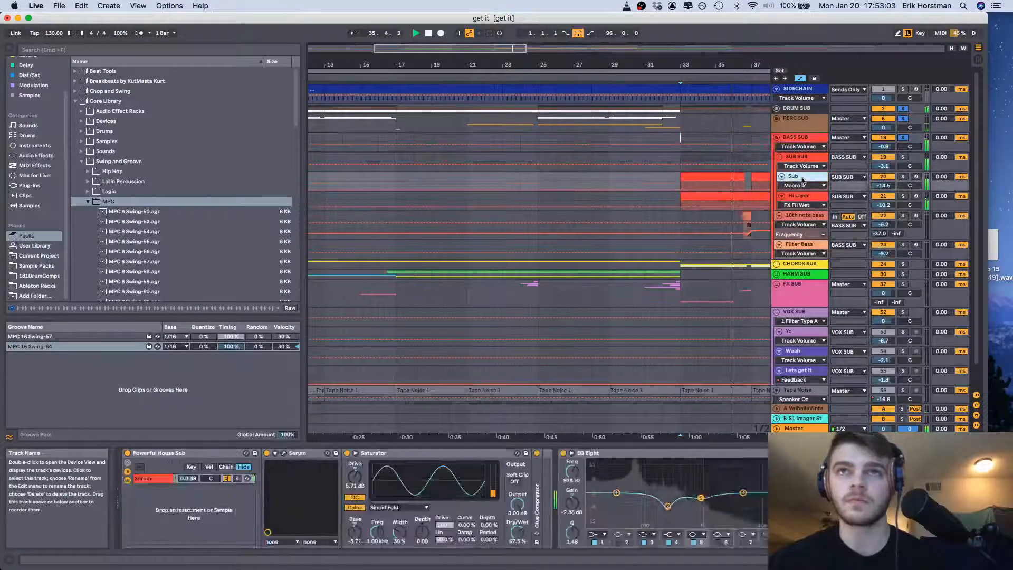
pyautogui.click(903, 177)
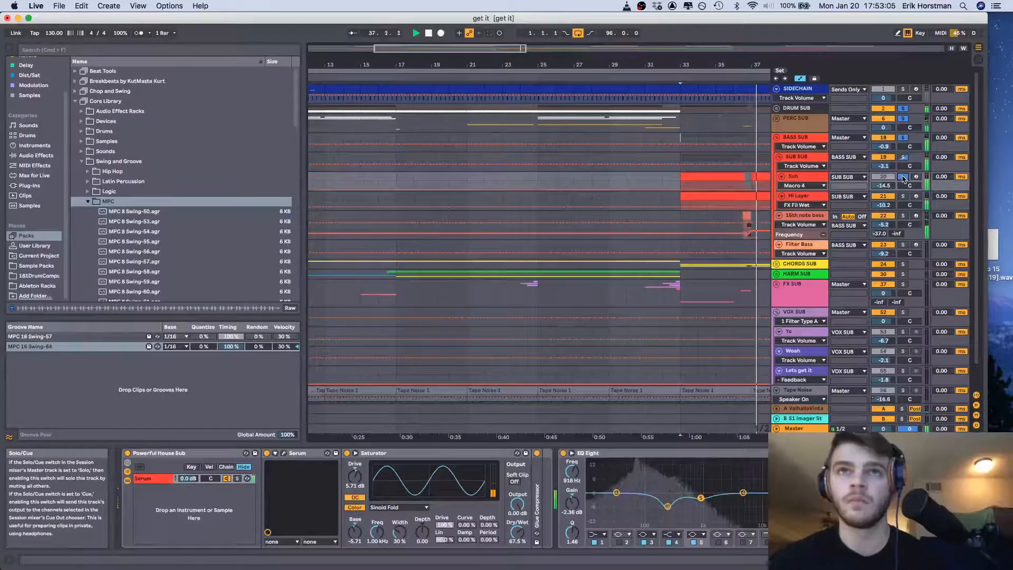
pyautogui.click(903, 177)
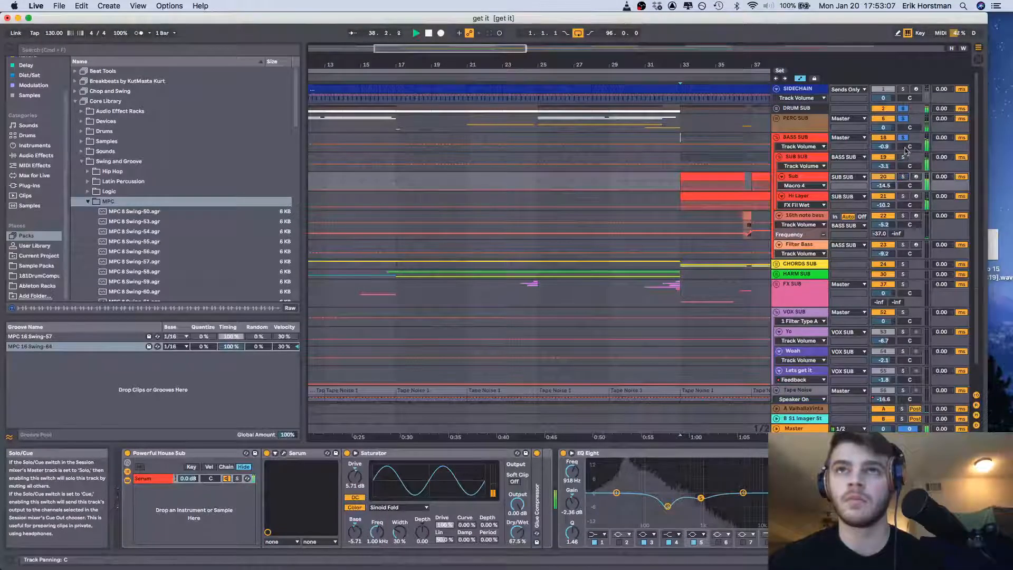
pyautogui.click(903, 138)
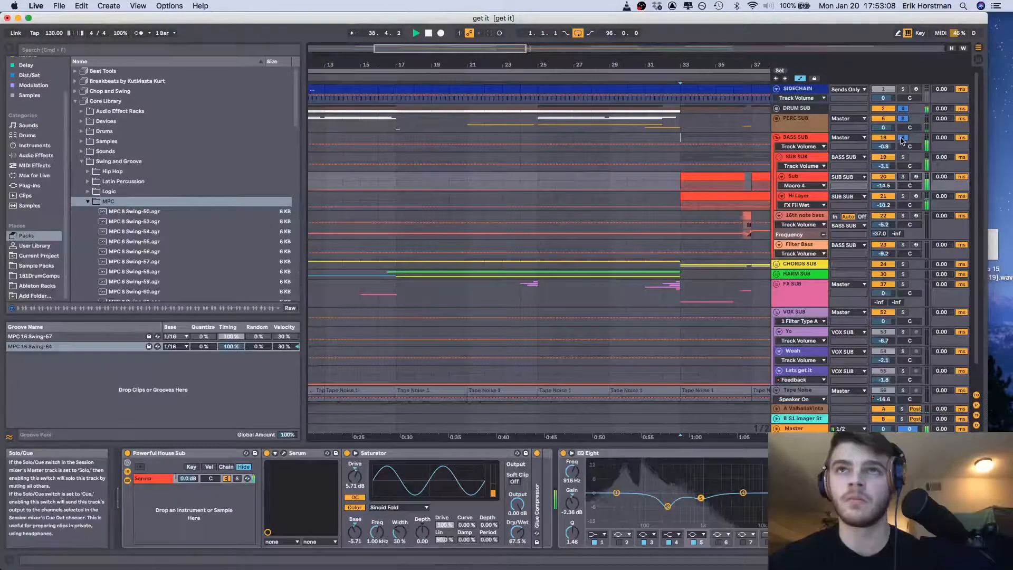
pyautogui.click(903, 176)
pyautogui.click(697, 179)
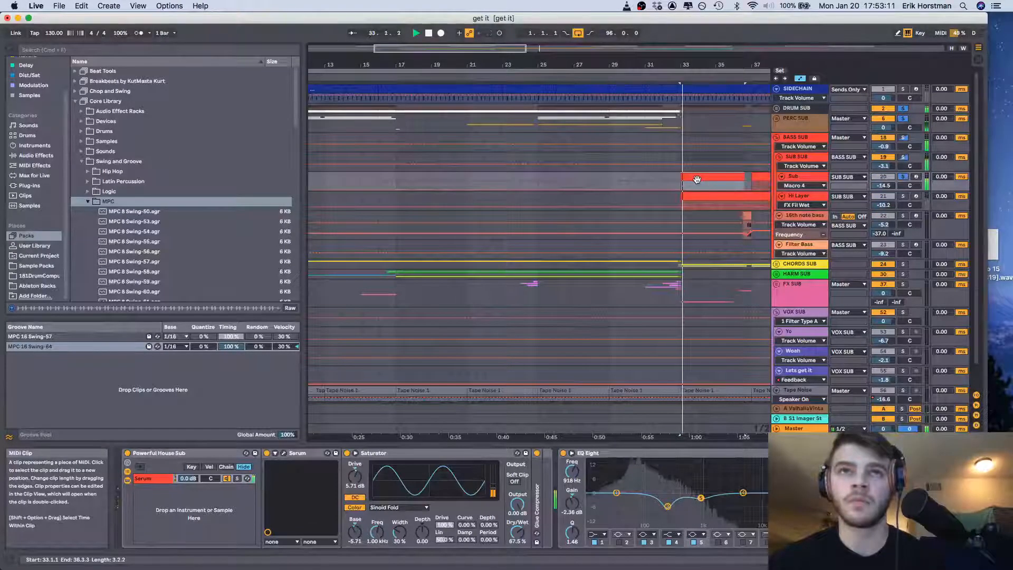
# Open the Sub track's Serum window, shift it into full view, and look through its preset categories
pyautogui.click(284, 453)
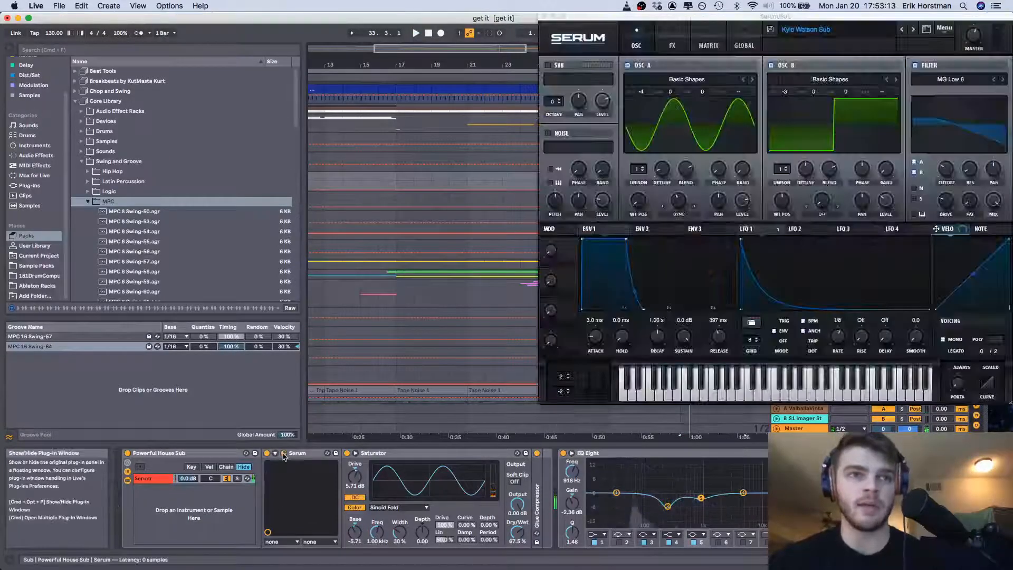
pyautogui.moveTo(756, 19); pyautogui.dragTo(727, 14)
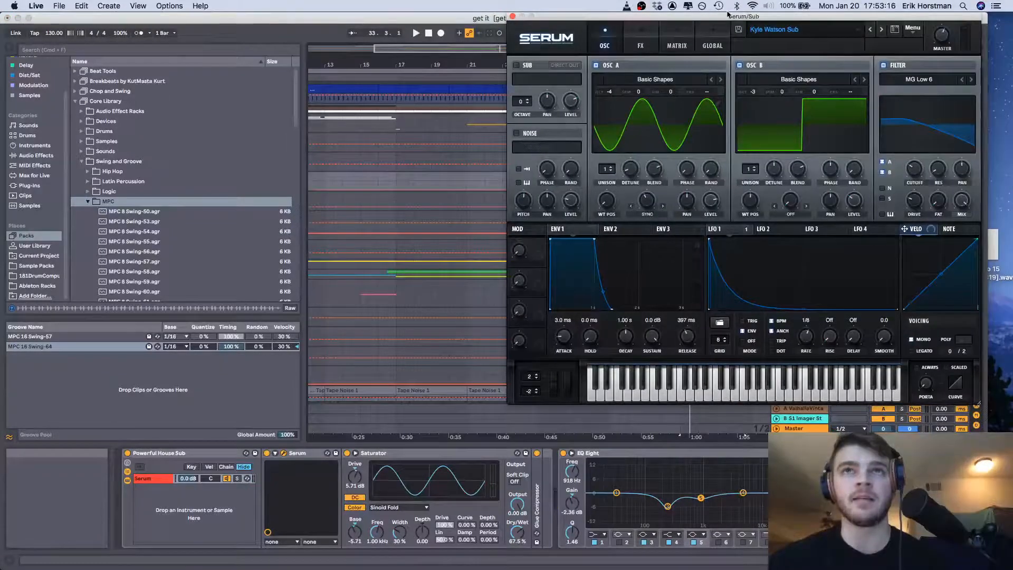
pyautogui.click(849, 33)
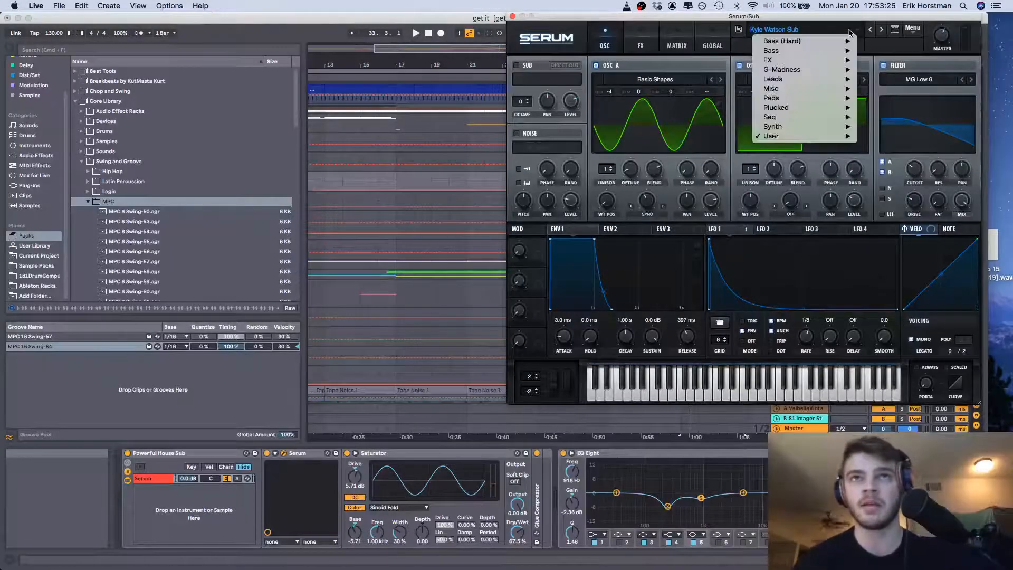
pyautogui.click(849, 33)
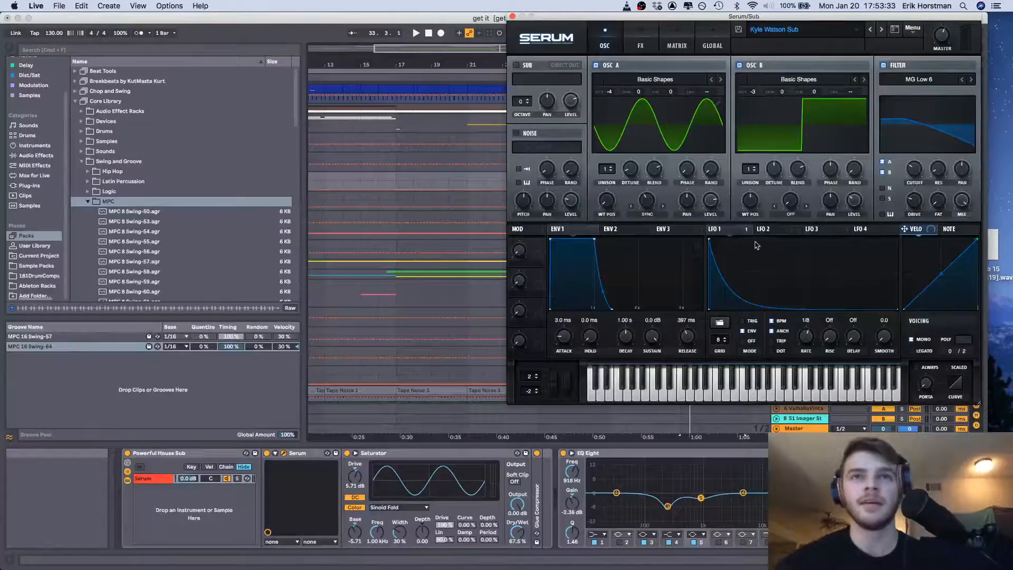
# Examine LFO 1's routing to Mast.Tun in Serum's modulation matrix and the Global destination choices
pyautogui.moveTo(735, 230)
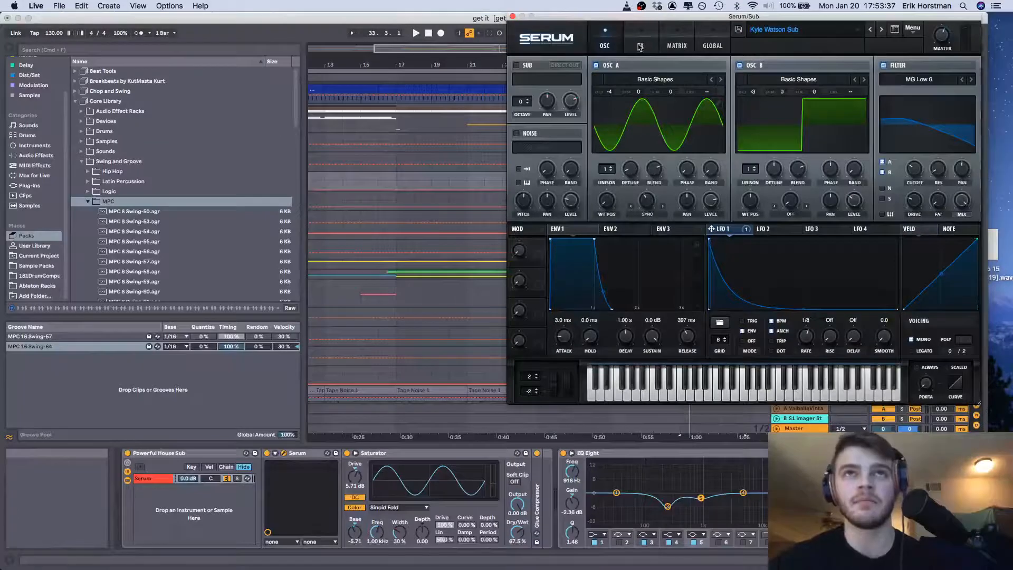
pyautogui.click(640, 46)
pyautogui.click(670, 44)
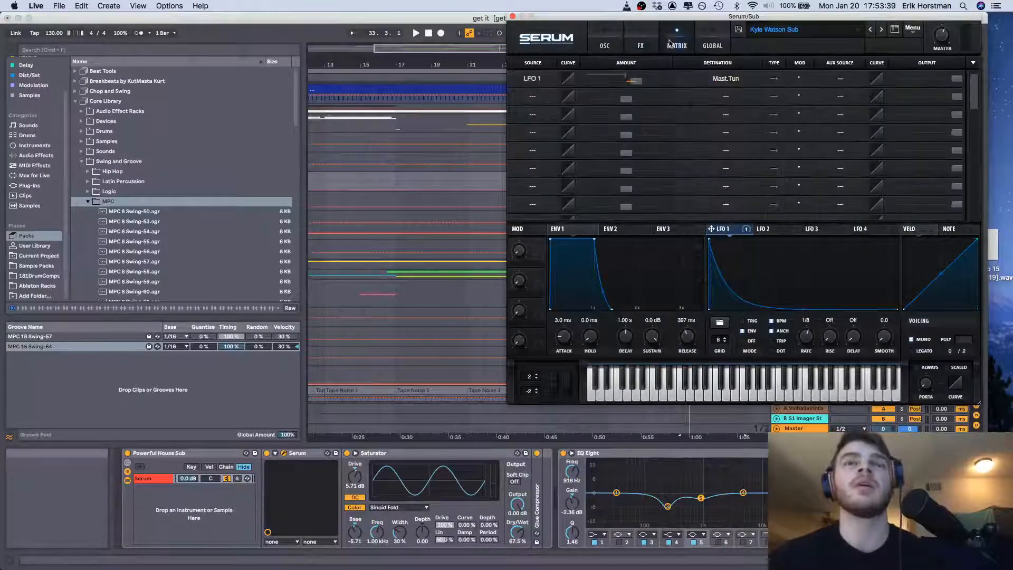
pyautogui.click(719, 98)
pyautogui.moveTo(733, 178)
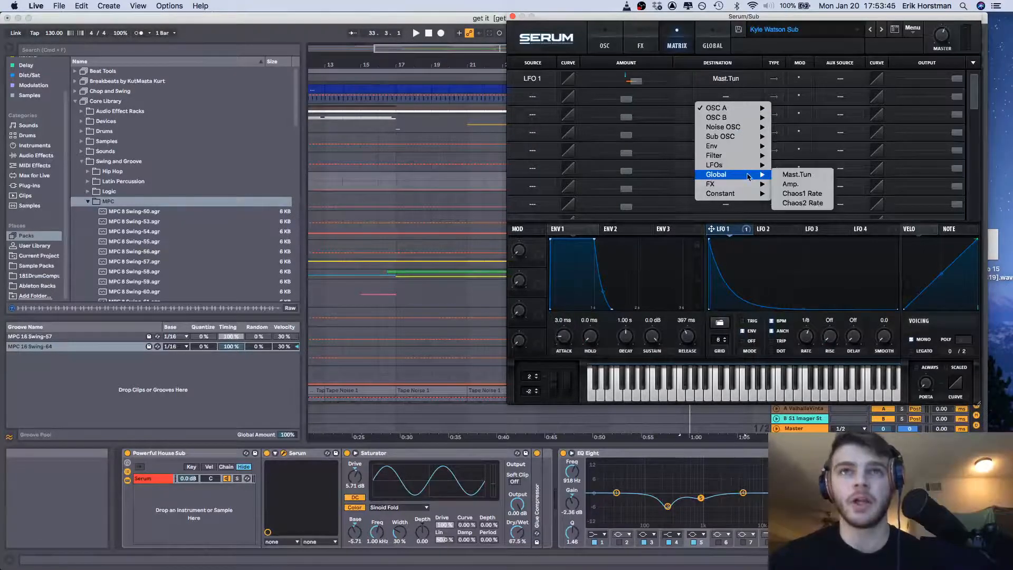
pyautogui.click(748, 81)
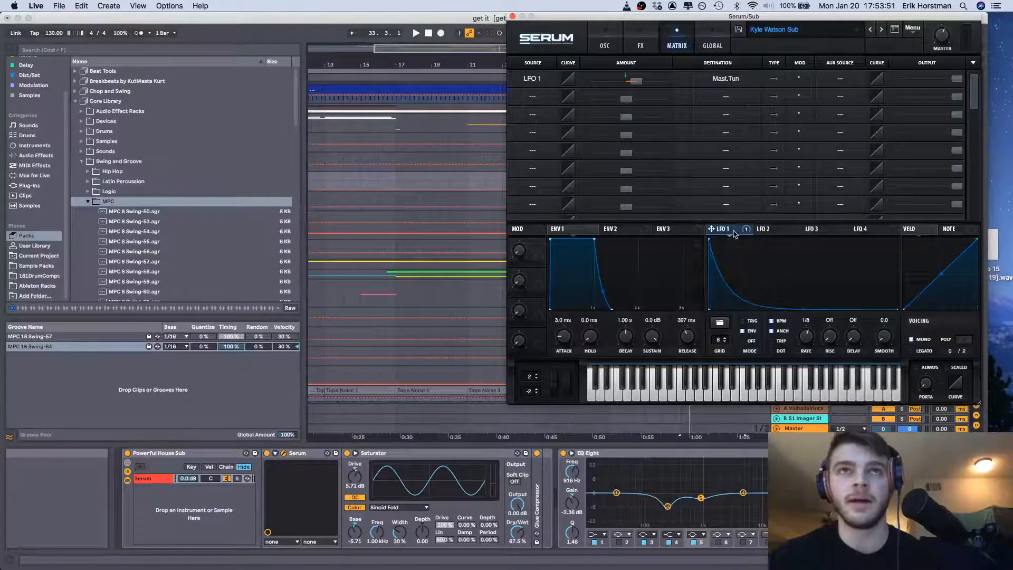
# Play the Sub clip with LFO 1's Mast.Tun modulation bypassed, and re-enable that modulation
pyautogui.press('space')
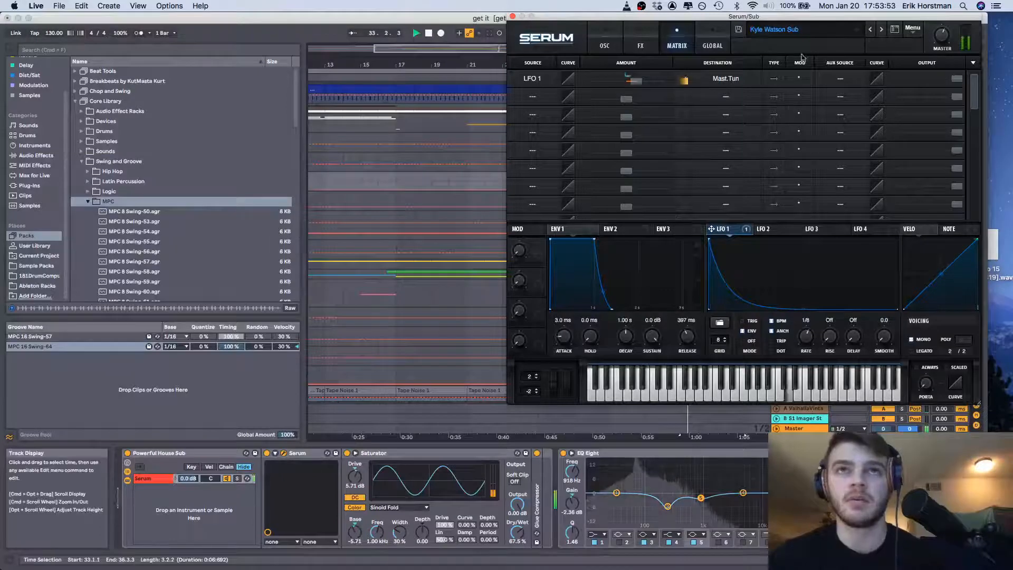
pyautogui.rightClick(721, 229)
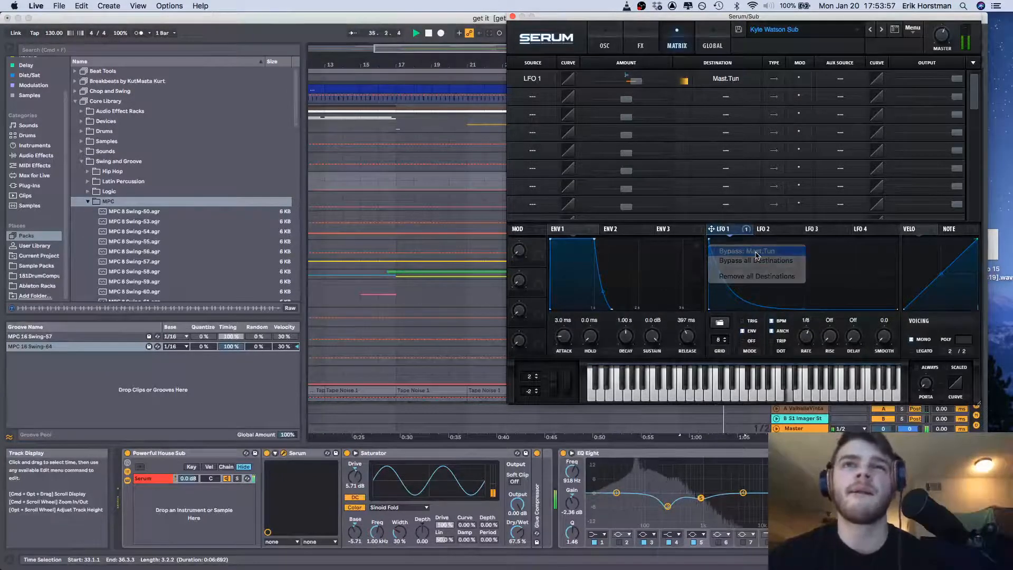
pyautogui.click(741, 251)
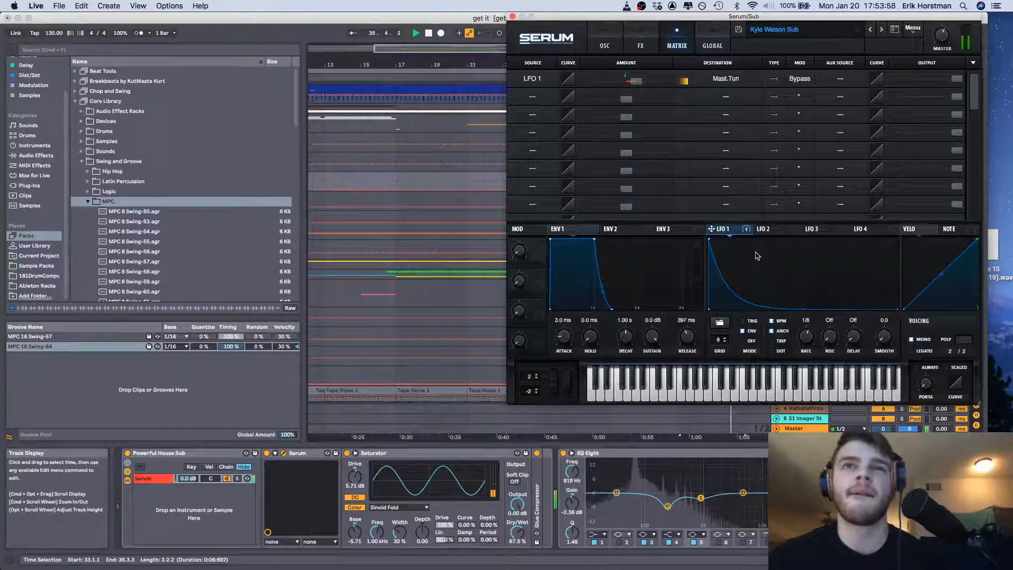
pyautogui.rightClick(731, 233)
pyautogui.click(736, 244)
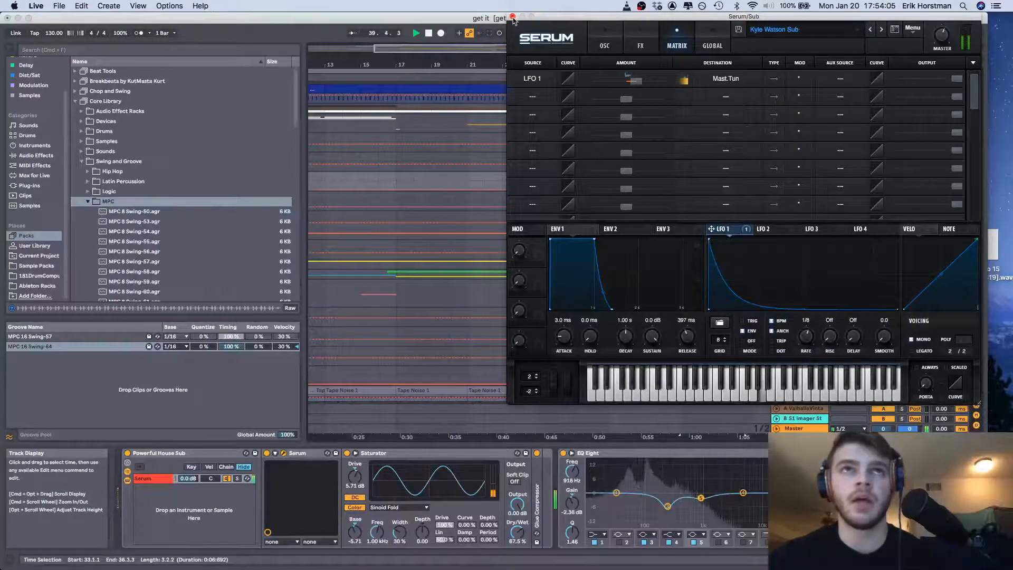
# Close the Serum window, stop playback, and bring the bass clips from bar 33 to 45 into view
pyautogui.click(513, 17)
pyautogui.hscroll(2, 711, 195)
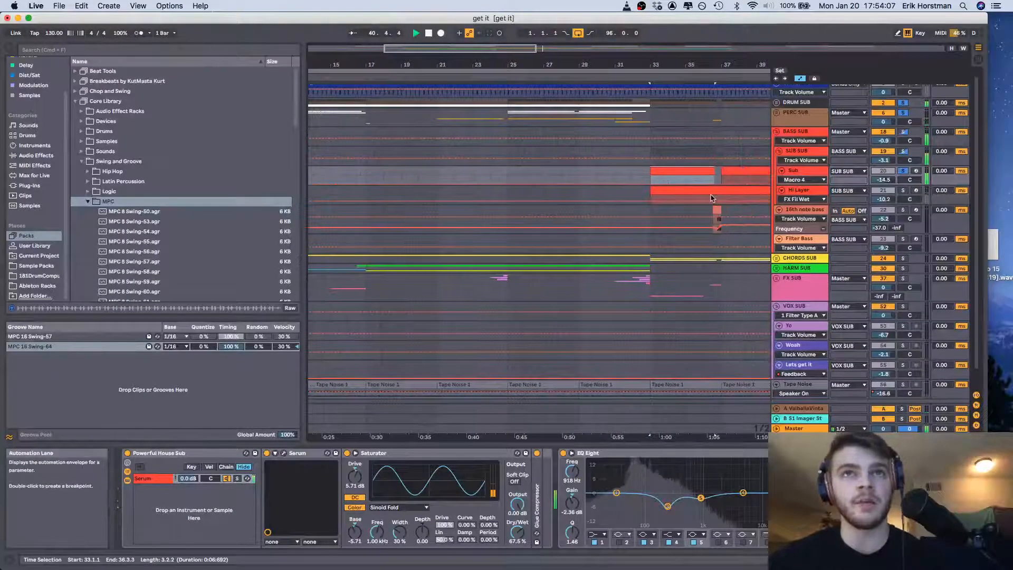
pyautogui.press('space')
pyautogui.moveTo(711, 194); pyautogui.dragTo(705, 194)
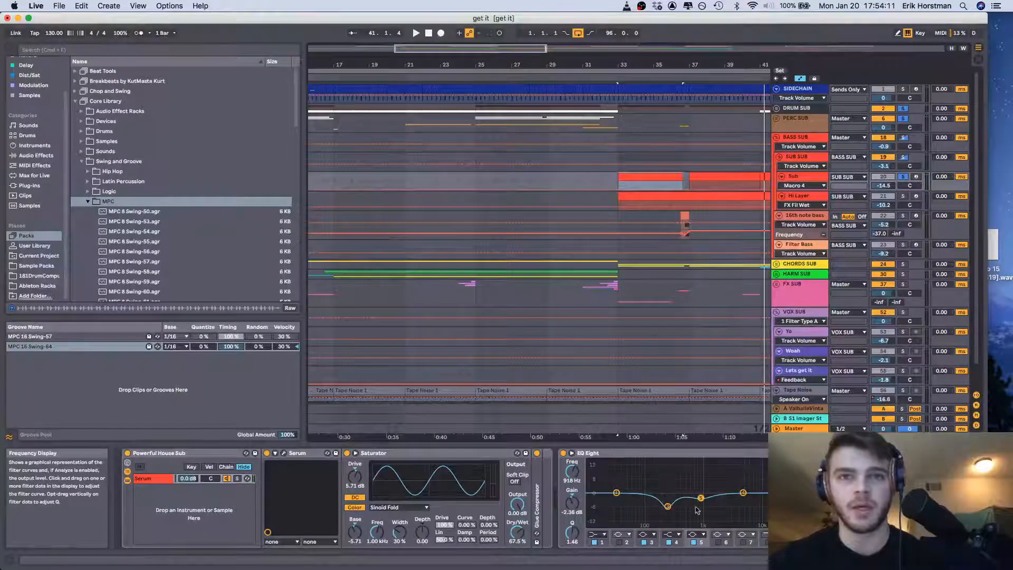
pyautogui.hscroll(2, 713, 187)
pyautogui.hscroll(2, 712, 188)
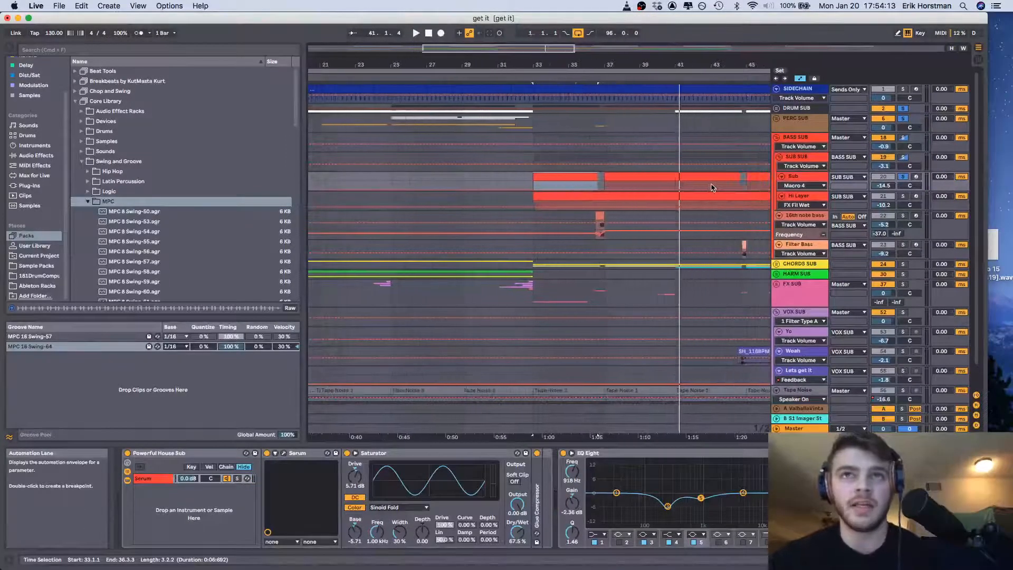
# Show the device chains of the BASS SUB group, the Sub track and the Hi Layer track in turn
pyautogui.click(795, 137)
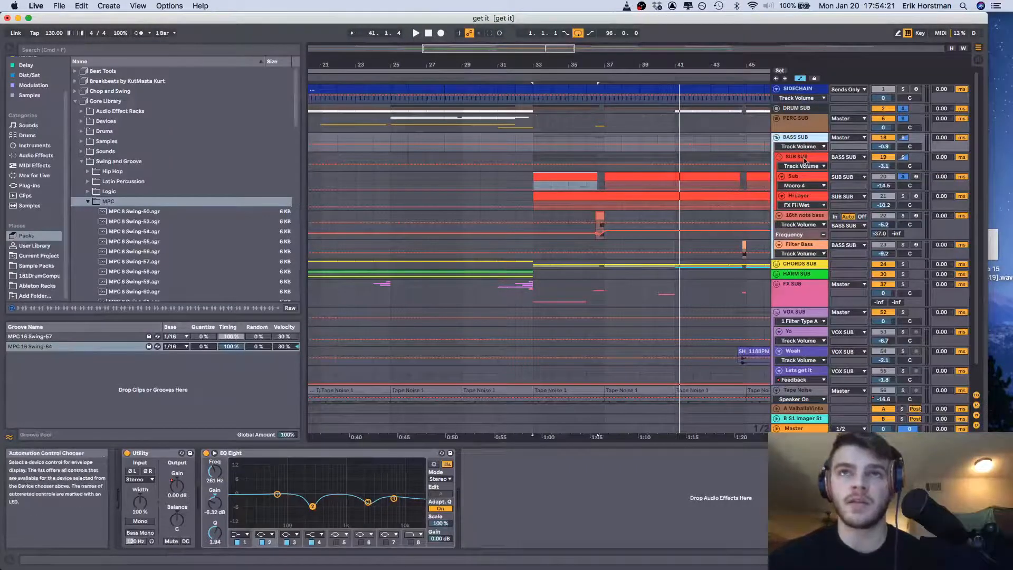
pyautogui.click(806, 180)
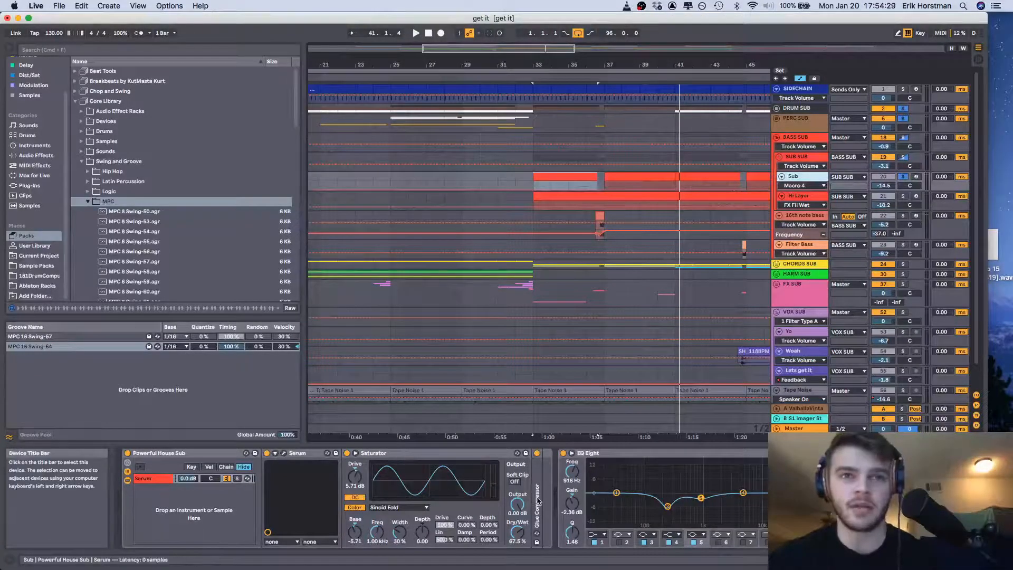
pyautogui.click(807, 198)
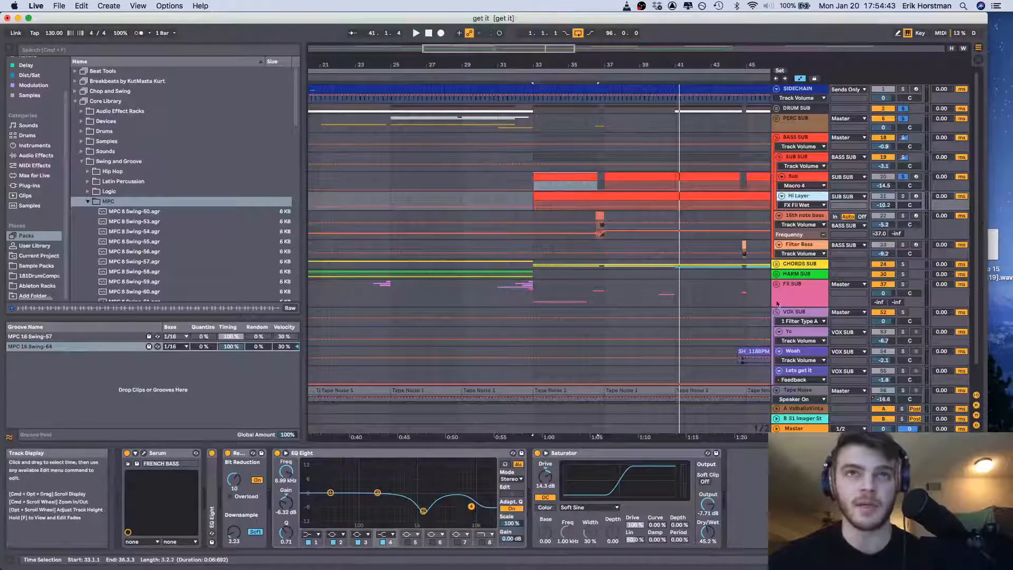
# Solo the Hi Layer track in place of Sub, select its clip at bar 33, and play it with the drums
pyautogui.click(902, 196)
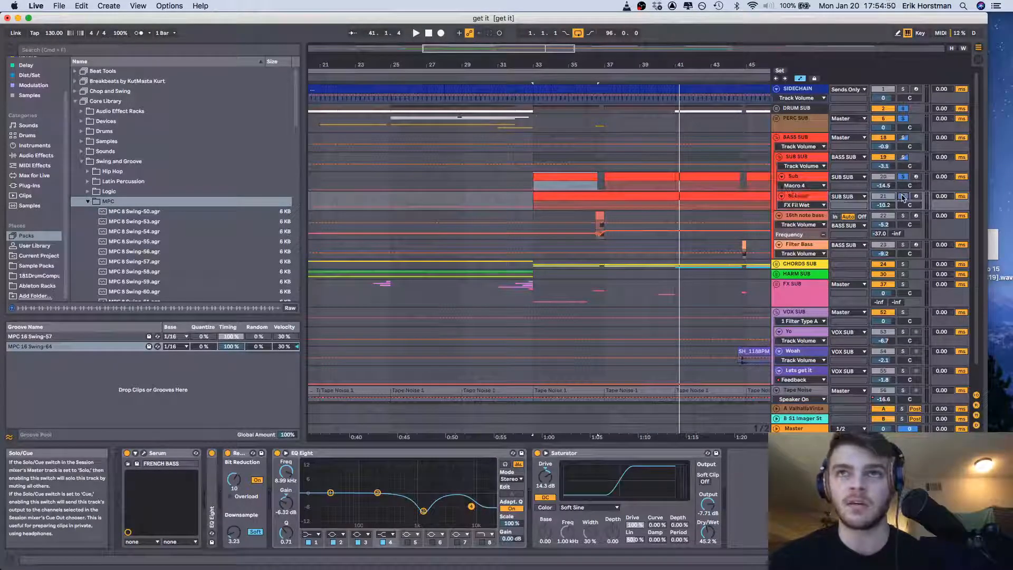
pyautogui.click(579, 198)
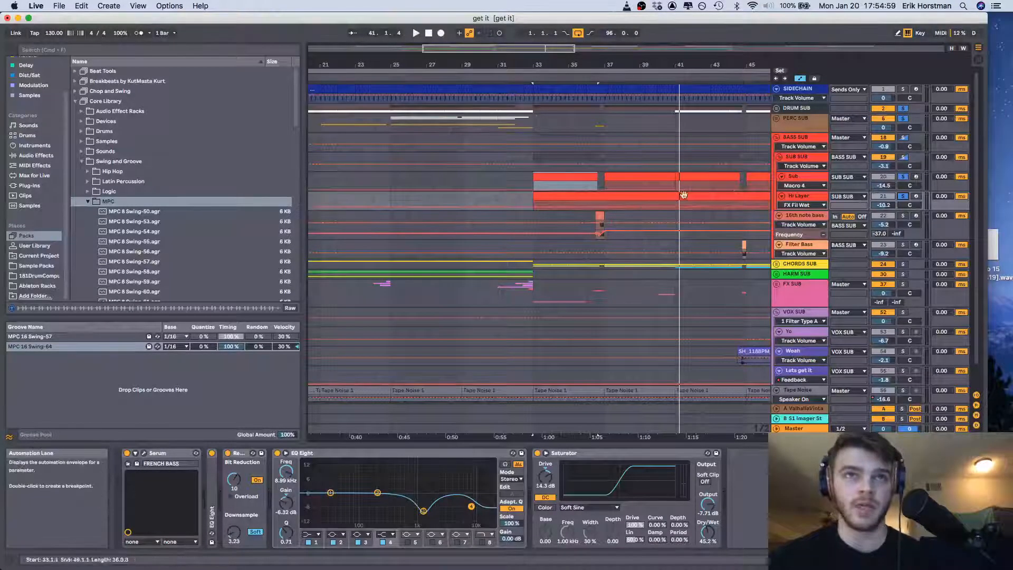
pyautogui.click(806, 199)
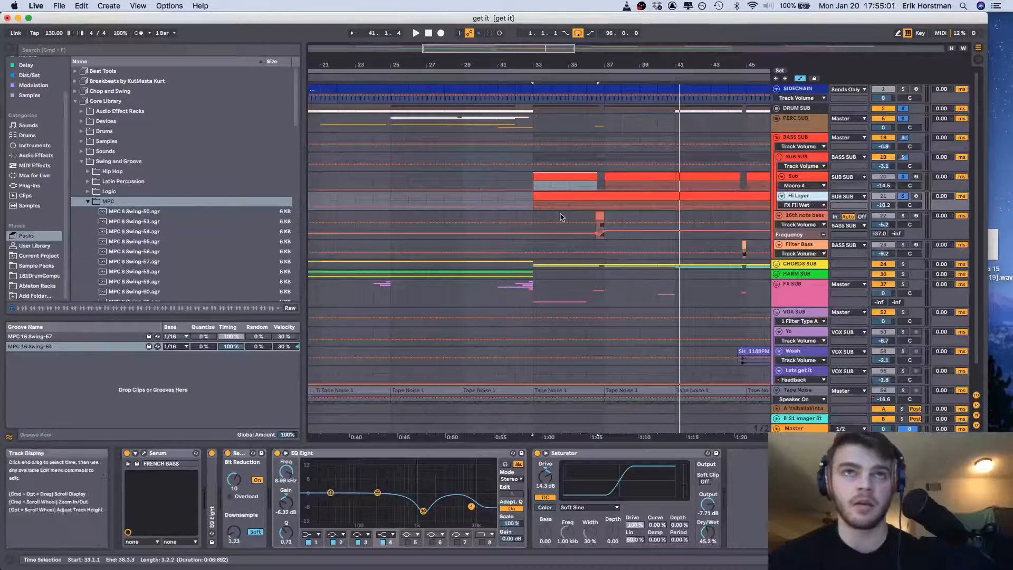
pyautogui.click(644, 195)
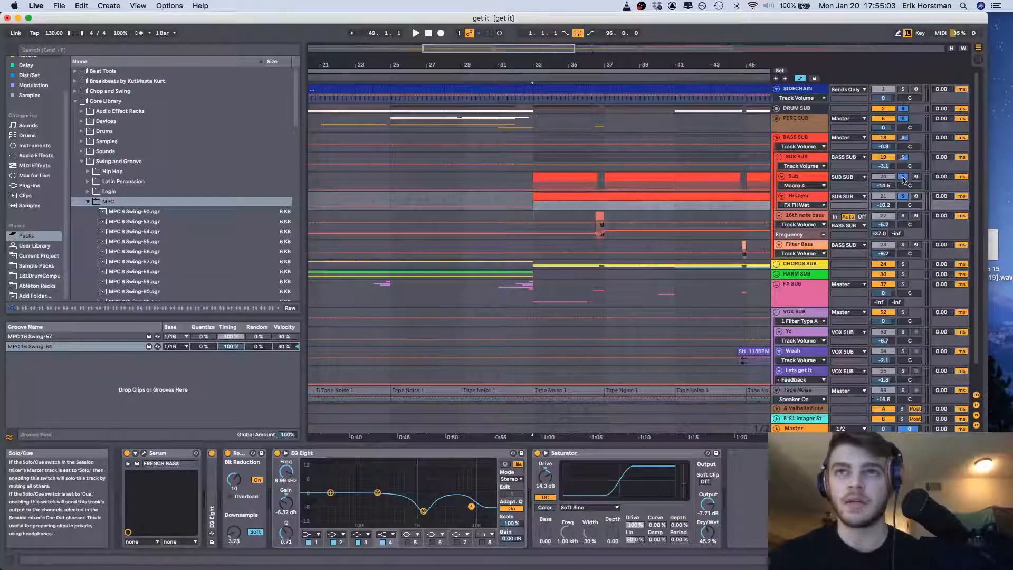
pyautogui.press('space')
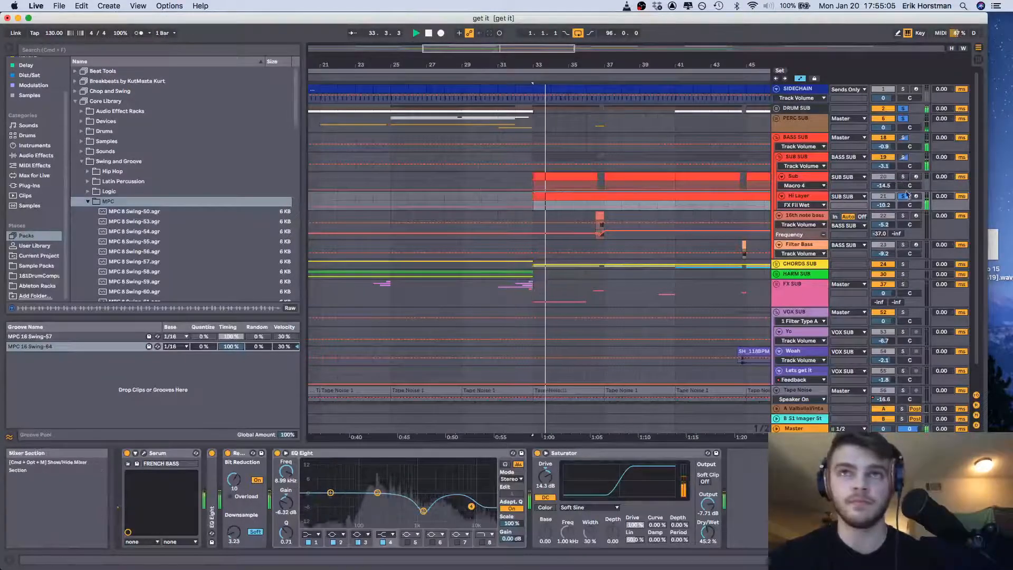
# Open the Hi Layer track's Serum synth and look through oscillator A's warp modes, keeping Off
pyautogui.click(790, 198)
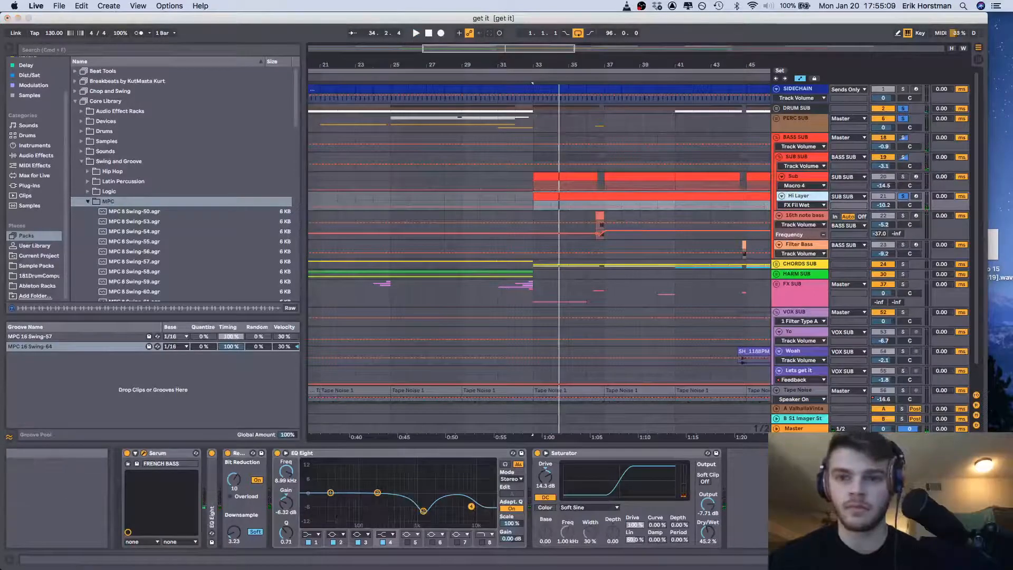
pyautogui.moveTo(538, 255); pyautogui.dragTo(771, 17)
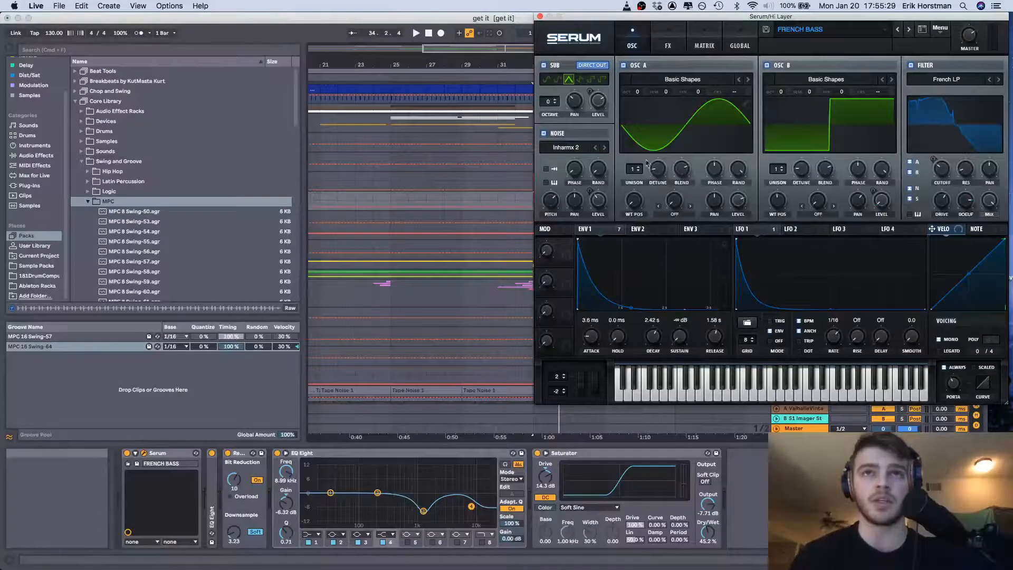
pyautogui.click(670, 214)
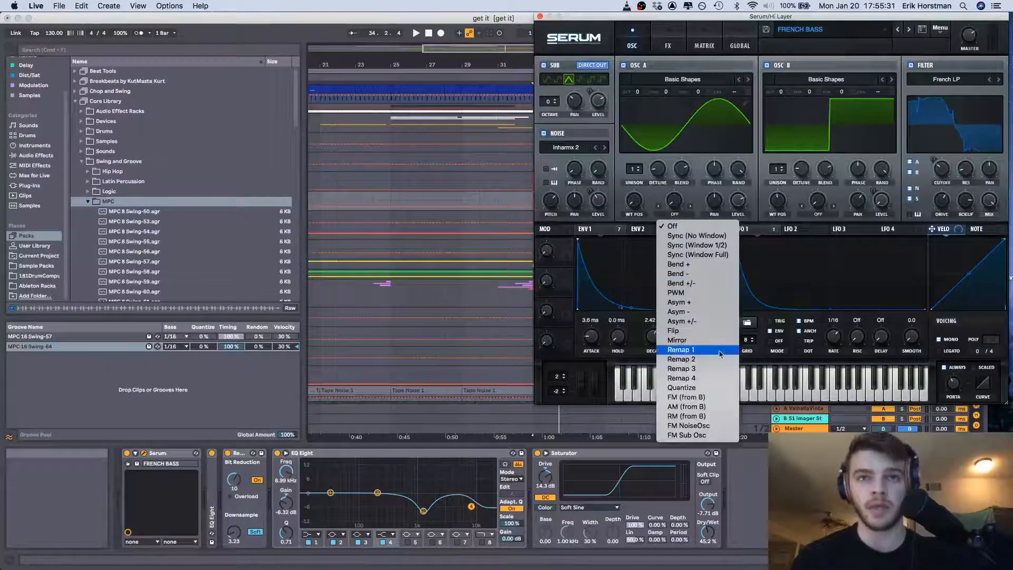
pyautogui.click(721, 226)
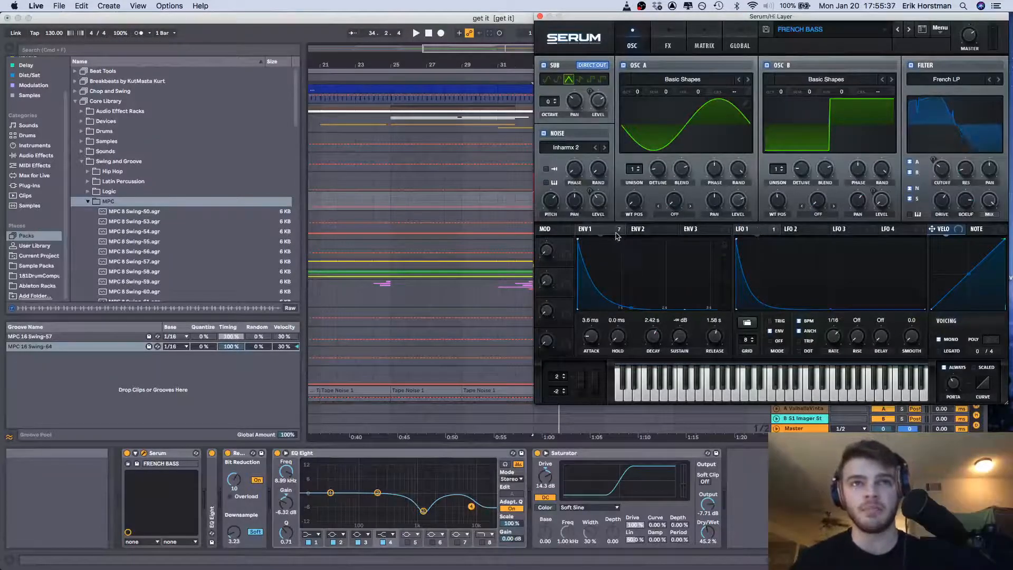
# Examine the Env 1 and LFO 1 assignments and the Misc filter types in Hi Layer's Serum, keeping French LP
pyautogui.moveTo(616, 234)
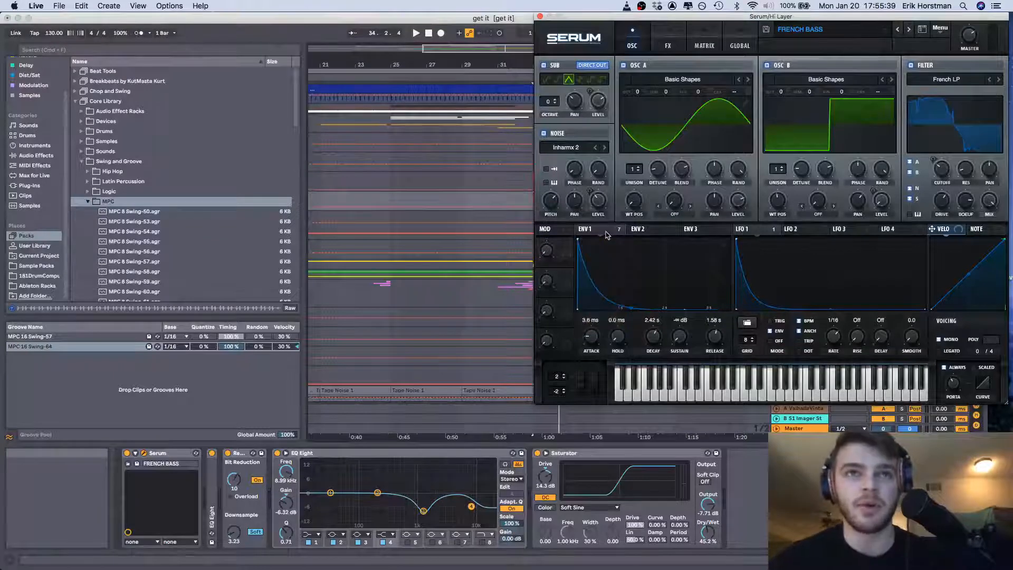
pyautogui.moveTo(765, 235)
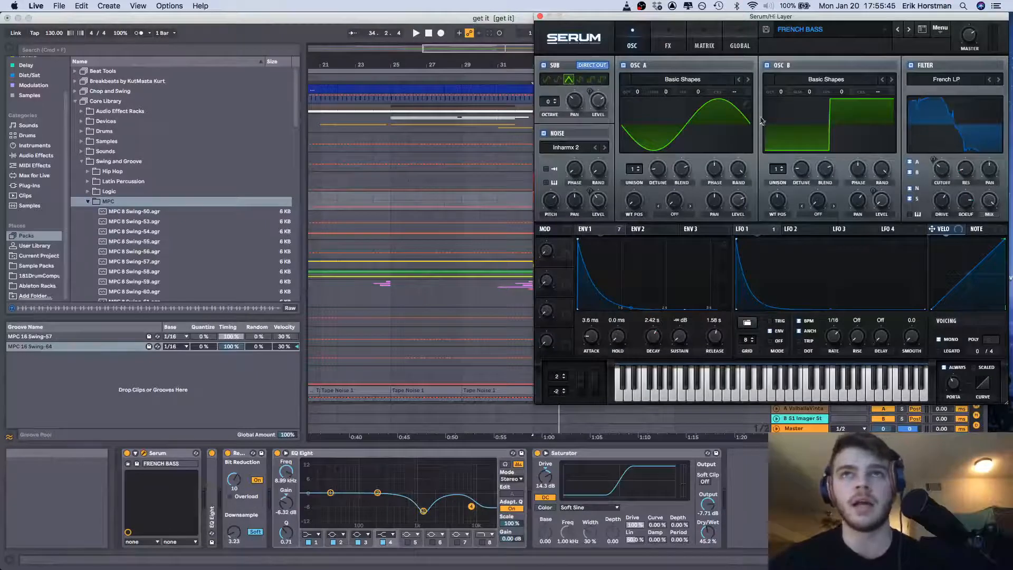
pyautogui.click(953, 80)
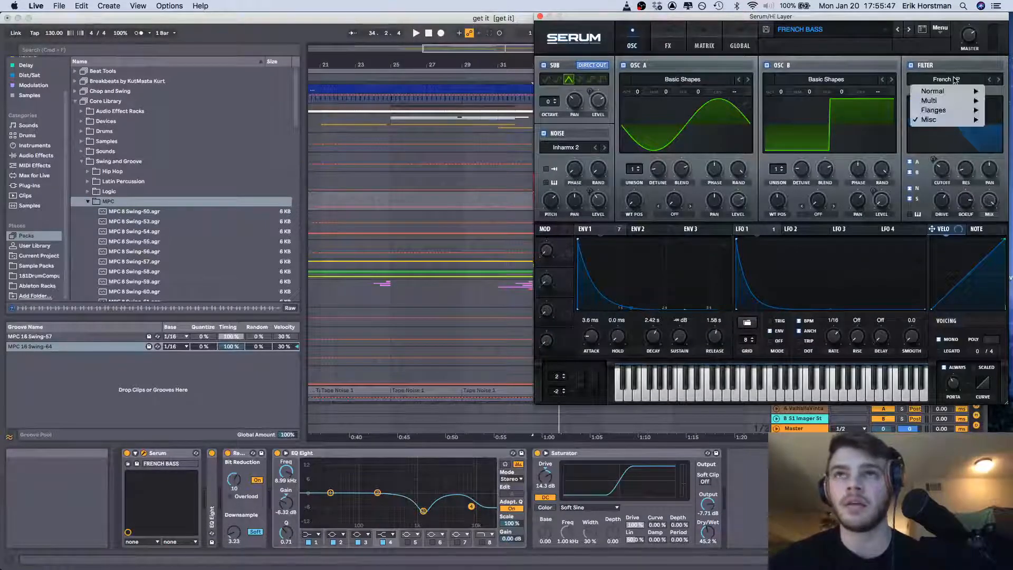
pyautogui.moveTo(948, 121)
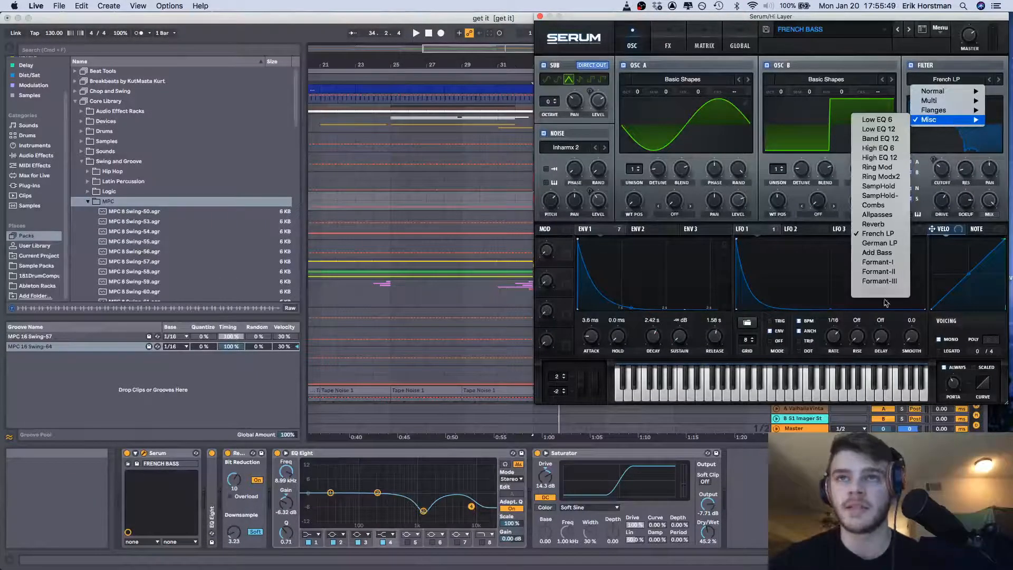
pyautogui.click(892, 237)
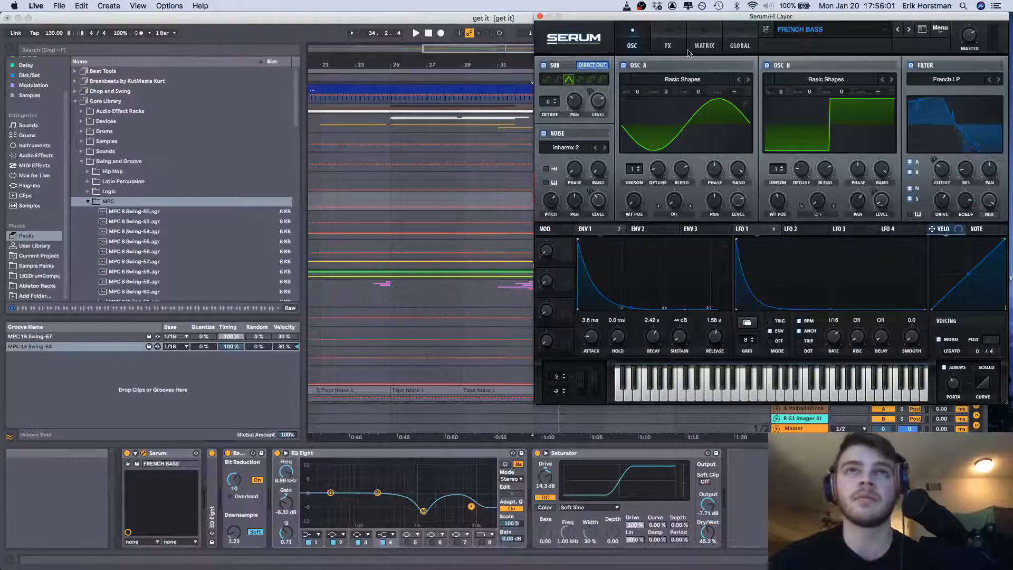
# Show Serum's effects for the Hi Layer sound and view the available distortion types, keeping Asym
pyautogui.click(667, 46)
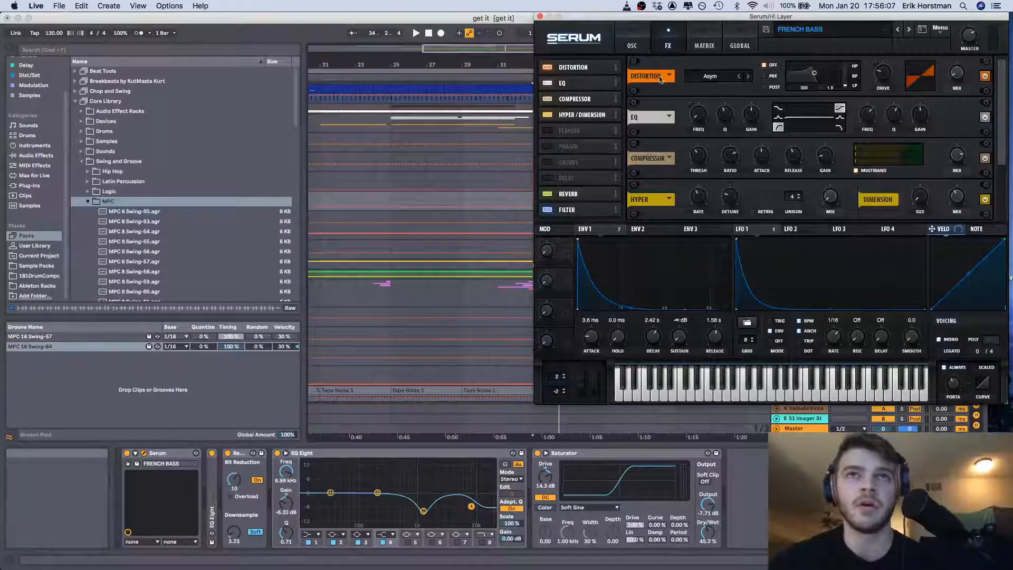
pyautogui.click(712, 78)
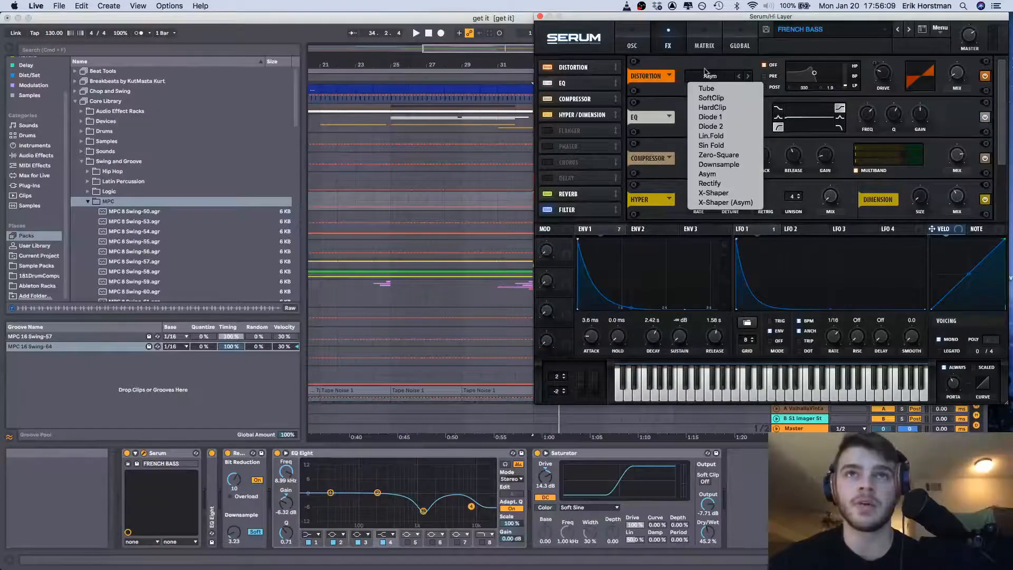
pyautogui.click(704, 72)
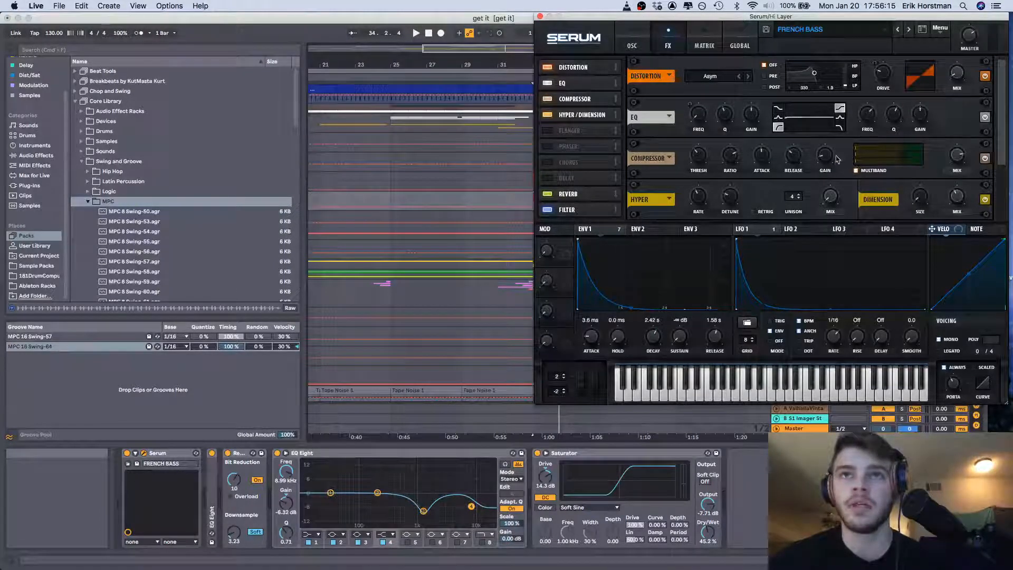
# Show Serum's modulation matrix, play the Hi Layer with LFO 1's Mast.Tun modulation bypassed, and re-enable that modulation
pyautogui.click(698, 48)
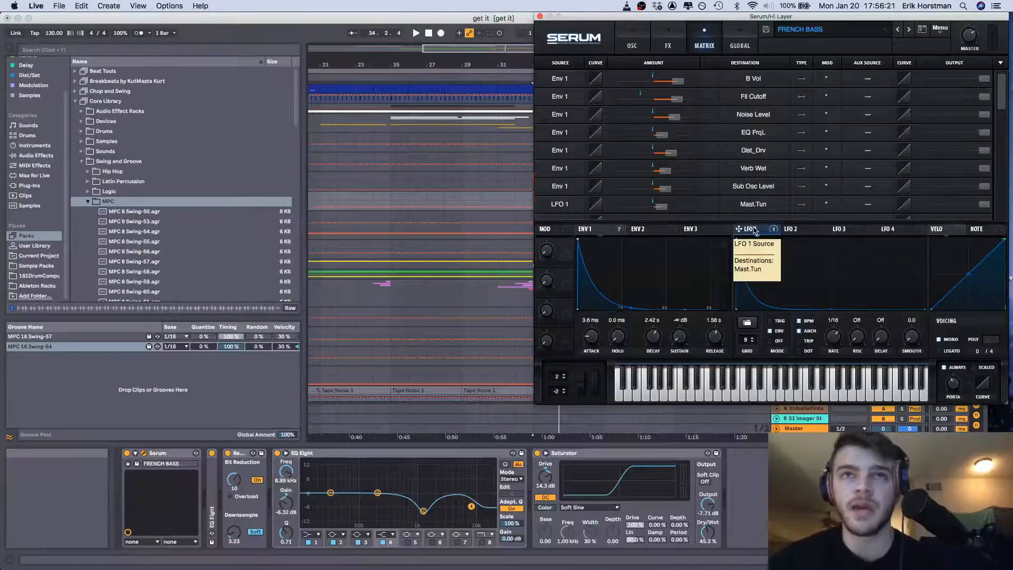
pyautogui.press('space')
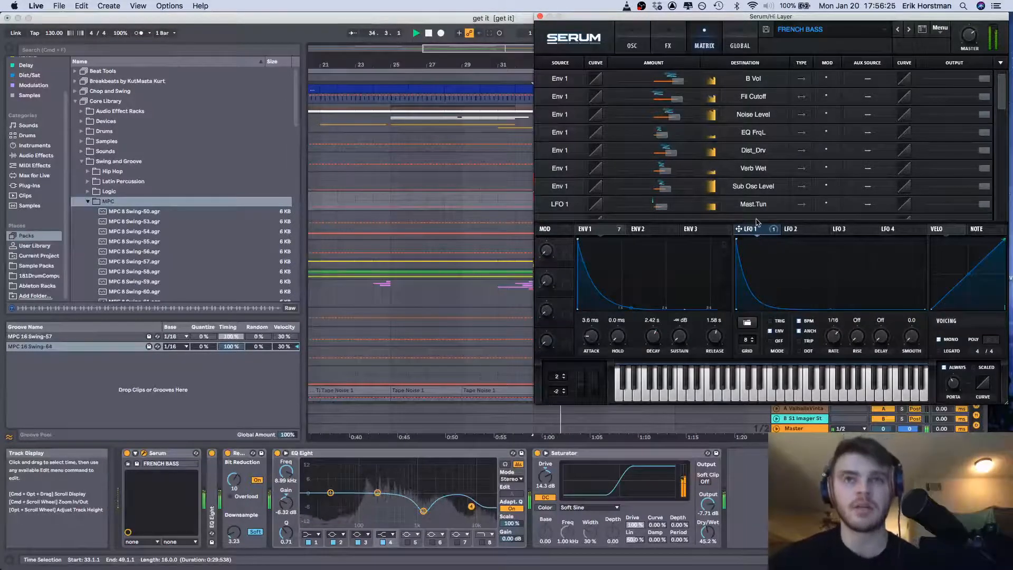
pyautogui.rightClick(756, 230)
pyautogui.click(771, 247)
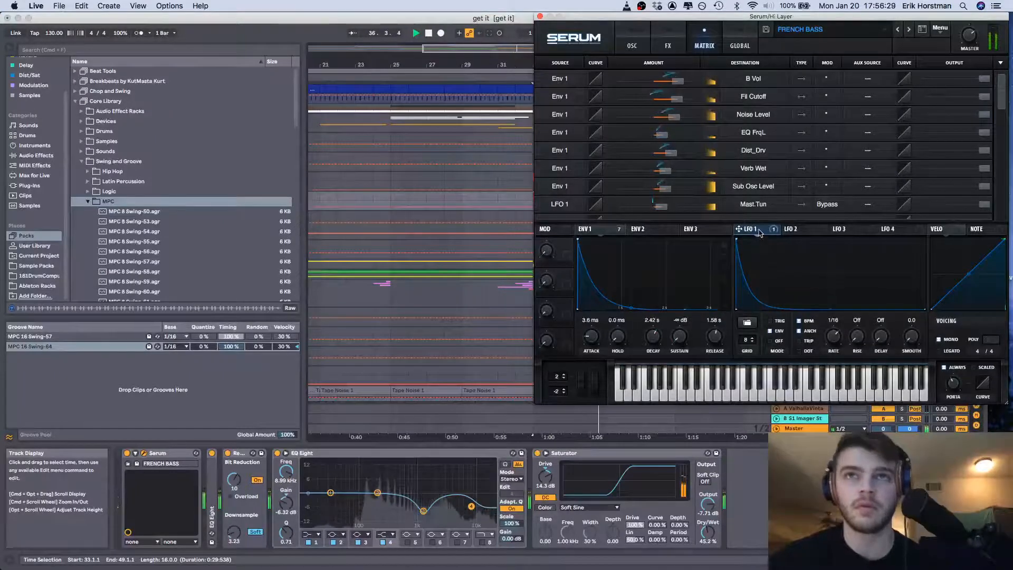
pyautogui.rightClick(759, 233)
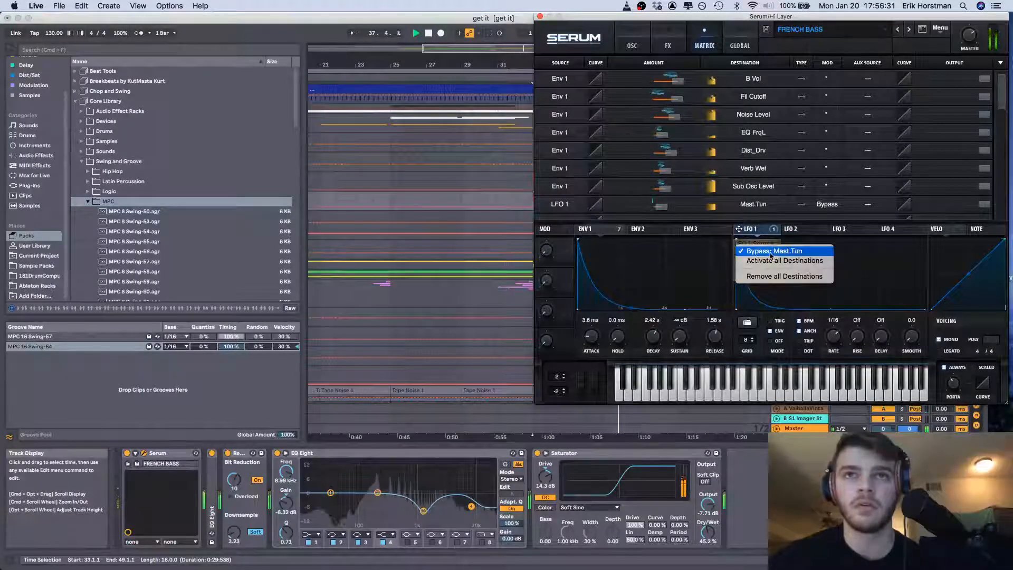
pyautogui.click(770, 252)
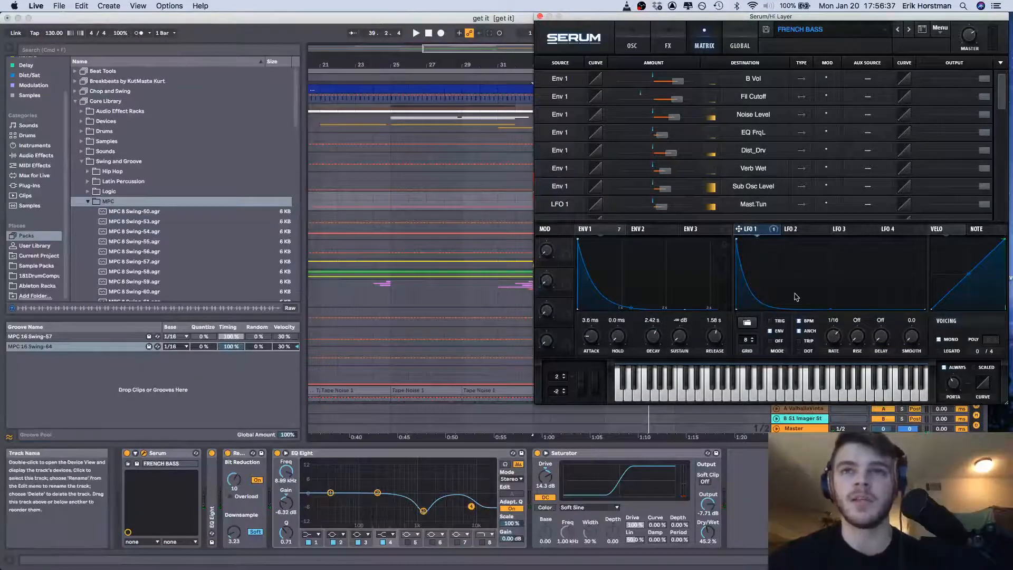
# Close Serum, solo the 16th note bass with the PERC SUB group, and play from its clip in bar 36
pyautogui.click(540, 17)
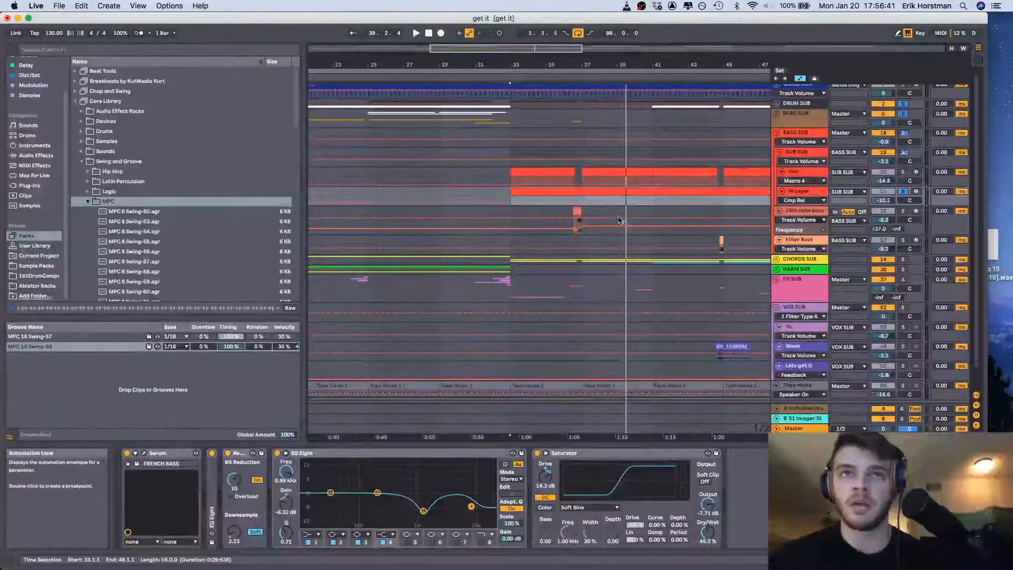
pyautogui.click(579, 209)
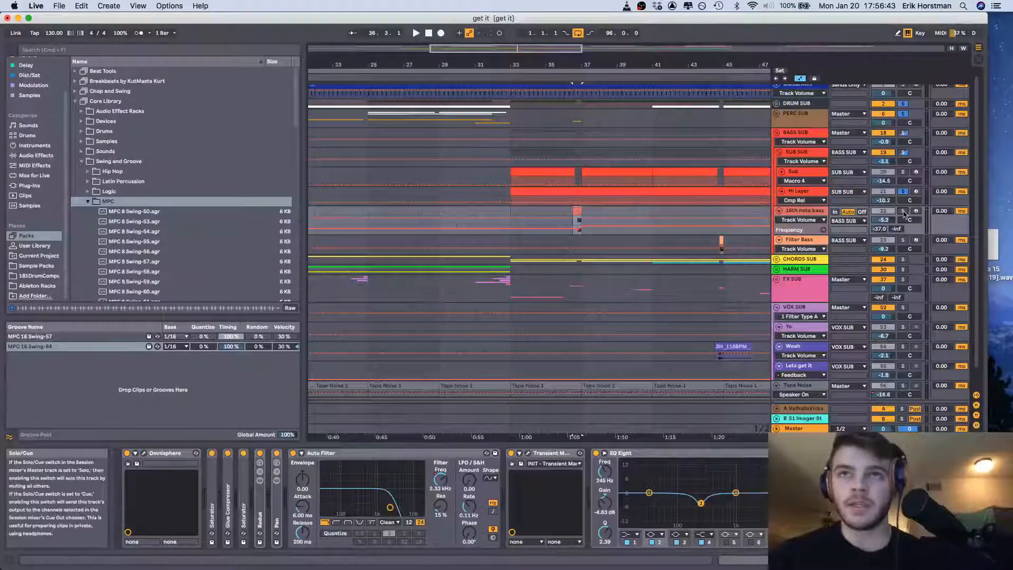
pyautogui.click(903, 210)
pyautogui.scroll(1, 902, 127)
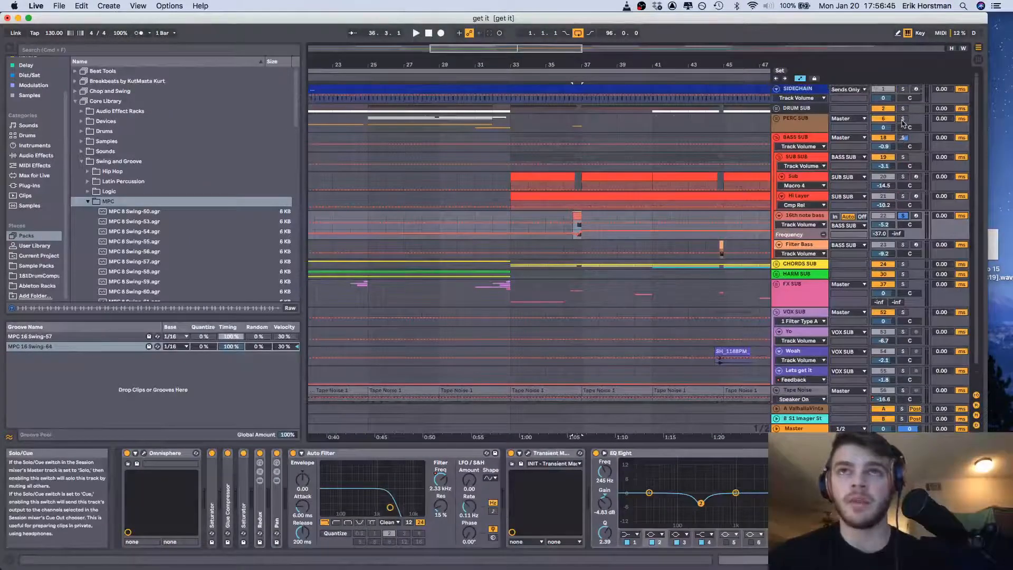
pyautogui.click(572, 136)
pyautogui.click(573, 129)
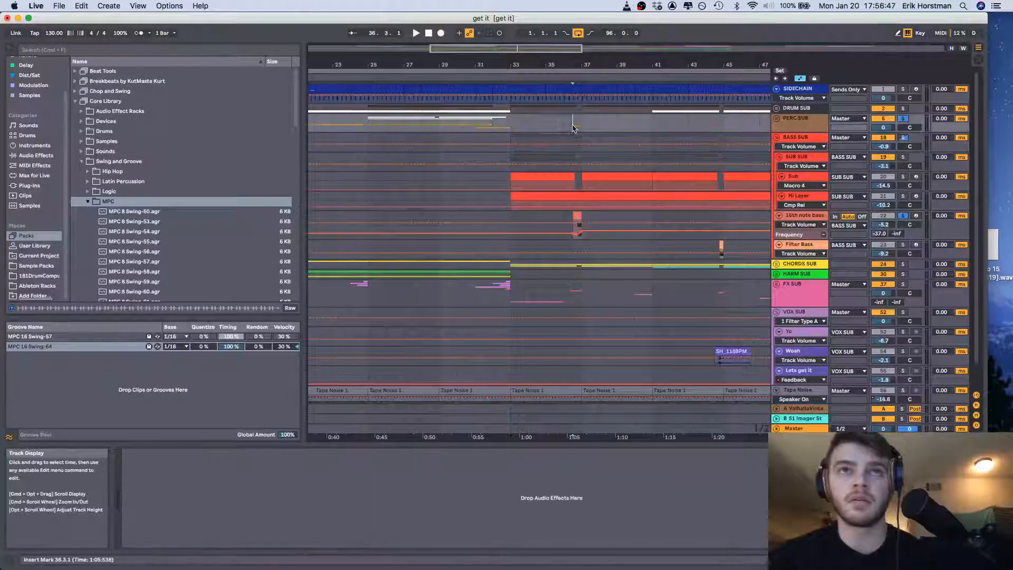
pyautogui.press('space')
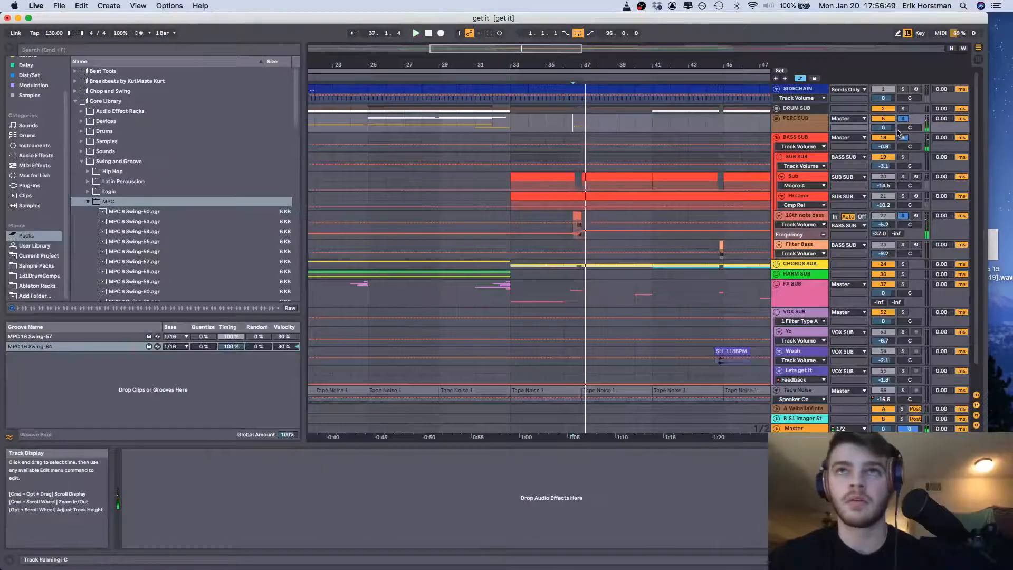
# Unfold the PERC SUB group, solo the 15 Snare 909 track, and play its clip in bar 36
pyautogui.click(777, 119)
pyautogui.scroll(-5, 576, 211)
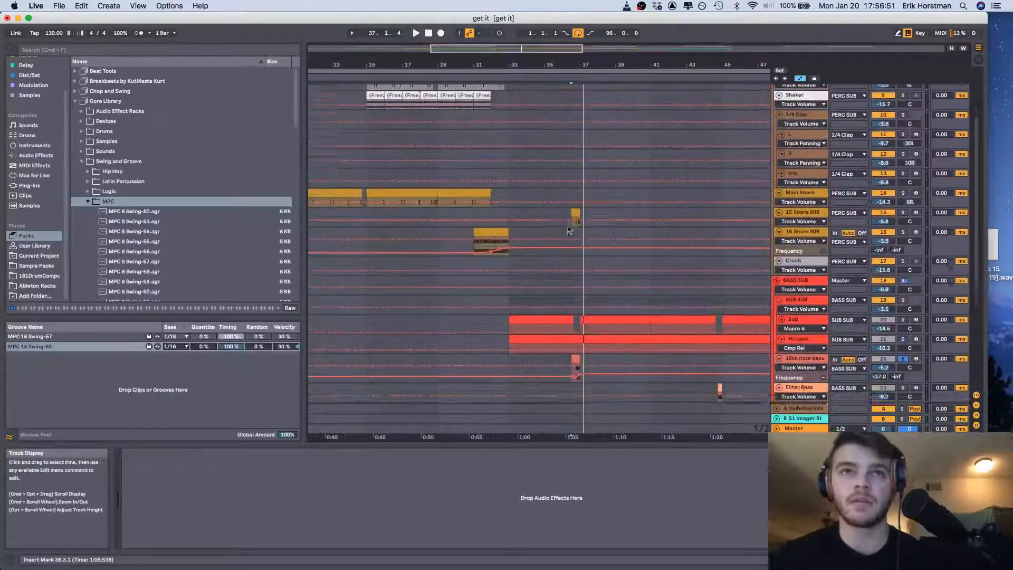
pyautogui.click(575, 209)
pyautogui.press('space')
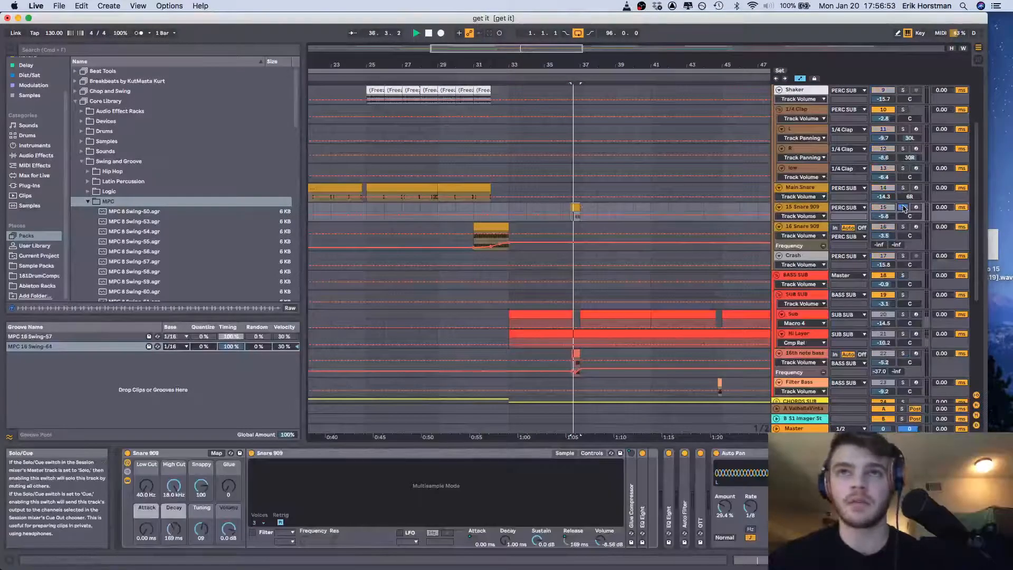
pyautogui.scroll(-5, 904, 216)
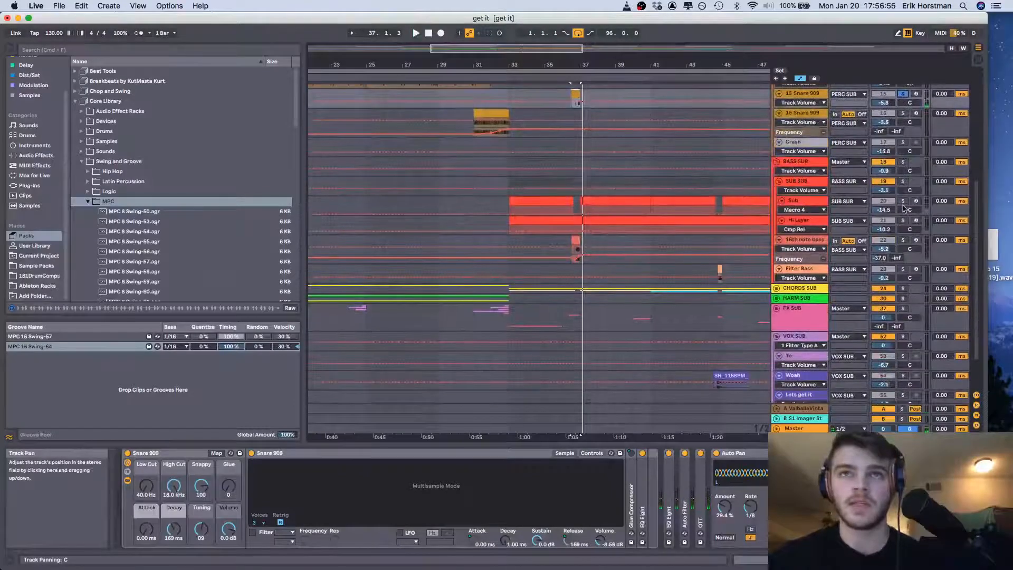
# Play the 16th note bass clip soloed with the 15 Snare 909 track and on its own, and clear the solos
pyautogui.click(903, 240)
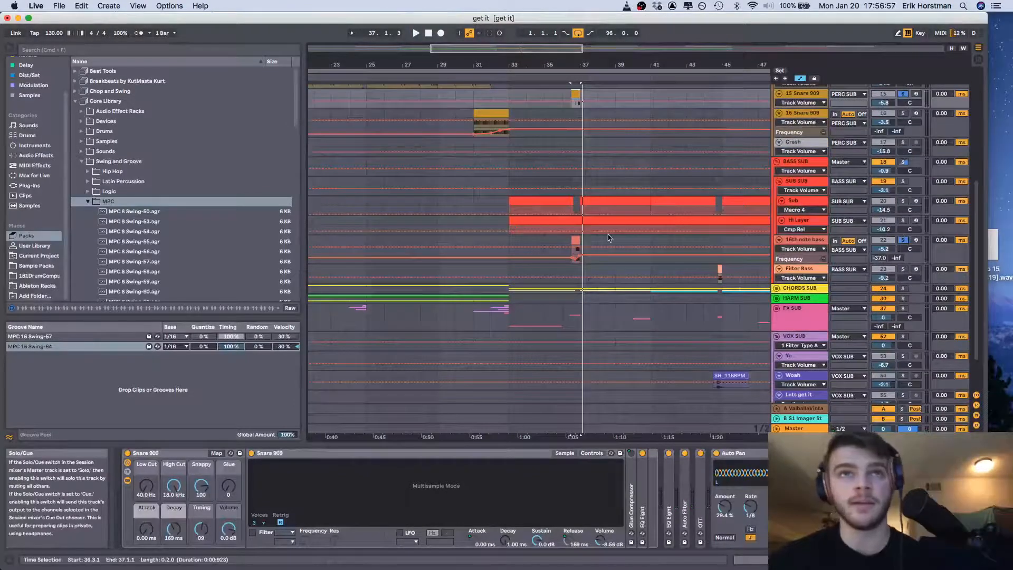
pyautogui.click(575, 238)
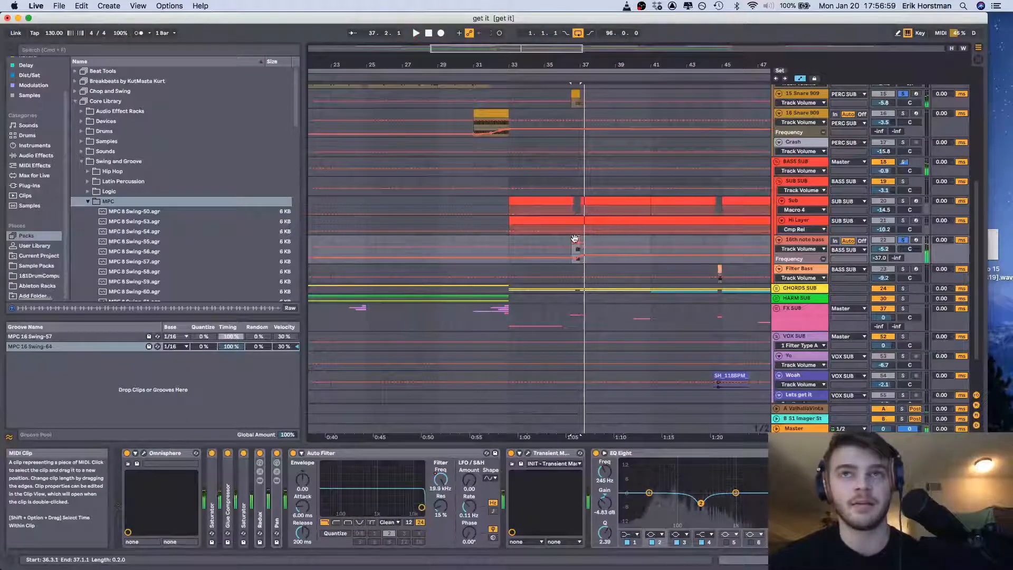
pyautogui.doubleClick(903, 162)
pyautogui.press('space')
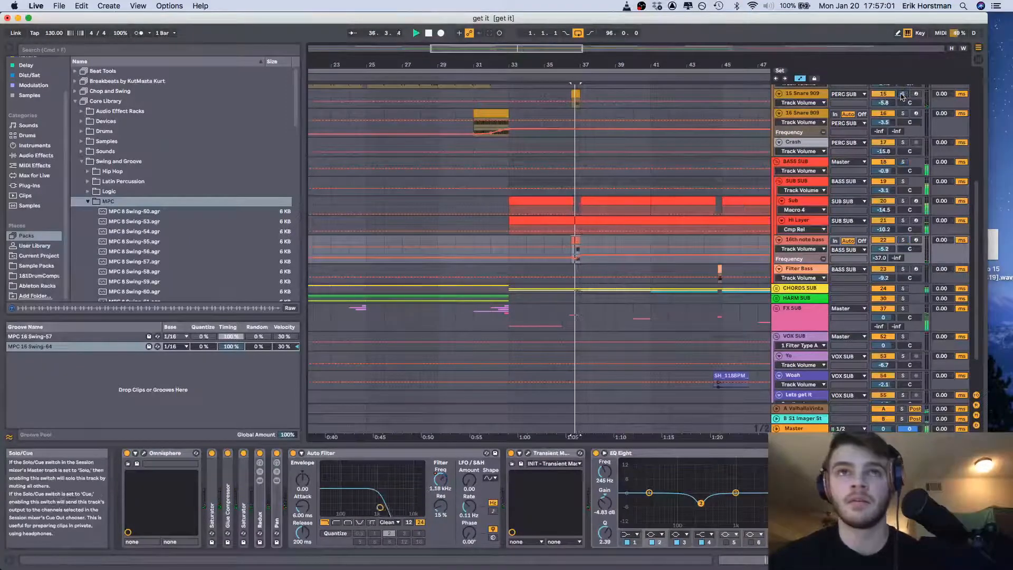
pyautogui.click(902, 239)
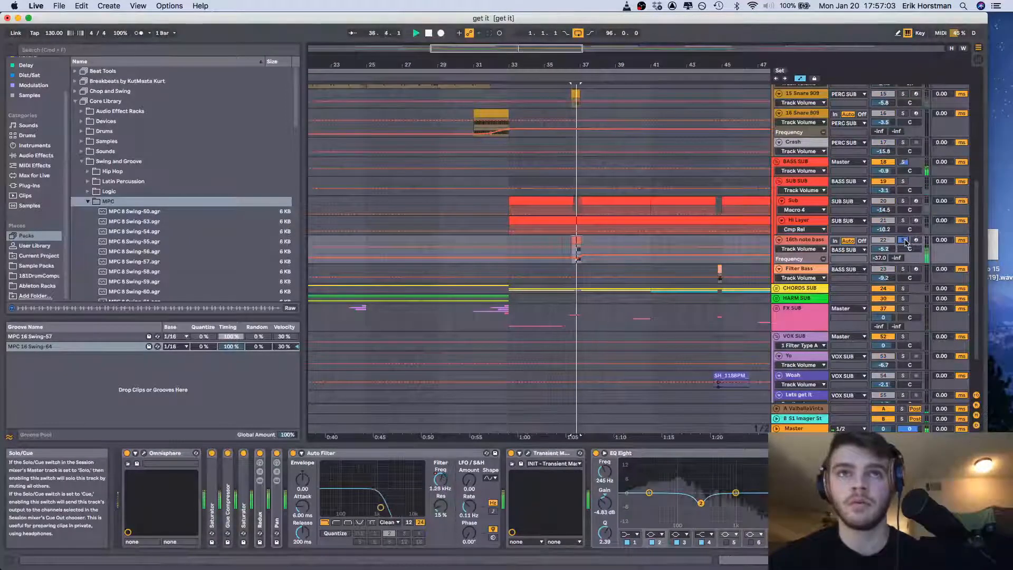
pyautogui.press('space')
pyautogui.click(904, 241)
# Solo the Filter Bass track, select its clip just before bar 45, and play it
pyautogui.scroll(-3, 600, 243)
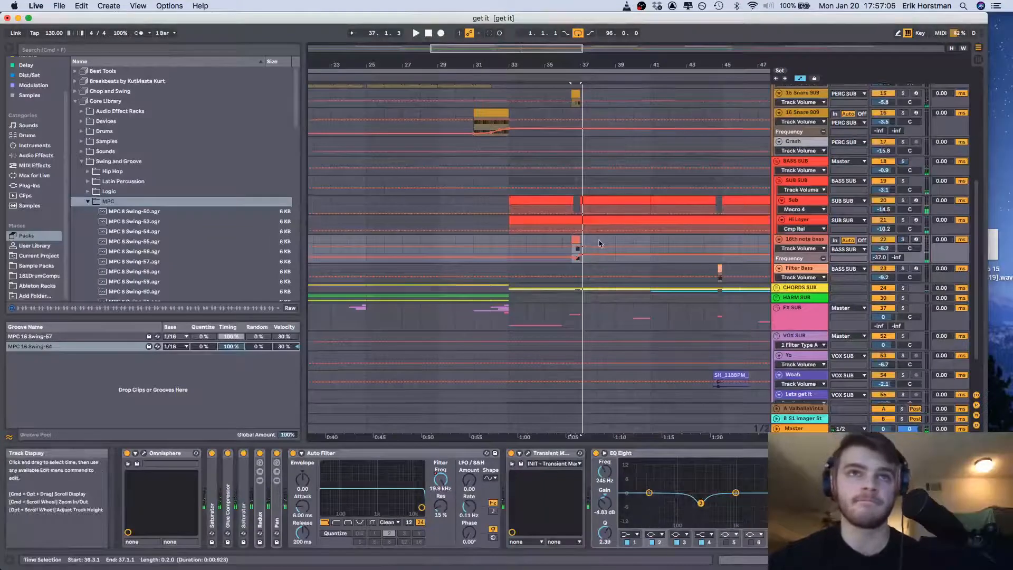
pyautogui.hscroll(5, 600, 243)
pyautogui.click(565, 244)
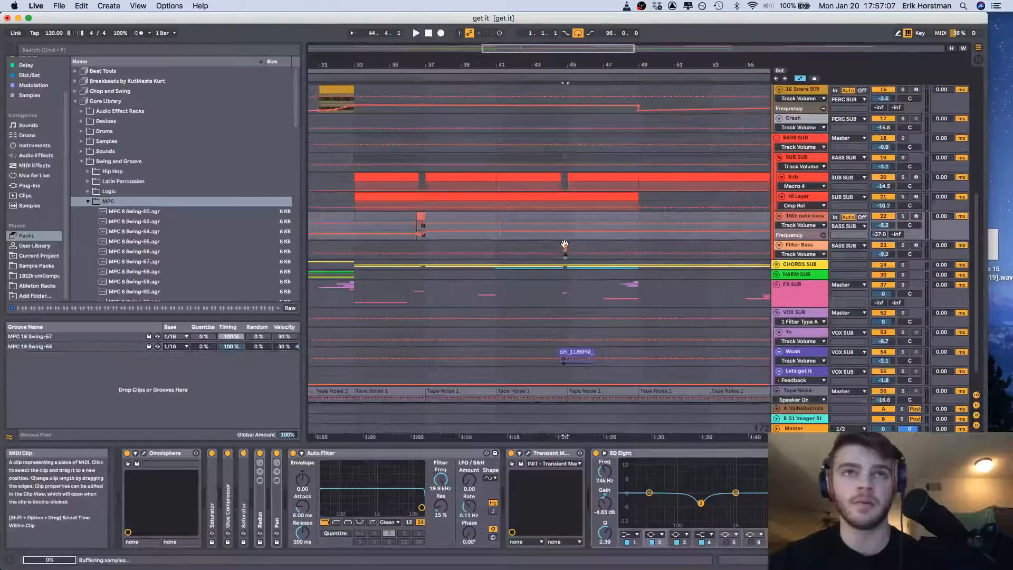
pyautogui.click(902, 245)
pyautogui.press('space')
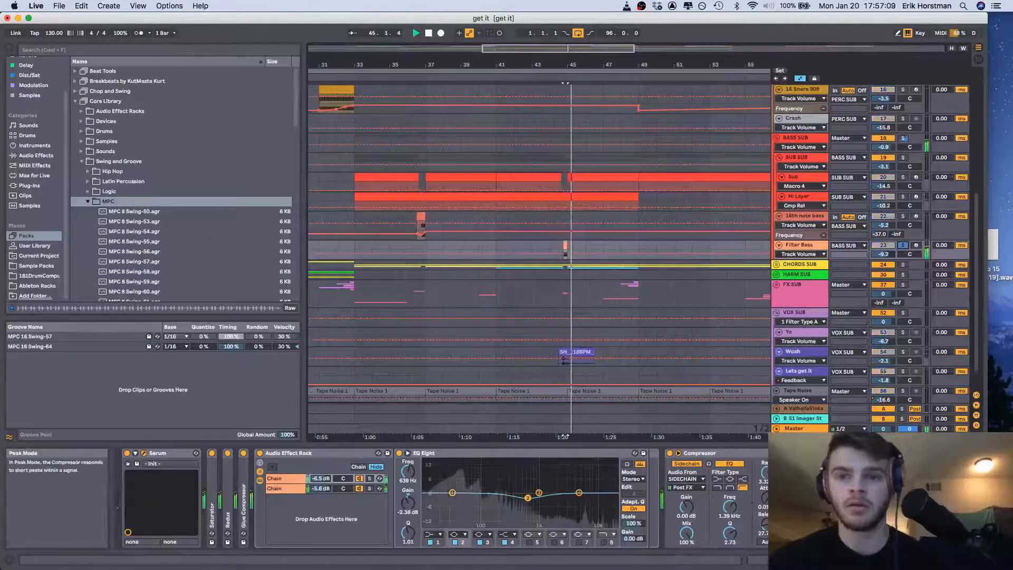
# Open the Filter Bass track's Serum synth and look through the User presets without loading one
pyautogui.press('alt+super+p')
pyautogui.moveTo(718, 191); pyautogui.dragTo(747, 40)
pyautogui.click(767, 50)
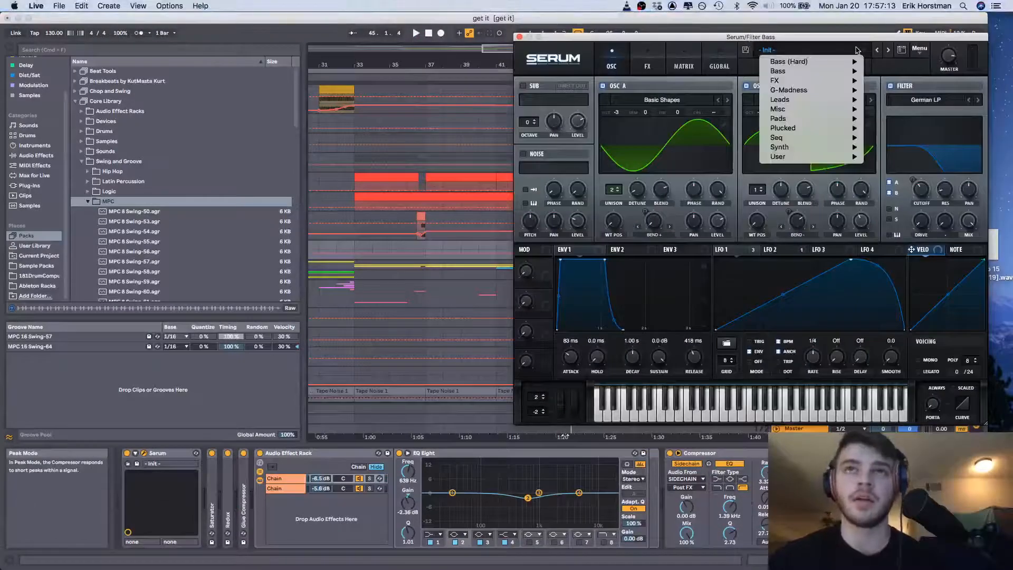
pyautogui.moveTo(823, 157)
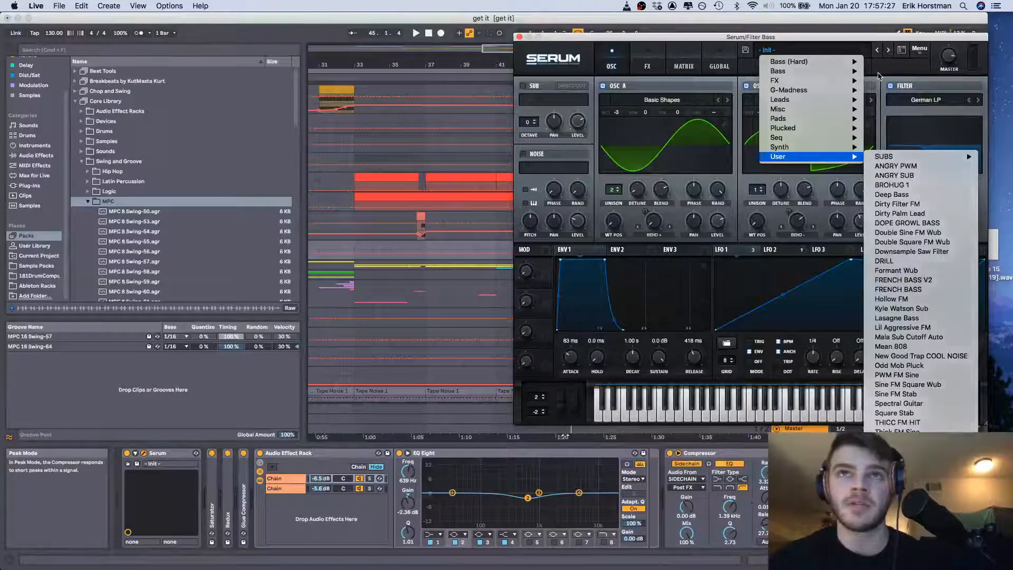
pyautogui.click(879, 76)
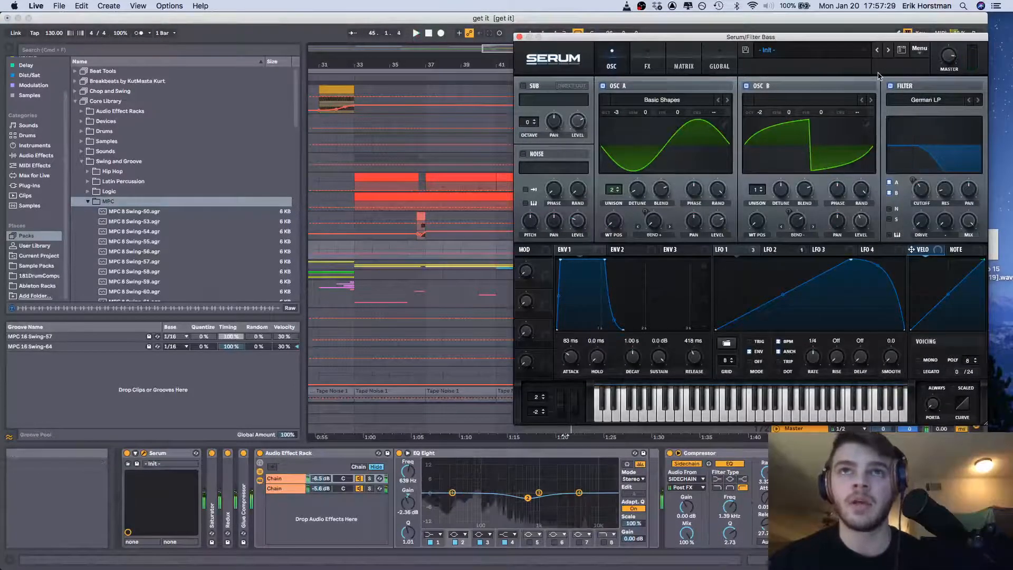
# Close the Filter Bass track's Serum window and unfold the CHORDS SUB group
pyautogui.moveTo(823, 37); pyautogui.dragTo(696, 35)
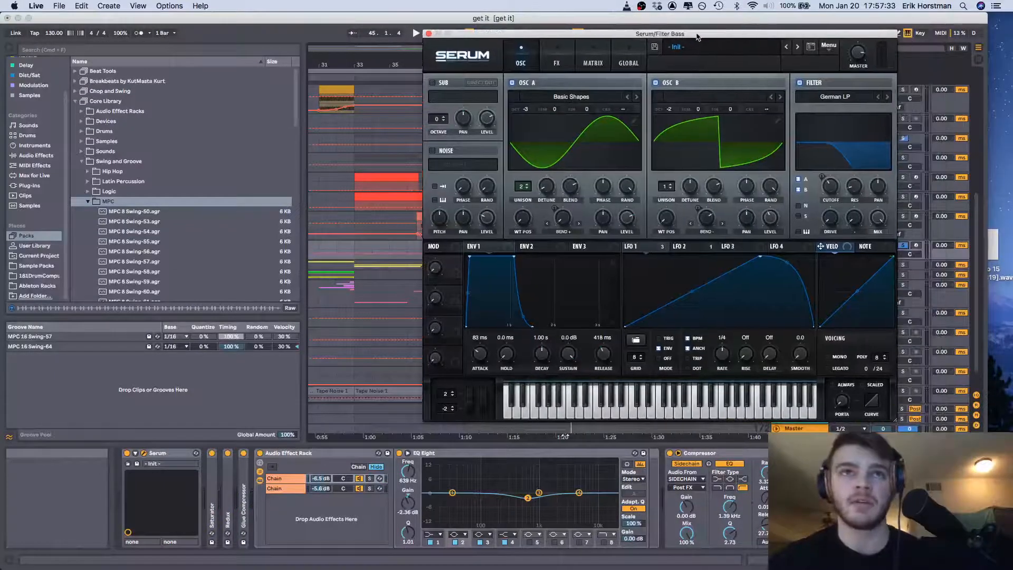
pyautogui.click(428, 34)
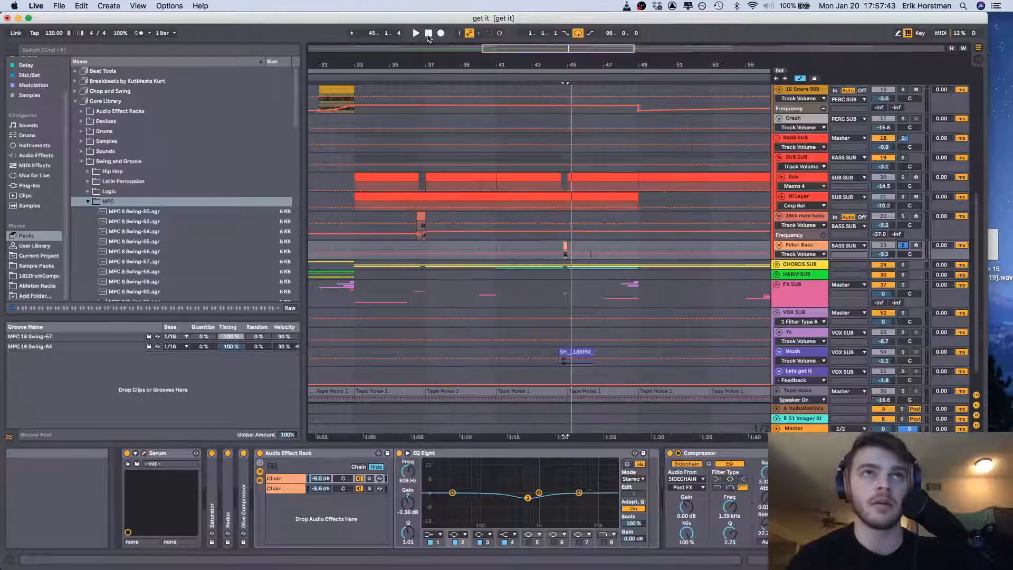
pyautogui.scroll(-3, 514, 211)
pyautogui.hscroll(-6, 514, 211)
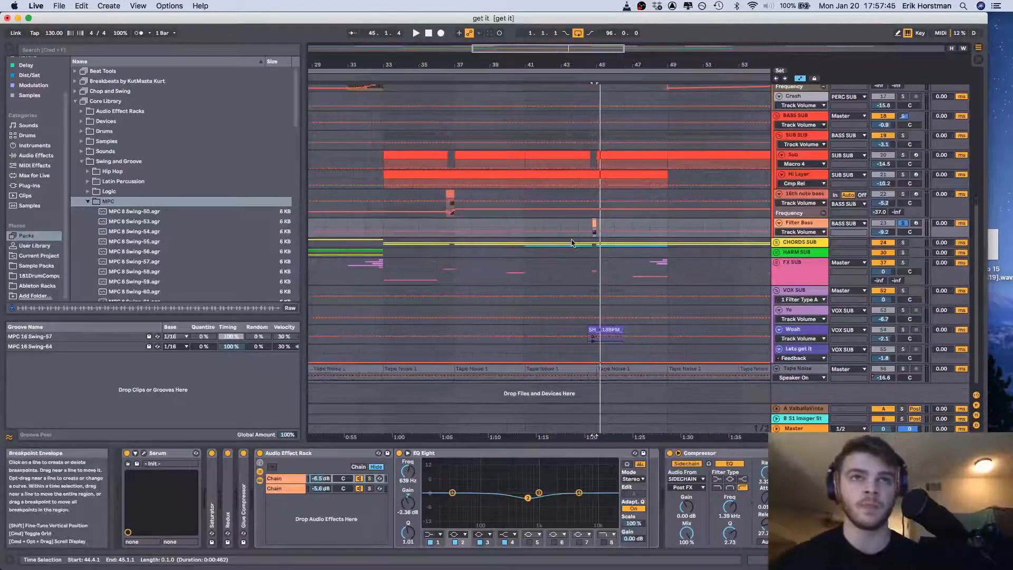
pyautogui.click(775, 239)
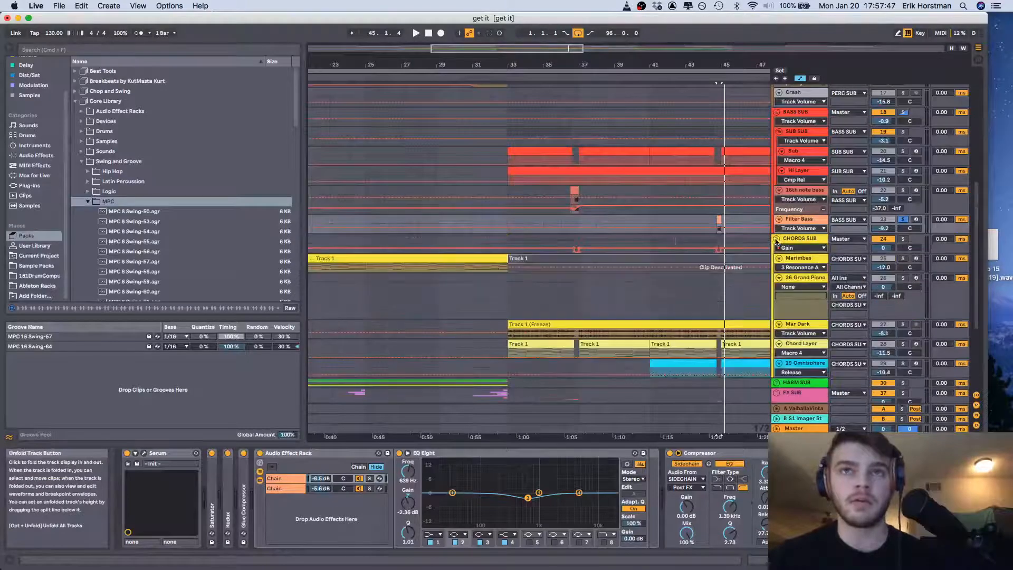
pyautogui.scroll(-2, 475, 237)
# Loop bars 25 to 33 and play the section with the Marimbas track soloed
pyautogui.click(405, 223)
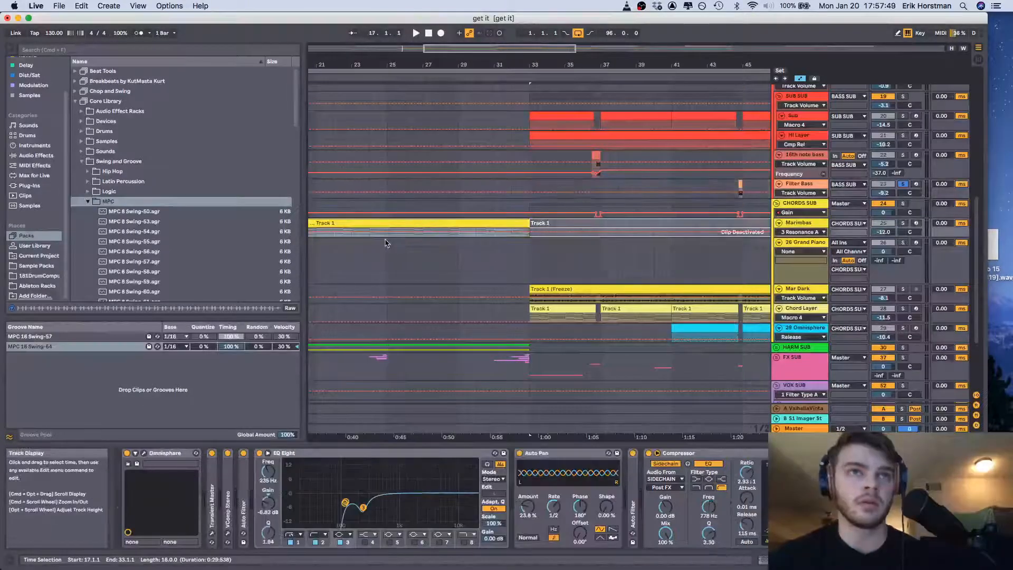
pyautogui.moveTo(387, 240); pyautogui.dragTo(526, 228)
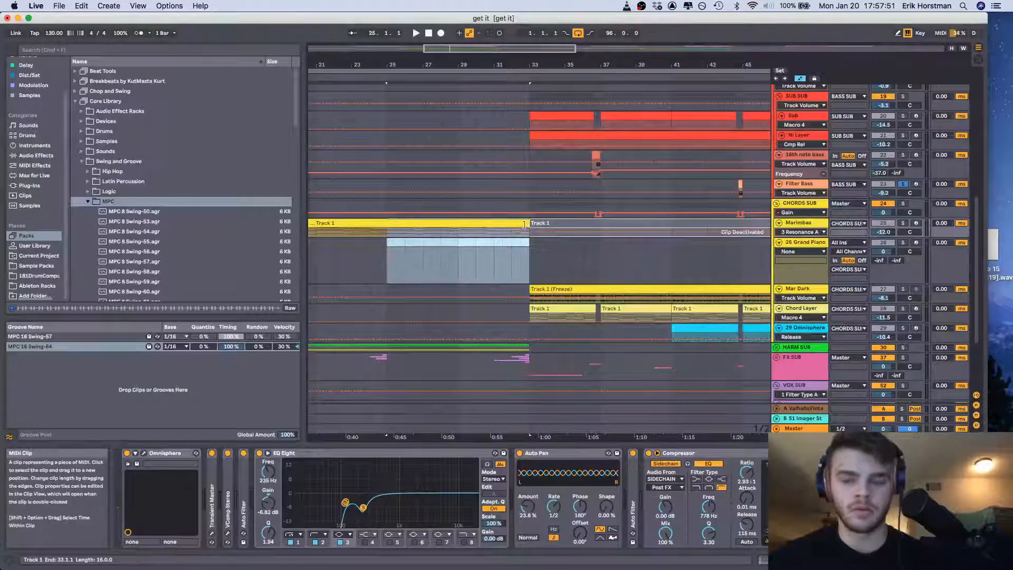
pyautogui.press('super+l')
pyautogui.press('space')
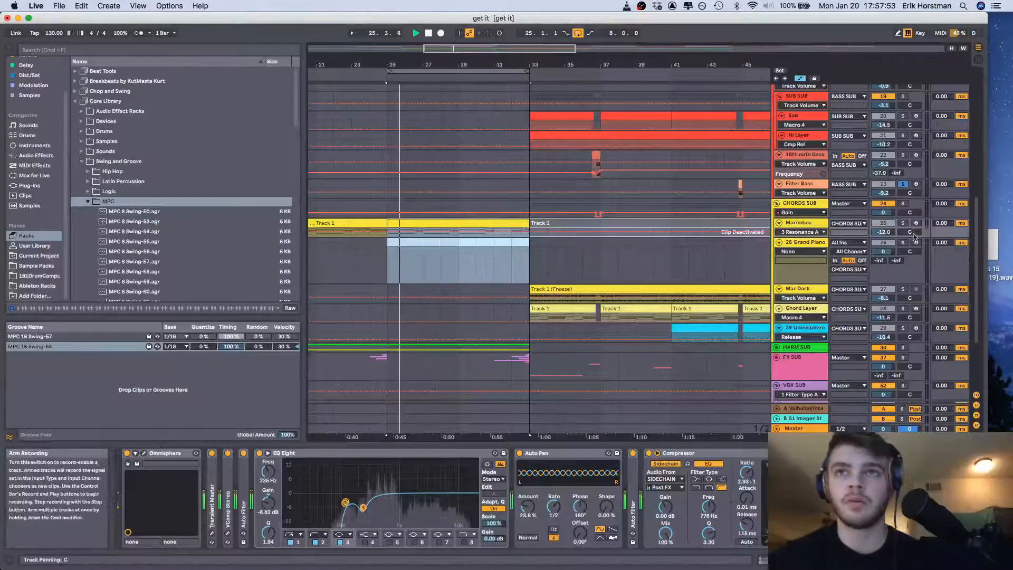
pyautogui.click(902, 222)
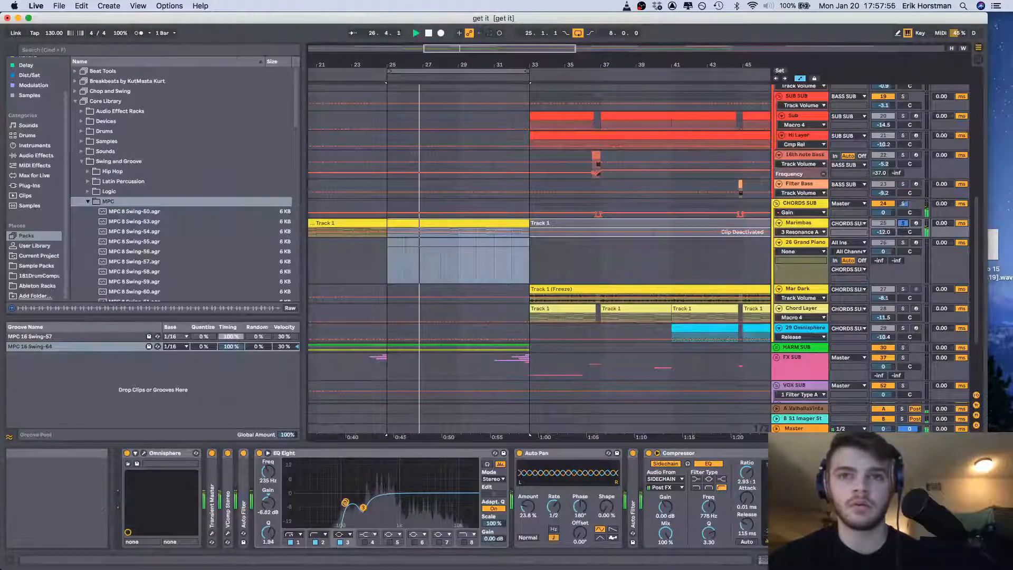
# Show the Marimbas clip's notes, play the loop briefly, and enlarge the clip view to examine the chords
pyautogui.click(775, 560)
pyautogui.press('space')
pyautogui.scroll(-5, 577, 205)
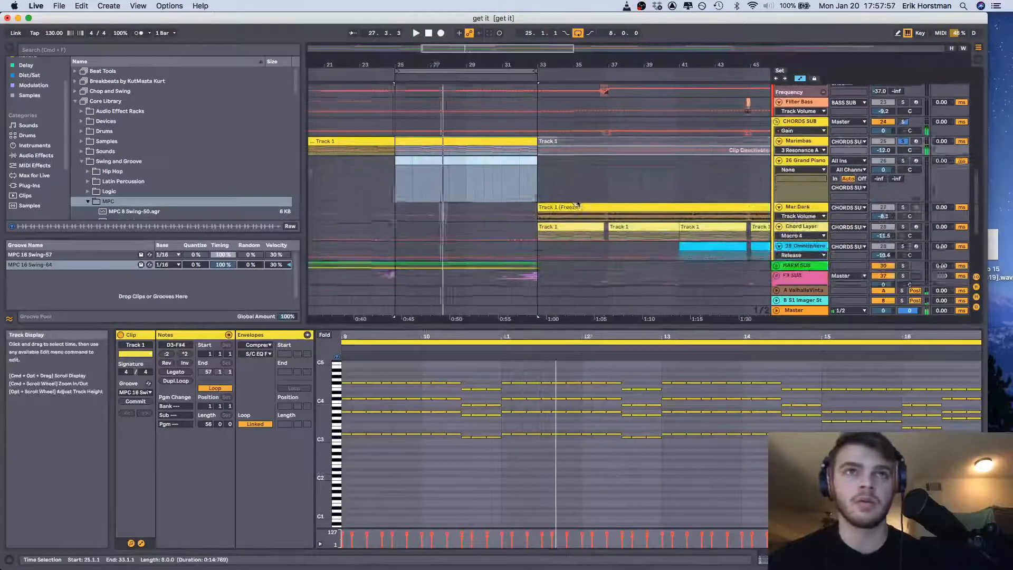
pyautogui.press('space')
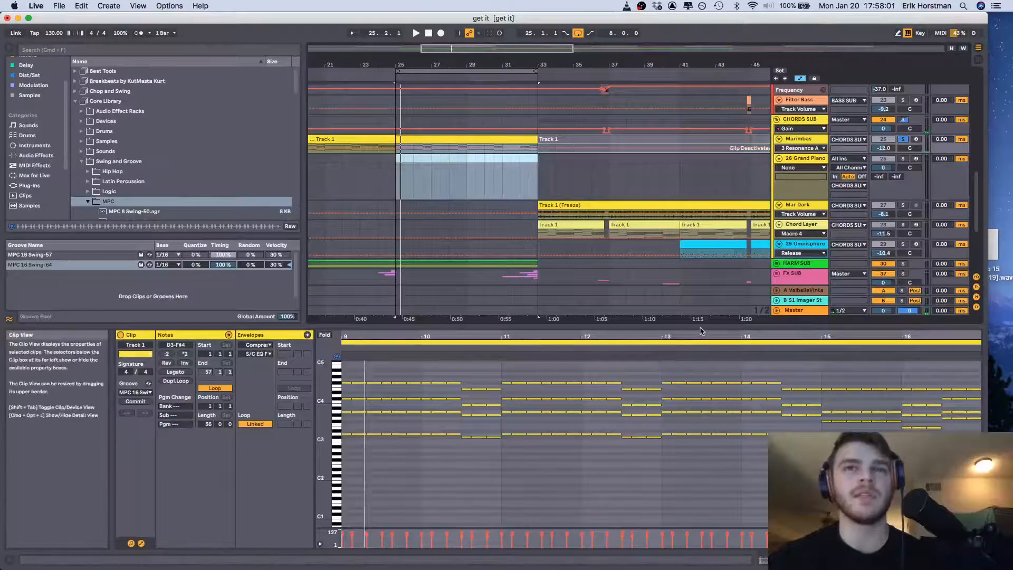
pyautogui.moveTo(702, 325); pyautogui.dragTo(700, 252)
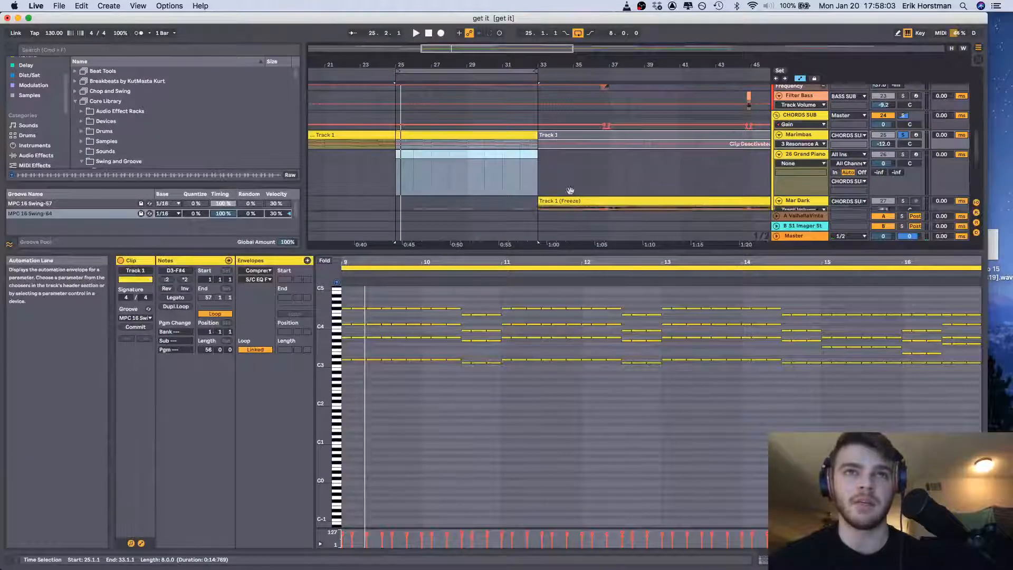
pyautogui.scroll(-2, 570, 192)
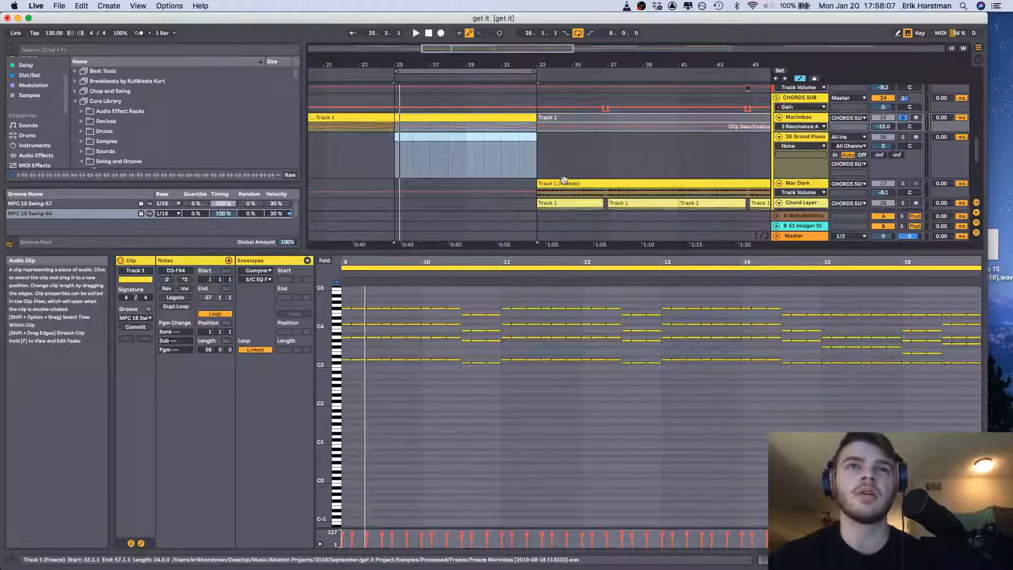
# Solo the Mar Dark track alongside Marimbas and play its frozen clip from bar 33
pyautogui.click(564, 180)
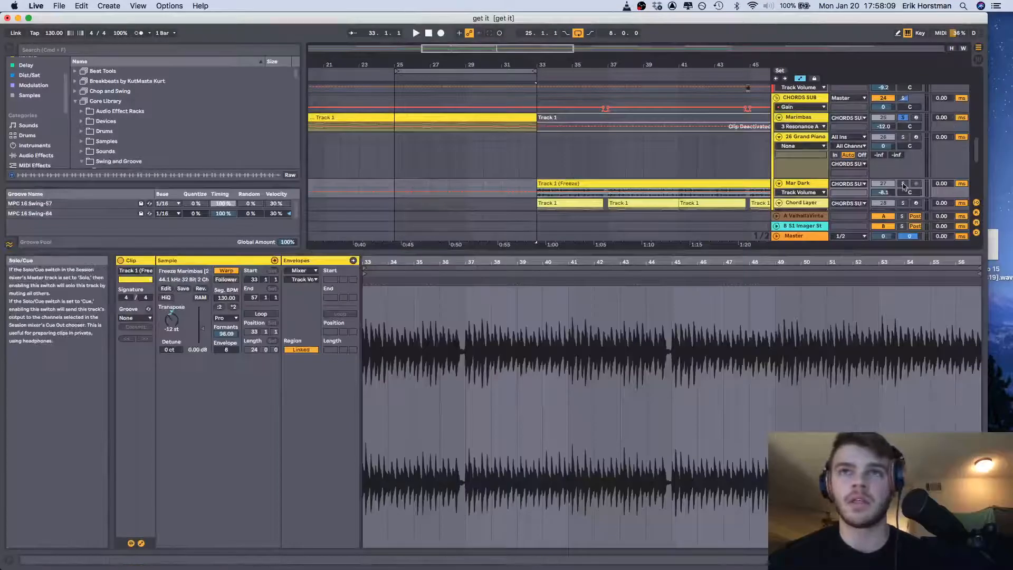
pyautogui.press('space')
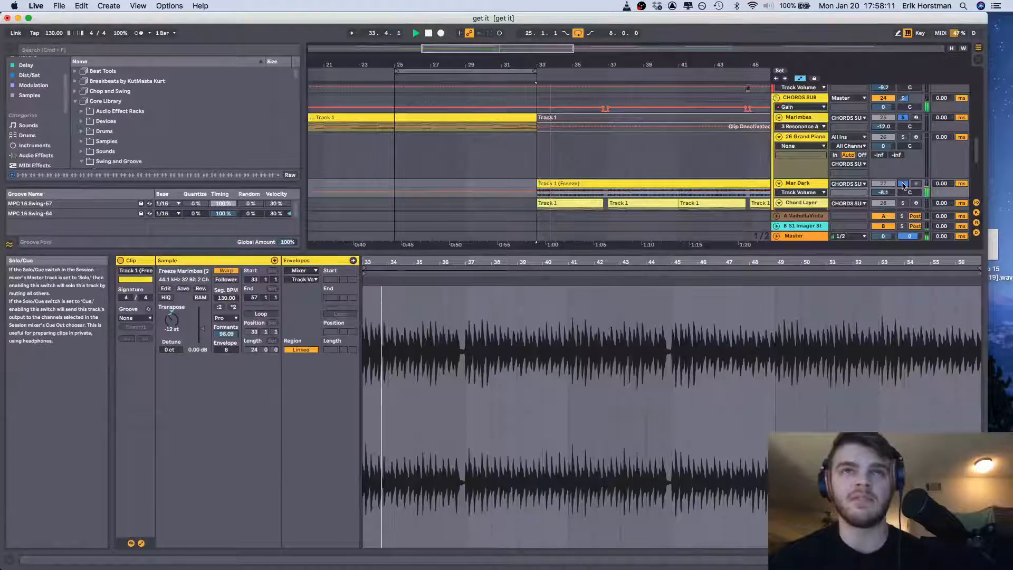
pyautogui.click(482, 118)
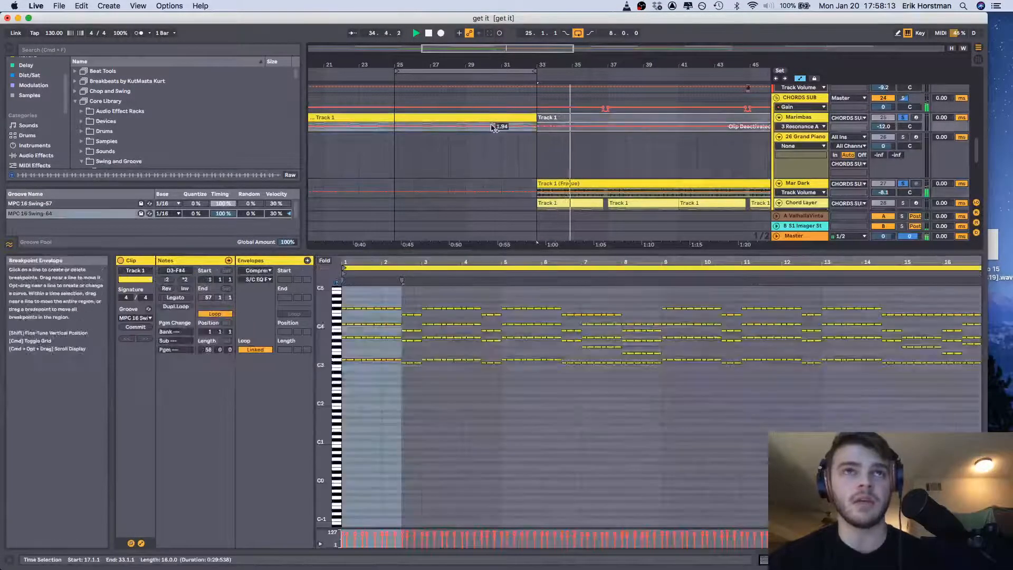
pyautogui.press('space')
pyautogui.click(558, 126)
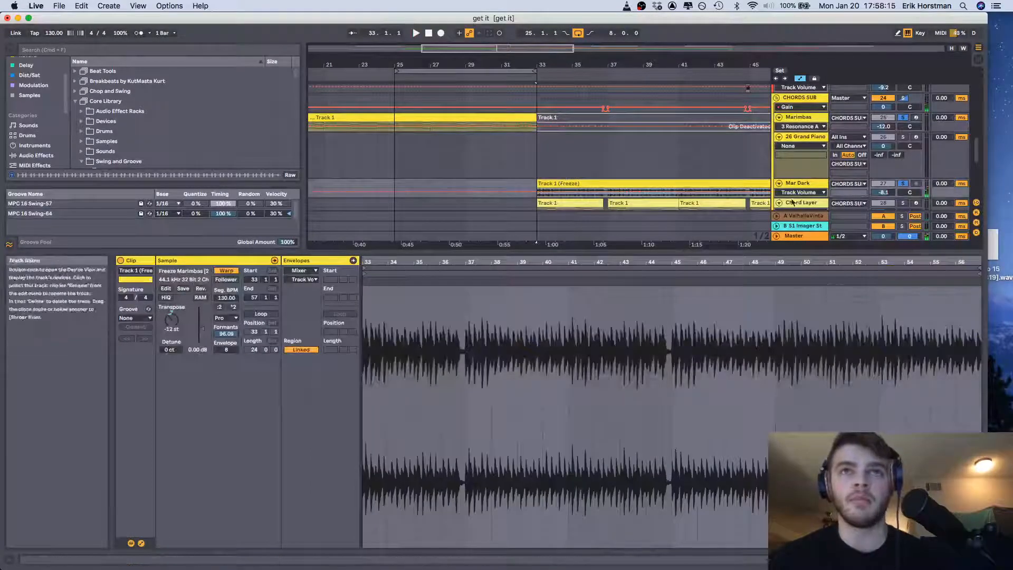
# Play the Marimbas clip from bar 17, then select the frozen Mar Dark clip to compare the two
pyautogui.click(477, 119)
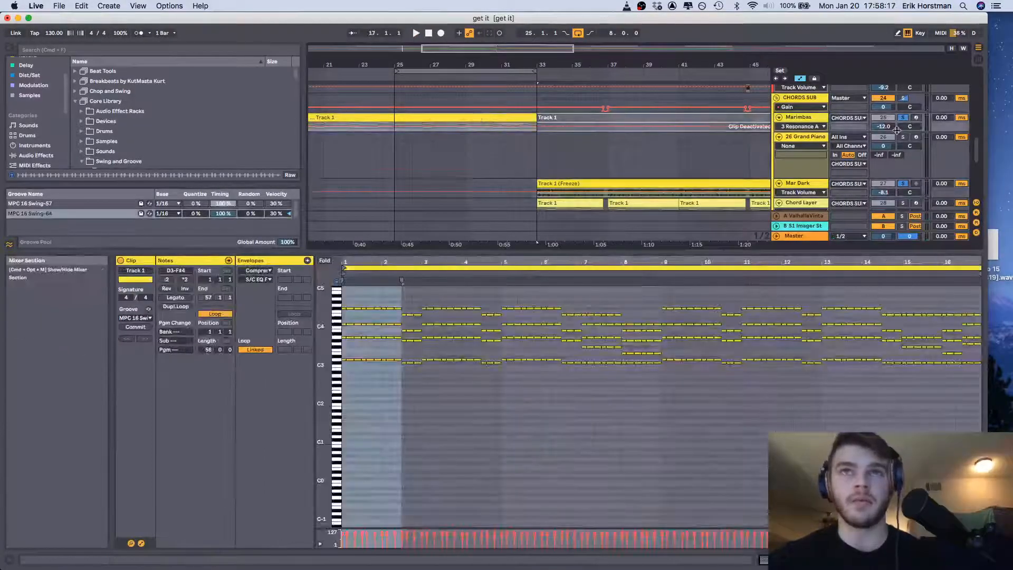
pyautogui.press('space')
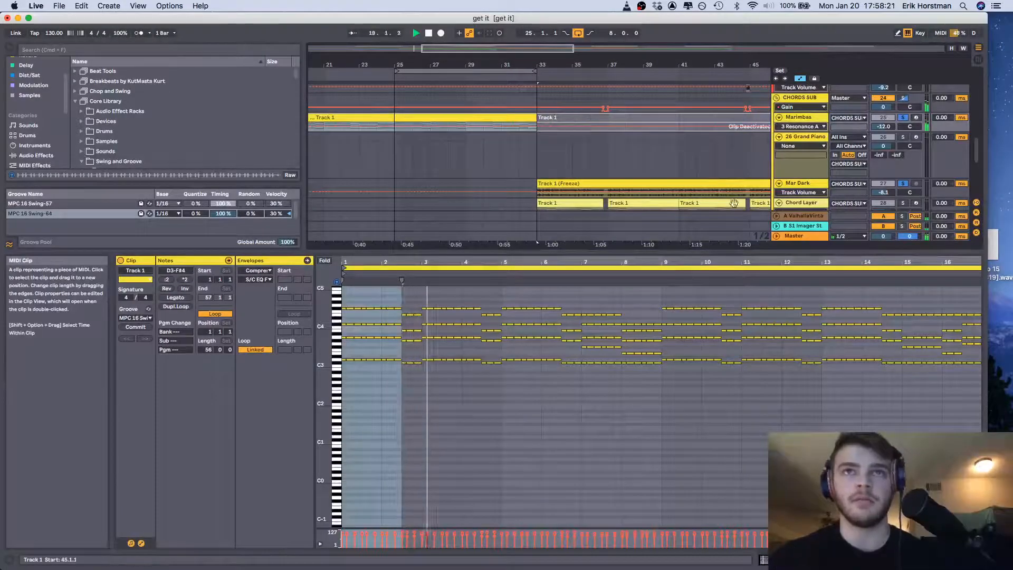
pyautogui.click(709, 185)
pyautogui.press('space')
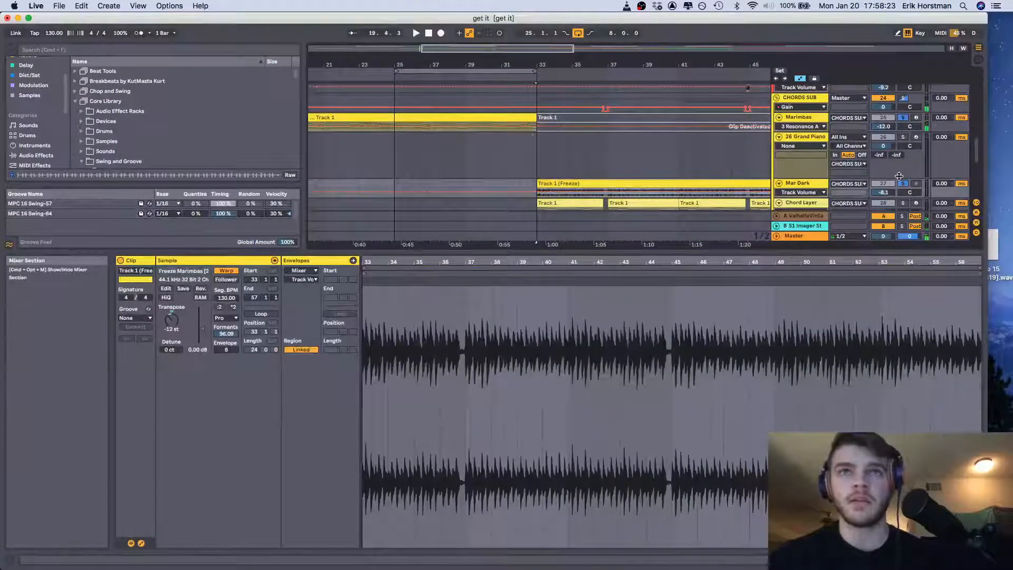
# Transpose the first group of notes in the Marimbas clip down an octave, play them, and move them back up
pyautogui.click(457, 116)
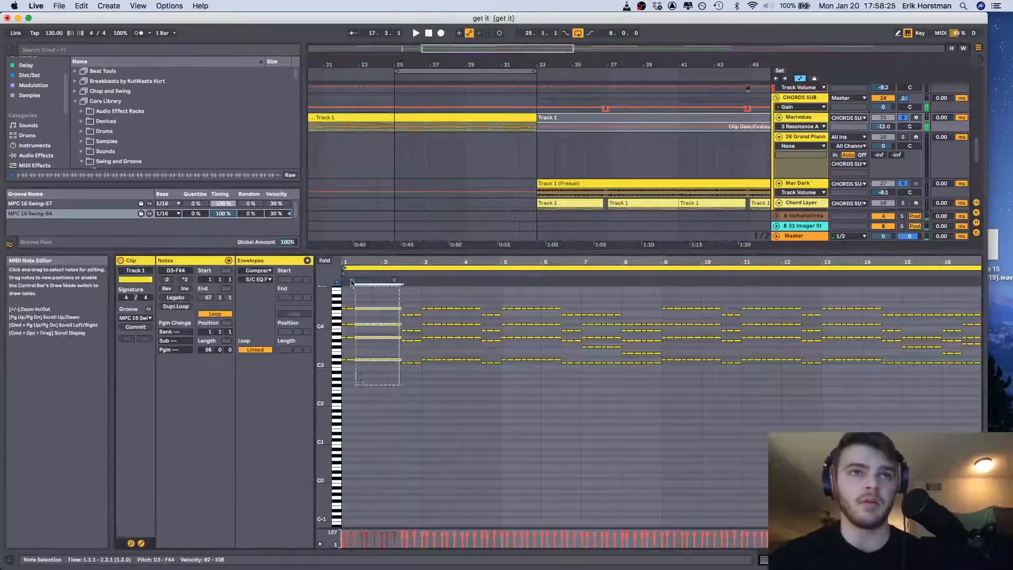
pyautogui.hotkey('shift', 'Down')
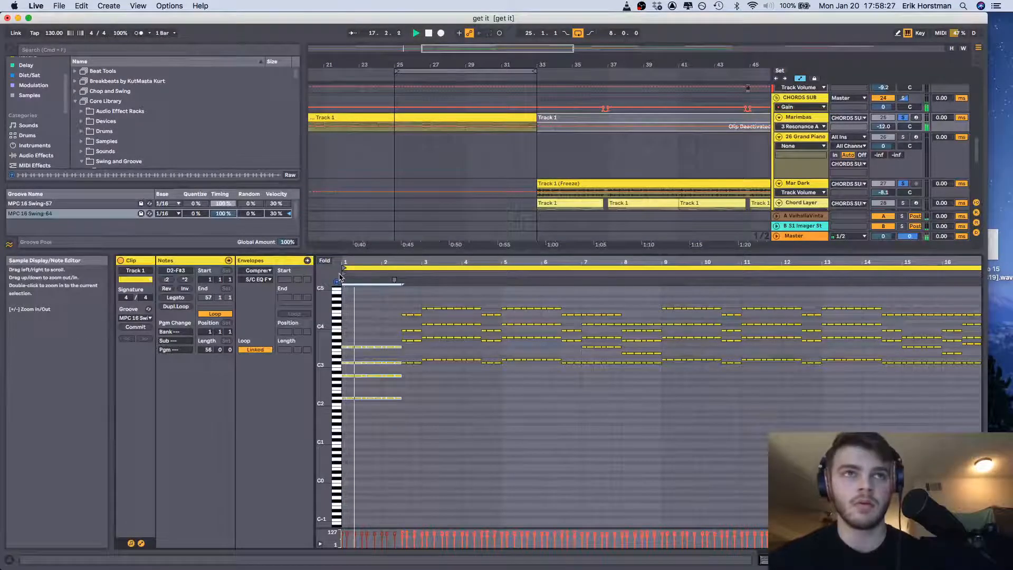
pyautogui.press('space')
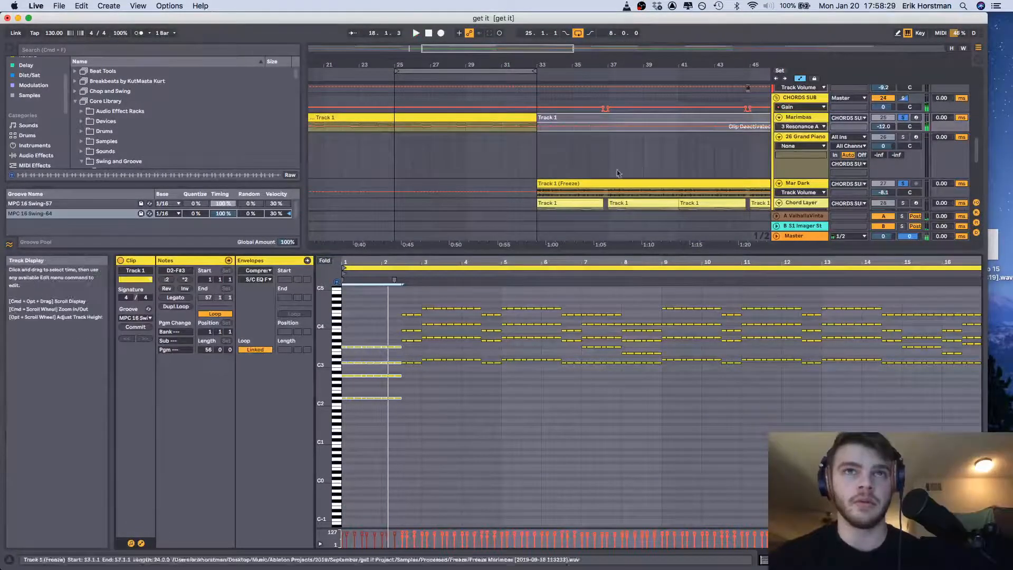
pyautogui.hotkey('shift', 'Up')
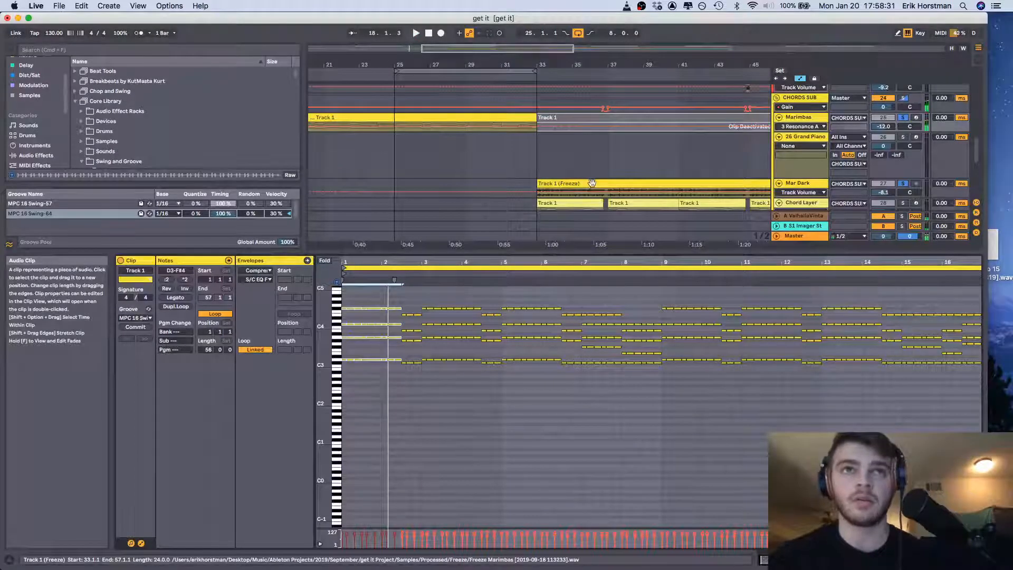
# Play the frozen Mar Dark clip from bar 33 with Marimbas out of solo
pyautogui.click(591, 183)
pyautogui.press('space')
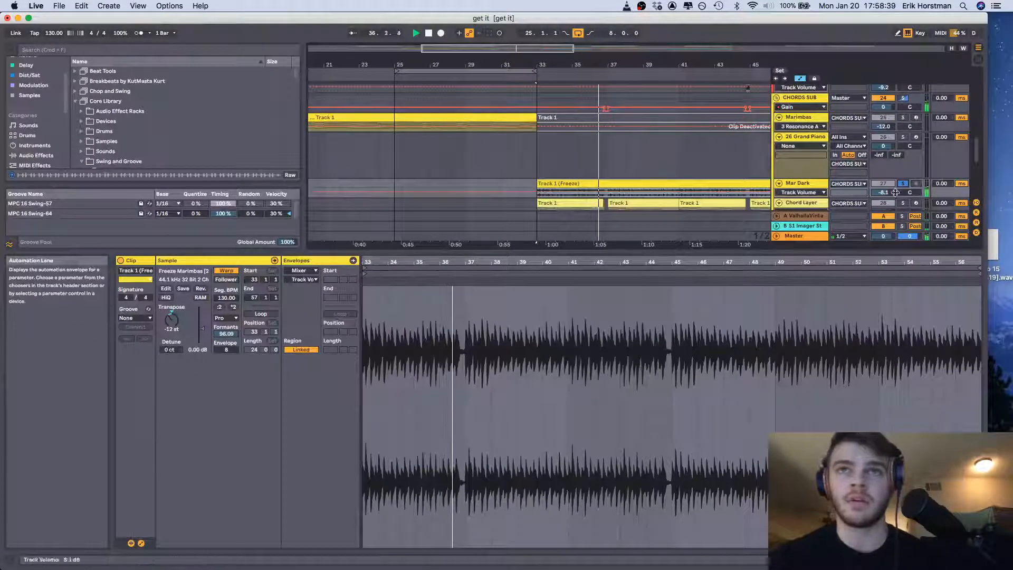
pyautogui.scroll(-1, 663, 162)
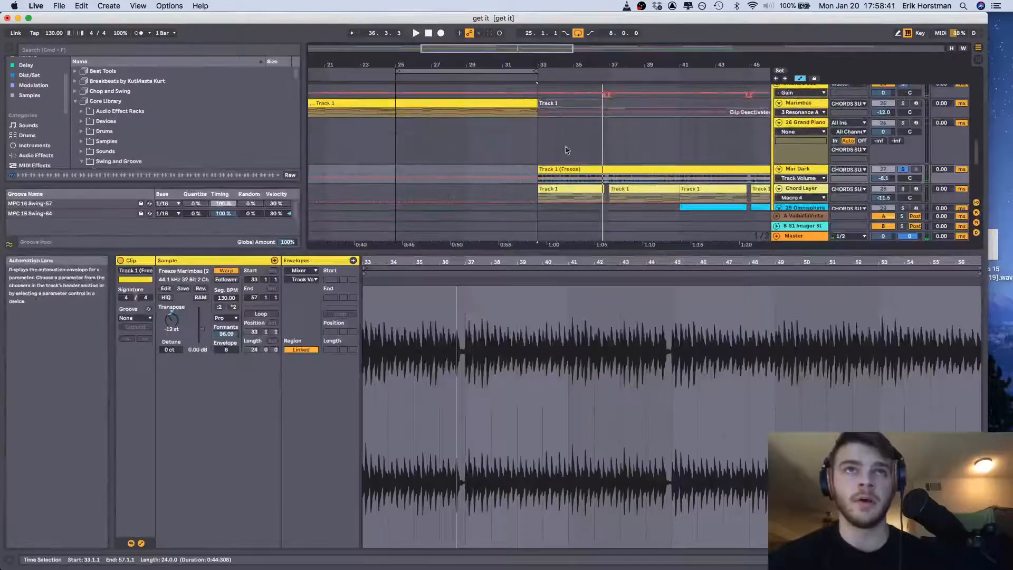
pyautogui.click(412, 148)
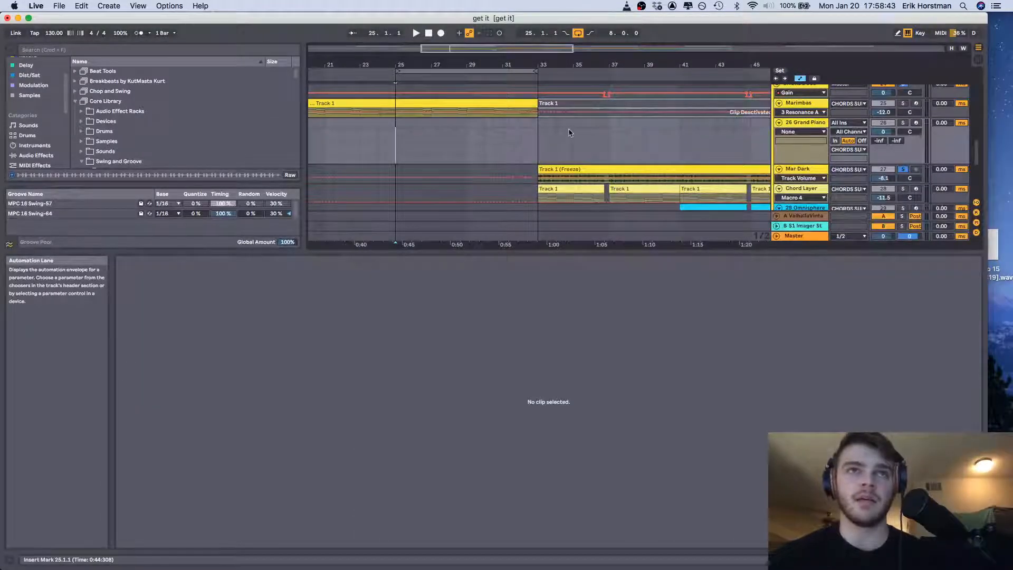
# Solo the Marimbas track, play its clip from bar 17, and extend the loop start back to bar 17
pyautogui.moveTo(587, 58); pyautogui.dragTo(544, 65)
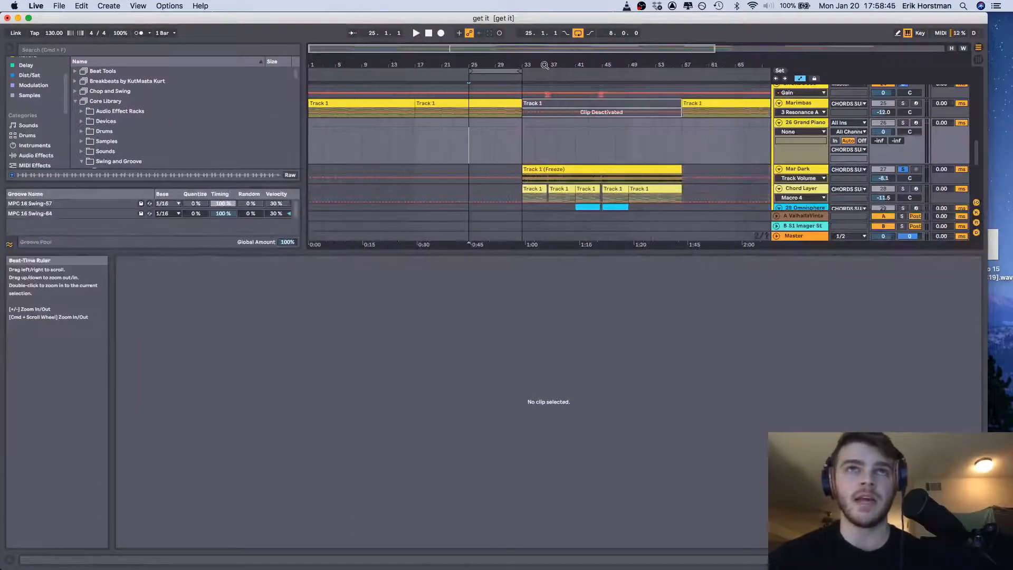
pyautogui.scroll(2, 570, 115)
pyautogui.click(501, 138)
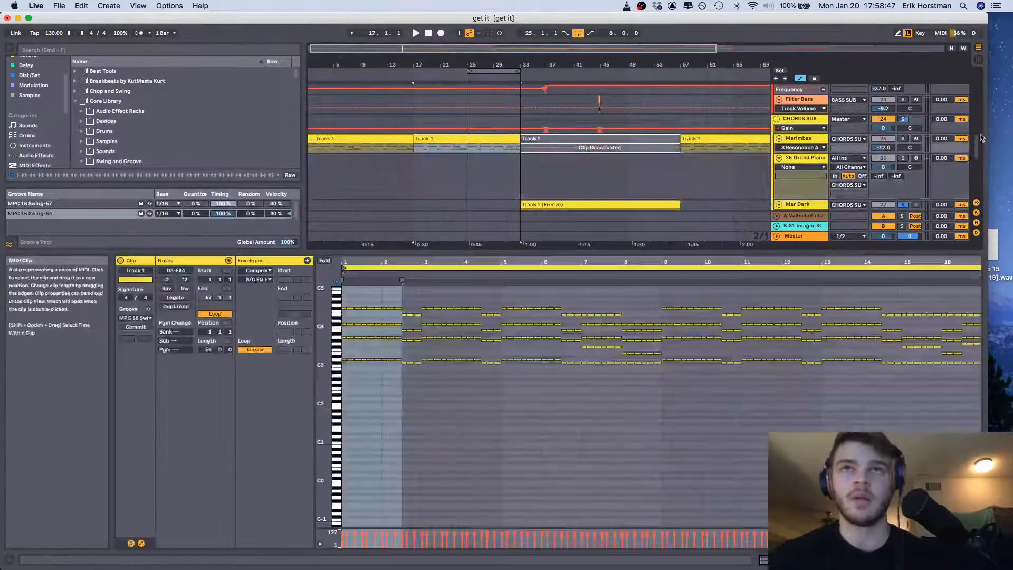
pyautogui.click(902, 139)
pyautogui.press('space')
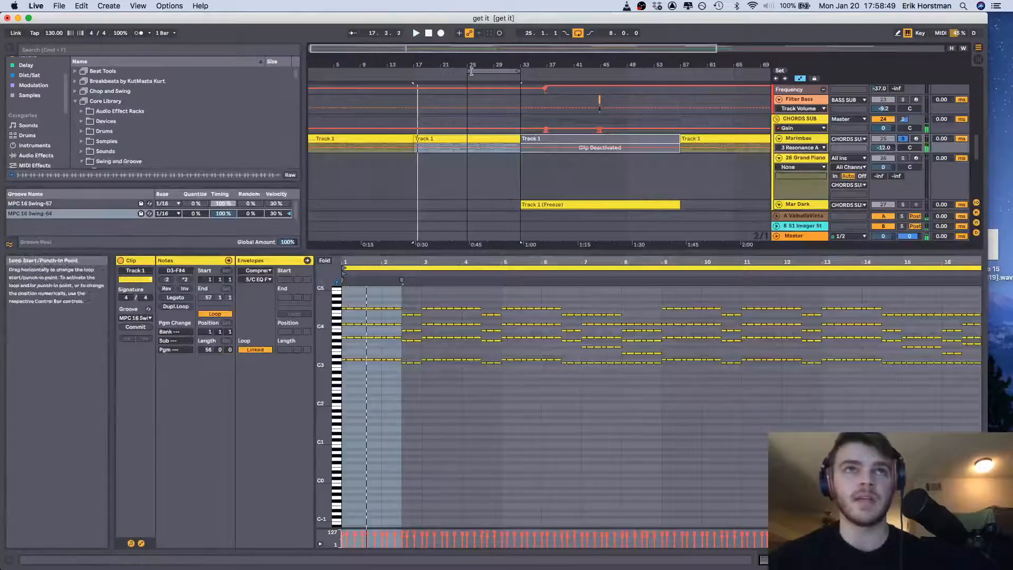
pyautogui.moveTo(471, 70); pyautogui.dragTo(443, 71)
pyautogui.click(416, 73)
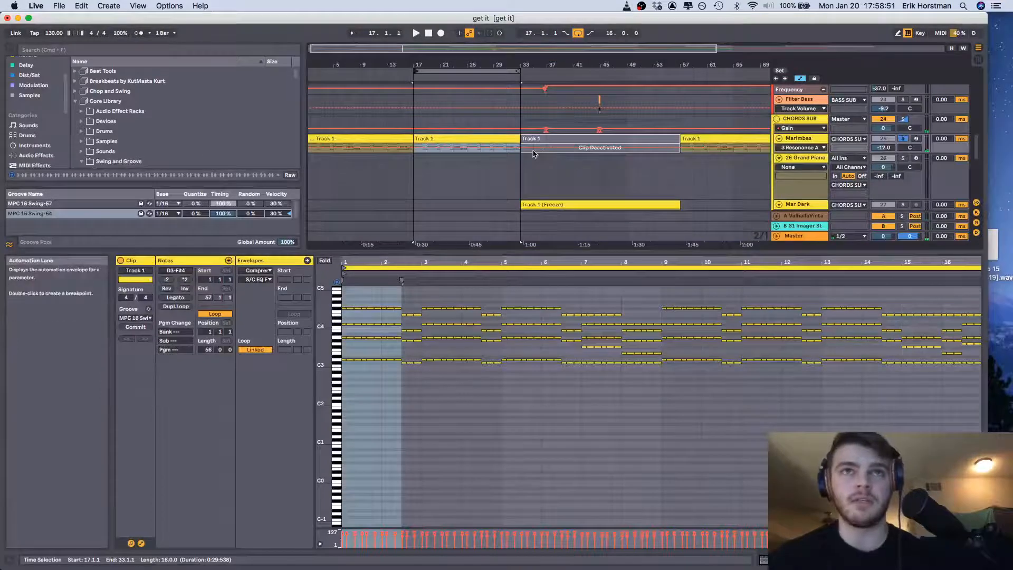
# Extend the loop end to bar 57 and play the soloed Marimbas from bar 31 into the section at bar 33
pyautogui.scroll(-2, 516, 171)
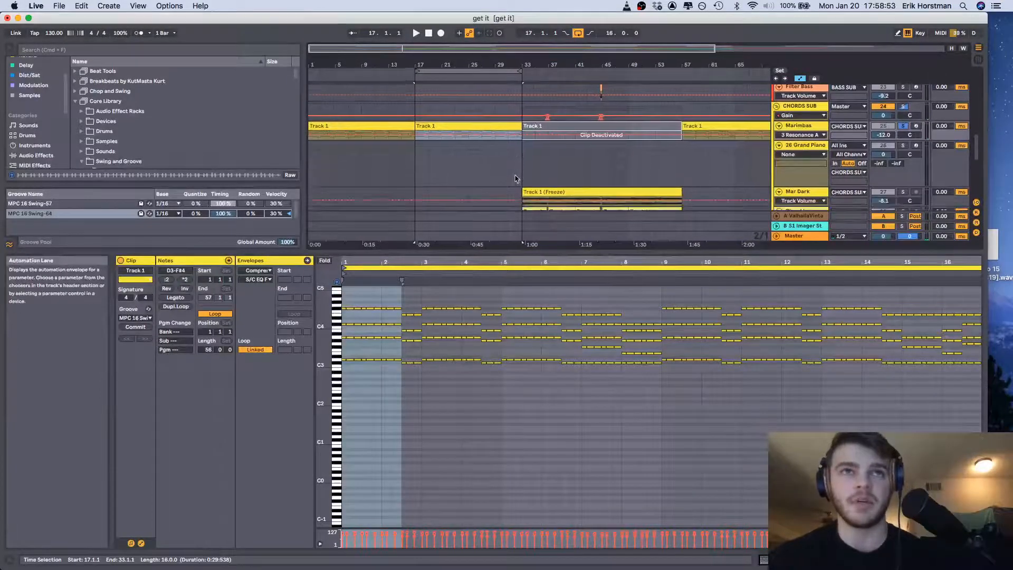
pyautogui.click(518, 174)
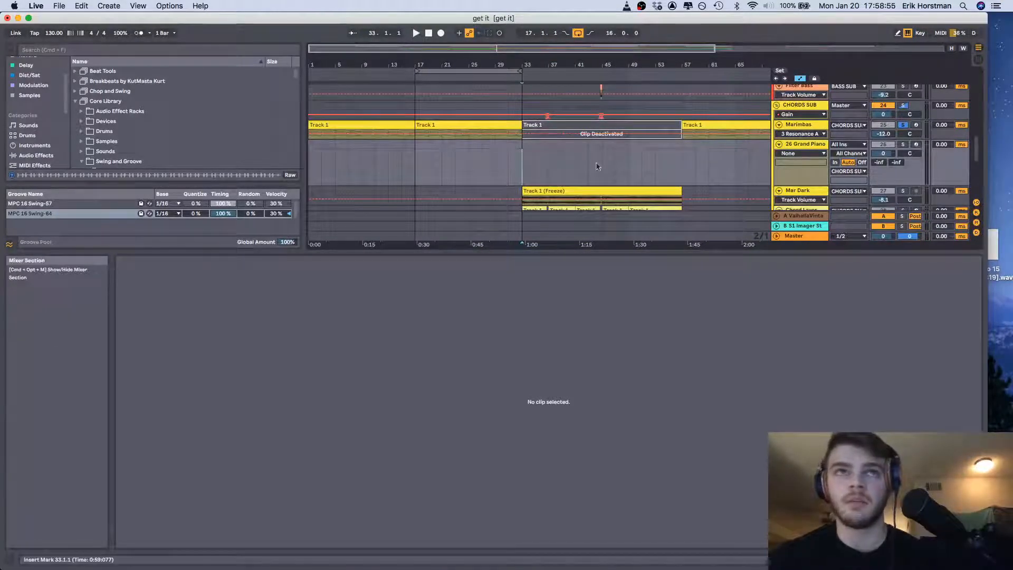
pyautogui.press('space')
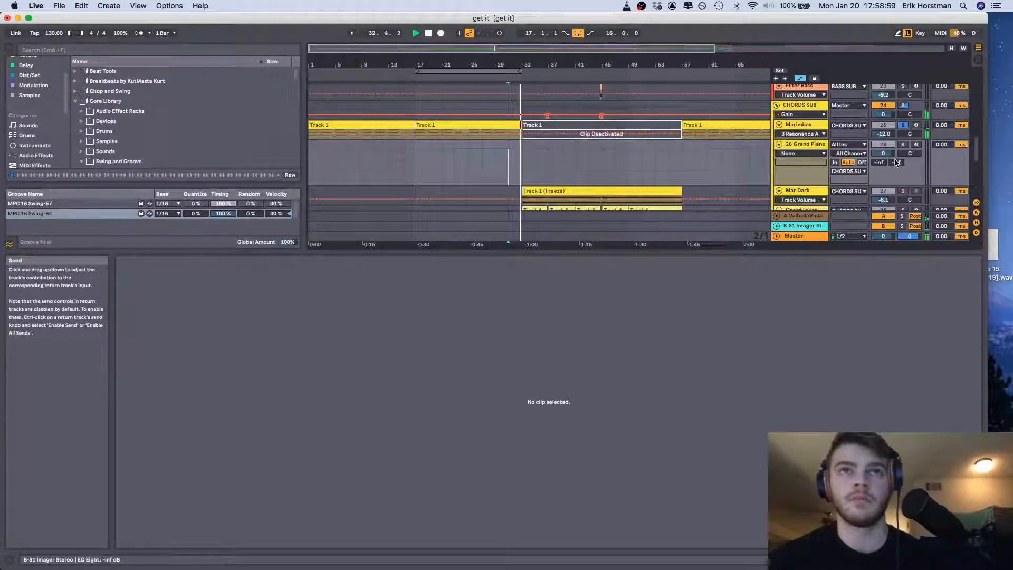
pyautogui.press('space')
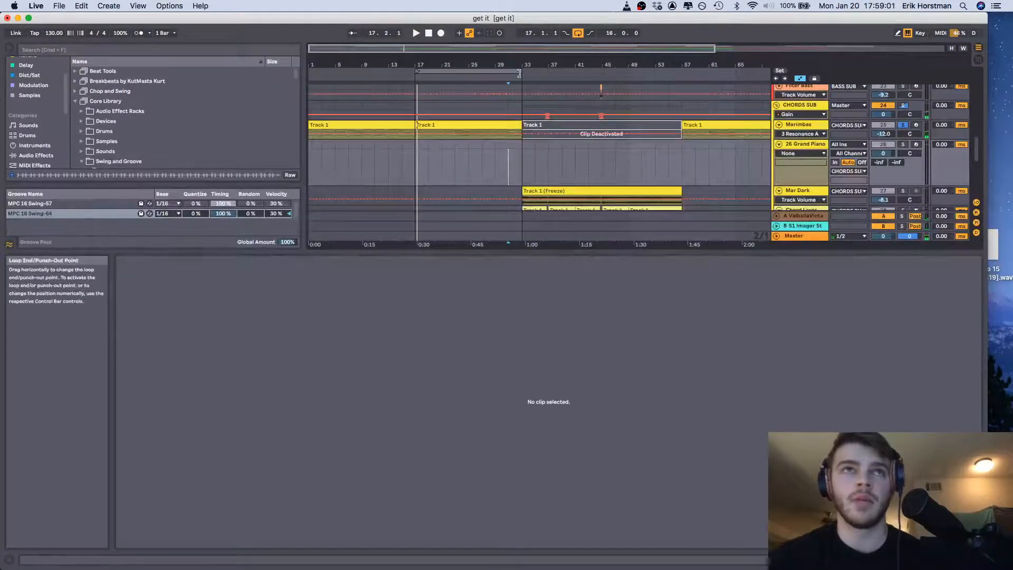
pyautogui.moveTo(521, 82); pyautogui.dragTo(681, 83)
pyautogui.click(509, 177)
pyautogui.press('space')
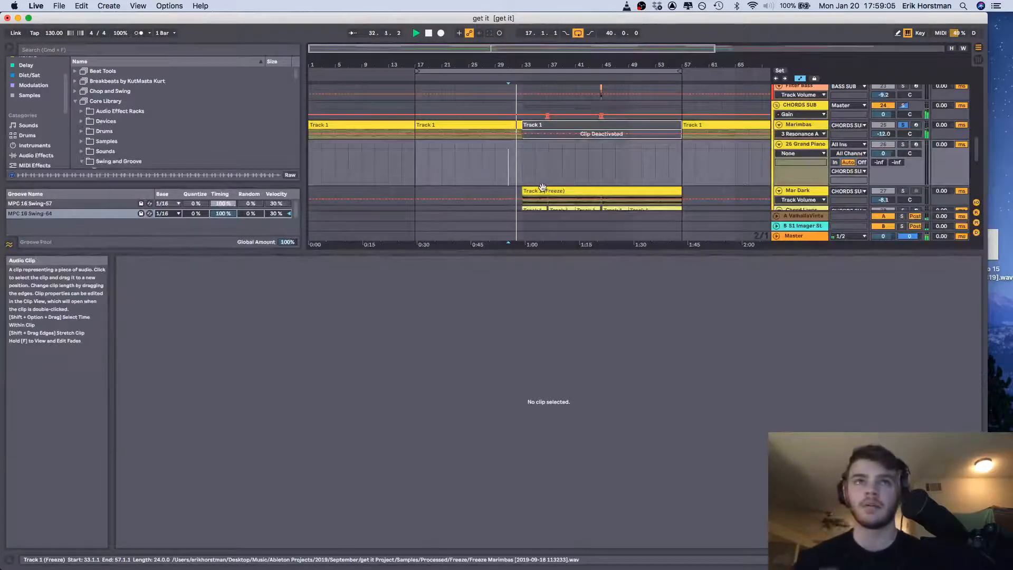
# Take Marimbas out of solo during playback and toggle the Mar Dark track's solo on and off
pyautogui.click(900, 126)
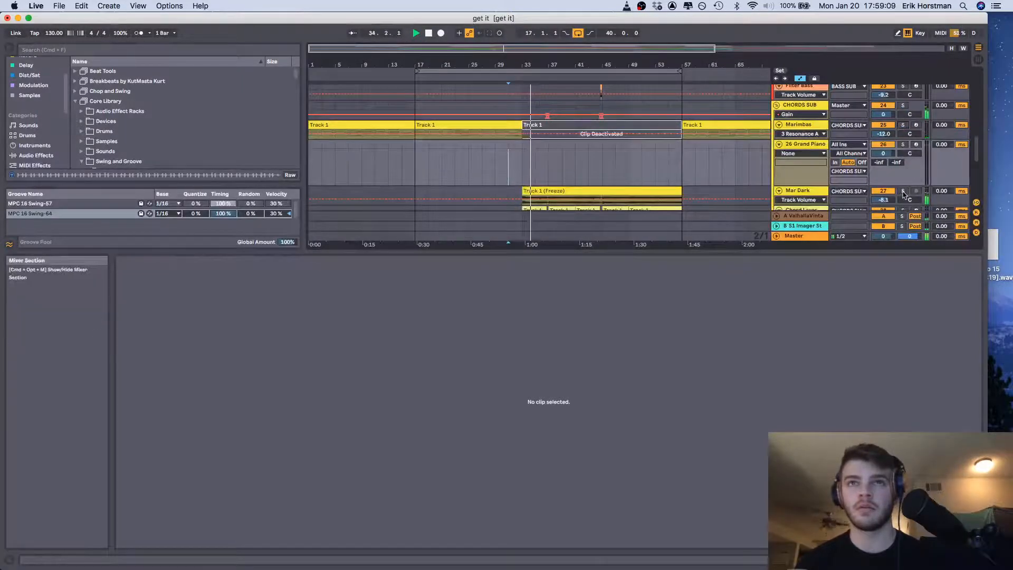
pyautogui.click(902, 193)
pyautogui.click(903, 192)
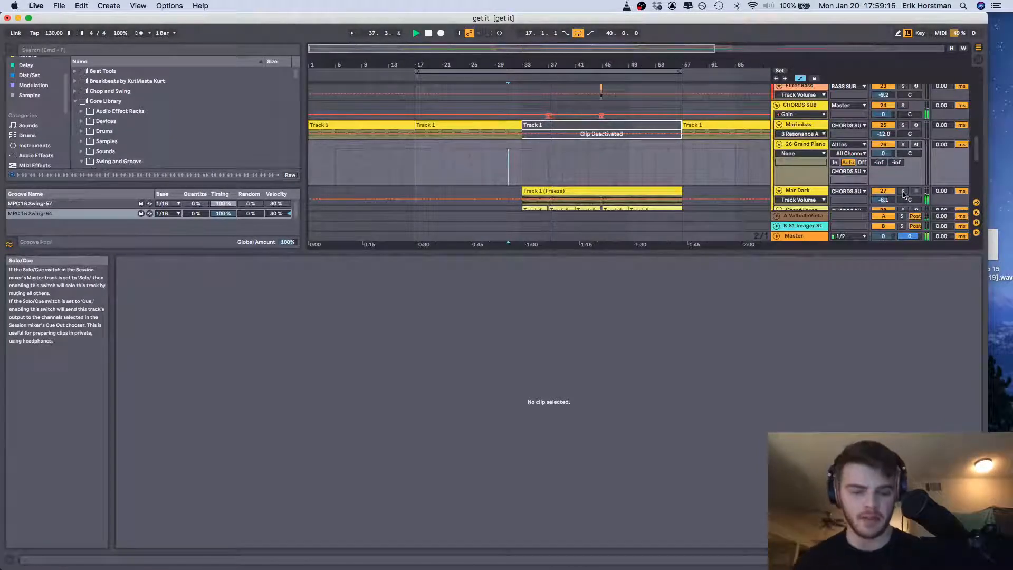
# Solo the Chord Layer track and play its clip from bar 33
pyautogui.scroll(-5, 610, 175)
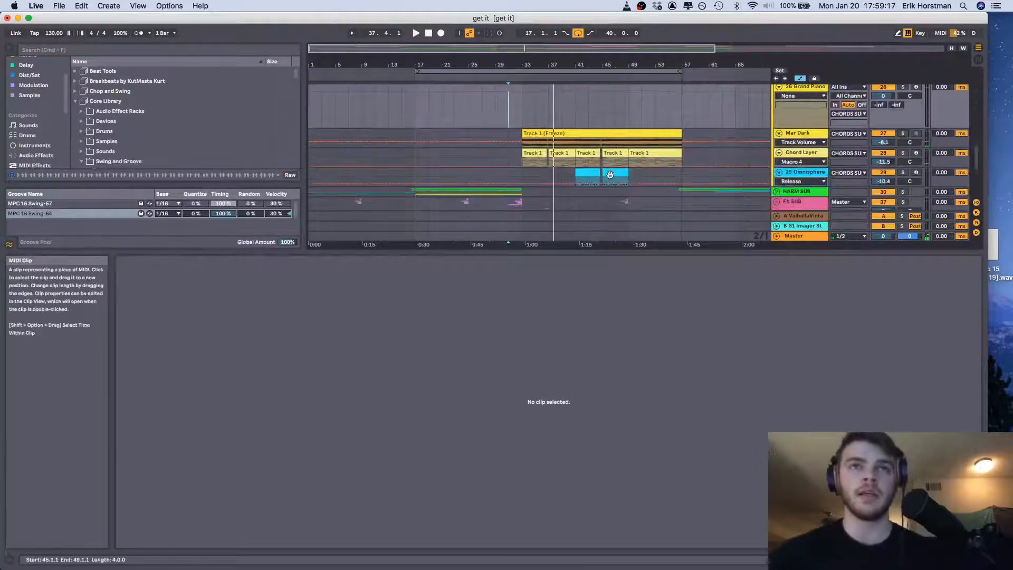
pyautogui.click(525, 153)
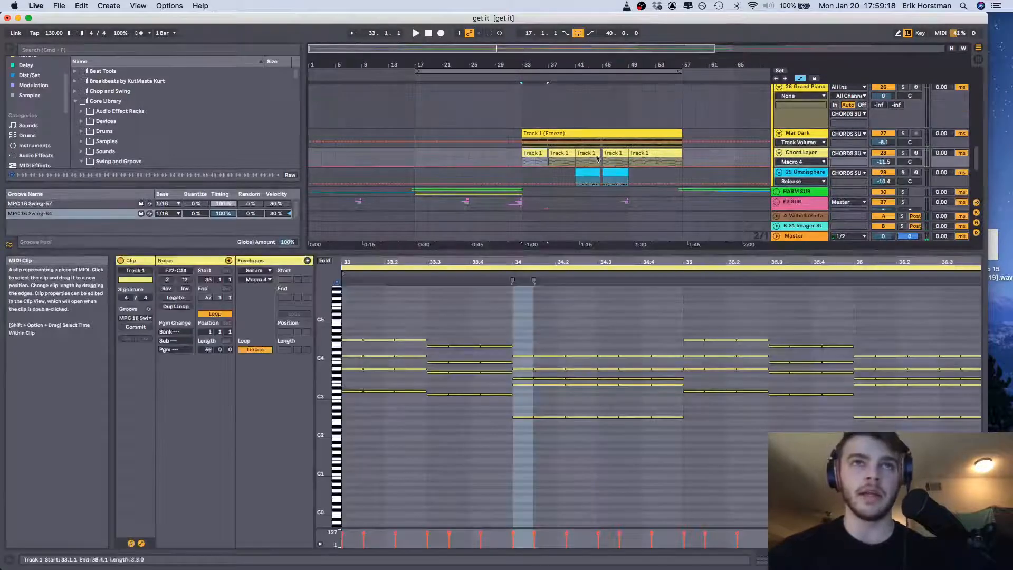
pyautogui.click(903, 153)
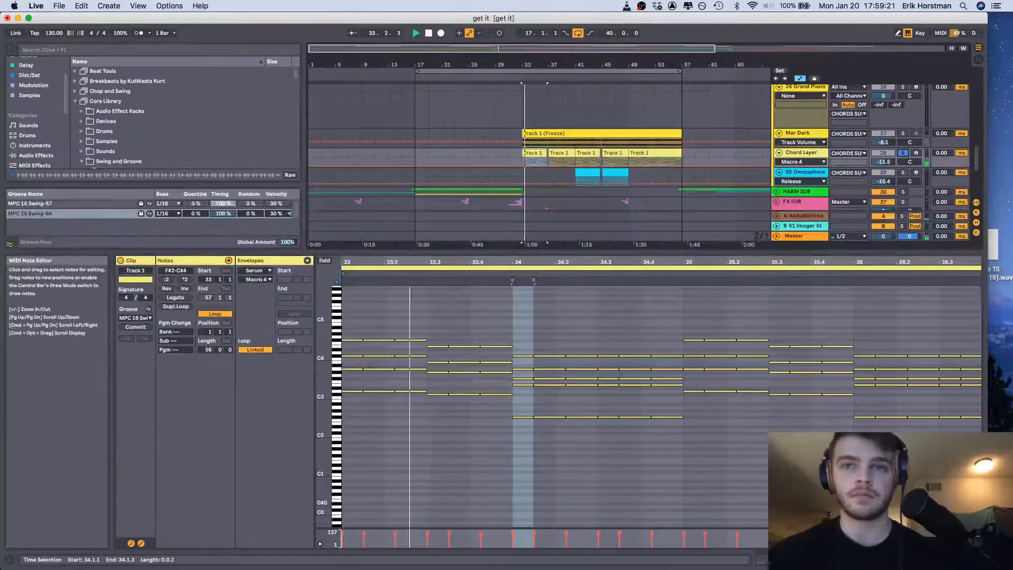
# Review Chord Layer's Serum patch, including its oscillators, modulation matrix and delay effect, and close the plug-in window
pyautogui.hotkey('shift', 'Tab')
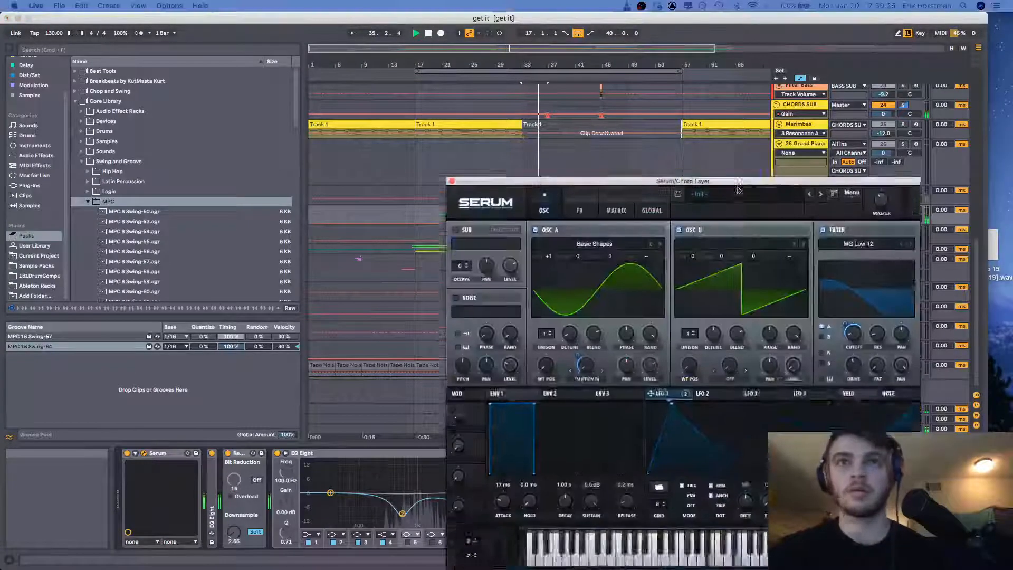
pyautogui.moveTo(739, 181); pyautogui.dragTo(798, 28)
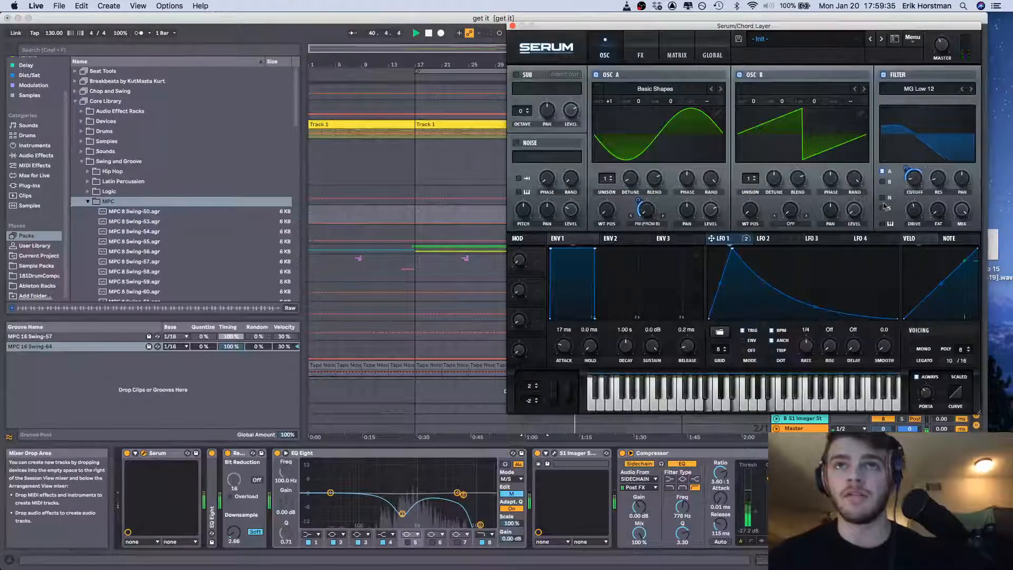
pyautogui.click(677, 50)
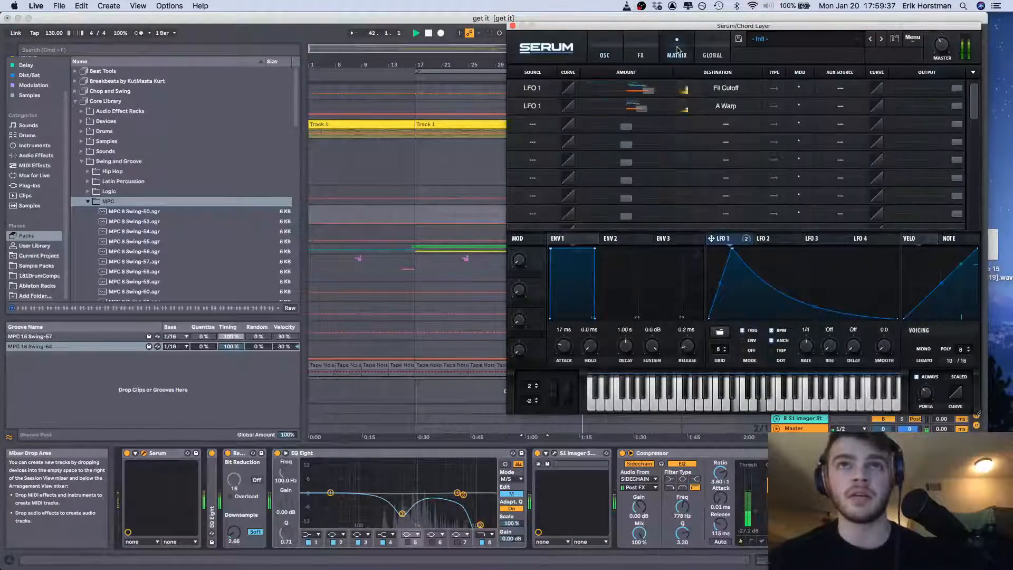
pyautogui.click(605, 54)
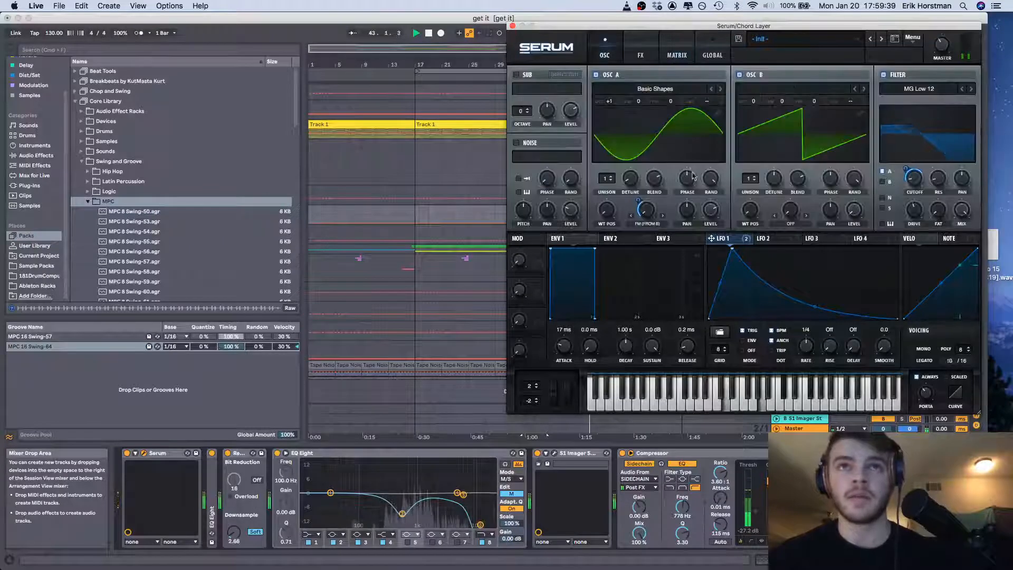
pyautogui.click(641, 47)
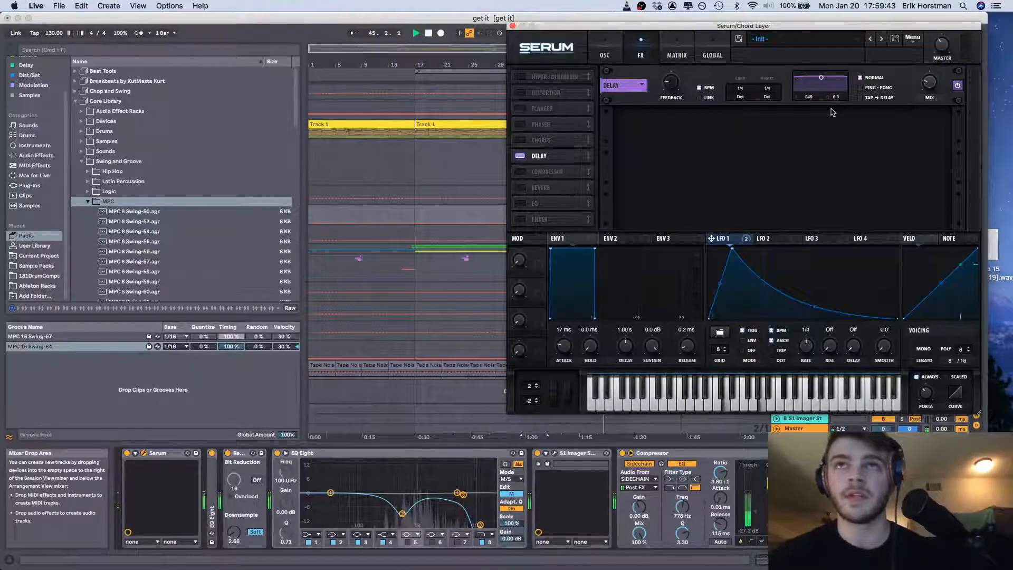
pyautogui.click(512, 26)
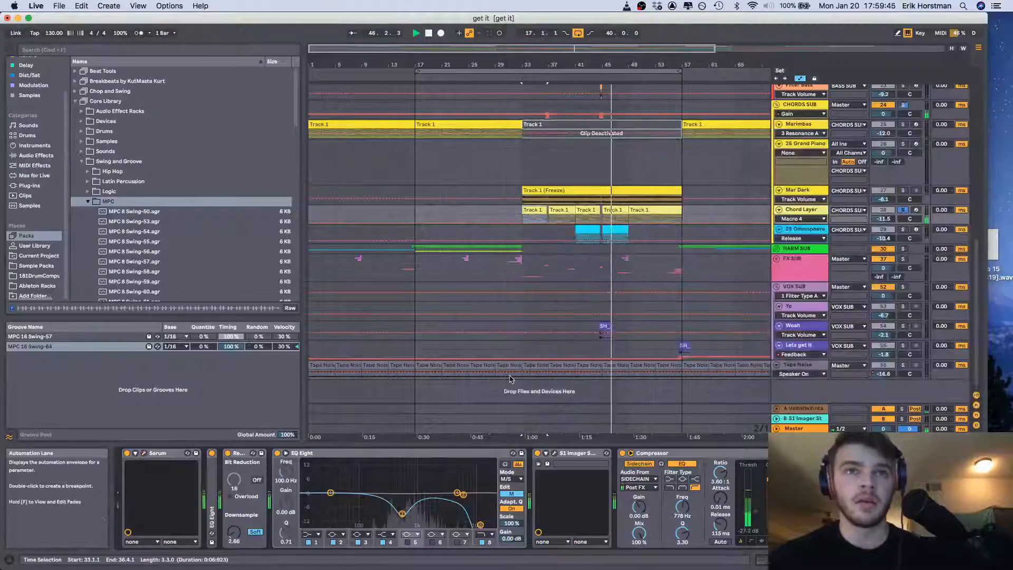
# Compare the soloed Mar Dark and Chord Layer clips from bar 33, and unfold the EQ Eight directly after Chord Layer's Serum
pyautogui.click(552, 191)
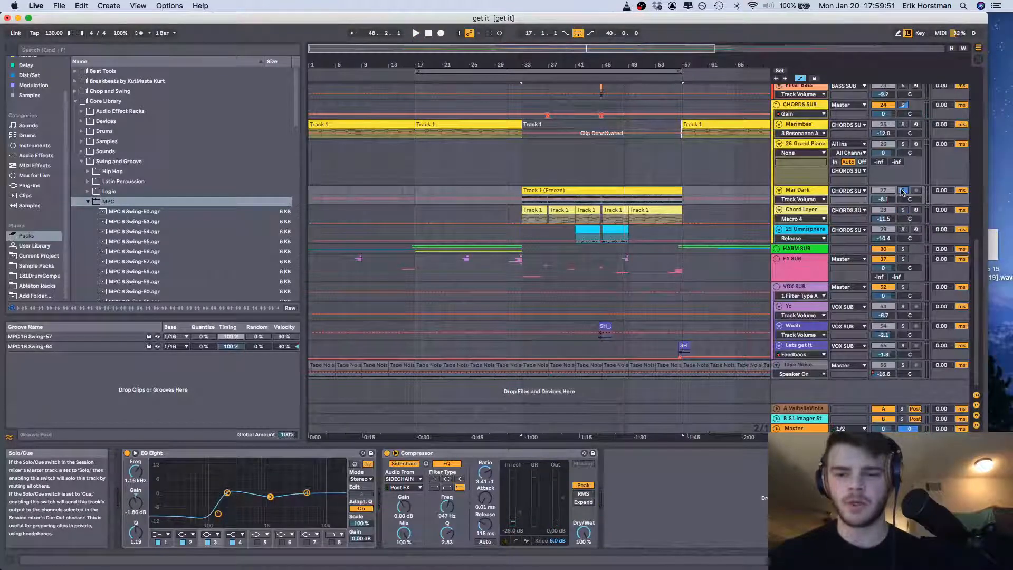
pyautogui.press('space')
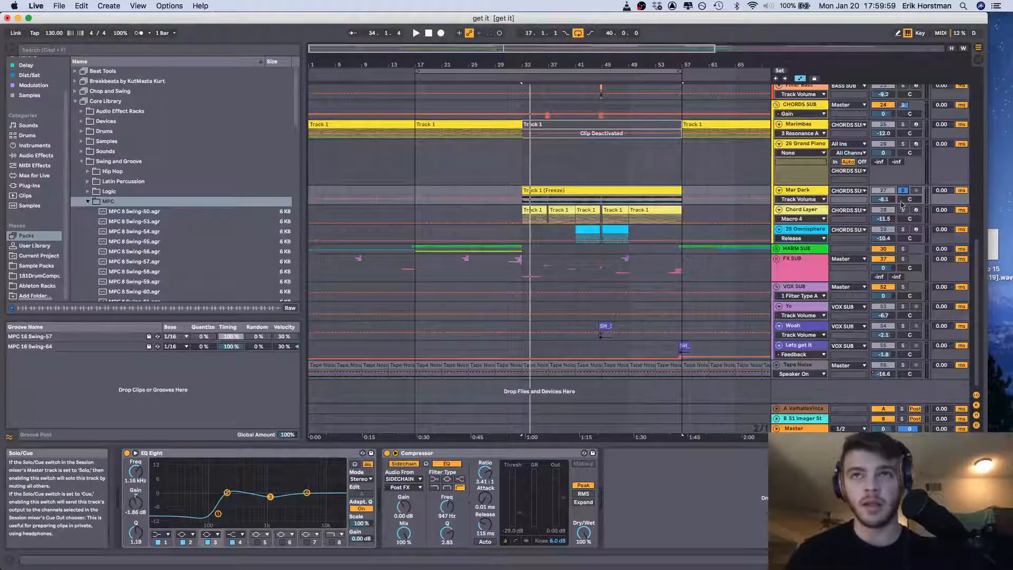
pyautogui.click(903, 210)
pyautogui.click(526, 210)
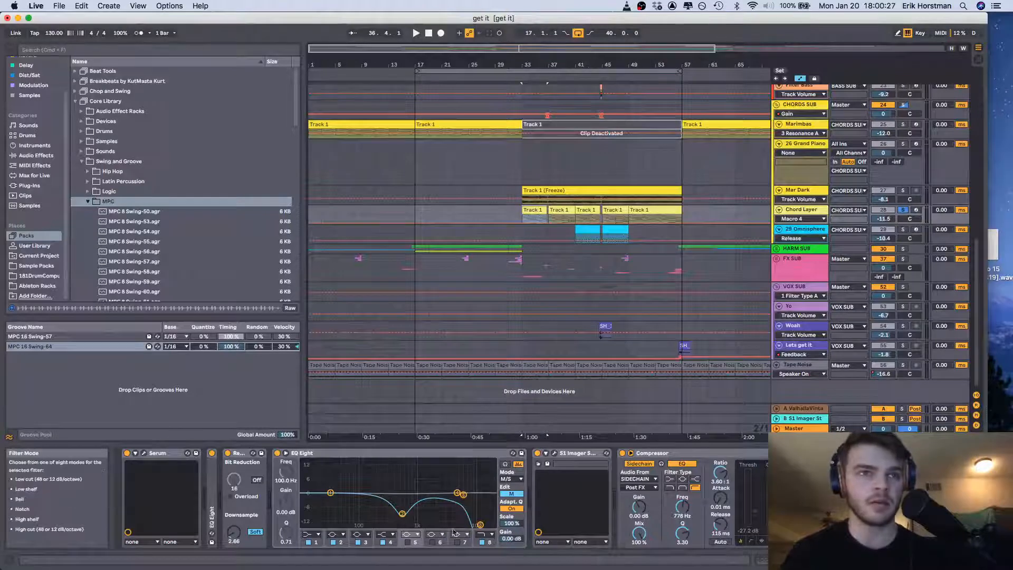
pyautogui.doubleClick(212, 514)
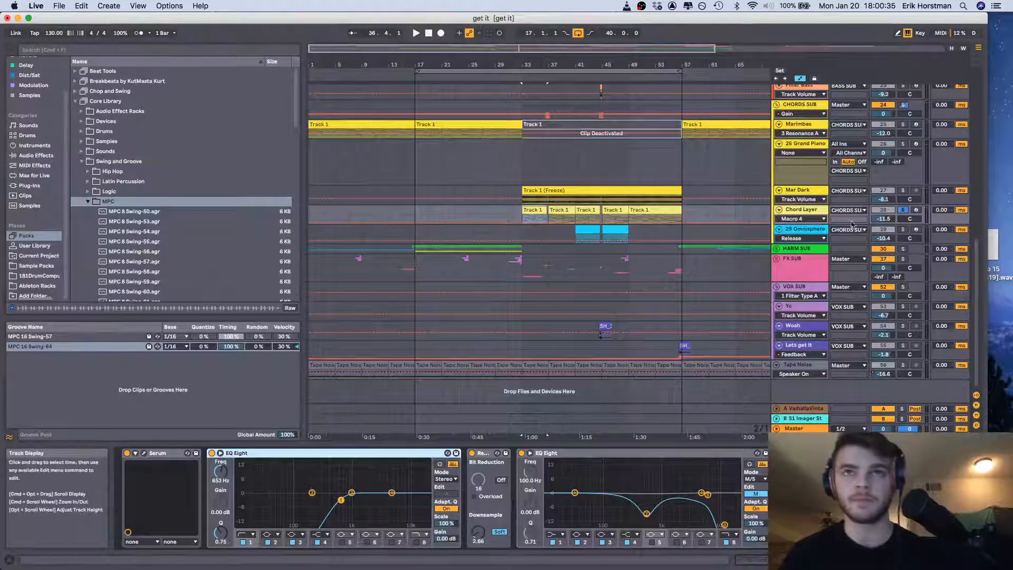
# Solo the Omnisphere track and play its clip briefly from bar 41
pyautogui.click(821, 230)
pyautogui.click(588, 228)
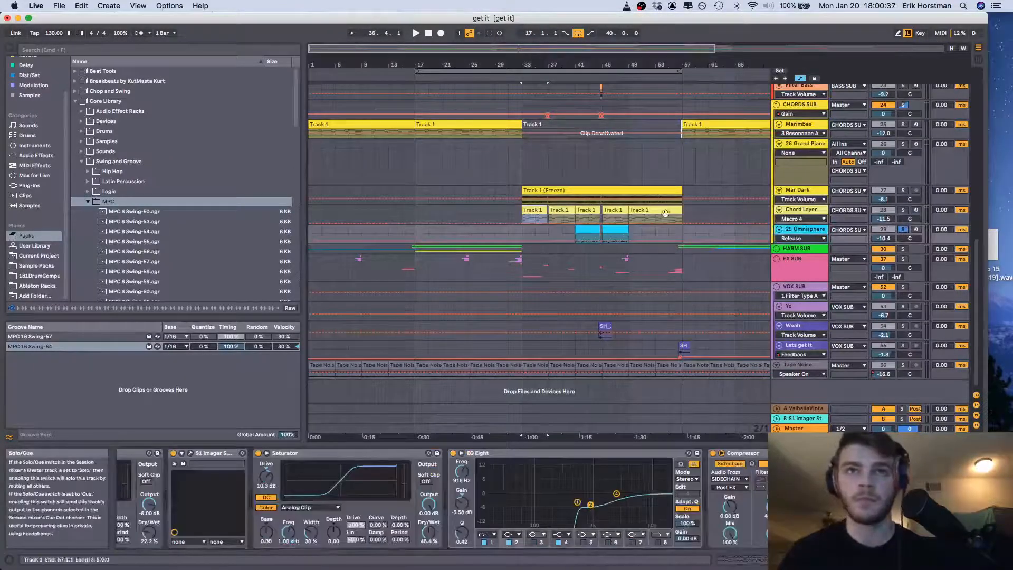
pyautogui.press('space')
# Play the whole CHORDS SUB group soloed from bar 41, and view the MIDI notes of the first Omnisphere clip
pyautogui.press('space')
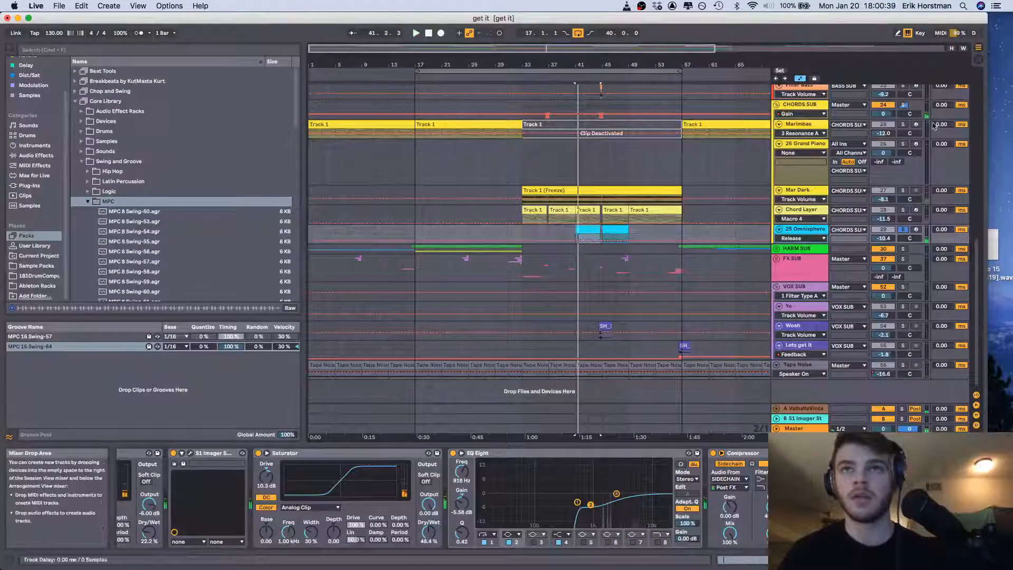
pyautogui.click(903, 106)
pyautogui.press('space')
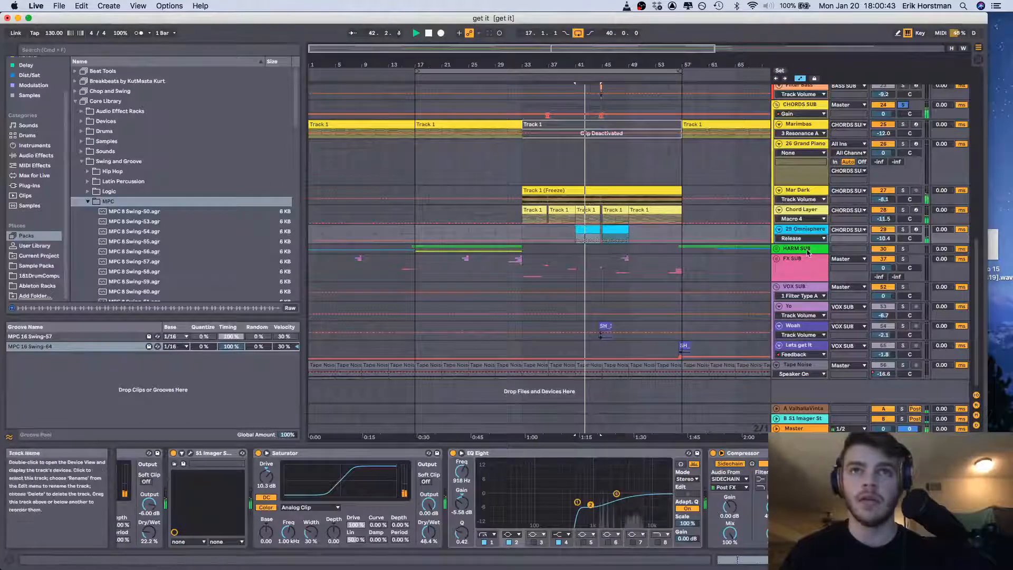
pyautogui.click(587, 228)
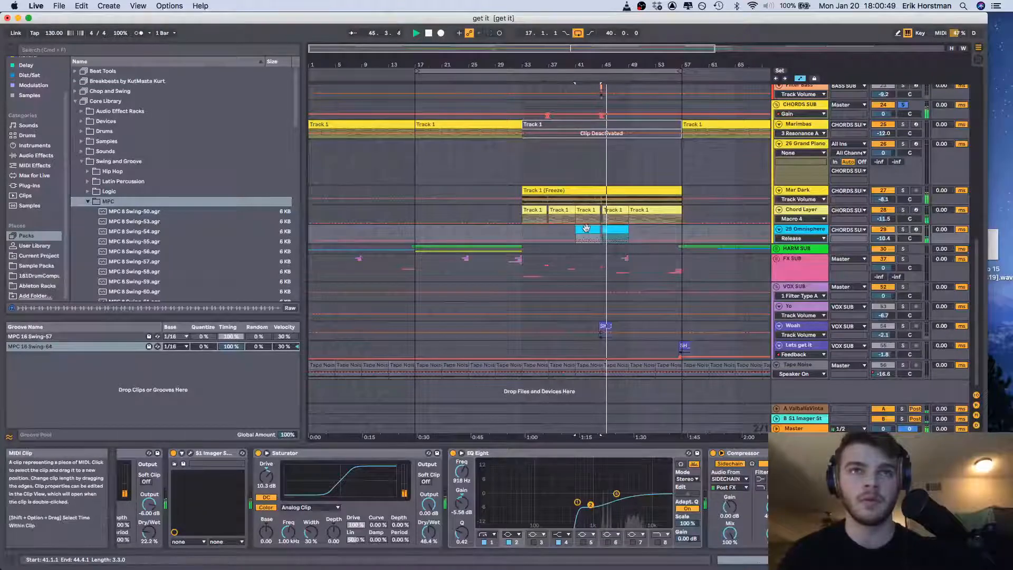
pyautogui.hotkey('shift', 'Tab')
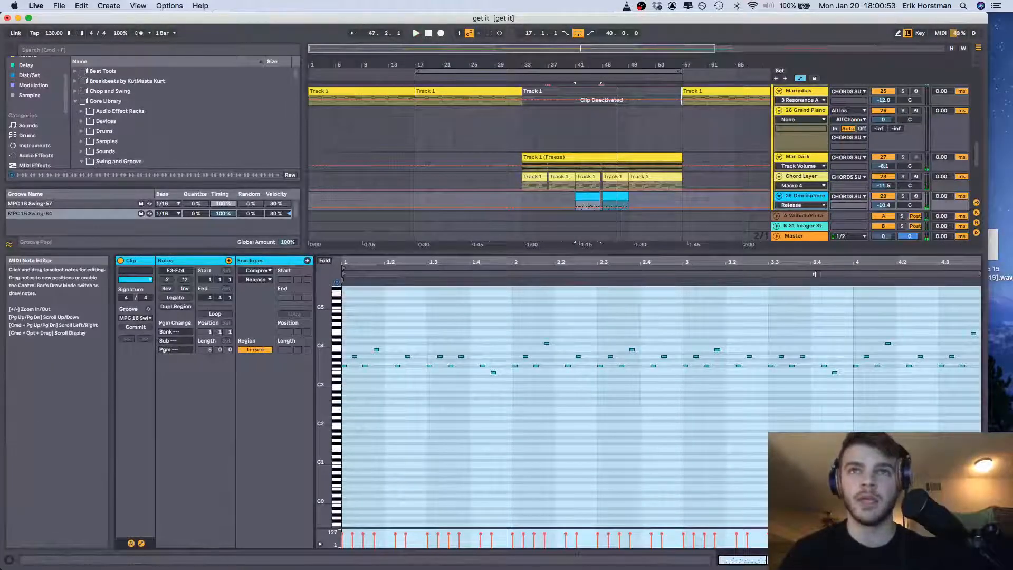
pyautogui.moveTo(802, 253); pyautogui.dragTo(801, 446)
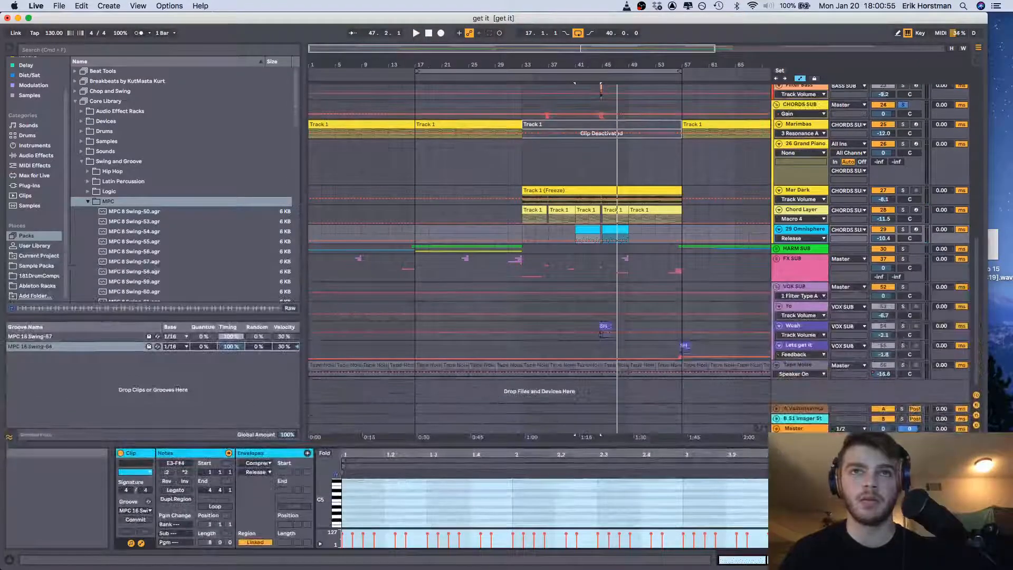
# Solo the HARM SUB group and play it from bar 17
pyautogui.scroll(1, 724, 239)
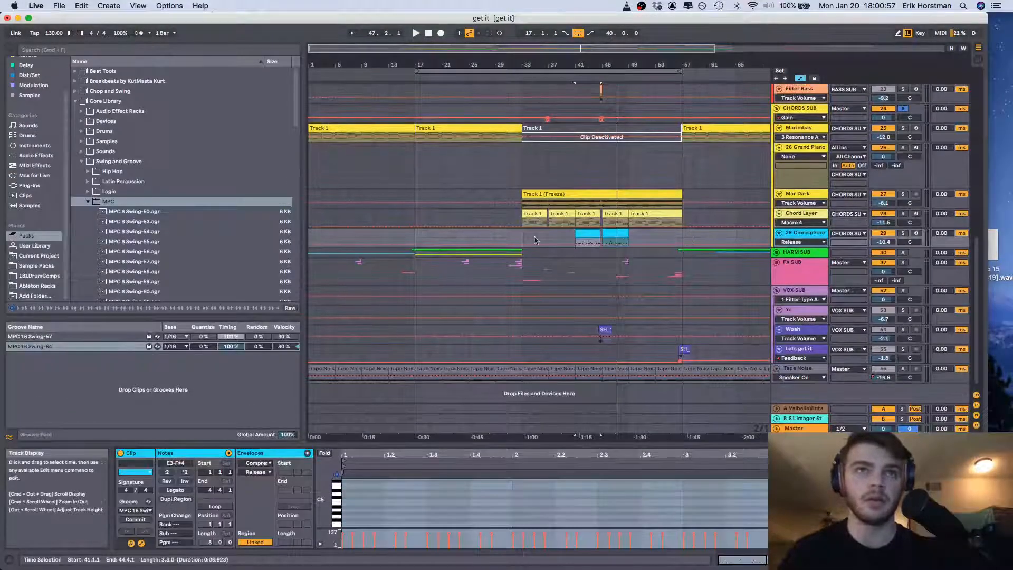
pyautogui.click(415, 242)
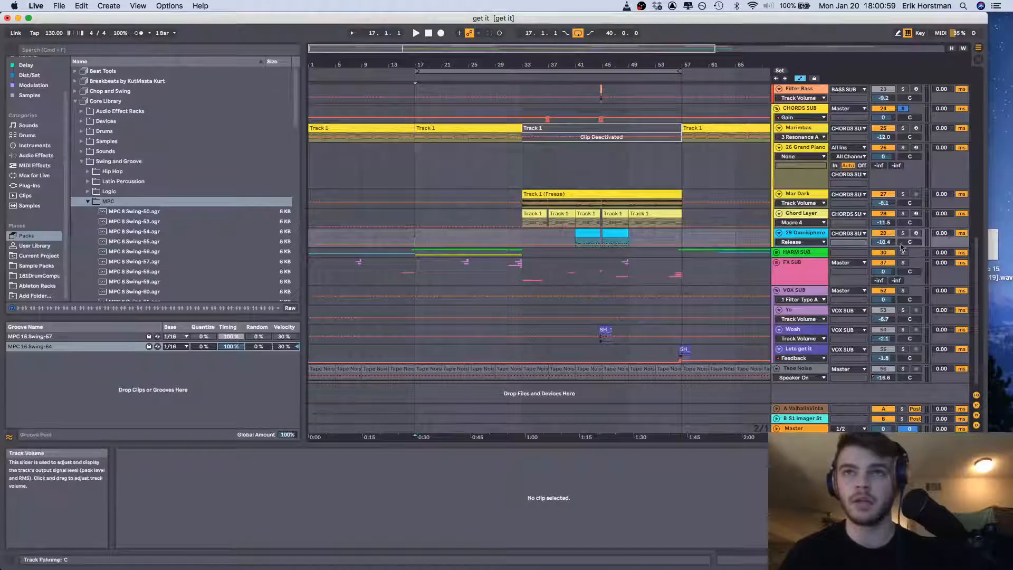
pyautogui.click(903, 253)
pyautogui.press('space')
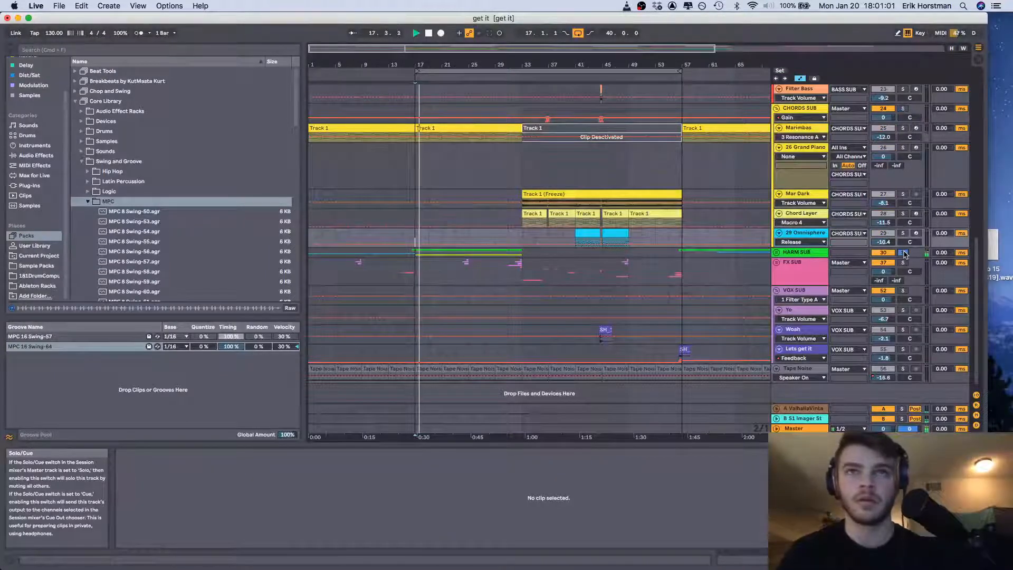
# Unfold the HARM SUB group and inspect the Sax L clip at bar 17 and the device chains of the sax tracks and Sax Group
pyautogui.click(776, 253)
pyautogui.scroll(-2, 449, 264)
pyautogui.click(429, 268)
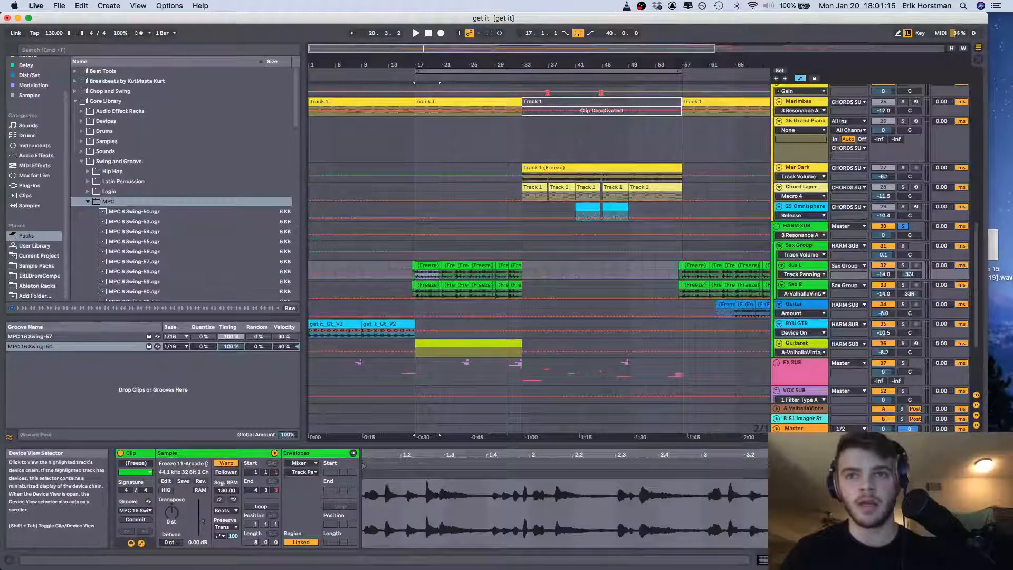
pyautogui.hotkey('shift', 'Tab')
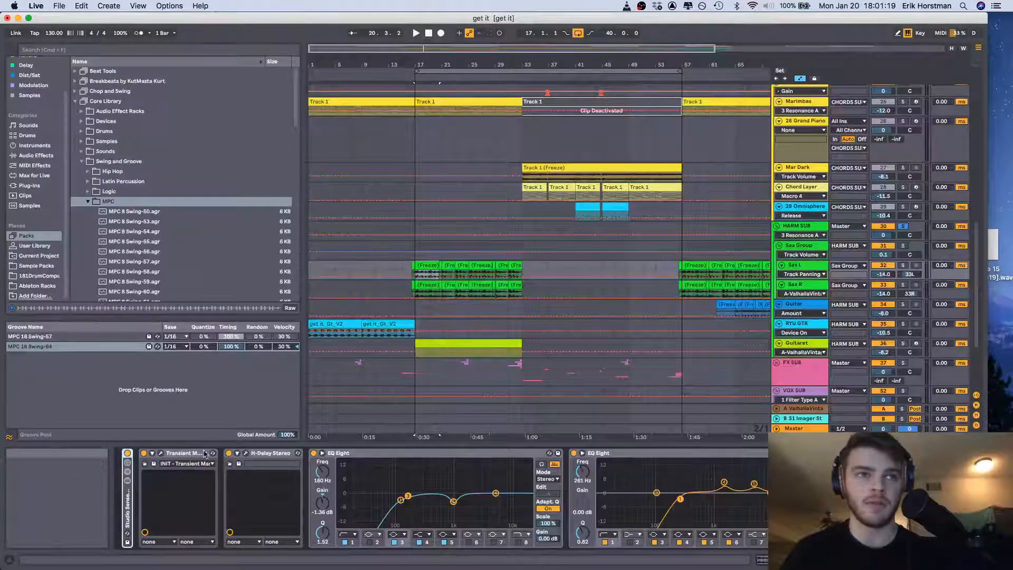
pyautogui.hscroll(3, 225, 463)
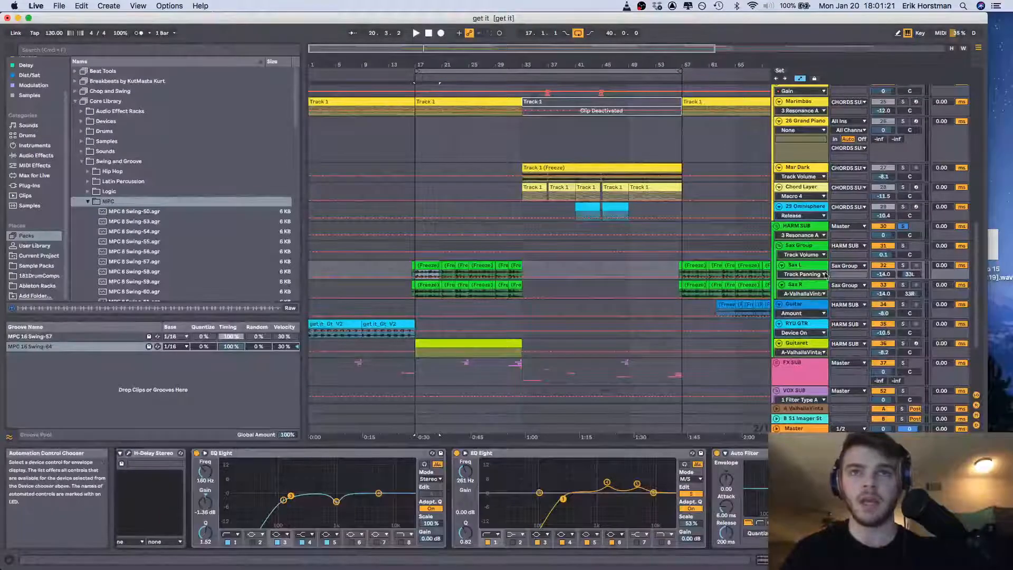
pyautogui.click(803, 286)
pyautogui.click(801, 247)
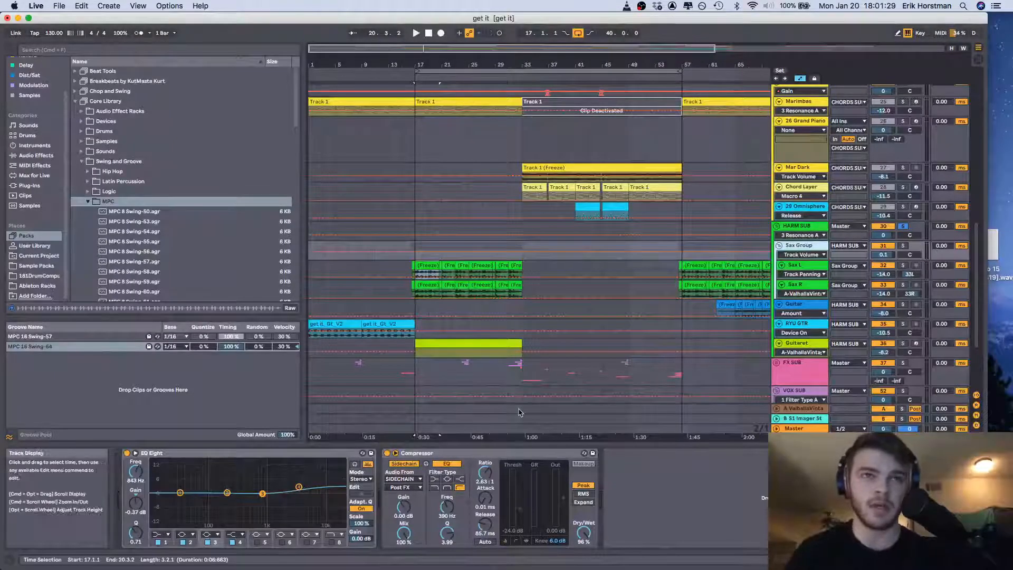
# Unfold the DRUM SUB group and inspect the Kick track's sampler and EQ Eight devices
pyautogui.scroll(15, 519, 411)
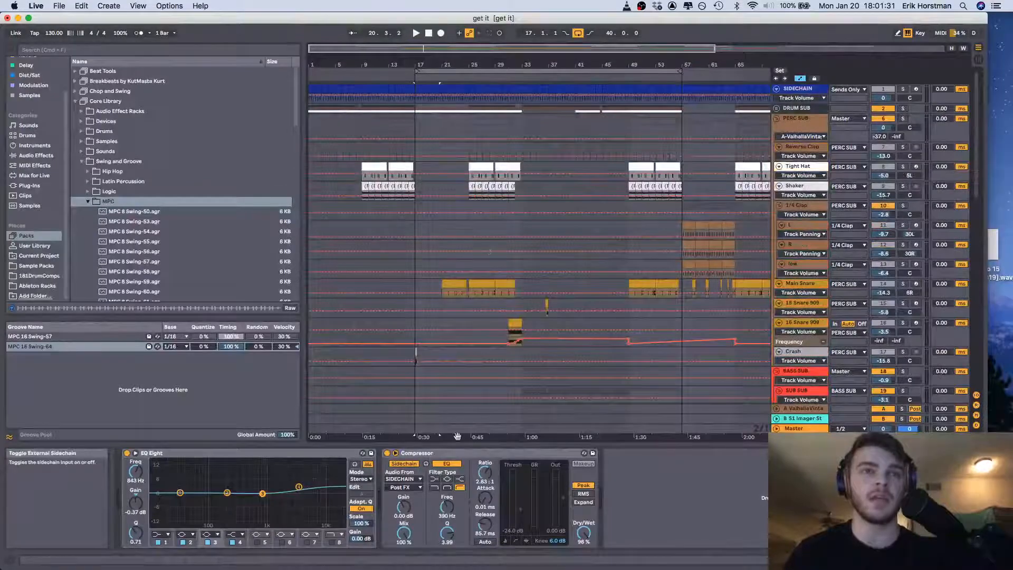
pyautogui.scroll(-6, 526, 249)
pyautogui.scroll(-11, 526, 249)
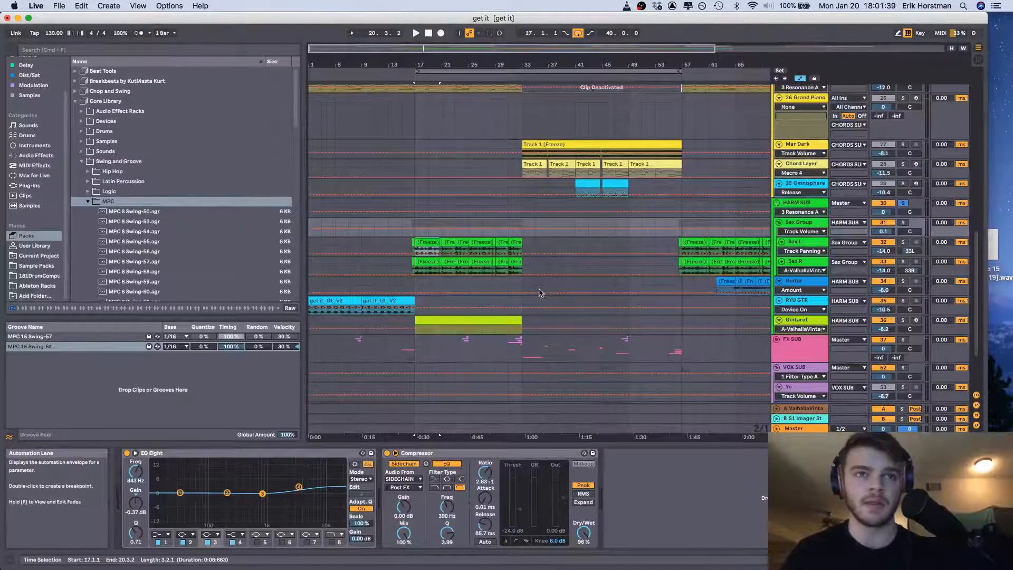
pyautogui.scroll(10, 539, 293)
pyautogui.click(776, 108)
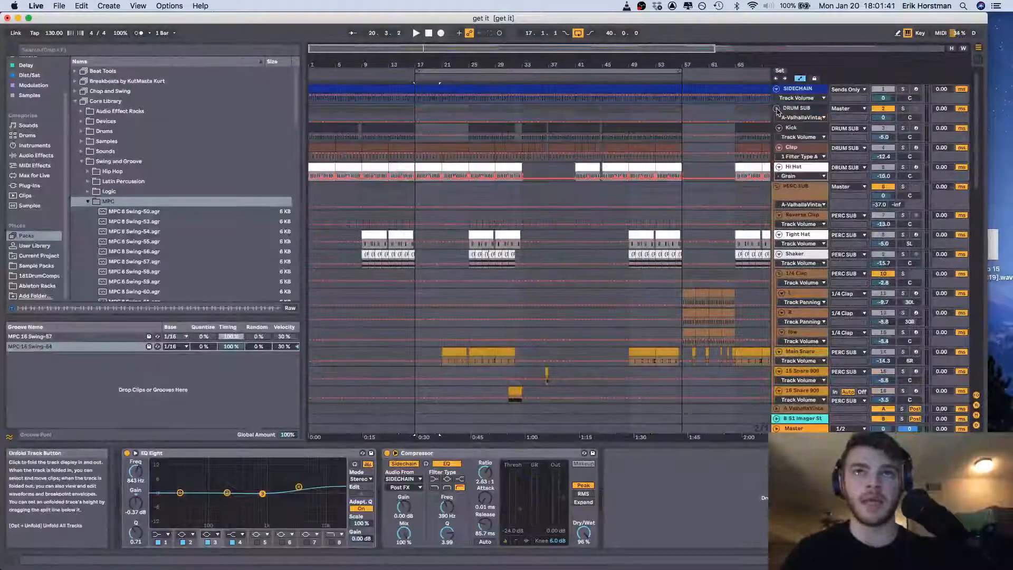
pyautogui.click(800, 129)
pyautogui.click(752, 483)
pyautogui.hscroll(5, 752, 483)
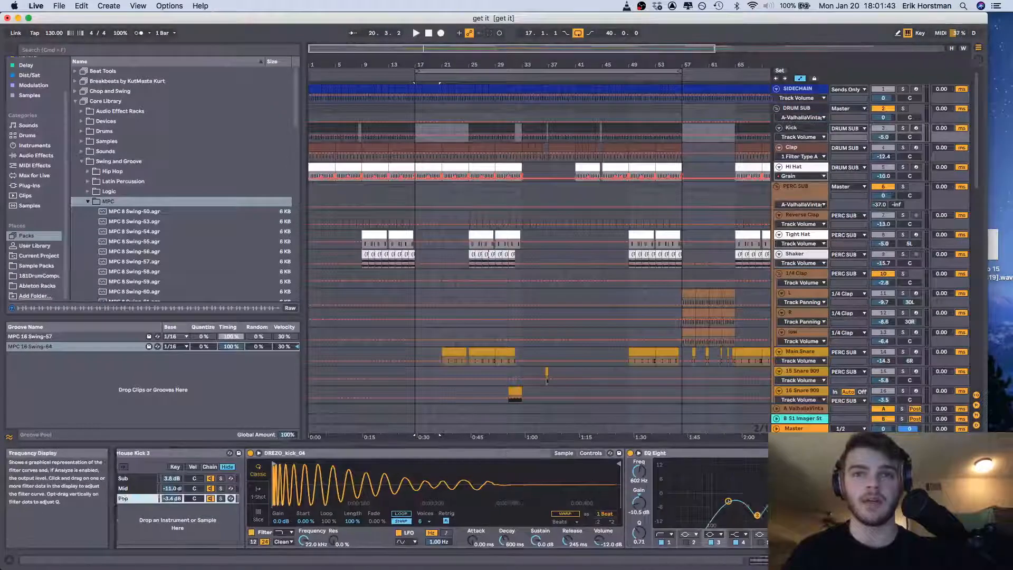
# Check the SIDECHAIN track's output options without changing them, and play the track soloed from bar 57
pyautogui.click(863, 91)
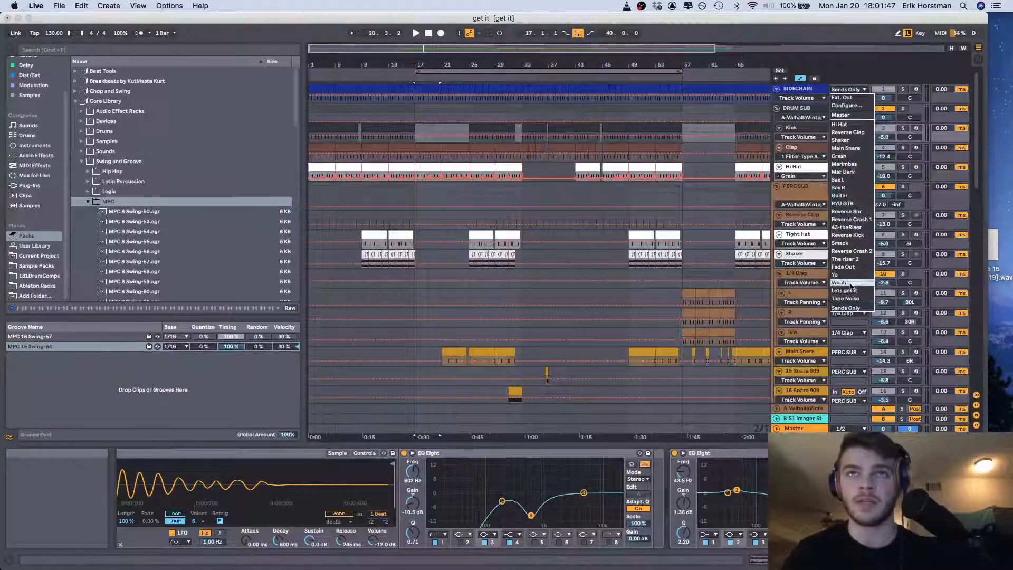
pyautogui.click(813, 90)
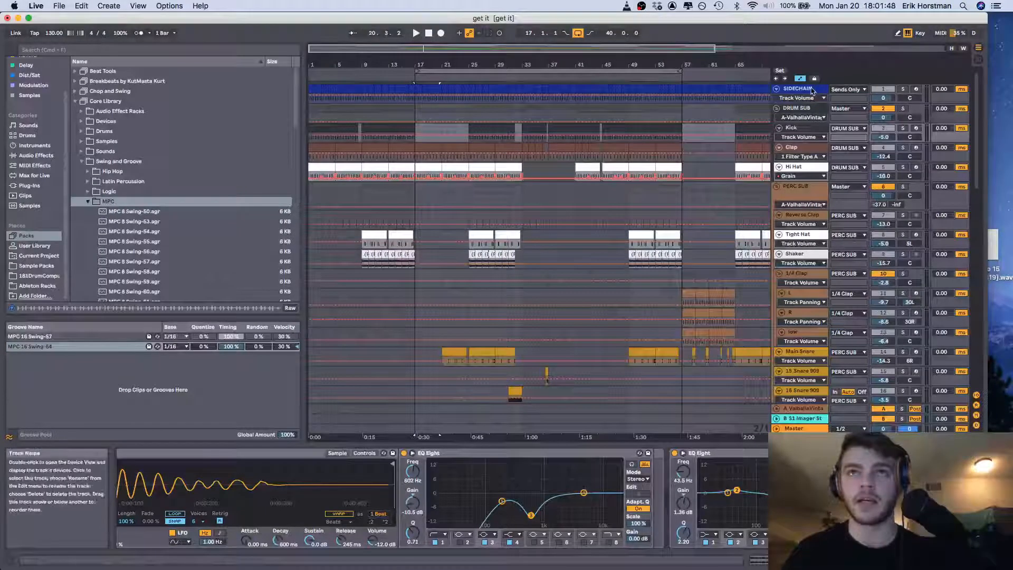
pyautogui.click(684, 98)
pyautogui.click(903, 90)
pyautogui.press('space')
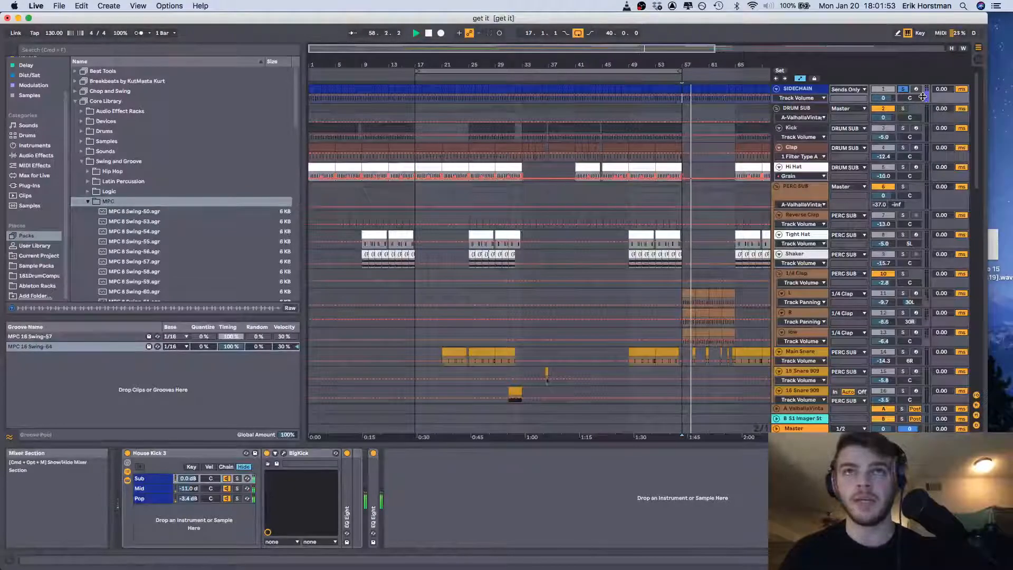
# Play the Sax Group soloed from bar 17, and bypass and re-enable its sidechained Compressor to compare the sound
pyautogui.scroll(-2, 656, 304)
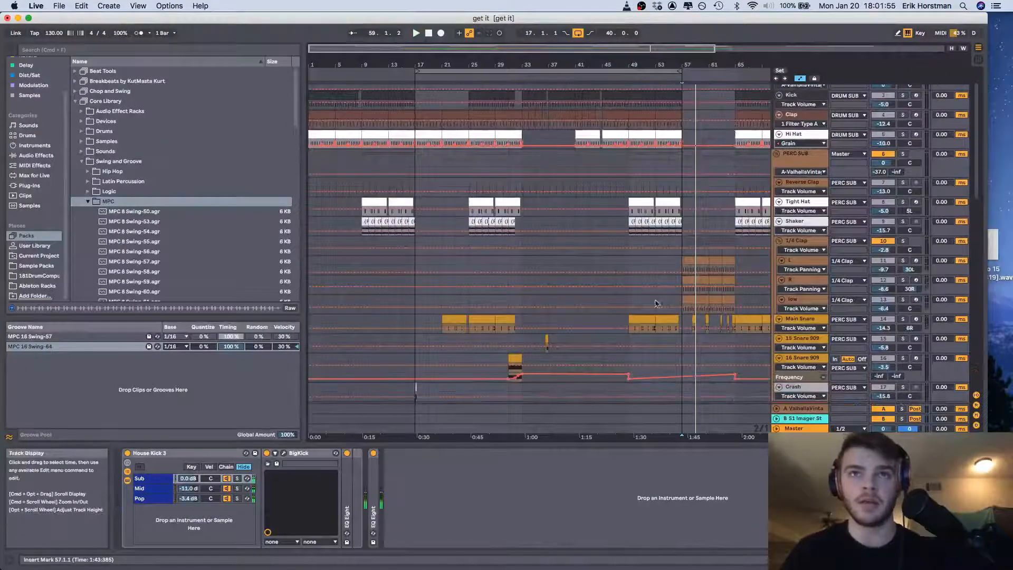
pyautogui.scroll(-5, 798, 323)
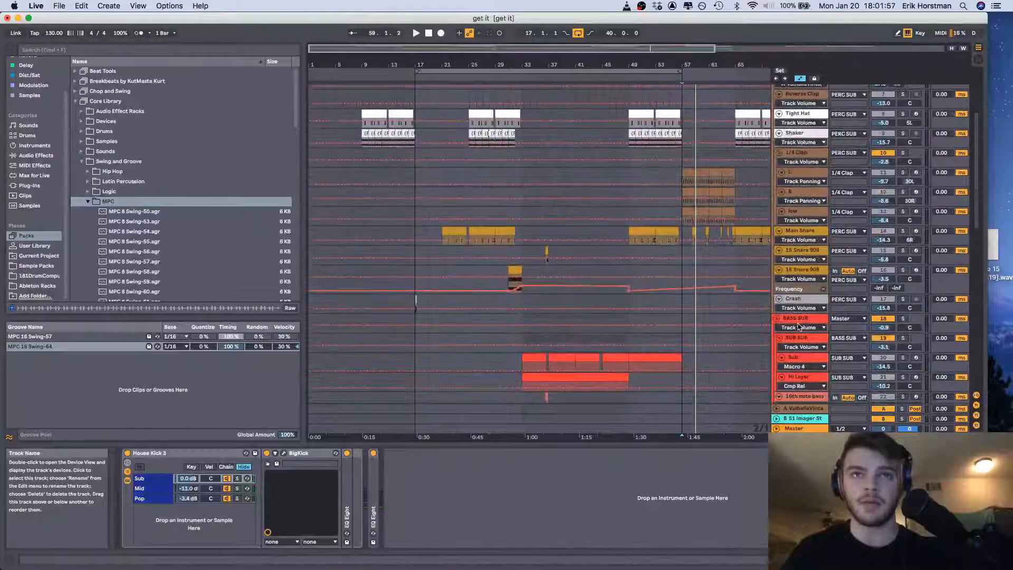
pyautogui.scroll(-11, 533, 338)
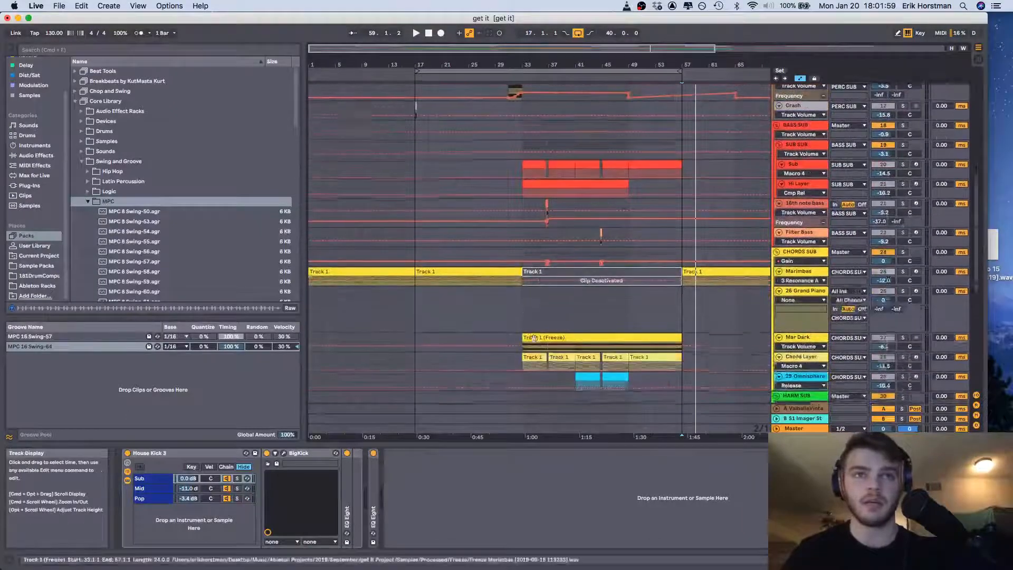
pyautogui.scroll(-5, 533, 338)
pyautogui.click(499, 346)
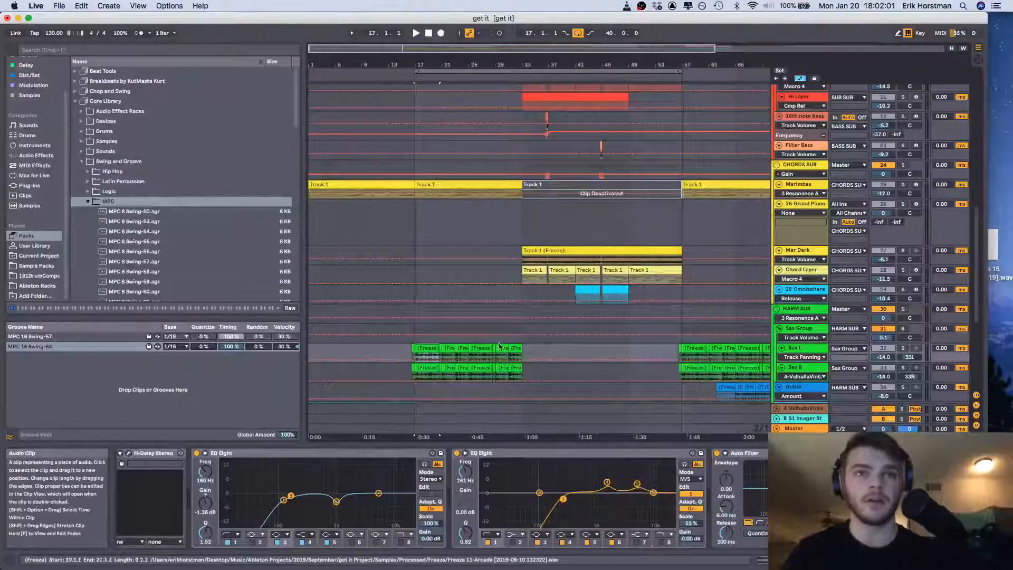
pyautogui.click(798, 328)
pyautogui.press('space')
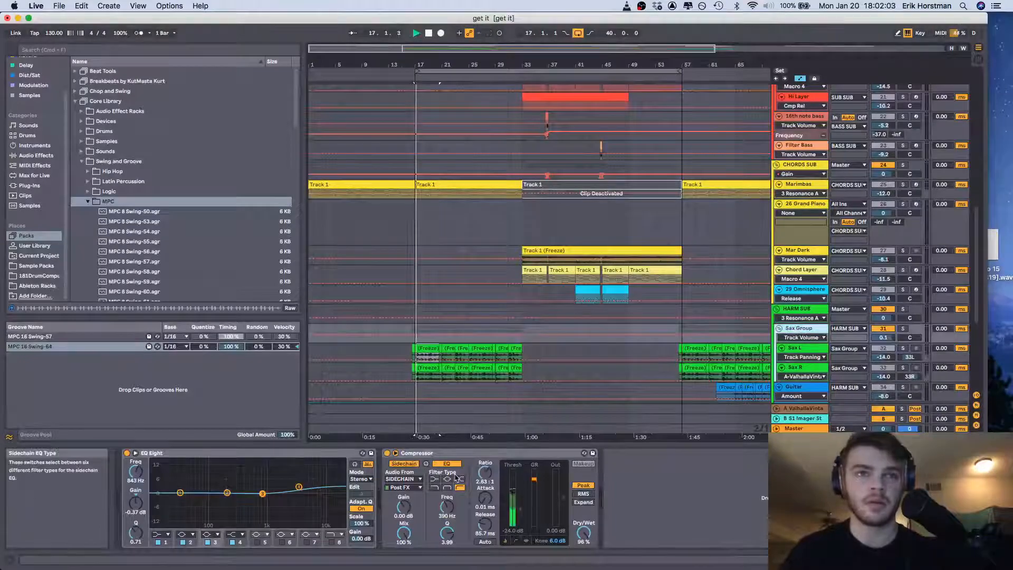
pyautogui.click(903, 329)
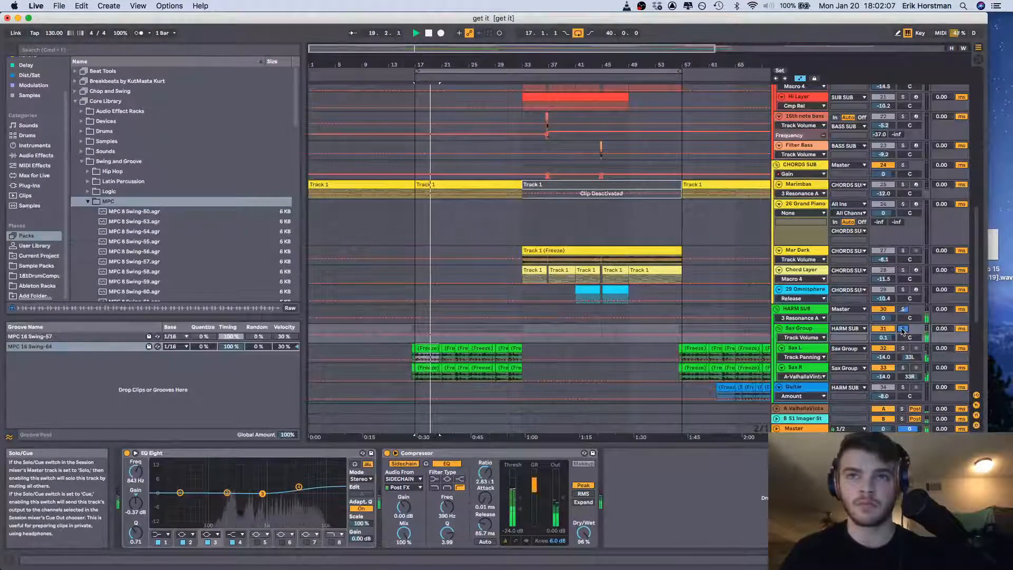
pyautogui.click(387, 453)
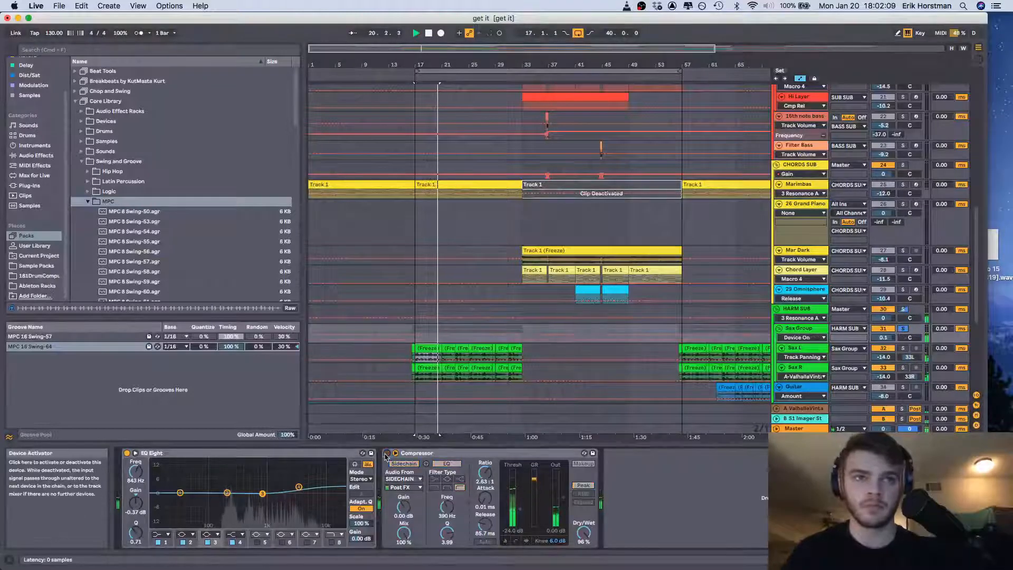
pyautogui.click(386, 453)
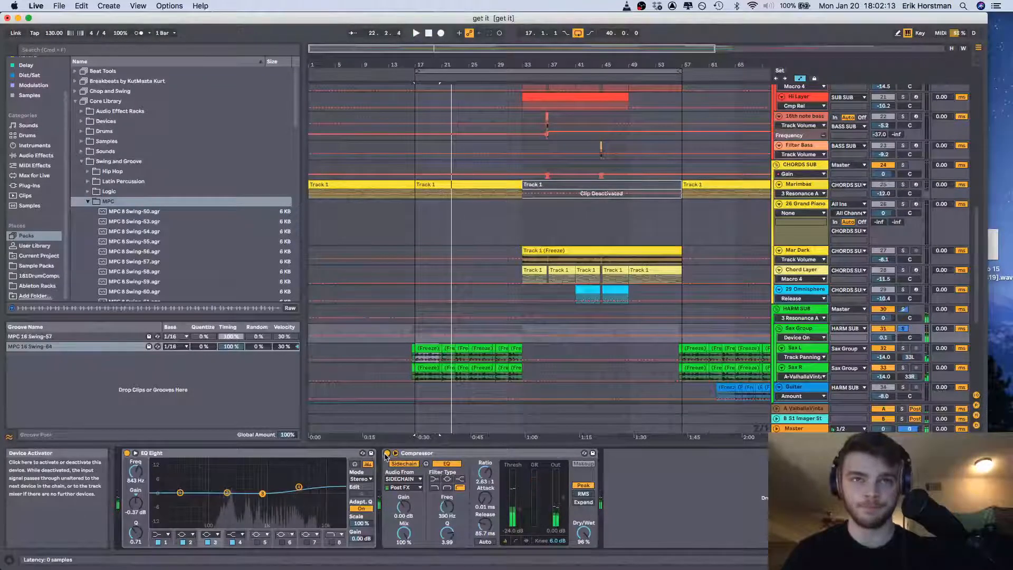
# Play the RYU GTR track soloed from bar 1, look at the Guitaret clip's device chain, and clear the solo
pyautogui.scroll(-5, 760, 359)
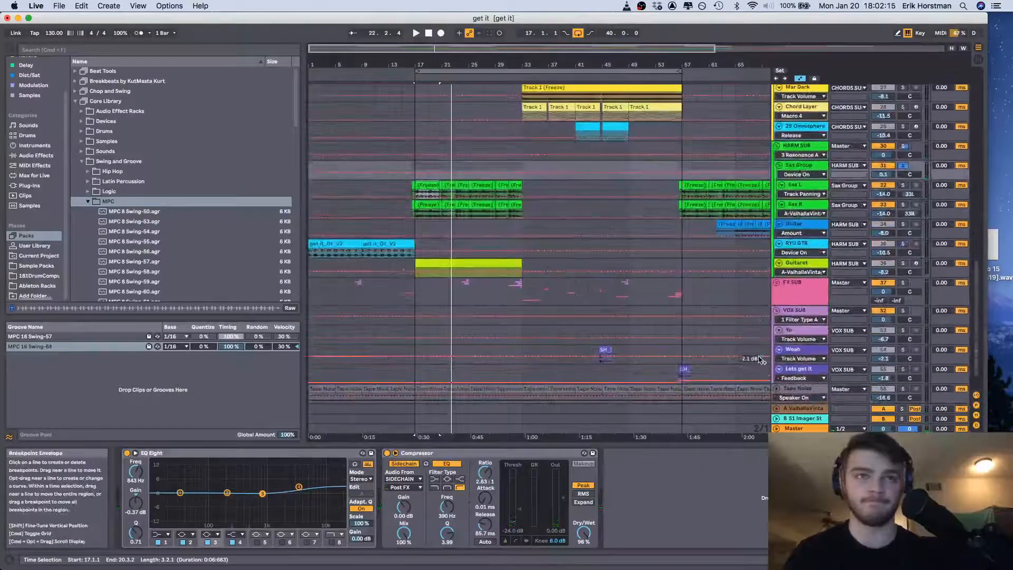
pyautogui.click(336, 244)
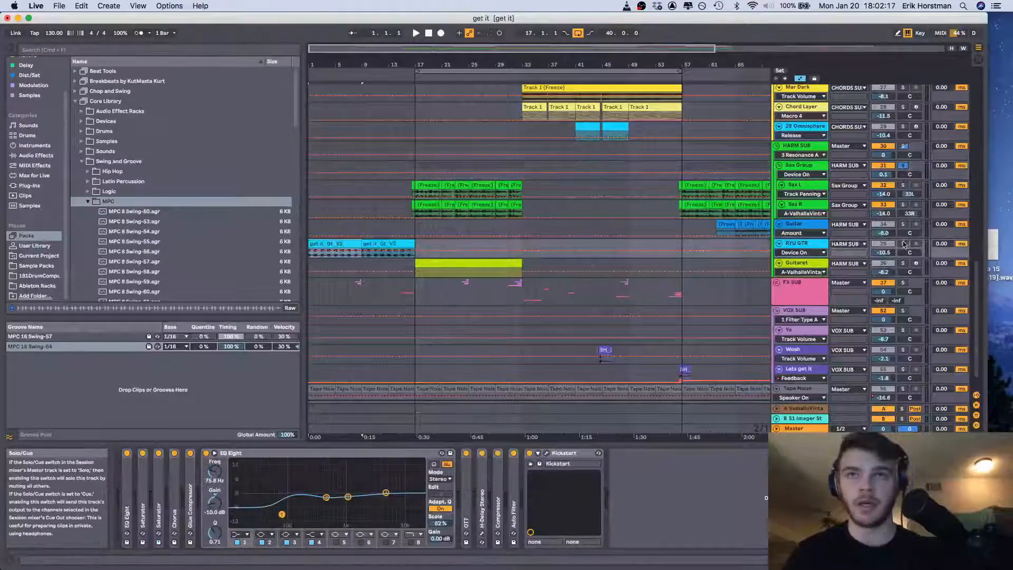
pyautogui.click(904, 244)
pyautogui.press('space')
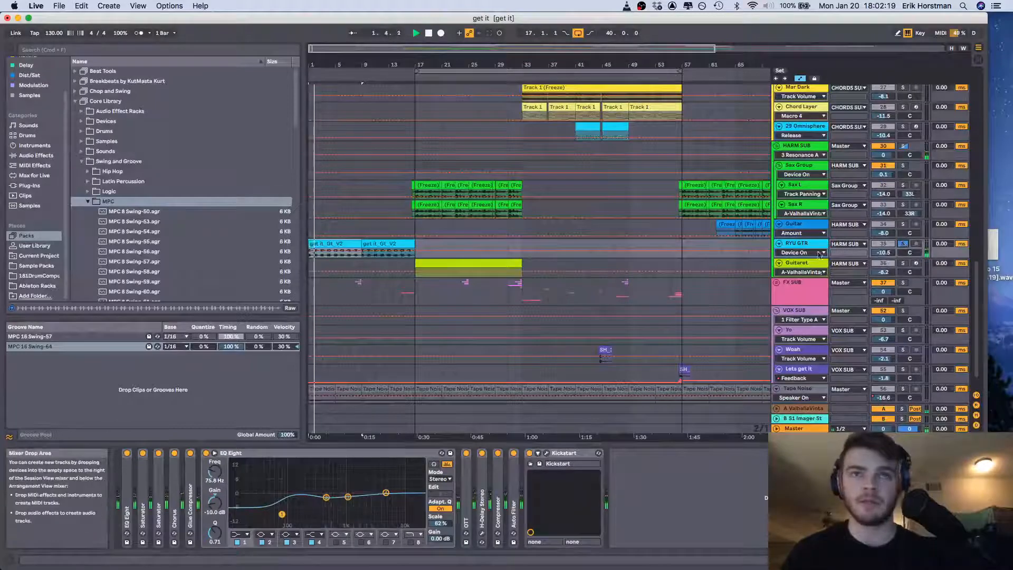
pyautogui.click(800, 245)
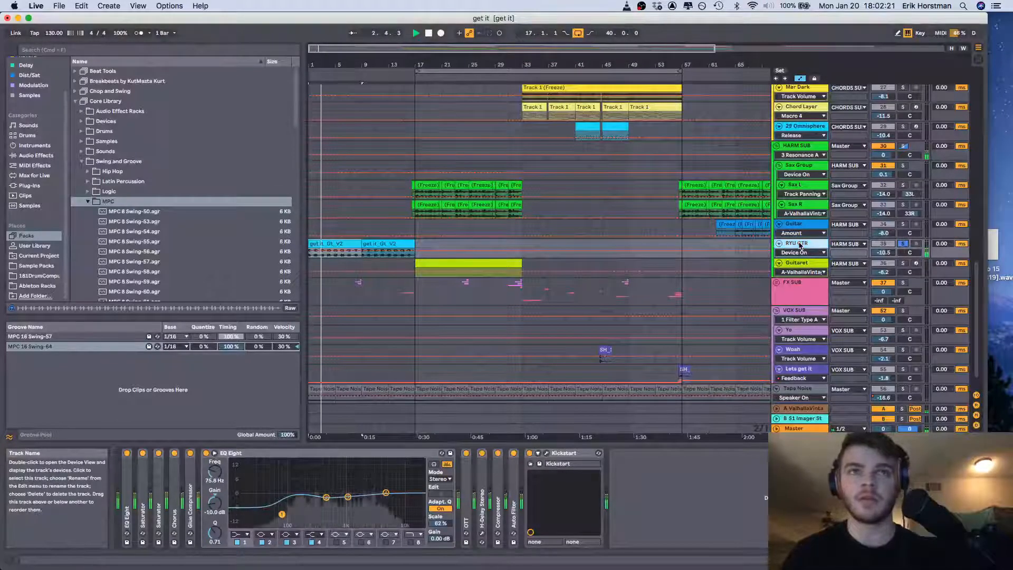
pyautogui.click(426, 263)
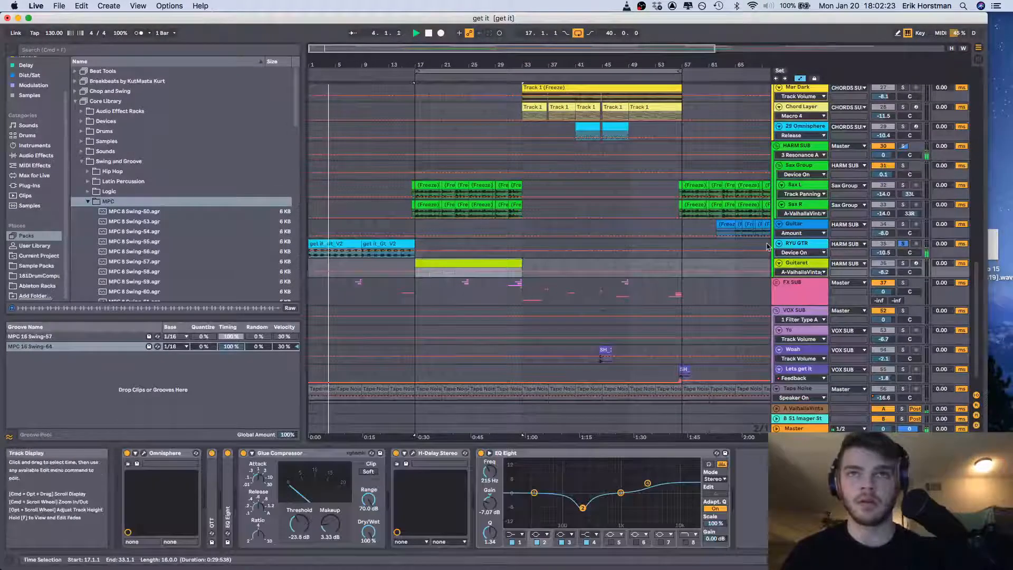
pyautogui.click(904, 244)
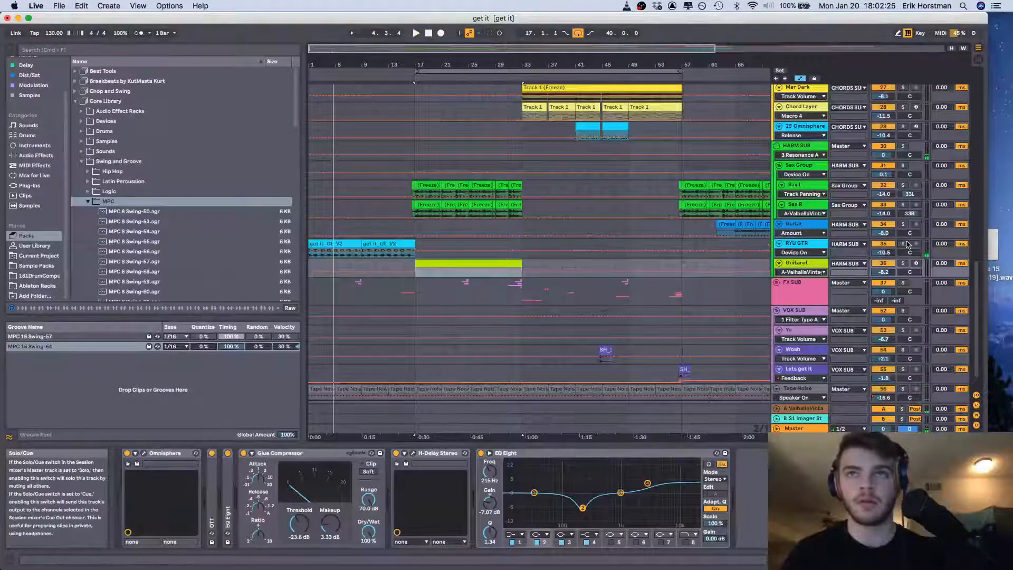
# Play all tracks from the RYU GTR clip at bar 9 and extend the loop to start at bar 9
pyautogui.press('space')
pyautogui.press('space')
pyautogui.click(386, 243)
pyautogui.press('space')
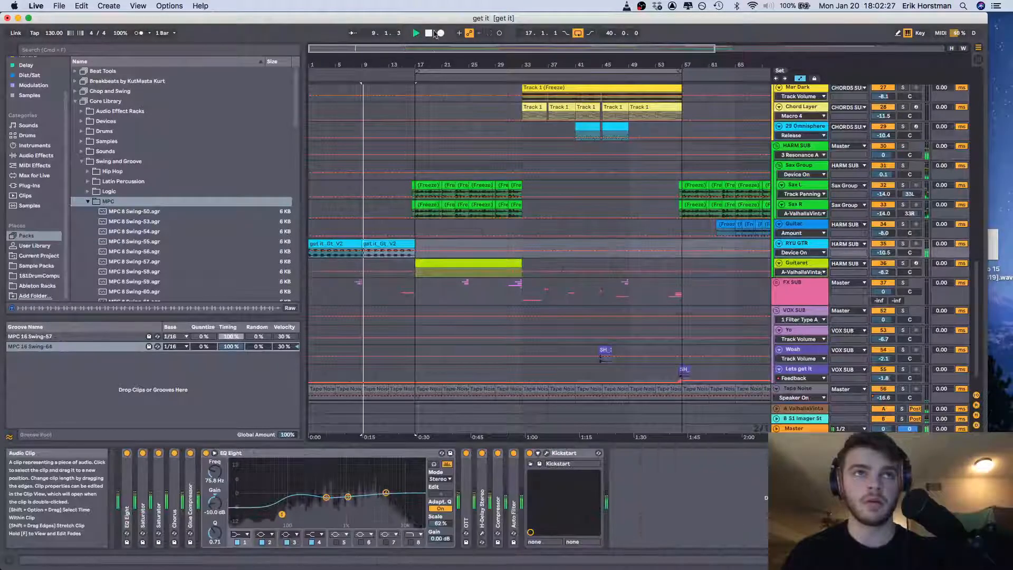
pyautogui.moveTo(416, 72); pyautogui.dragTo(365, 73)
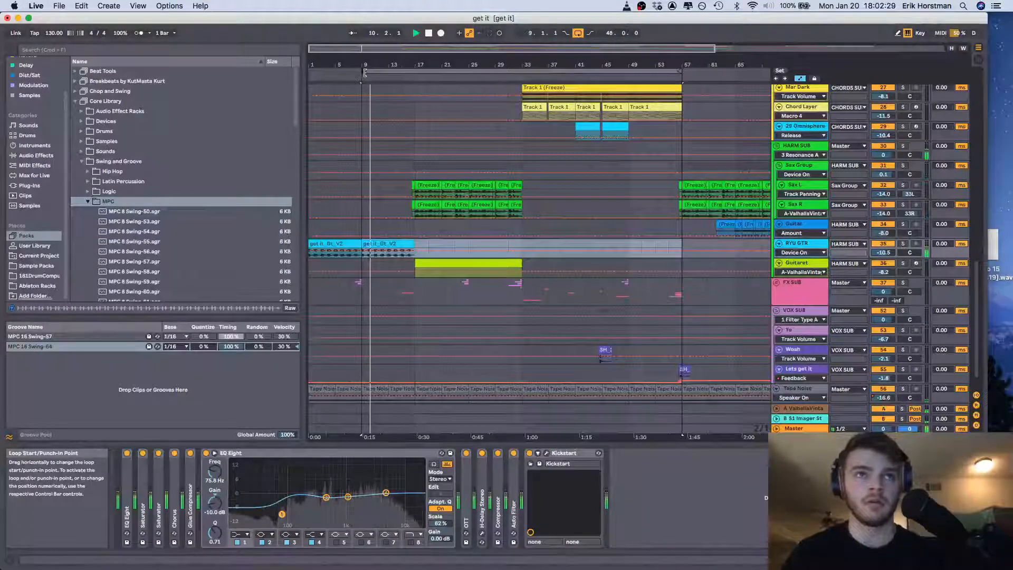
pyautogui.scroll(-3, 469, 263)
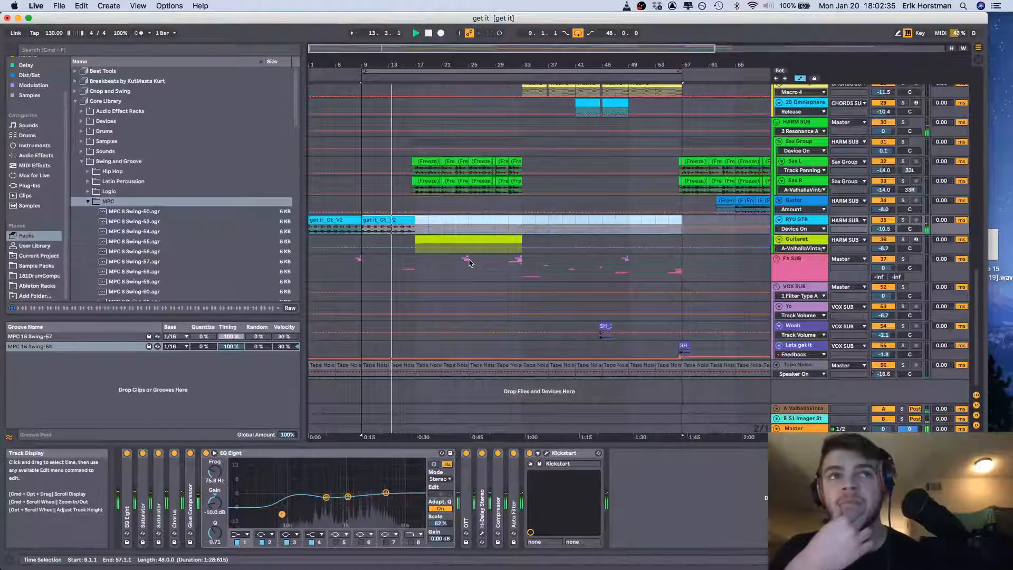
# Select the Guitaret clip at bar 17, stop playback, and solo the Guitaret track
pyautogui.click(477, 239)
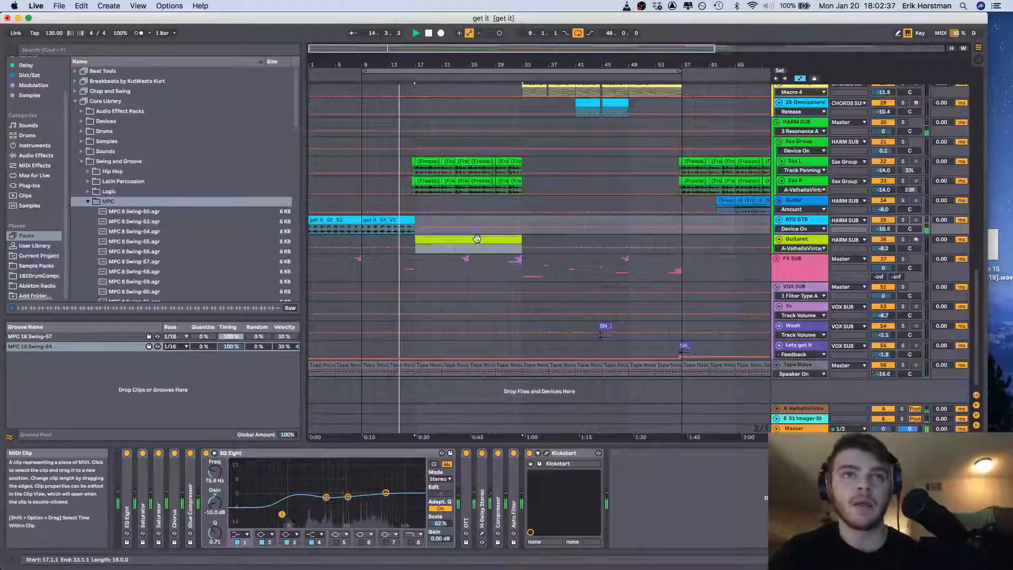
pyautogui.press('space')
pyautogui.click(903, 240)
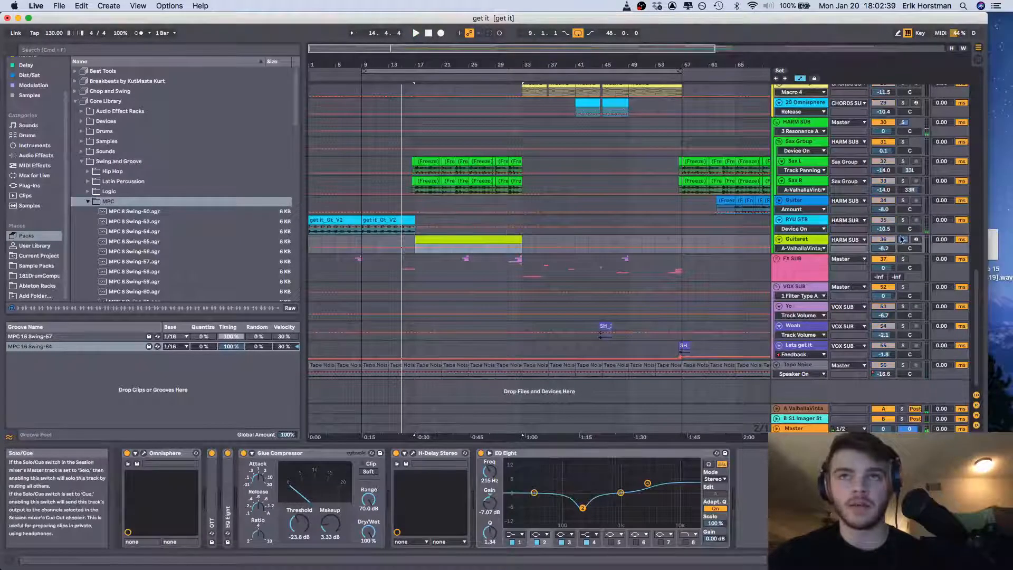
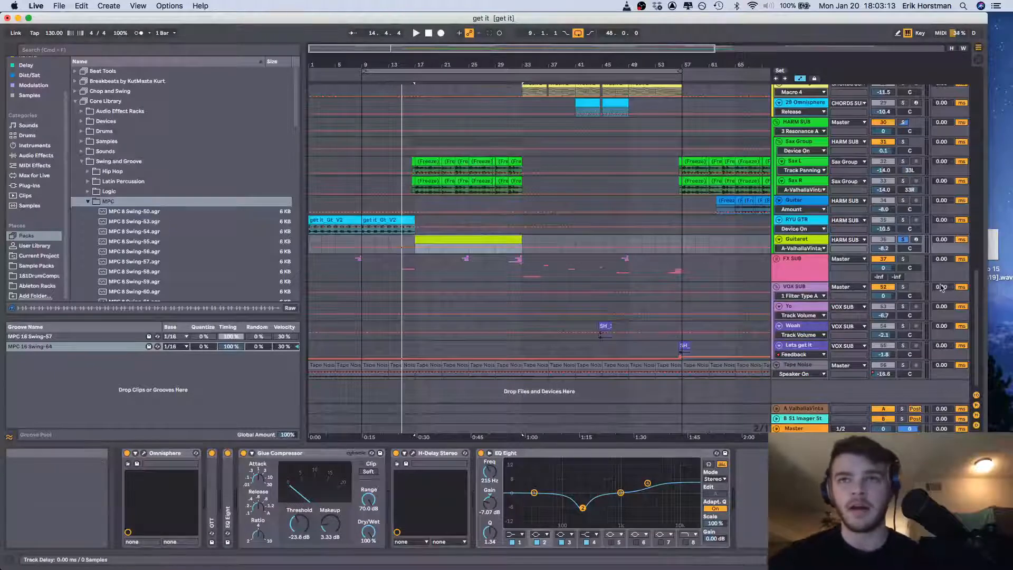
# Play the soloed Guitaret track from bar 17, and move playback to the FX SUB group at bar 23
pyautogui.press('space')
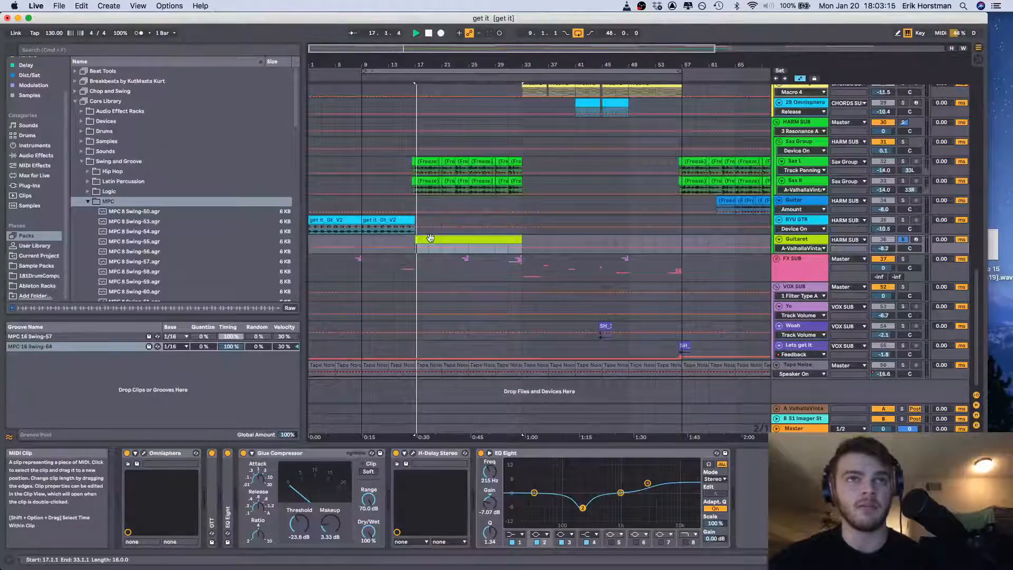
pyautogui.click(456, 248)
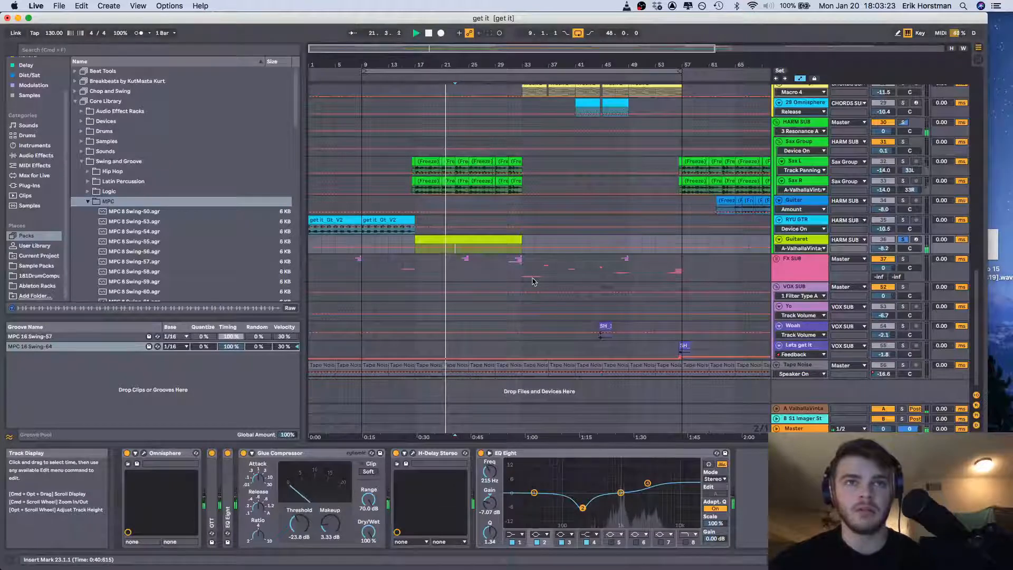
pyautogui.click(458, 270)
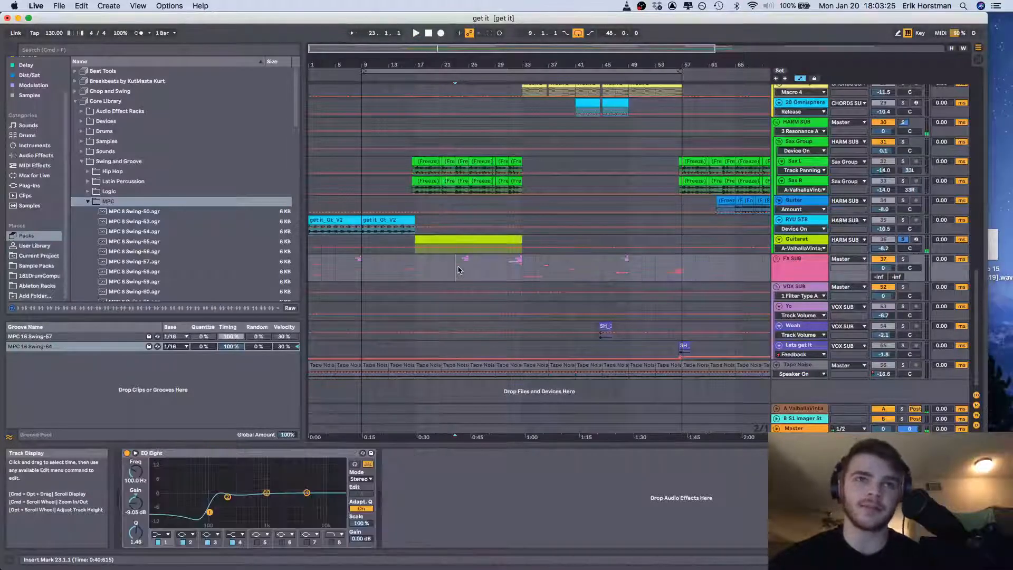
pyautogui.press('space')
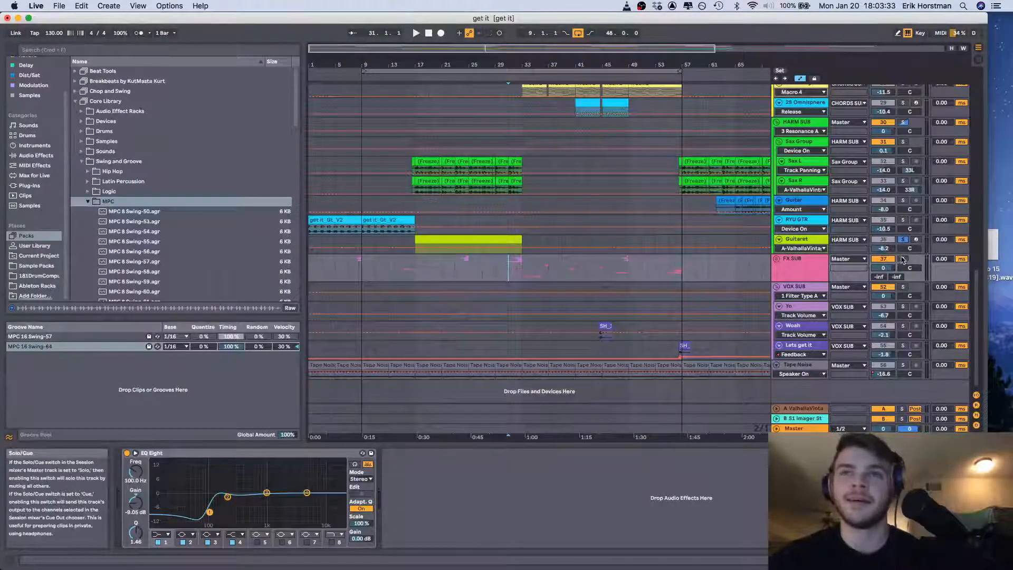
# Play the Guitar track soloed from its clip at bar 65, stop playback, and clear the solo
pyautogui.hscroll(5, 680, 264)
pyautogui.scroll(2, 680, 264)
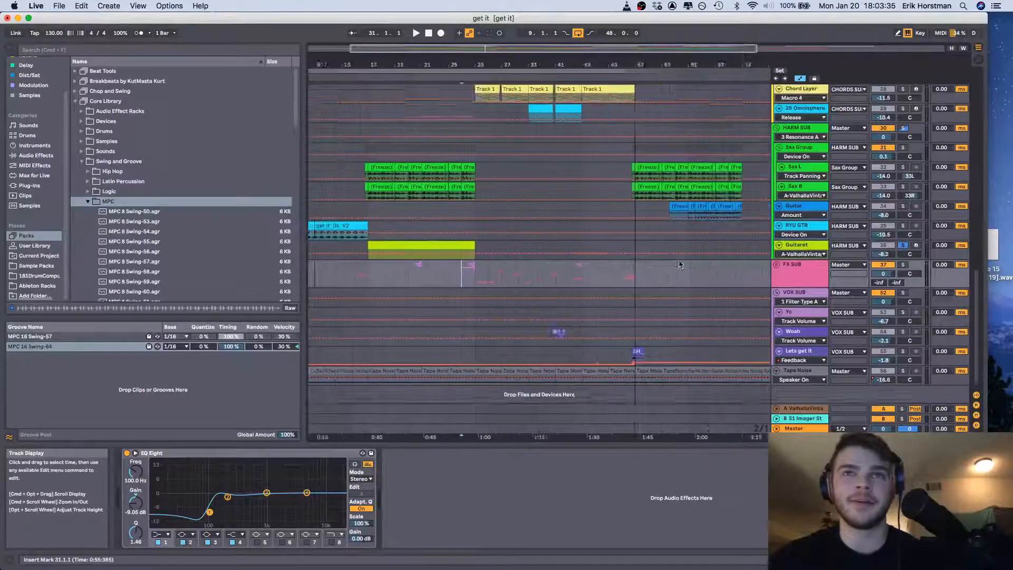
pyautogui.click(612, 235)
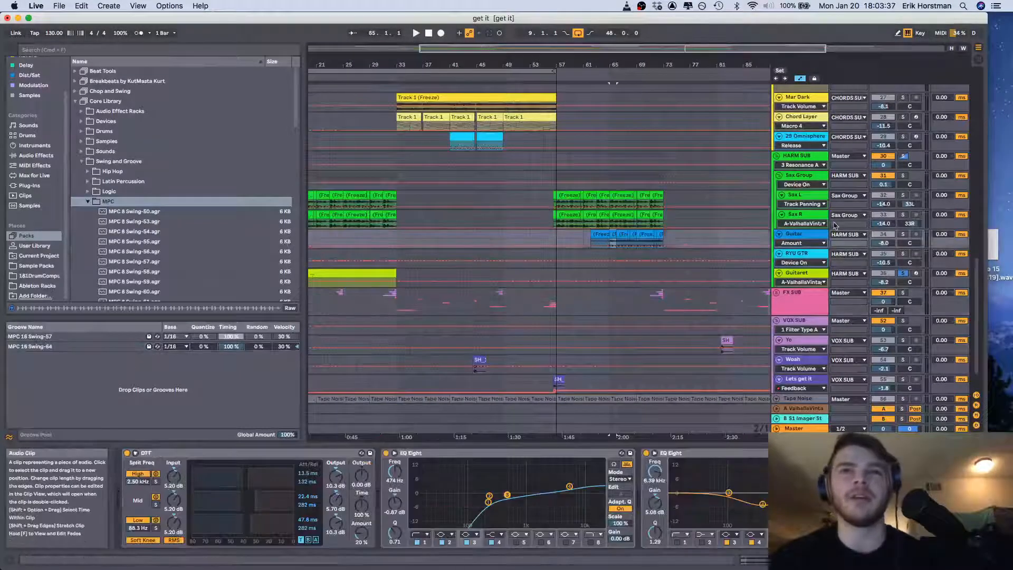
pyautogui.click(902, 234)
pyautogui.press('space')
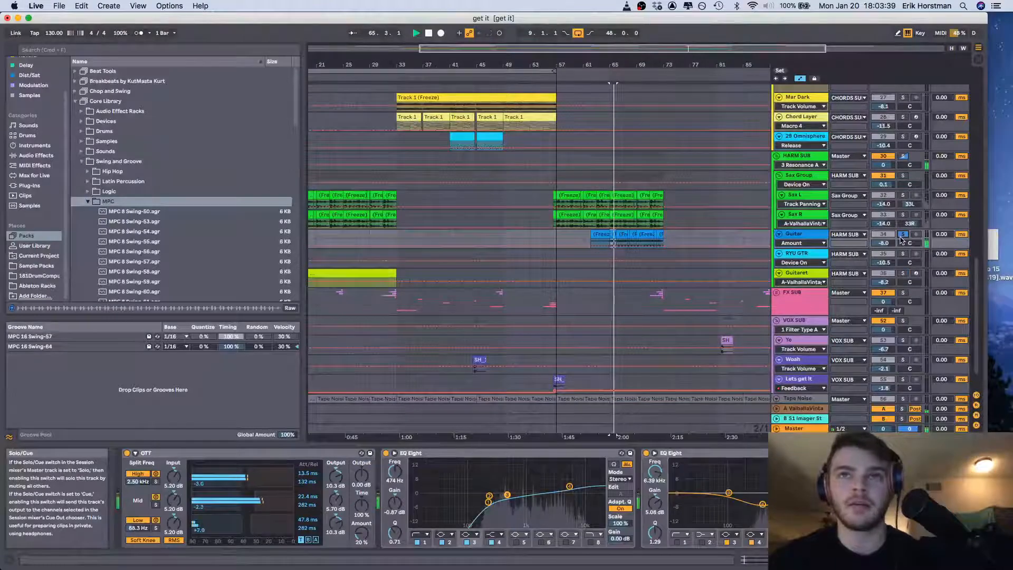
pyautogui.press('space')
pyautogui.click(902, 234)
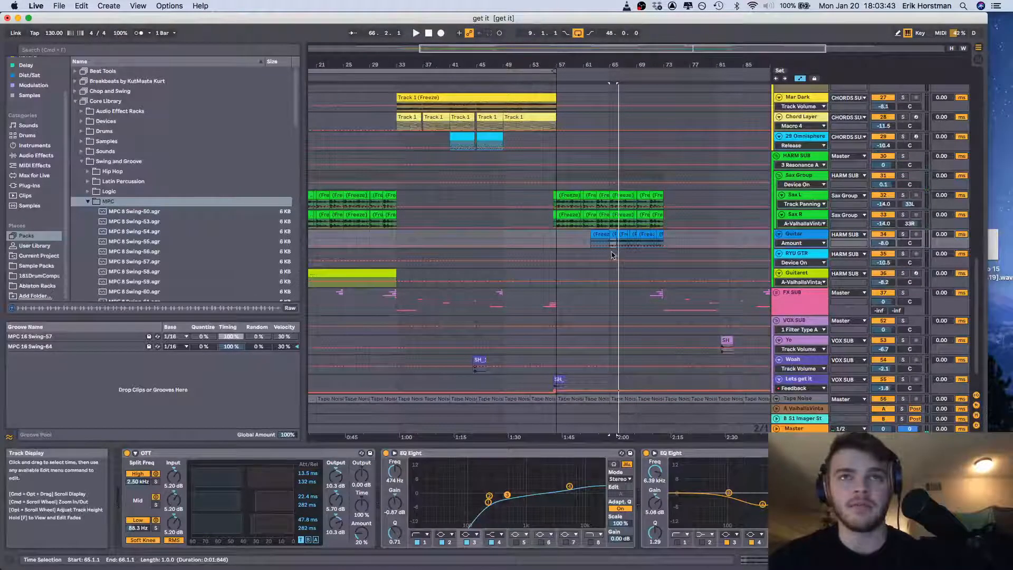
# Unfold the FX SUB group and play it soloed from bar 31 through the transition into bar 33
pyautogui.scroll(-2, 610, 256)
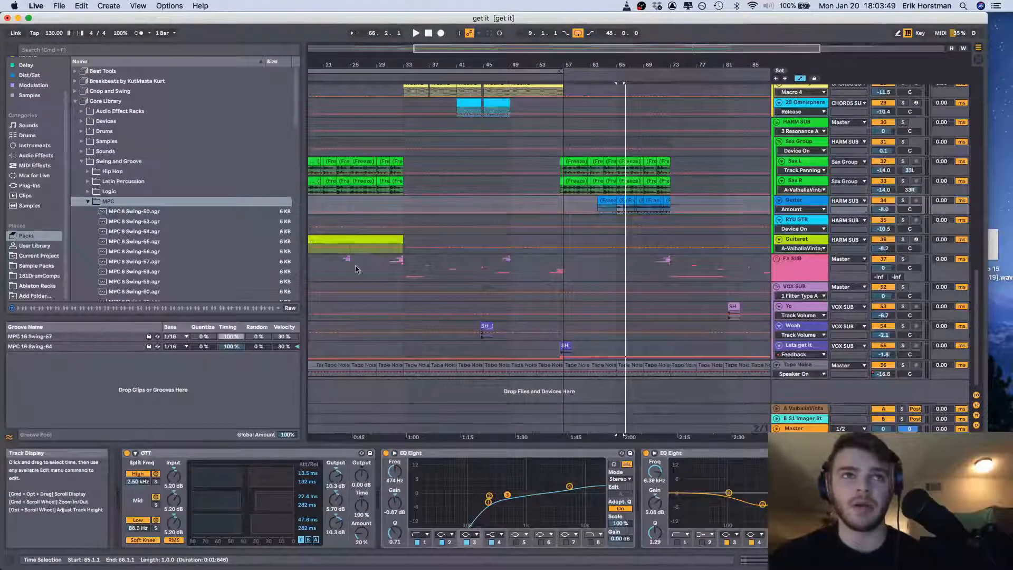
pyautogui.click(389, 272)
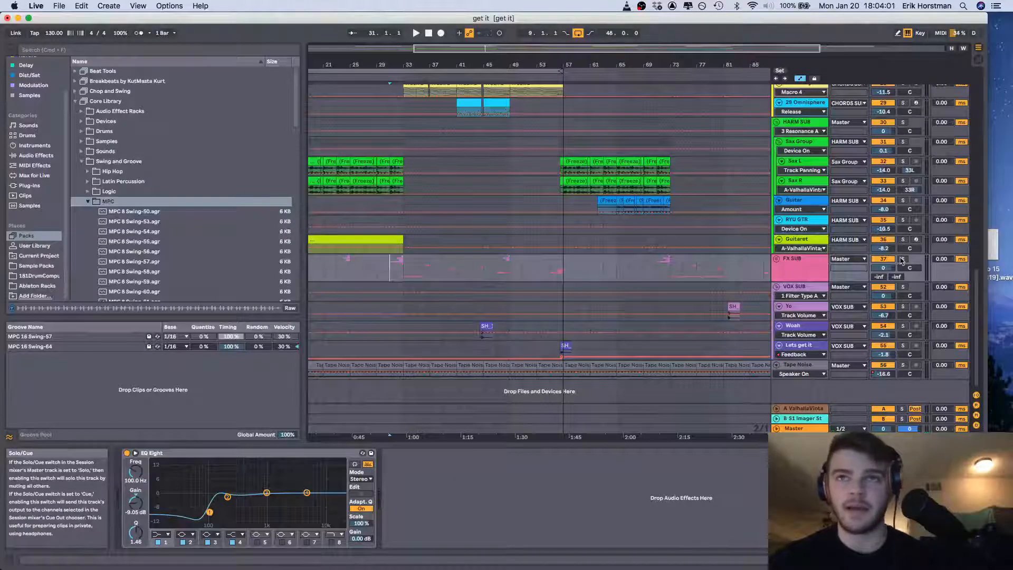
pyautogui.click(776, 259)
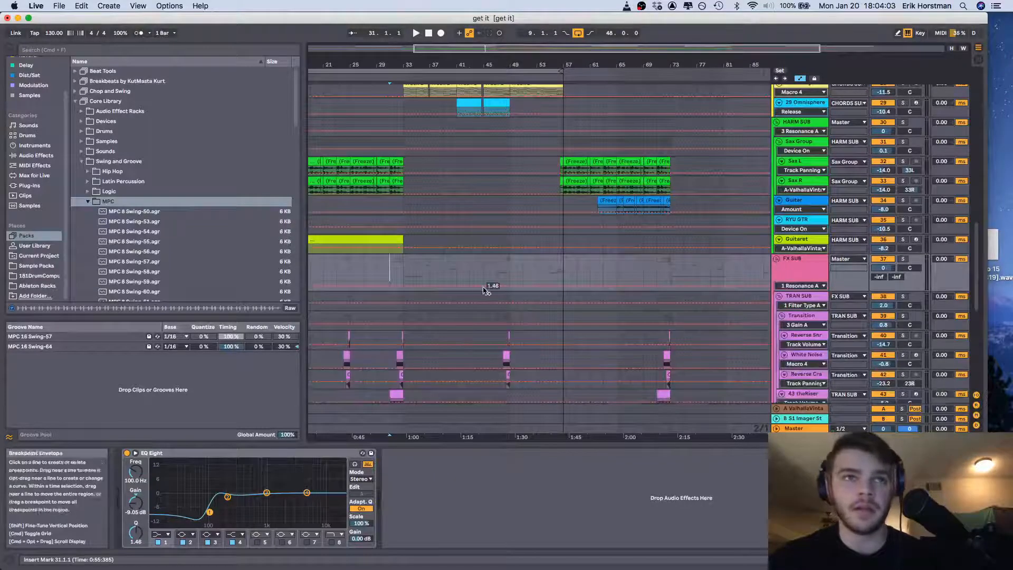
pyautogui.scroll(-3, 486, 291)
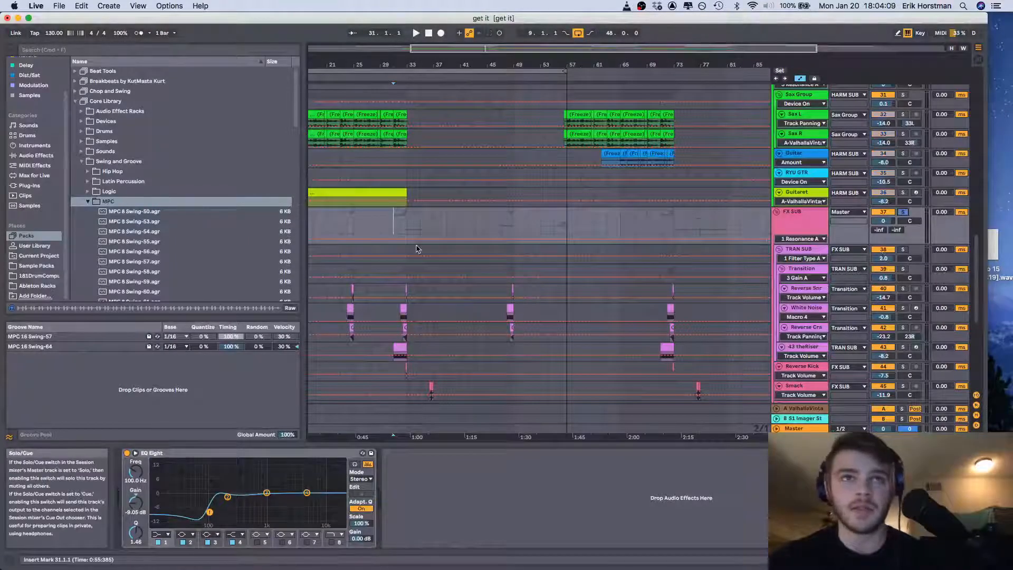
pyautogui.scroll(-10, 416, 249)
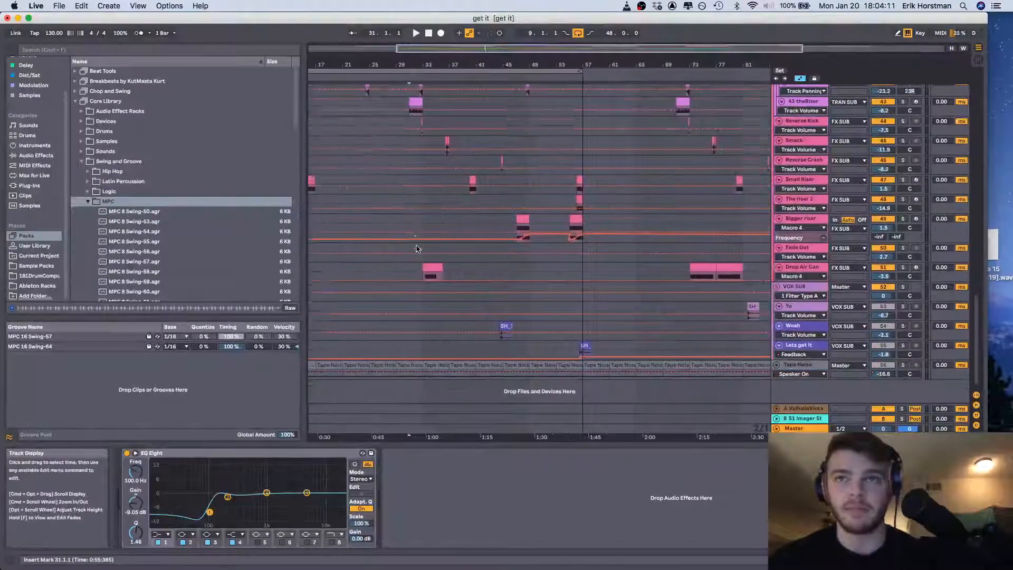
pyautogui.scroll(8, 416, 249)
pyautogui.press('space')
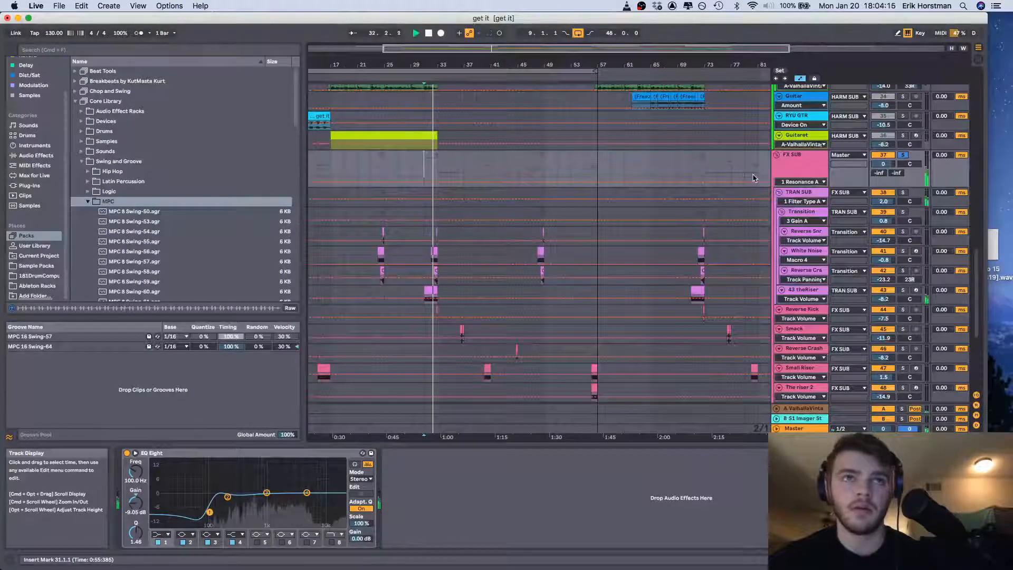
pyautogui.press('space')
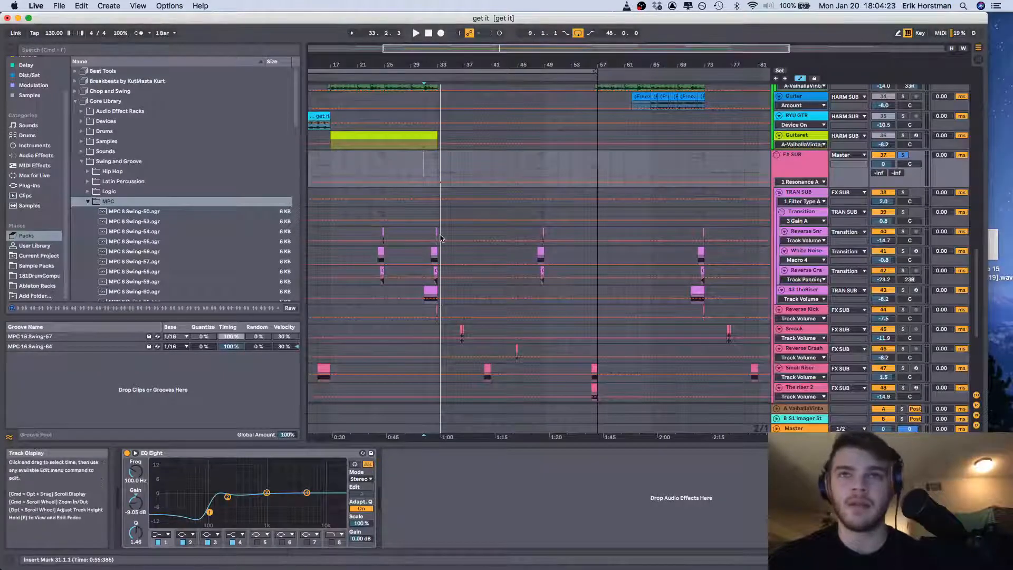
# Look at the device chains of the Reverse Snr and White Noise tracks, and play all tracks with the FX SUB solo cleared
pyautogui.click(810, 232)
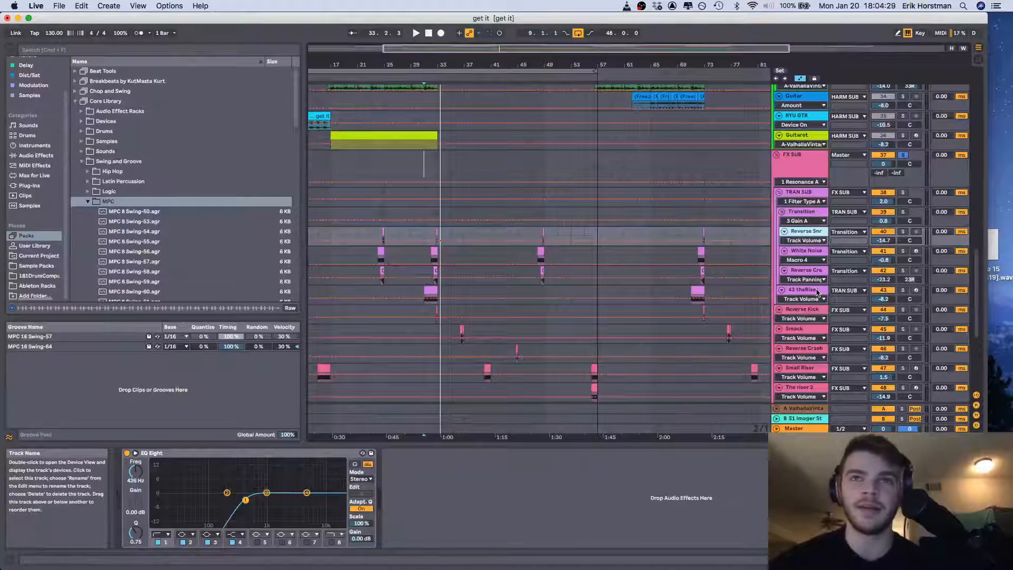
pyautogui.click(809, 252)
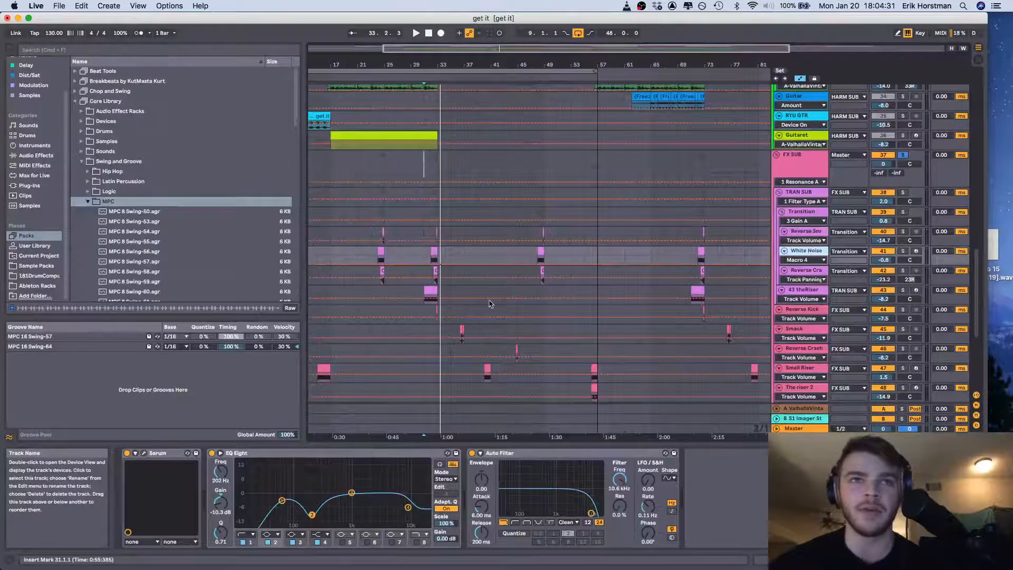
pyautogui.scroll(-10, 490, 303)
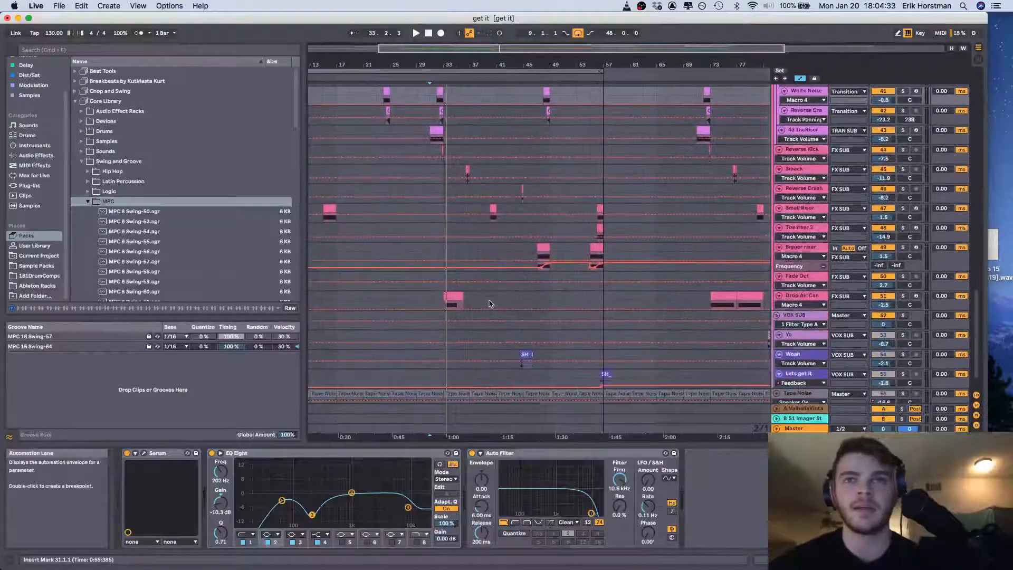
pyautogui.scroll(5, 489, 303)
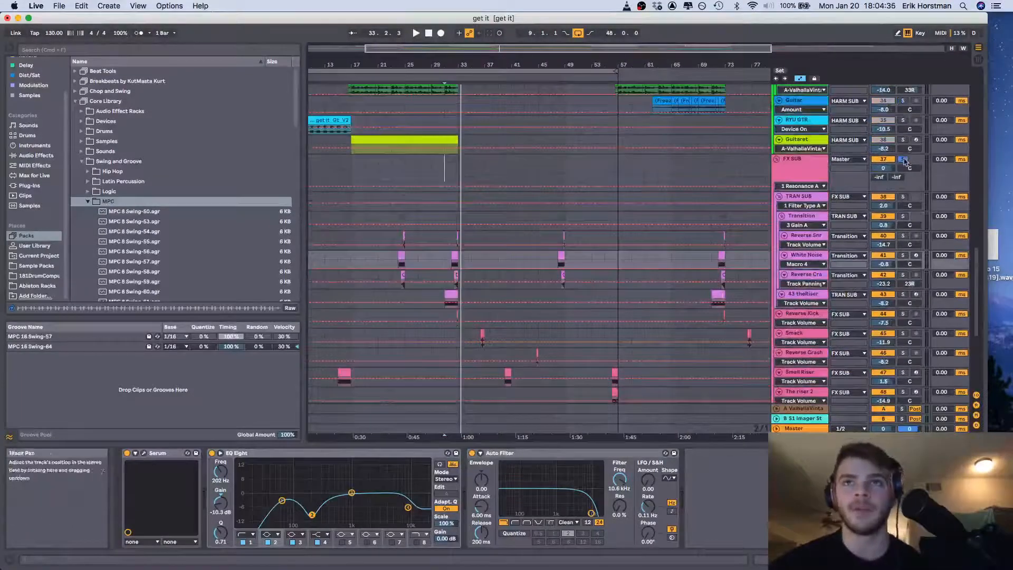
pyautogui.press('space')
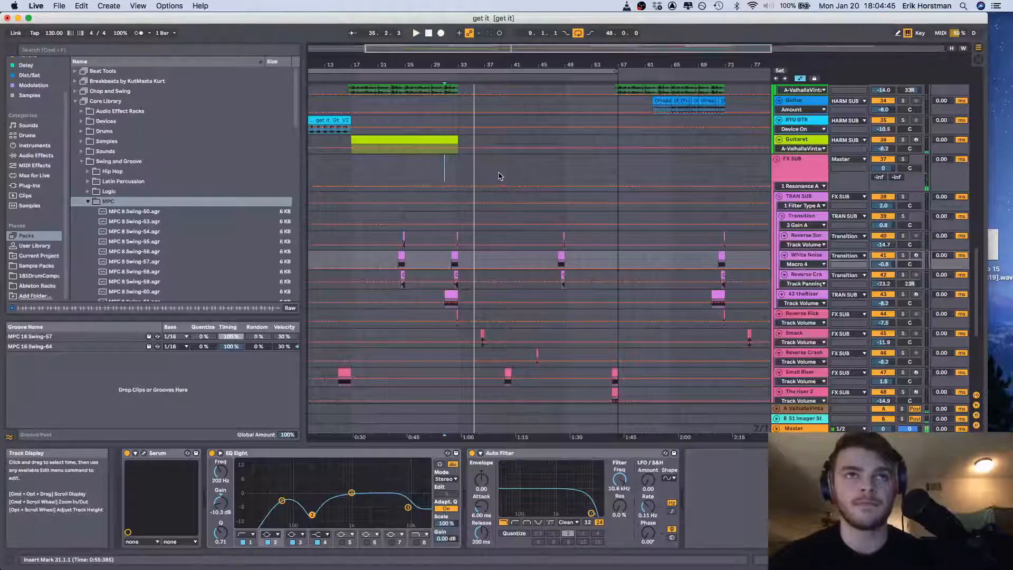
# Look through the tracks inside the FX SUB group, and show the Smack track's device chain from bar 33
pyautogui.scroll(-5, 500, 177)
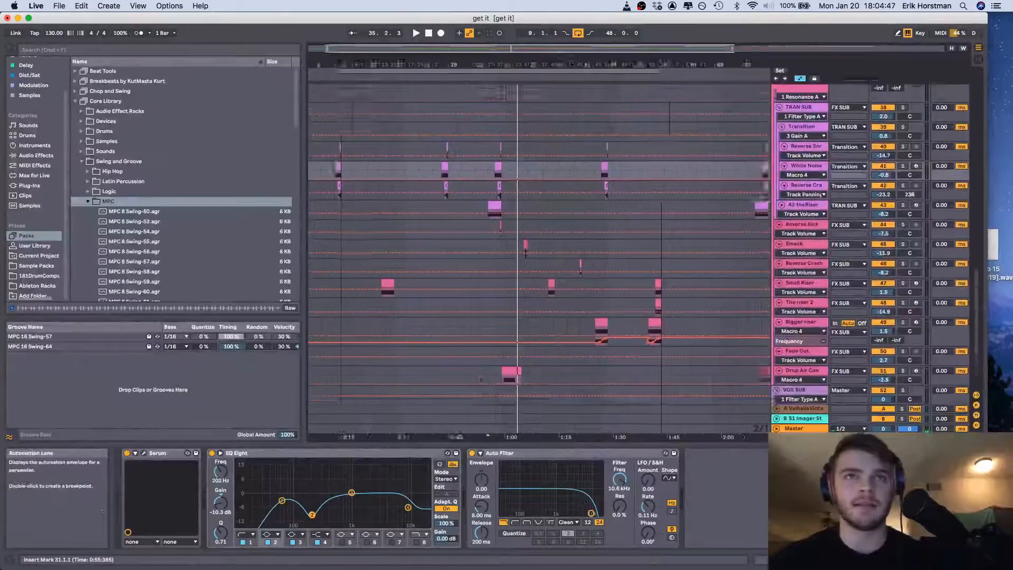
pyautogui.scroll(3, 694, 241)
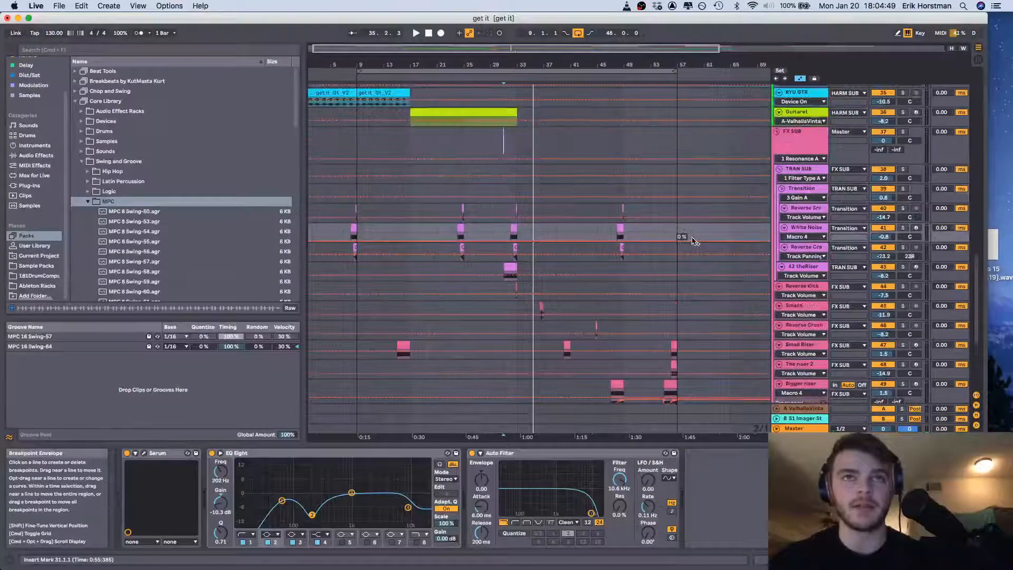
pyautogui.scroll(15, 694, 240)
pyautogui.hscroll(4, 695, 240)
pyautogui.scroll(-18, 694, 240)
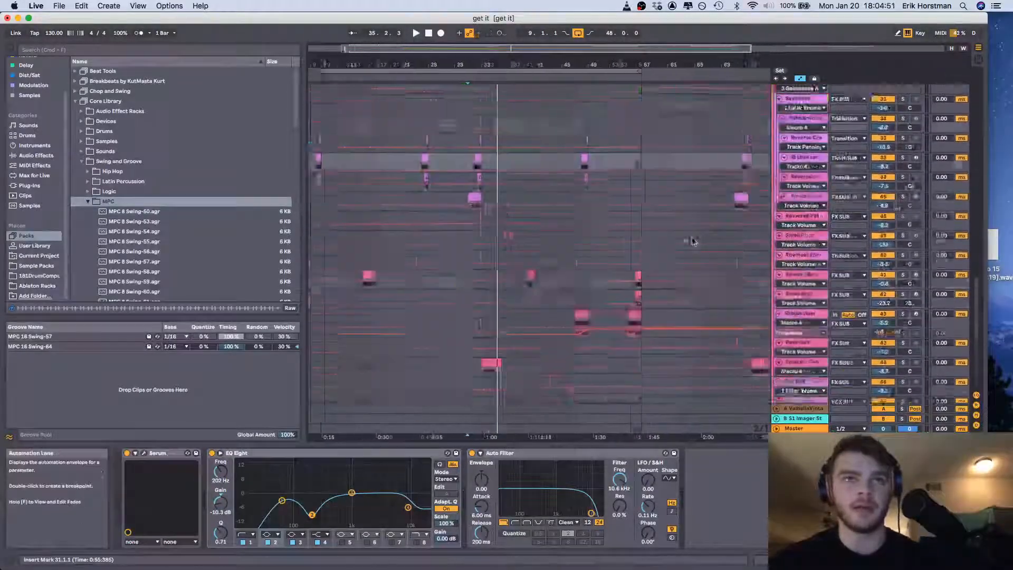
pyautogui.scroll(-2, 694, 241)
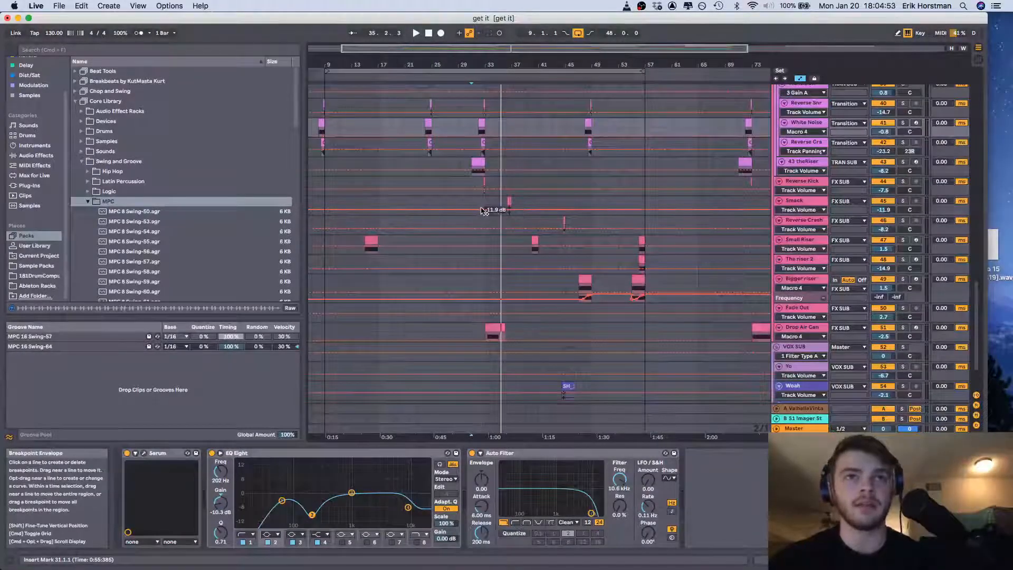
pyautogui.click(486, 207)
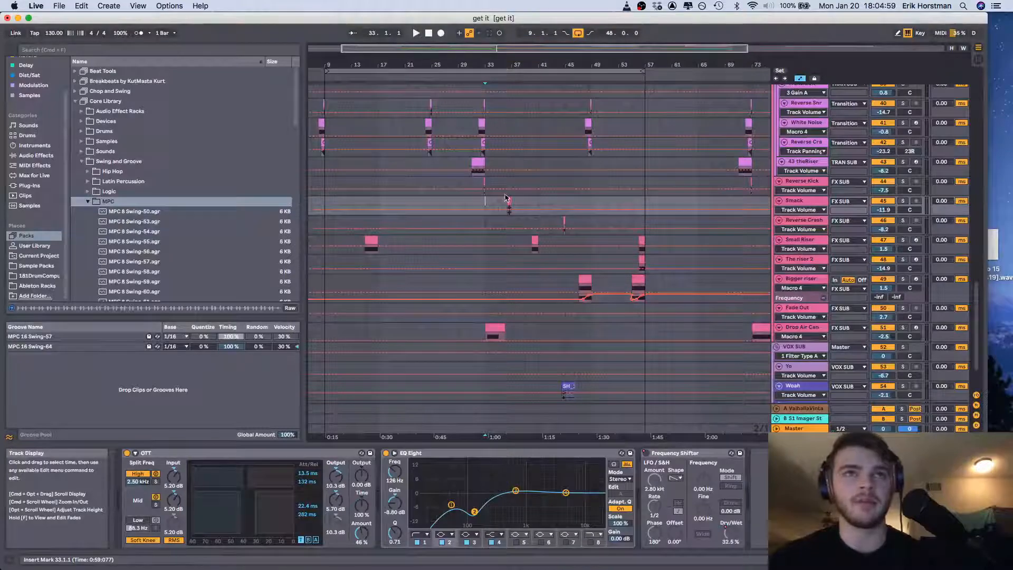
pyautogui.scroll(-3, 600, 212)
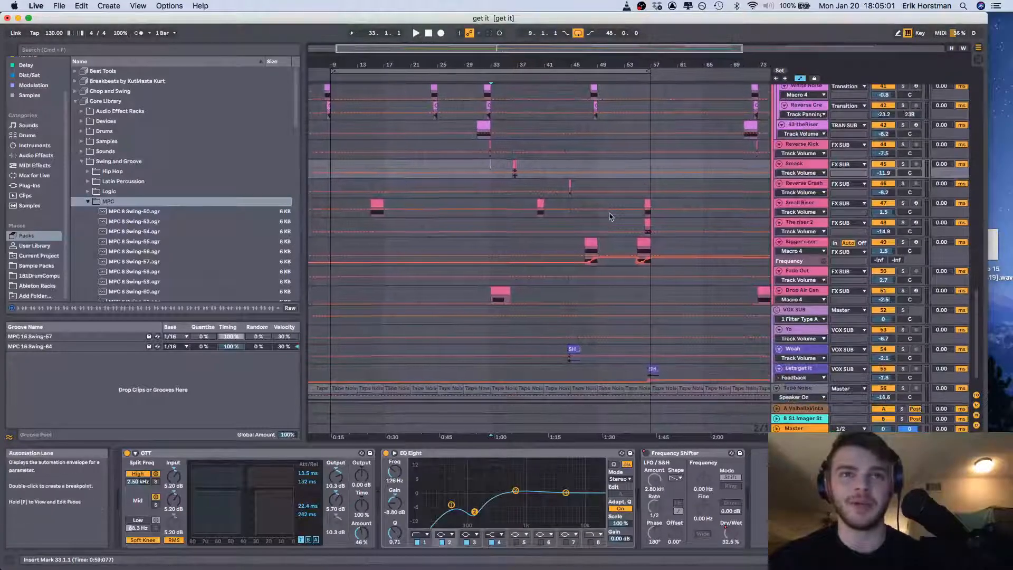
# Show the Woah clip's device chain, and examine where the transition, riser and impact clips sit across the arrangement
pyautogui.click(575, 348)
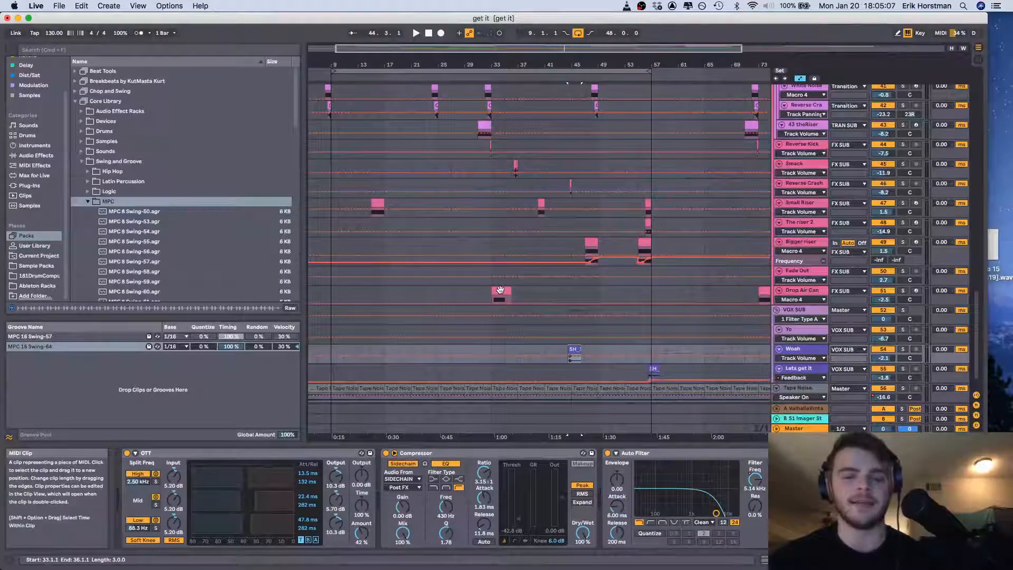
pyautogui.scroll(5, 500, 290)
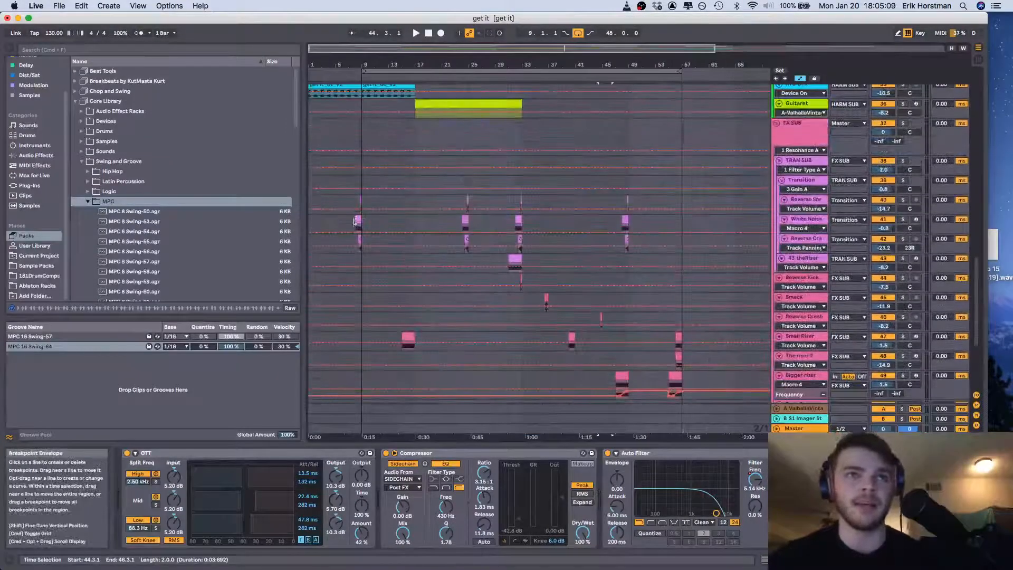
pyautogui.hscroll(5, 384, 224)
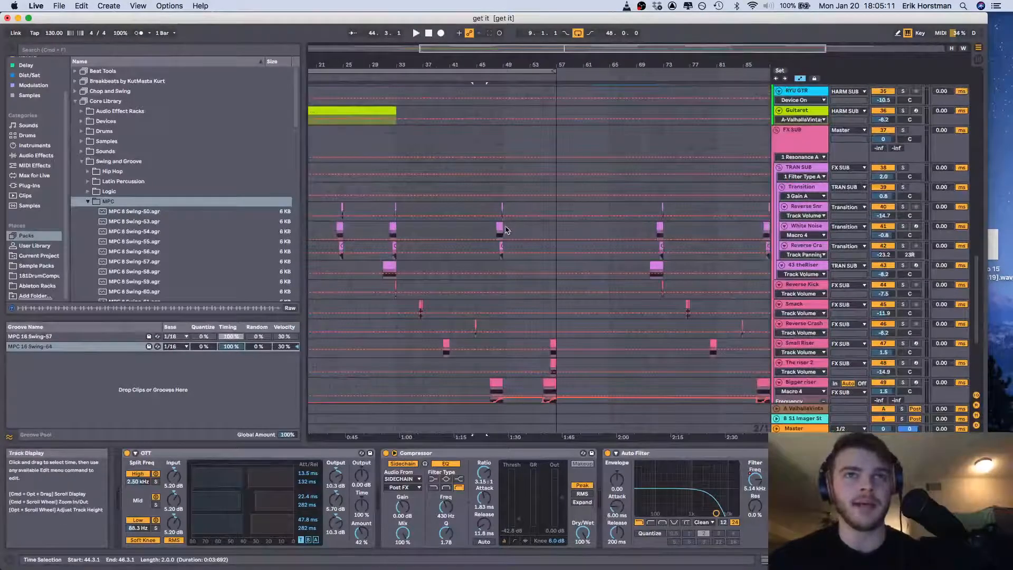
pyautogui.scroll(1, 531, 235)
pyautogui.scroll(5, 530, 236)
pyautogui.scroll(-8, 533, 234)
pyautogui.hscroll(3, 531, 235)
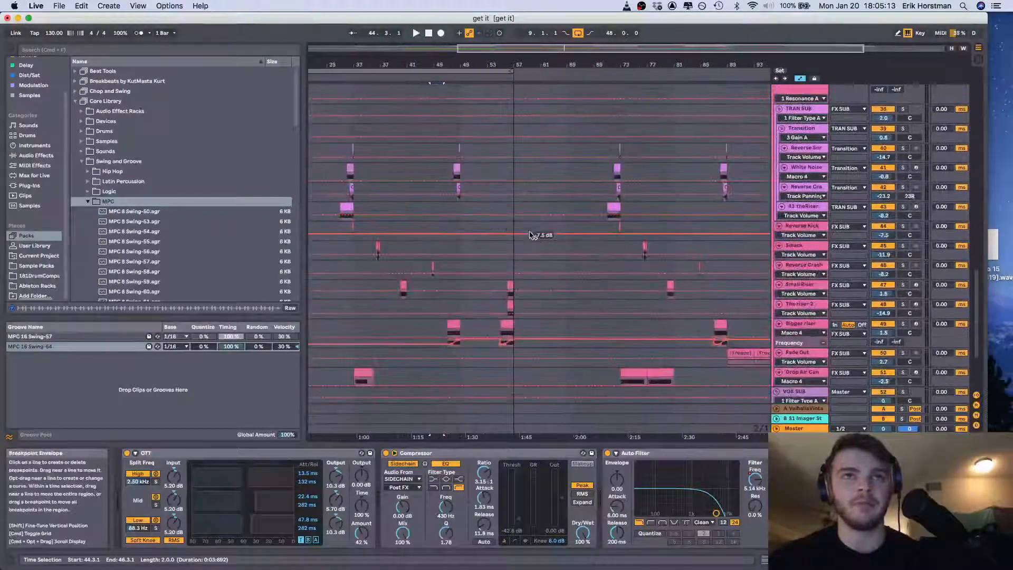
pyautogui.scroll(2, 624, 257)
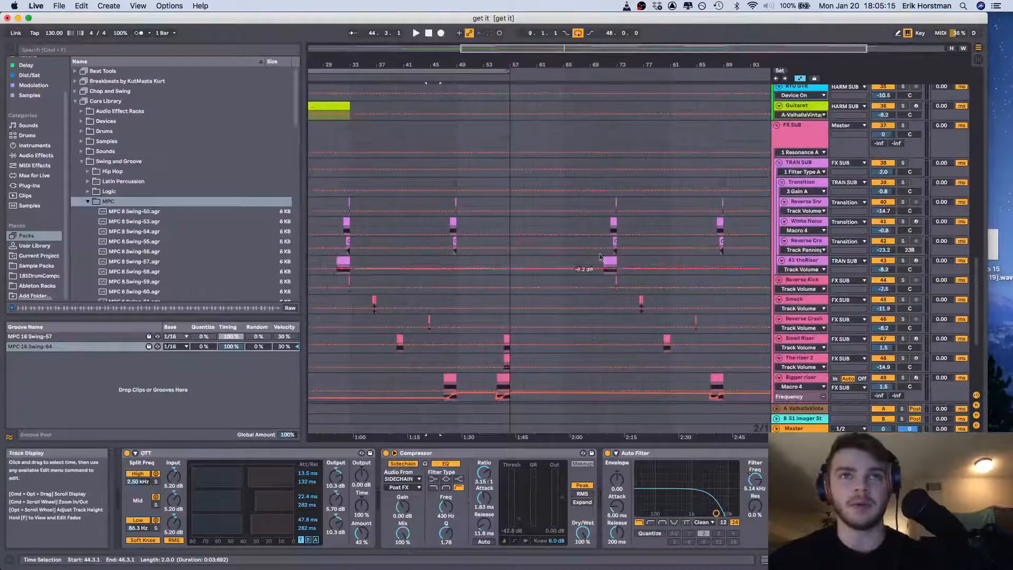
pyautogui.scroll(-5, 628, 263)
pyautogui.hscroll(4, 633, 269)
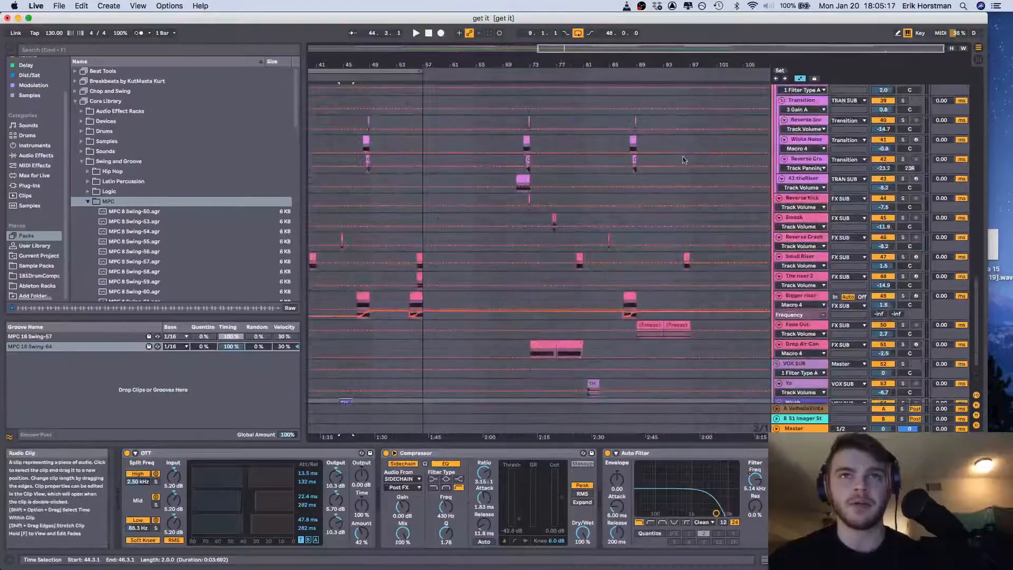
pyautogui.hscroll(-10, 646, 279)
pyautogui.scroll(-3, 645, 278)
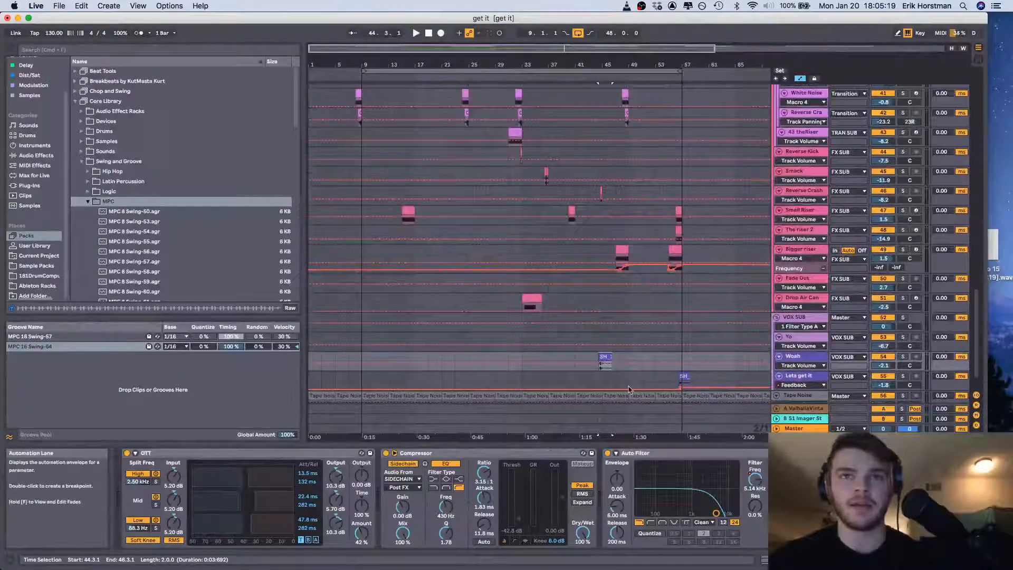
# Solo the Woah track and play its vocal clip from bar 44
pyautogui.click(596, 358)
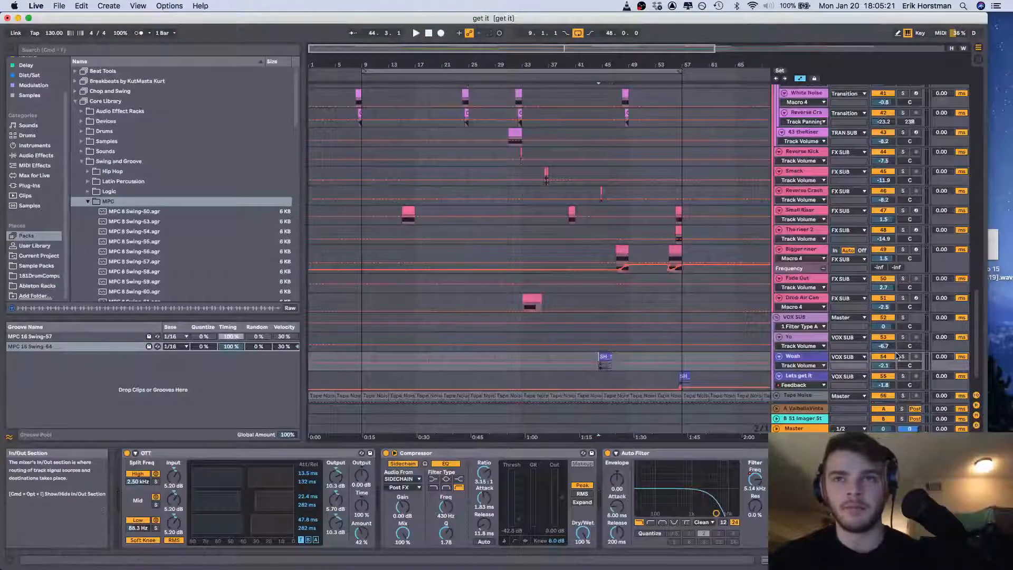
pyautogui.click(901, 357)
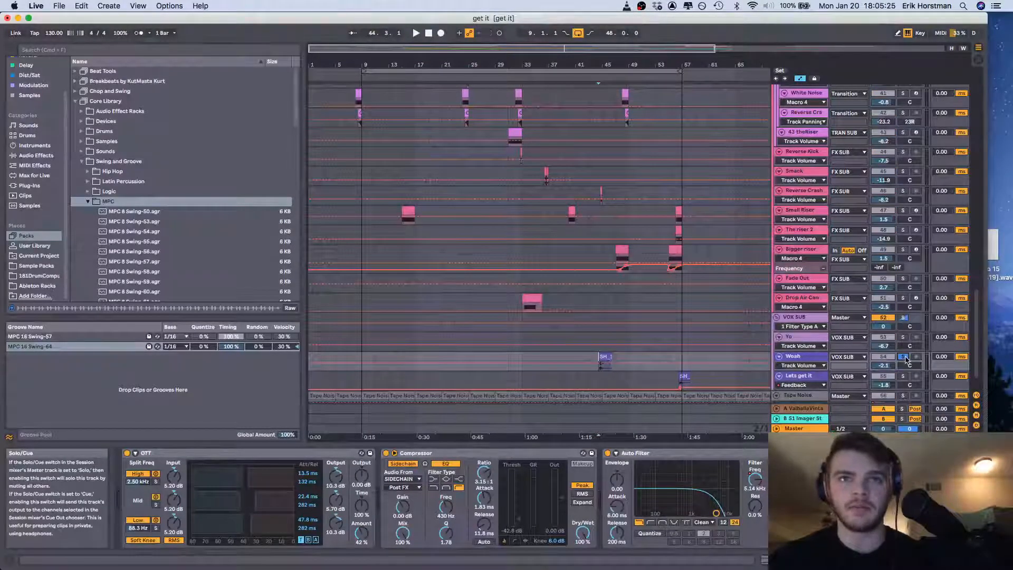
pyautogui.press('space')
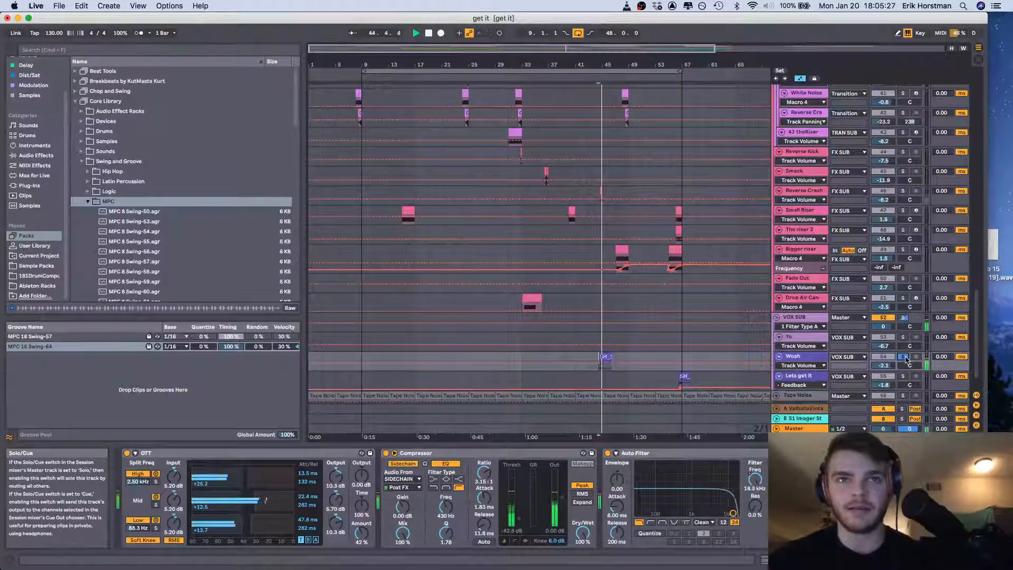
pyautogui.press('space')
# Extend the end of the arrangement loop to bar 83, for a loop length of 74 bars
pyautogui.hscroll(2, 680, 99)
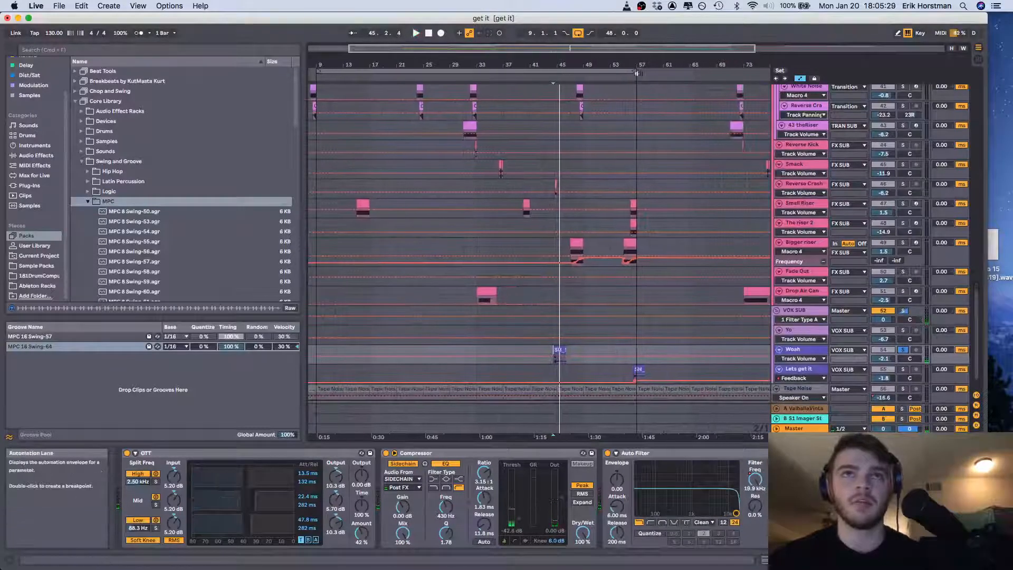
pyautogui.click(634, 72)
pyautogui.moveTo(634, 72); pyautogui.dragTo(767, 72)
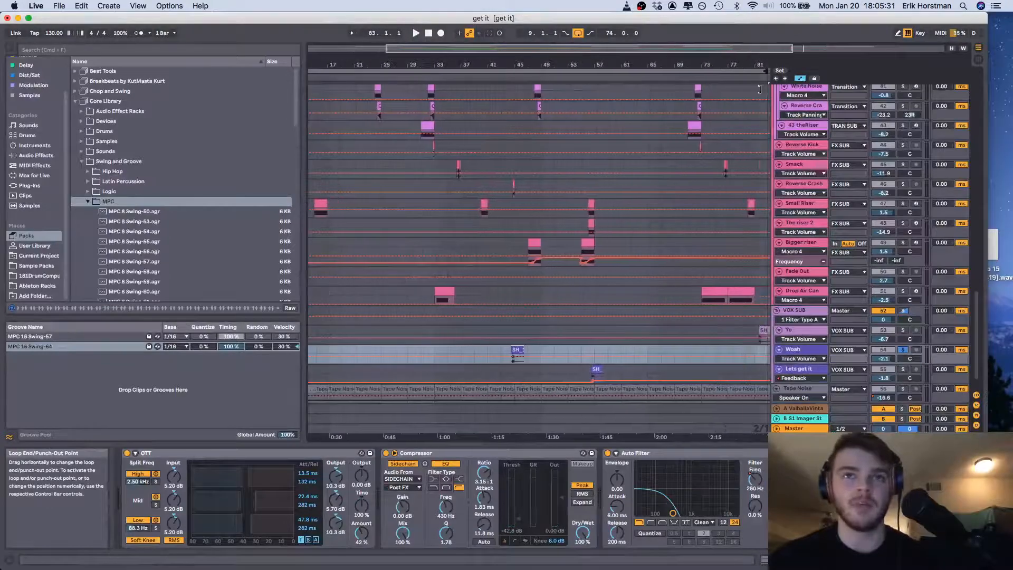
# Replay the soloed Woah clip from bar 44 and look over the track's OTT, Compressor and Auto Filter devices
pyautogui.click(518, 360)
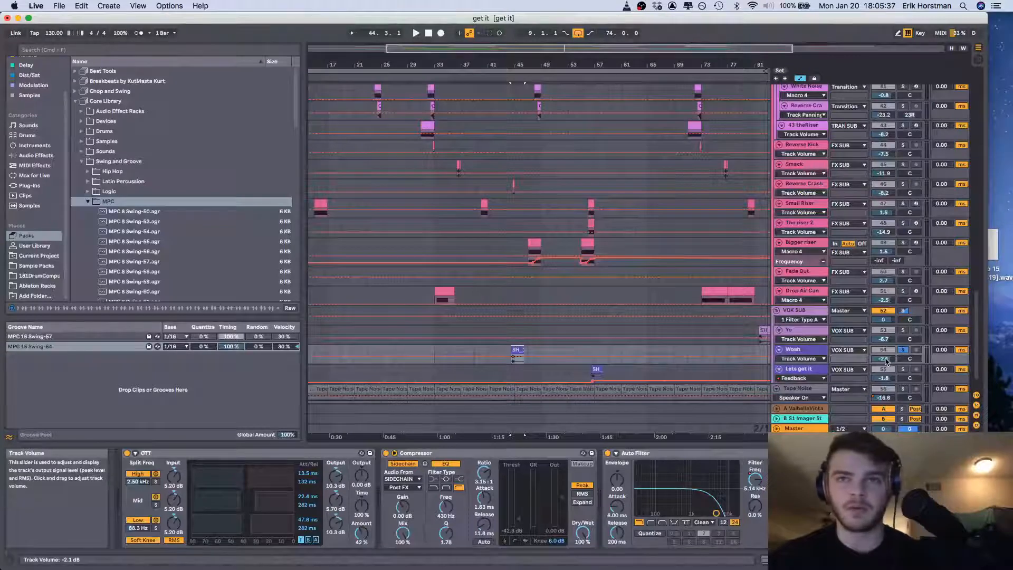
pyautogui.press('space')
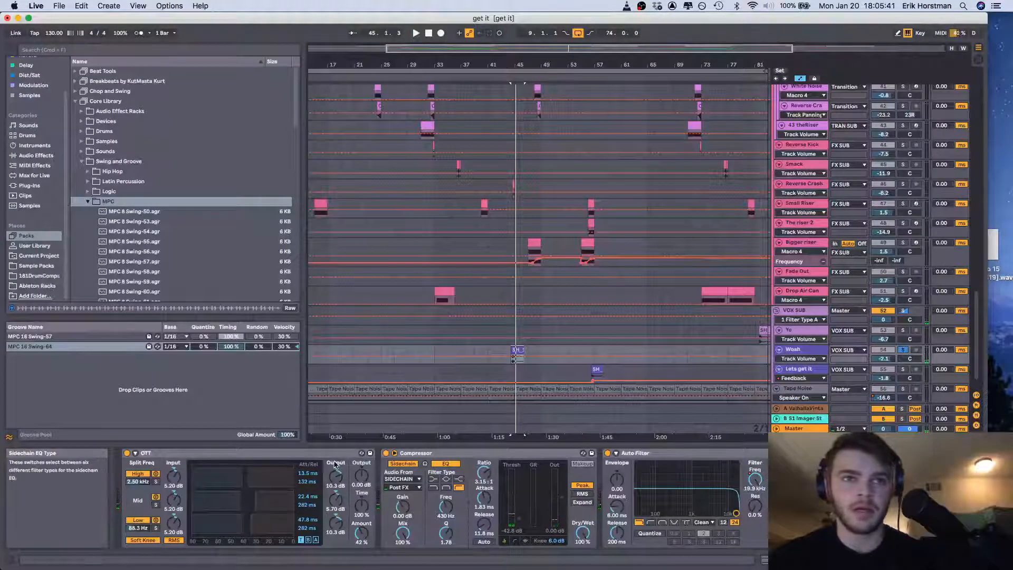
pyautogui.hscroll(1, 317, 456)
pyautogui.hscroll(-1, 316, 457)
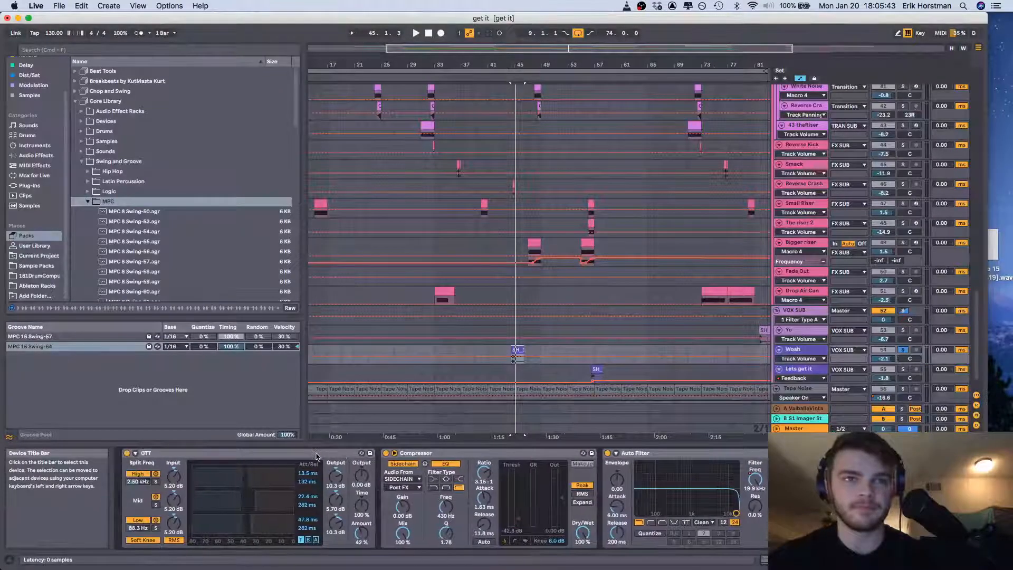
# Play the Lets get it clip from bar 56, first soloed and again in the full mix with the solo cleared
pyautogui.click(595, 370)
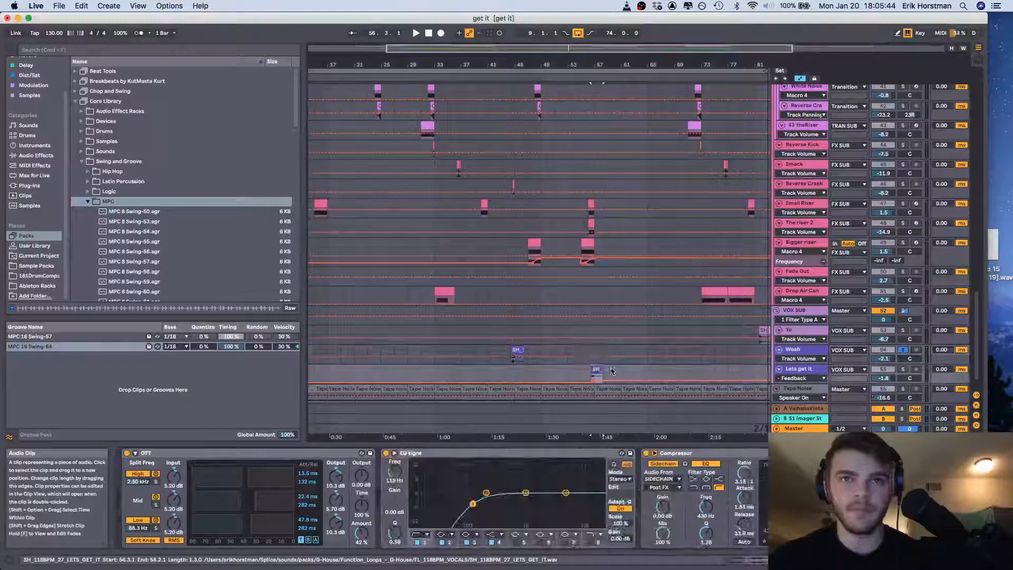
pyautogui.click(903, 370)
pyautogui.press('space')
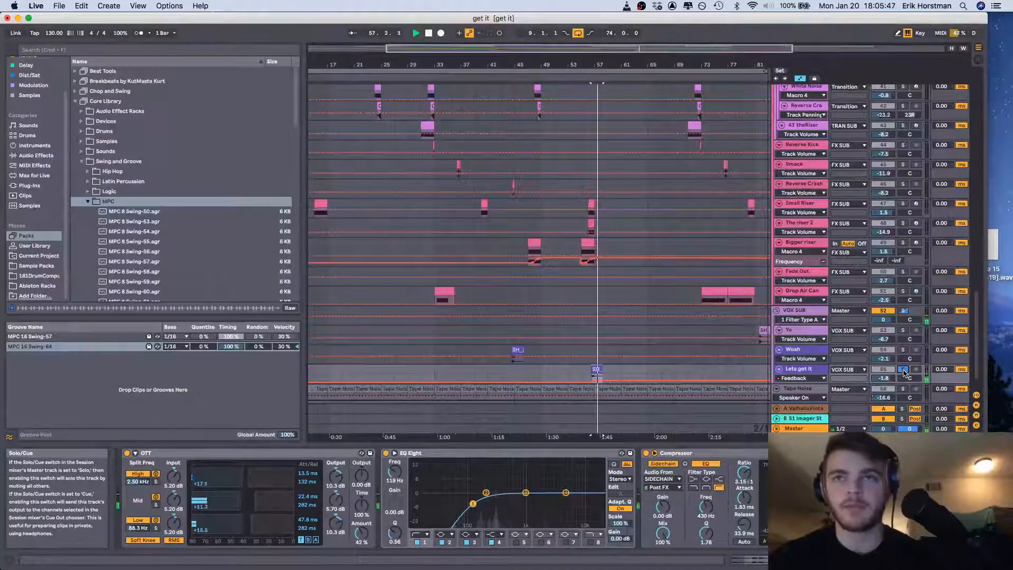
pyautogui.click(903, 370)
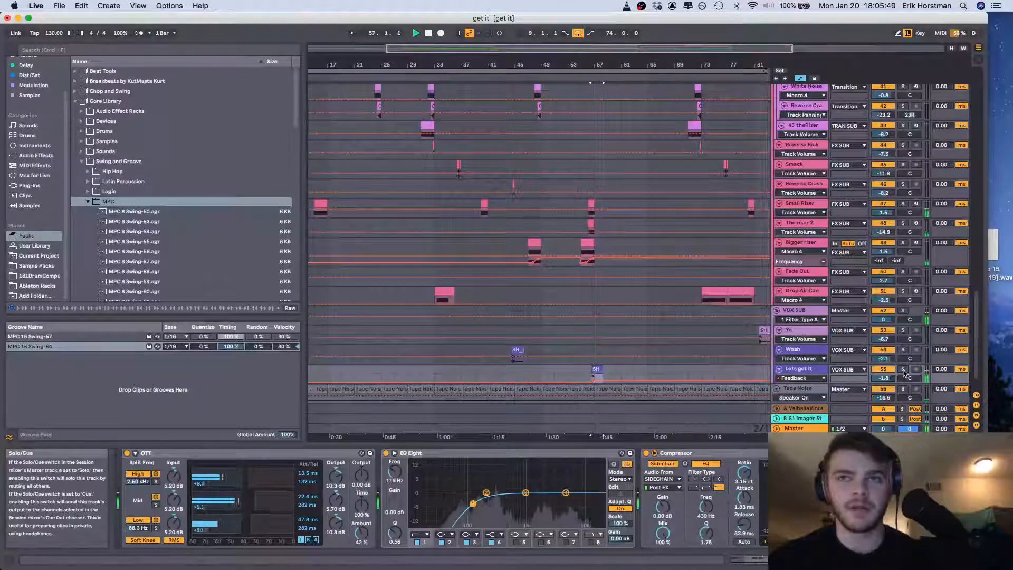
# Show the Tape Noise track's device chain, and look into its S1 Imager plug-in
pyautogui.scroll(-2, 781, 376)
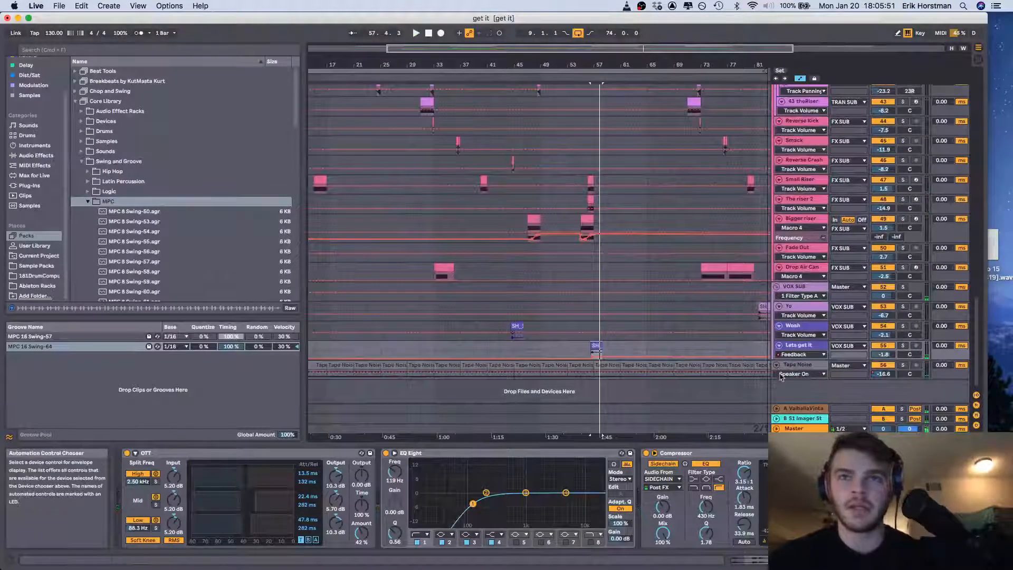
pyautogui.click(508, 365)
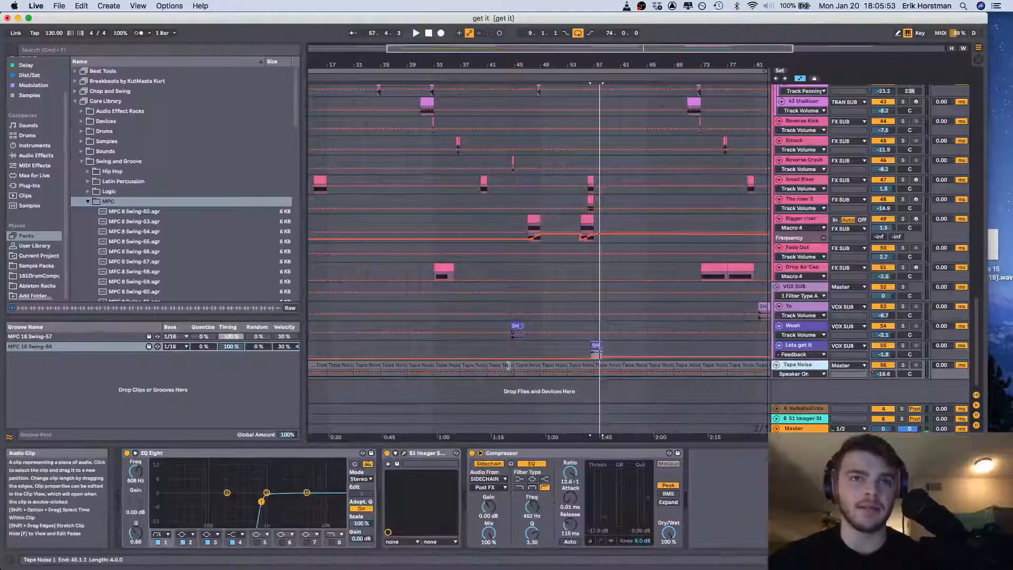
pyautogui.click(422, 365)
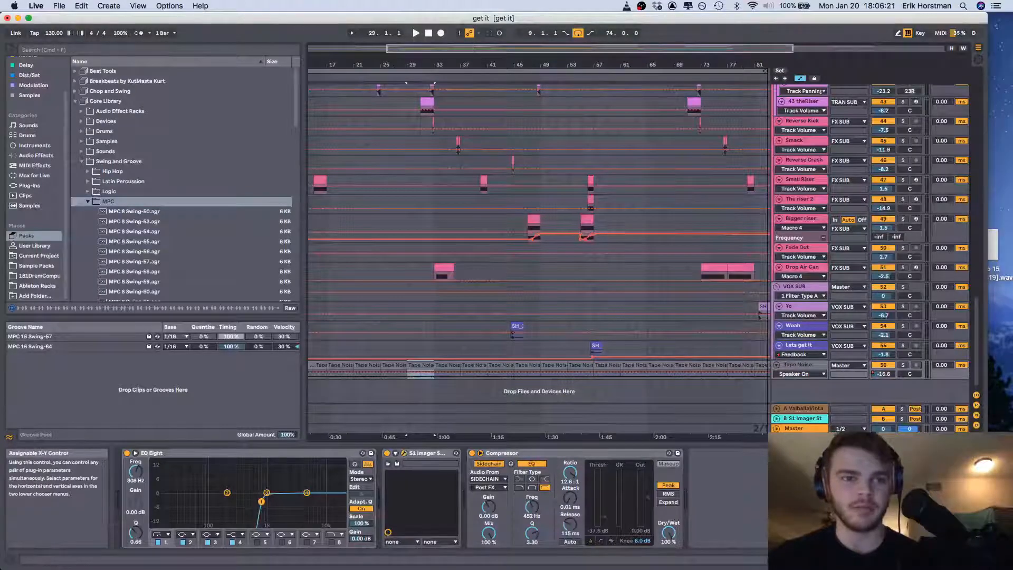
pyautogui.click(404, 452)
pyautogui.moveTo(421, 271); pyautogui.dragTo(269, 569)
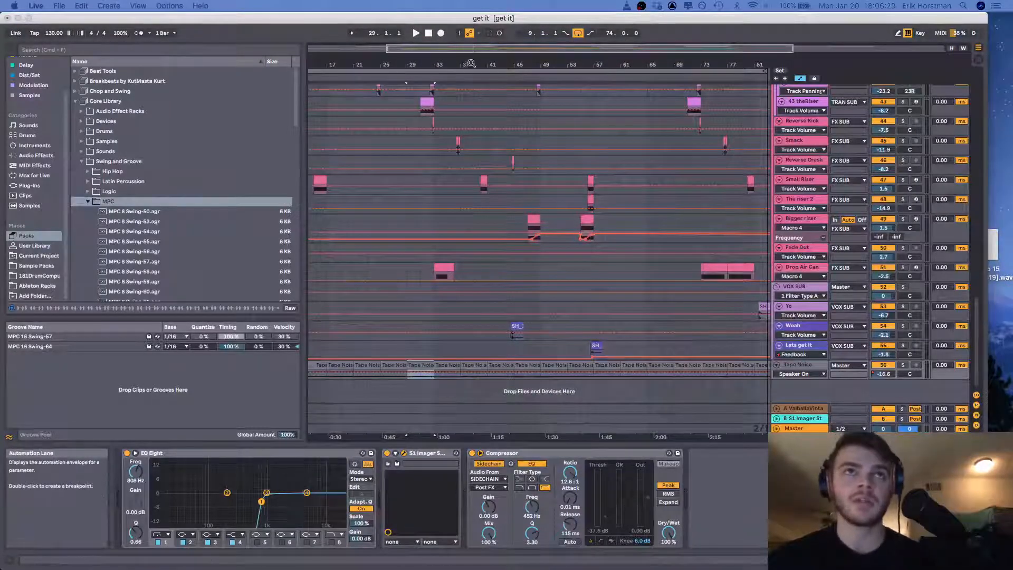
# Examine the whole song's drum and percussion arrangement, and show the L clap track's device chain from the clip at bar 57
pyautogui.moveTo(469, 64); pyautogui.dragTo(470, 41)
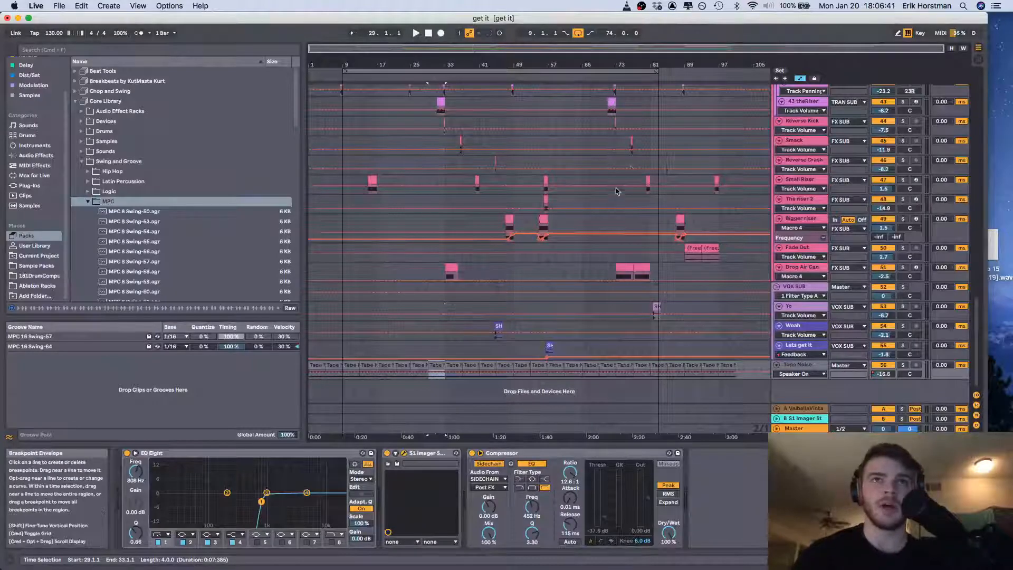
pyautogui.scroll(10, 612, 192)
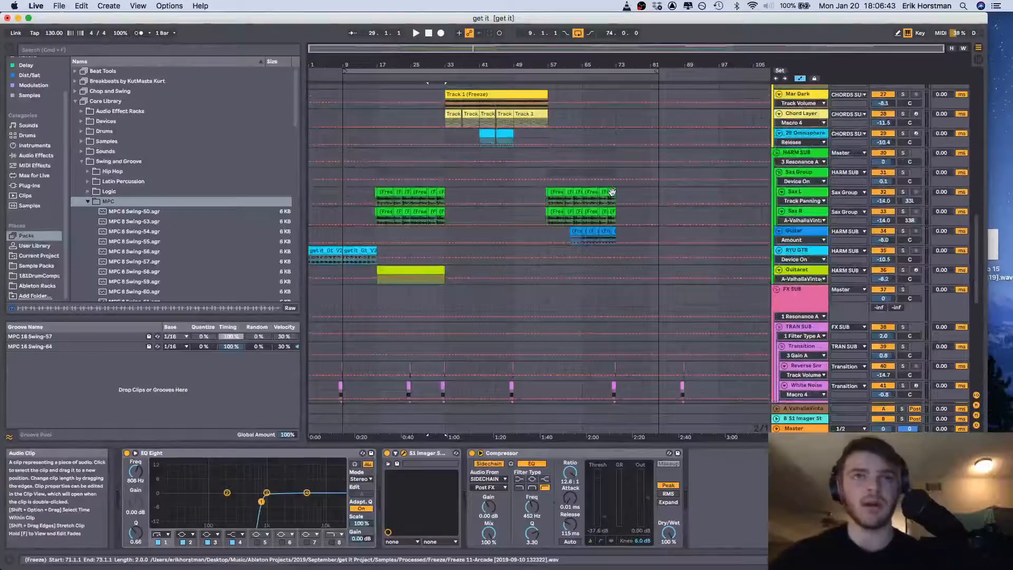
pyautogui.scroll(10, 612, 192)
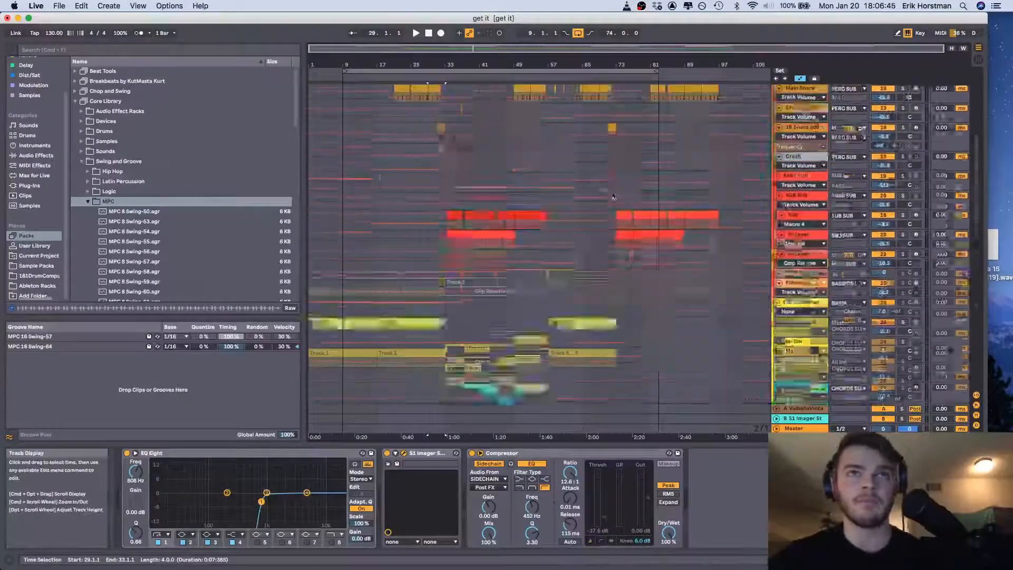
pyautogui.scroll(8, 612, 195)
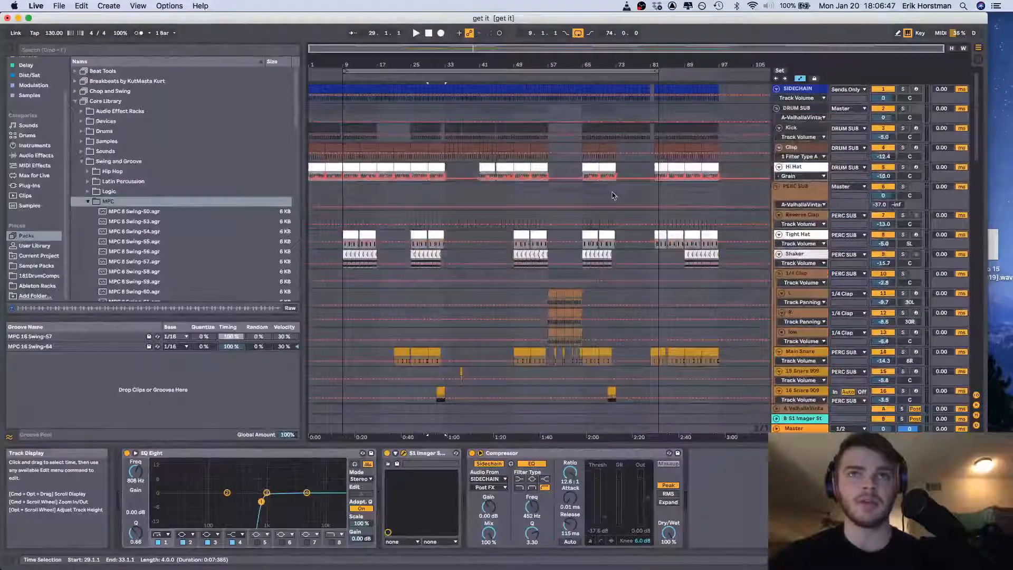
pyautogui.click(583, 198)
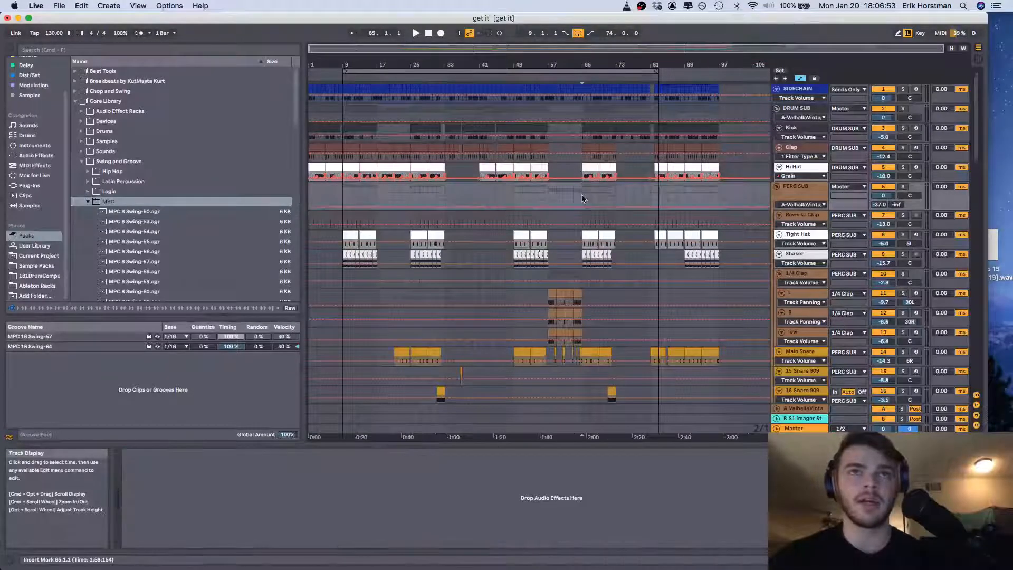
pyautogui.scroll(-3, 582, 197)
pyautogui.click(549, 238)
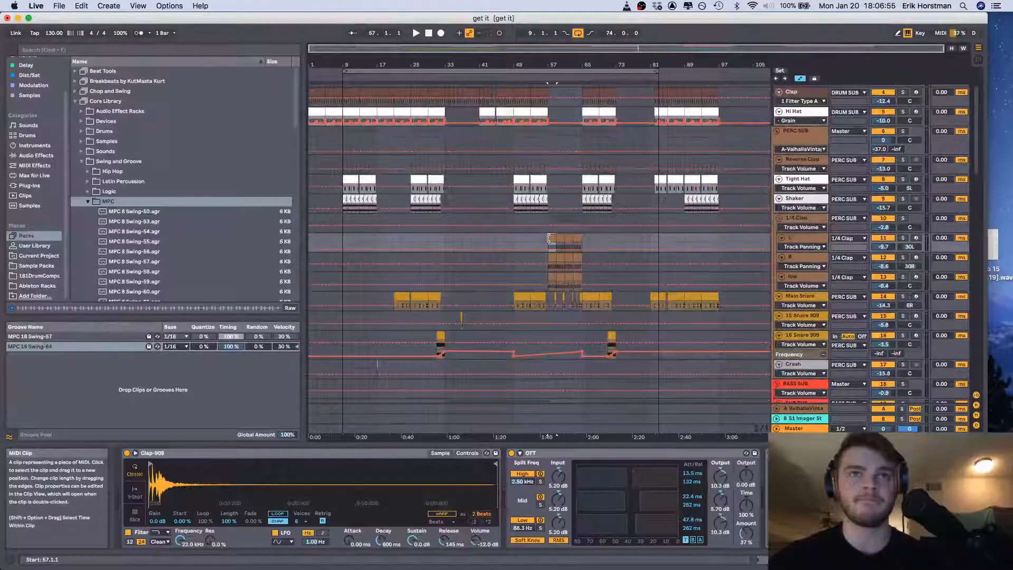
# Look through the arrangement of the bass, chord, harmony, FX and vocal tracks across the whole song
pyautogui.scroll(-14, 549, 238)
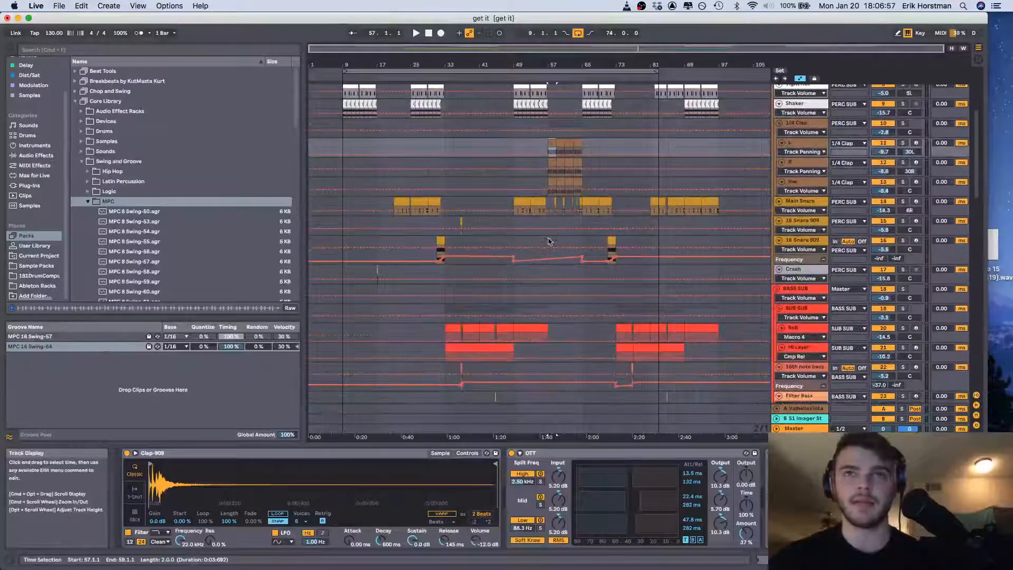
pyautogui.scroll(-8, 548, 241)
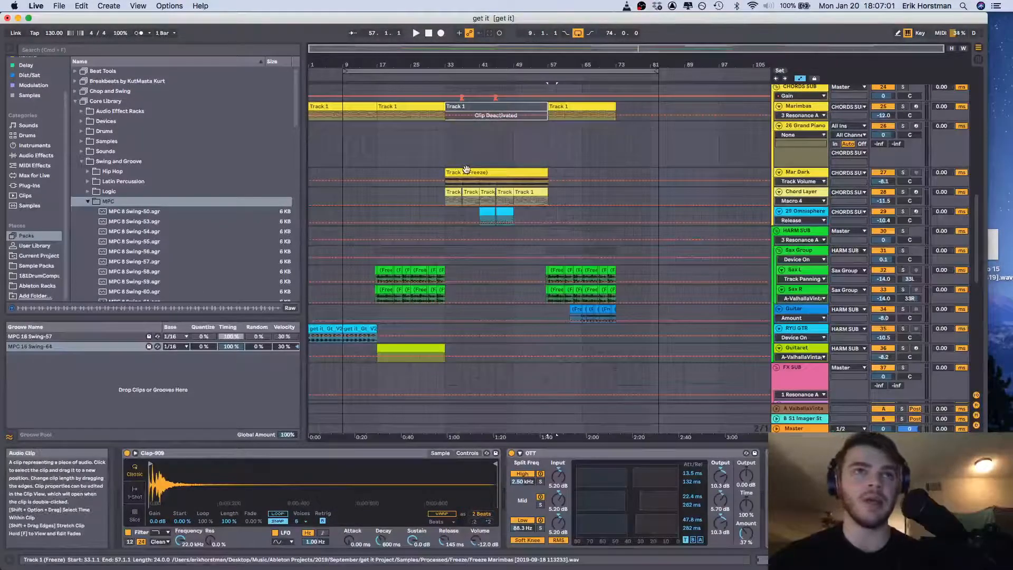
pyautogui.scroll(-6, 466, 169)
pyautogui.scroll(-8, 466, 172)
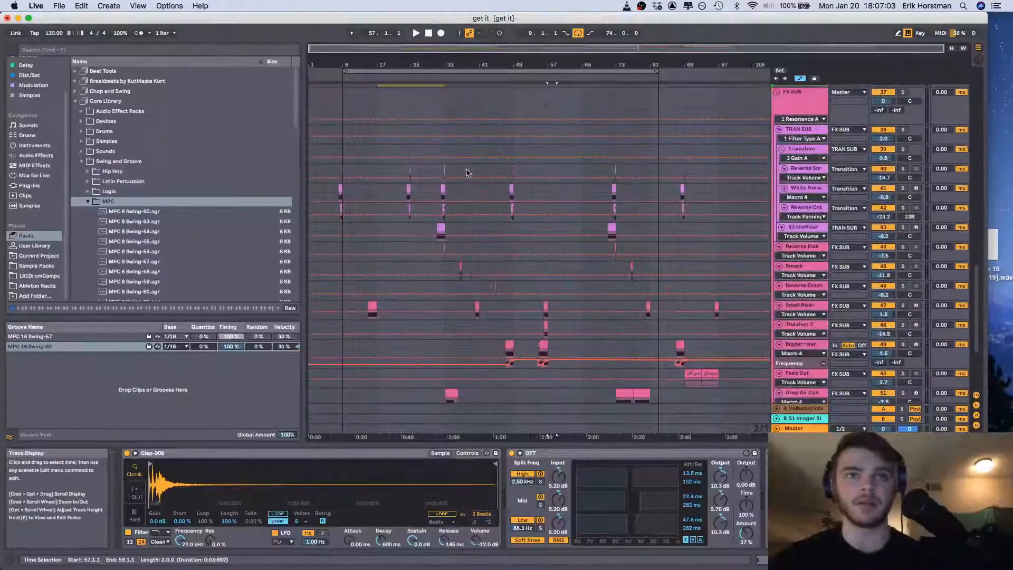
pyautogui.scroll(-5, 466, 173)
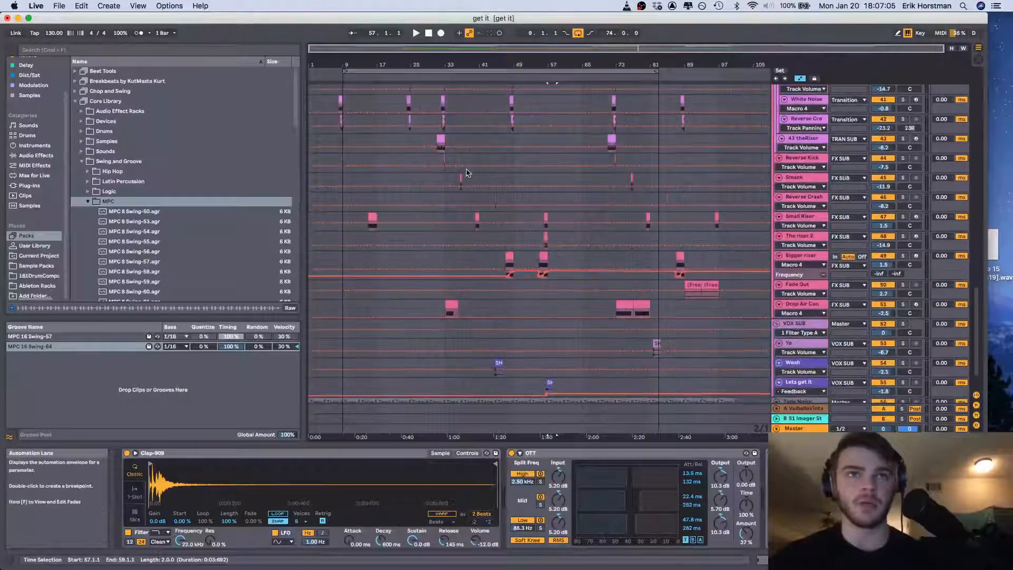
# Show the Bigger riser track's devices from bar 33, and bring up the Master track's device chain
pyautogui.click(443, 261)
pyautogui.scroll(-2, 473, 289)
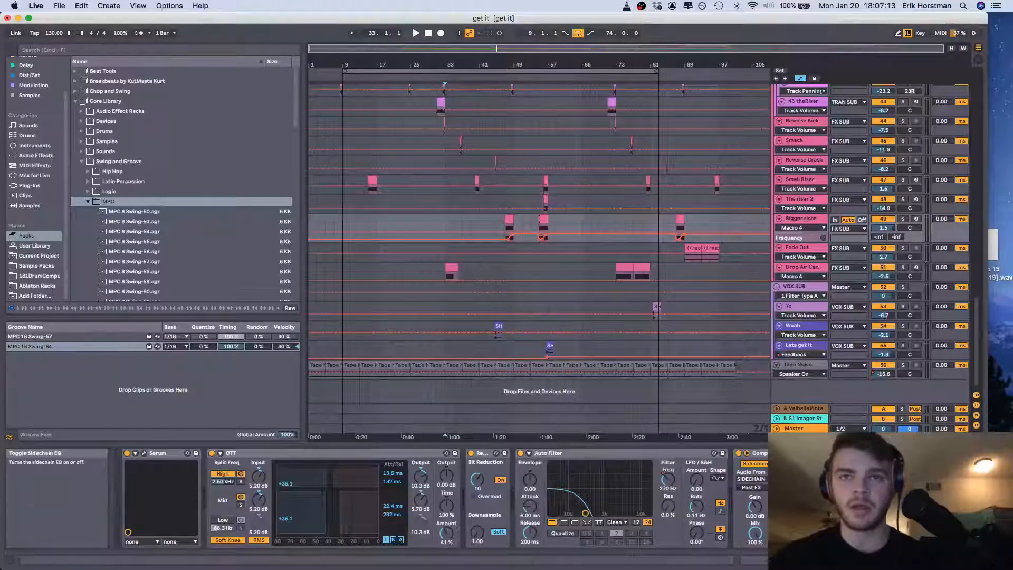
pyautogui.click(800, 429)
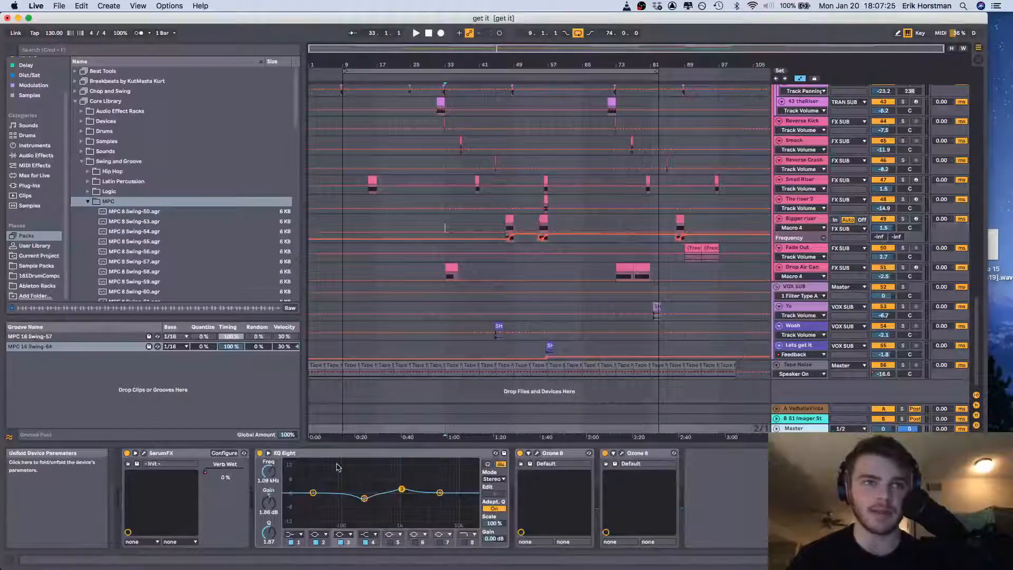